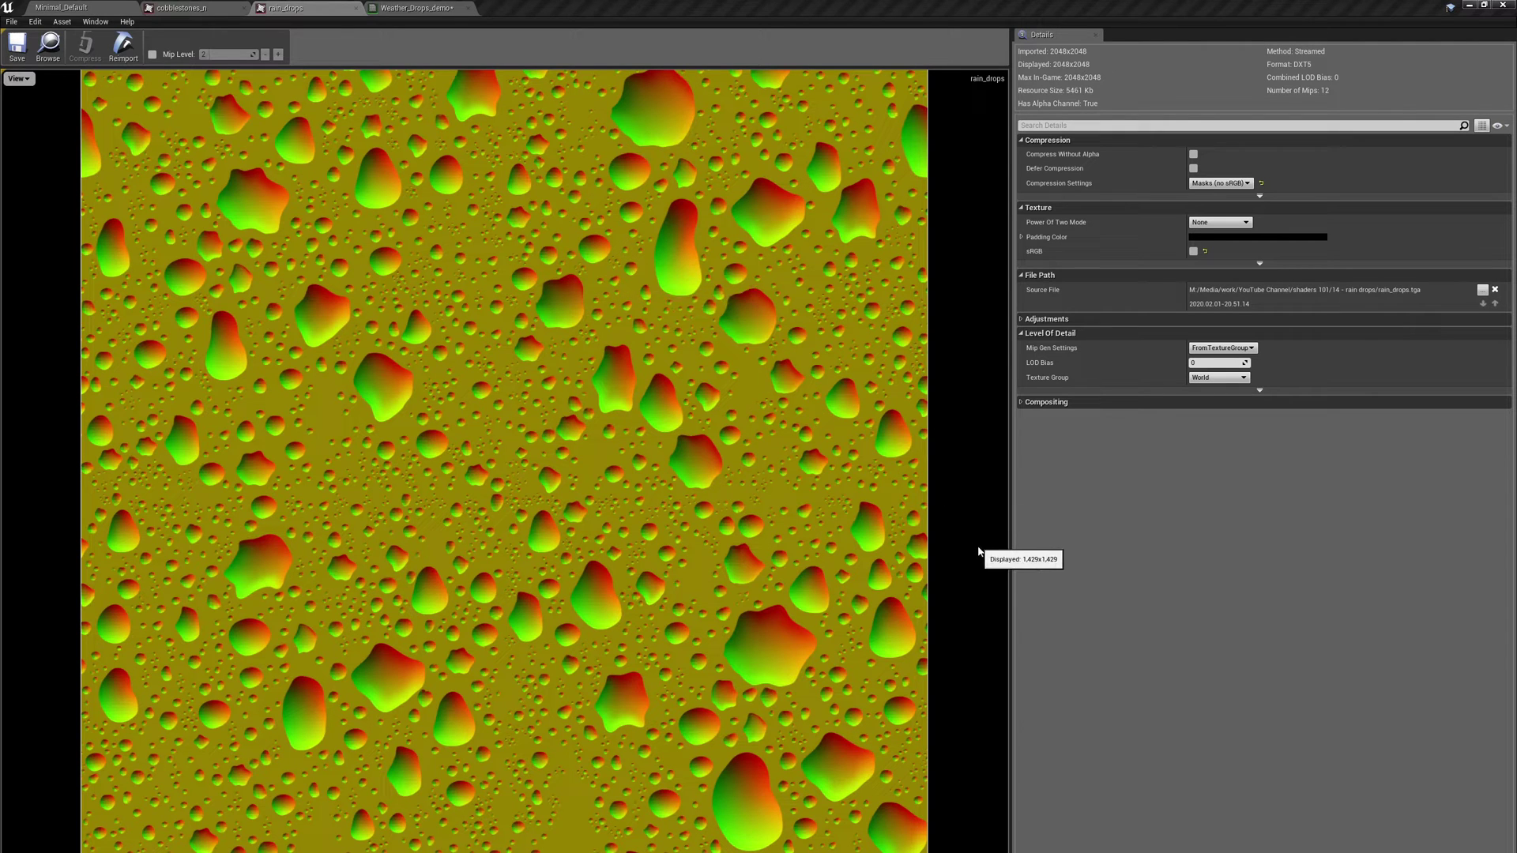
# Inspect the rain_drops texture's blue channel alone, and its alpha channel alone
pyautogui.click(19, 79)
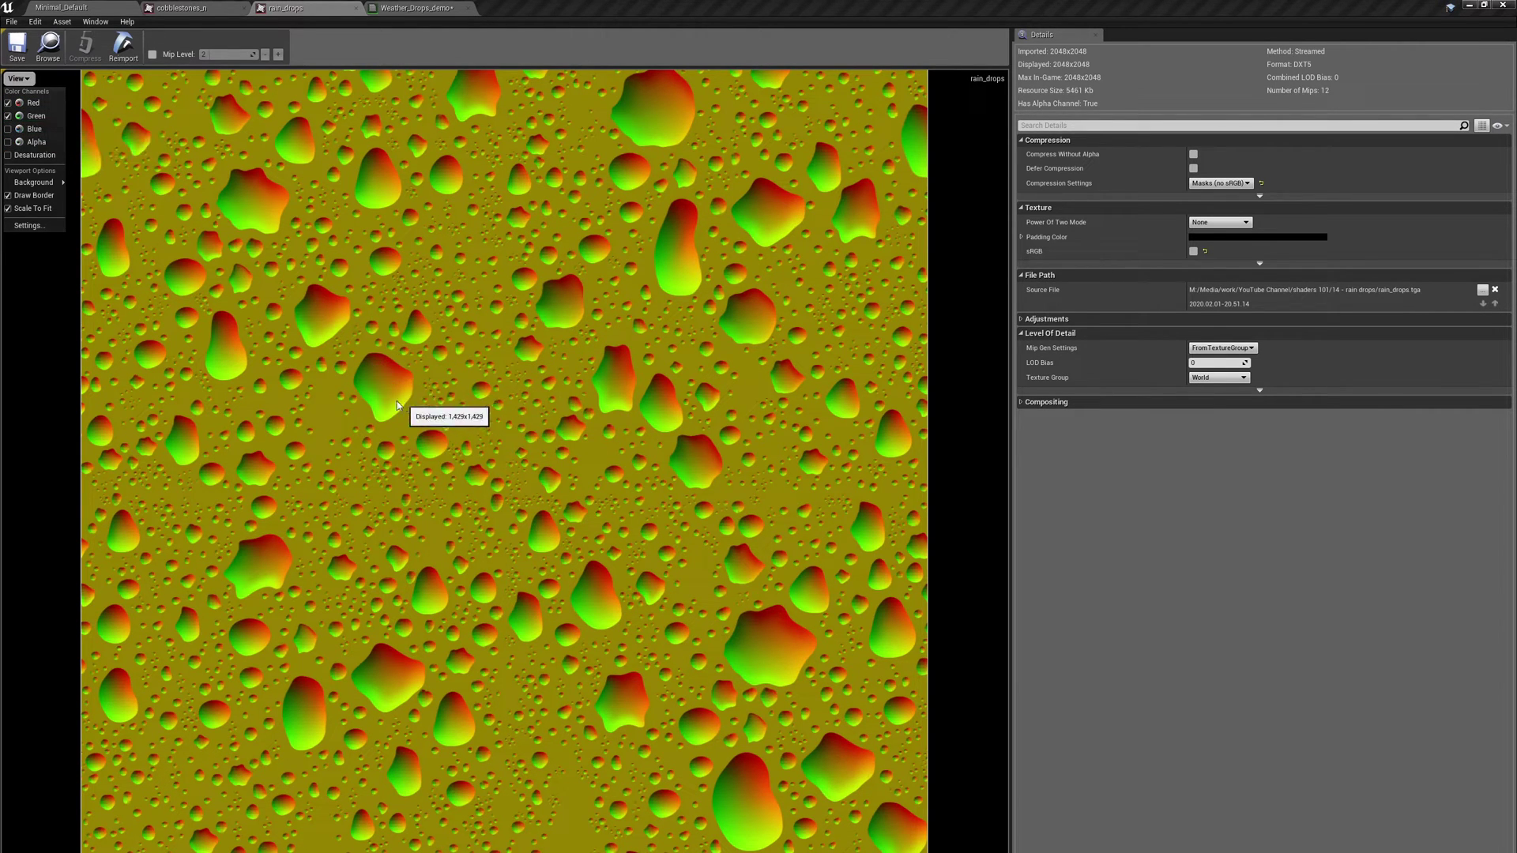
pyautogui.click(8, 103)
pyautogui.click(9, 116)
pyautogui.click(8, 129)
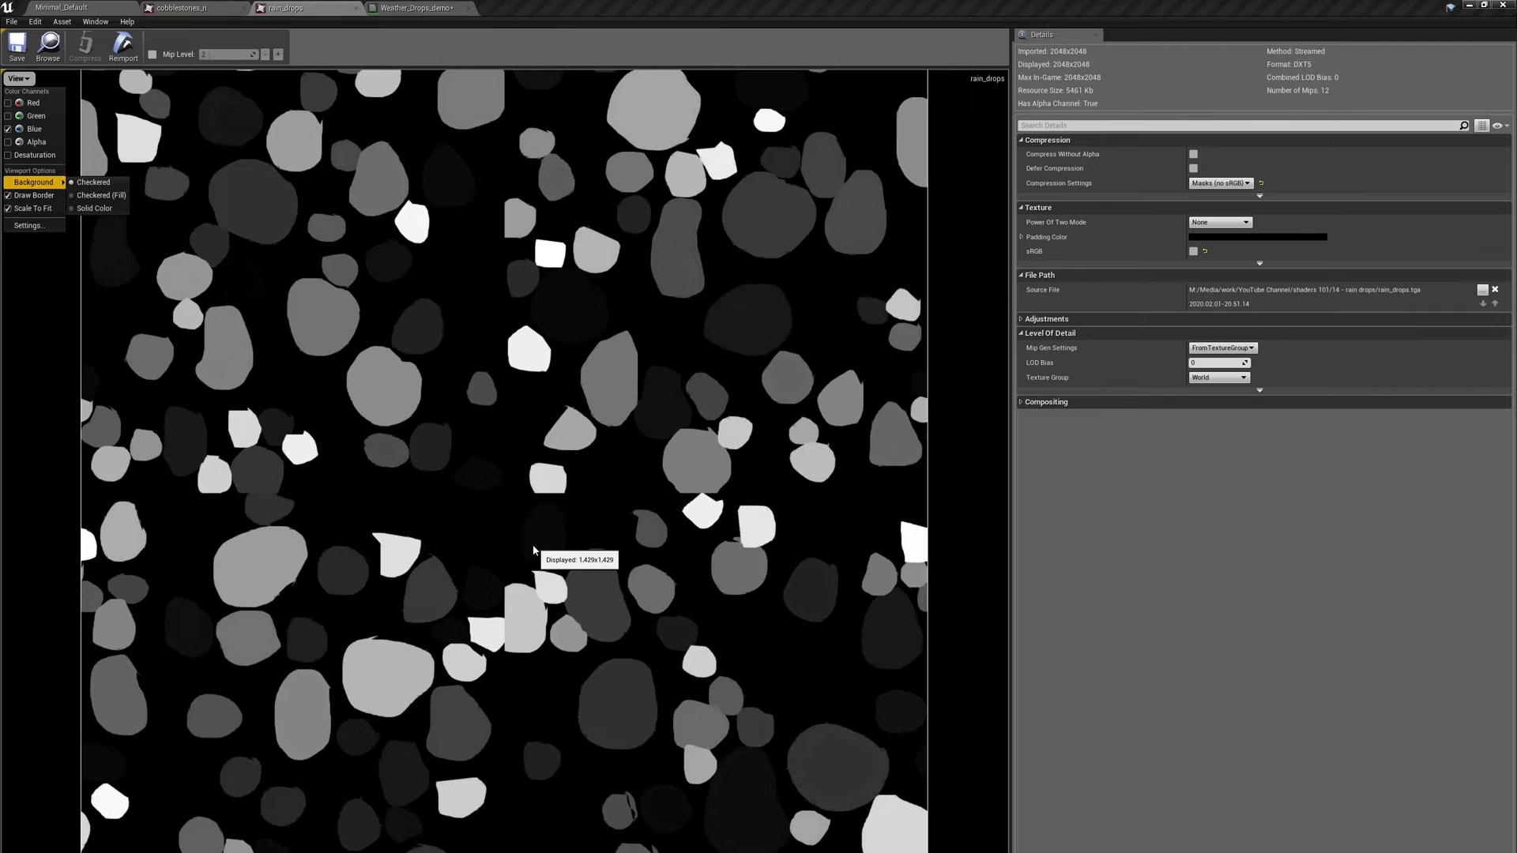
pyautogui.click(8, 144)
pyautogui.click(8, 130)
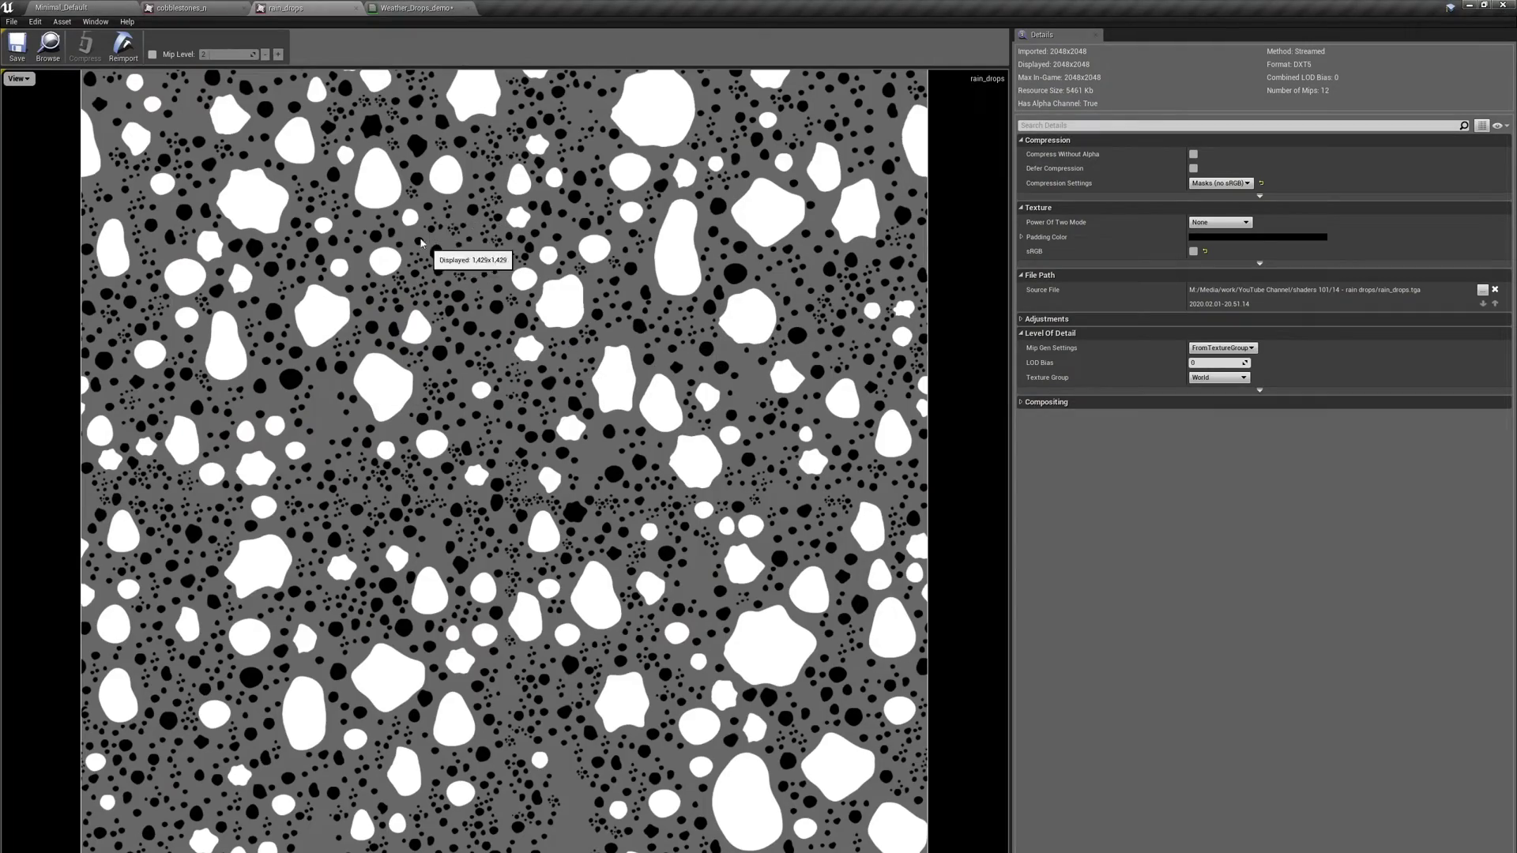
# In the Weather_Drops_demo material, add a TextureCoordinate node ahead of the rain_drops Texture Sample
pyautogui.click(407, 8)
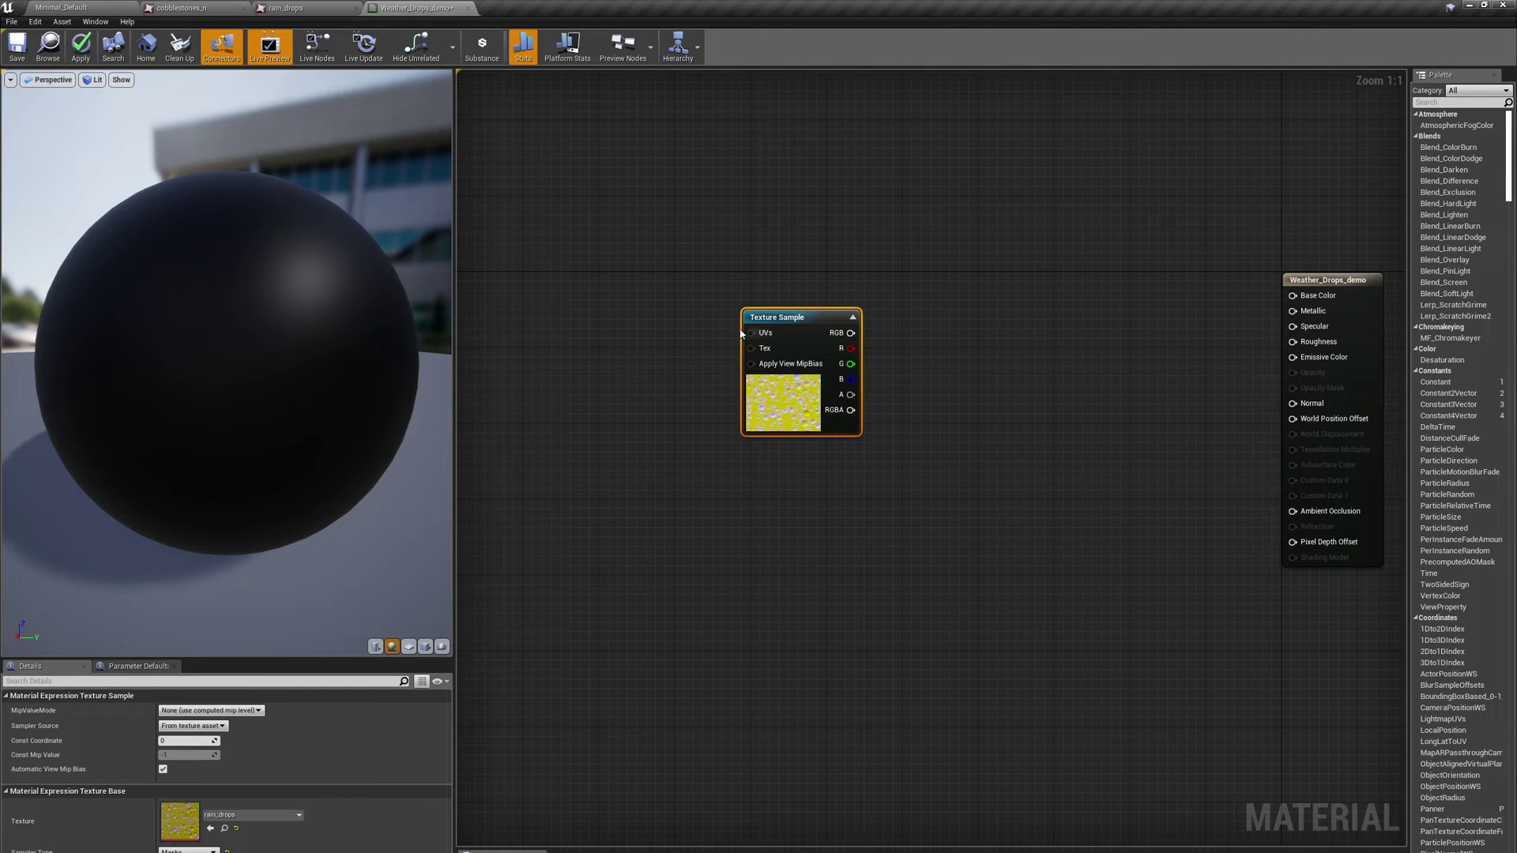
pyautogui.rightClick(591, 343)
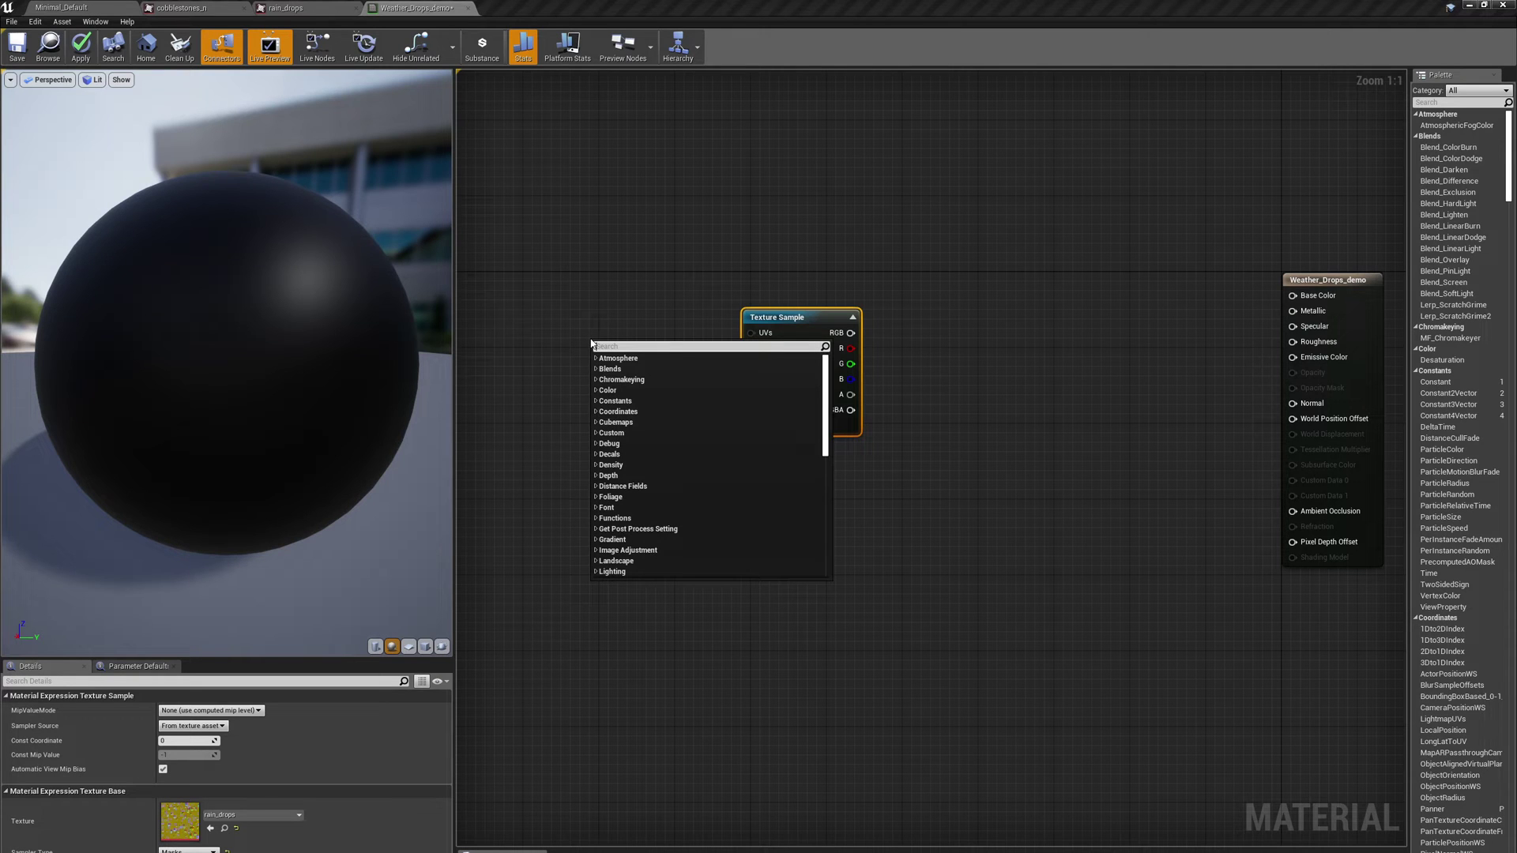
pyautogui.write('uc')
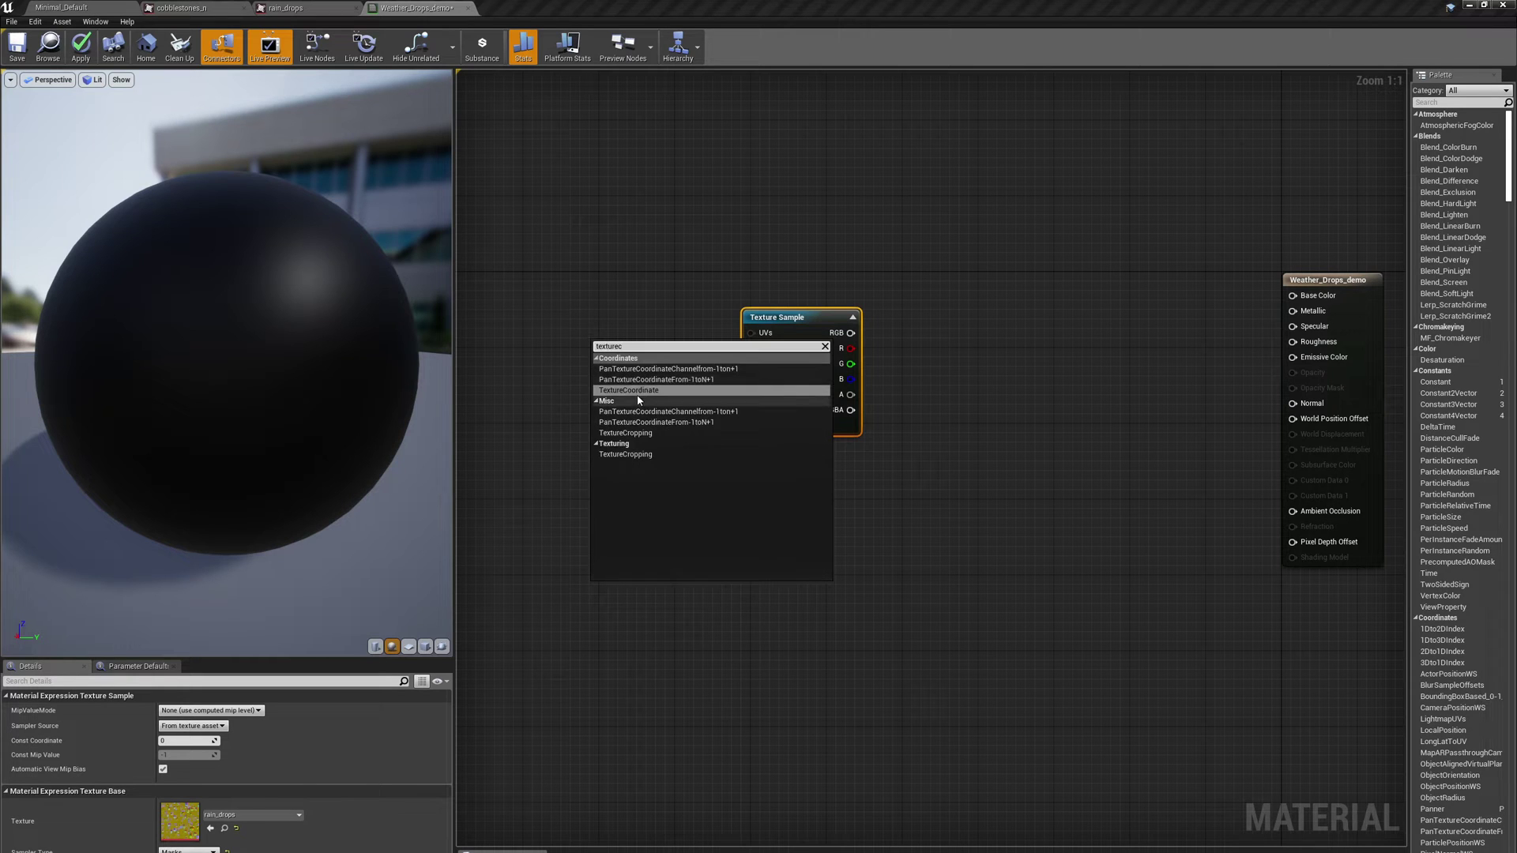
pyautogui.click(632, 392)
pyautogui.moveTo(652, 371); pyautogui.dragTo(613, 352)
# Multiply the texture coordinates by 3 with a Multiply node and feed the result into the Texture Sample's UVs
pyautogui.rightClick(663, 355)
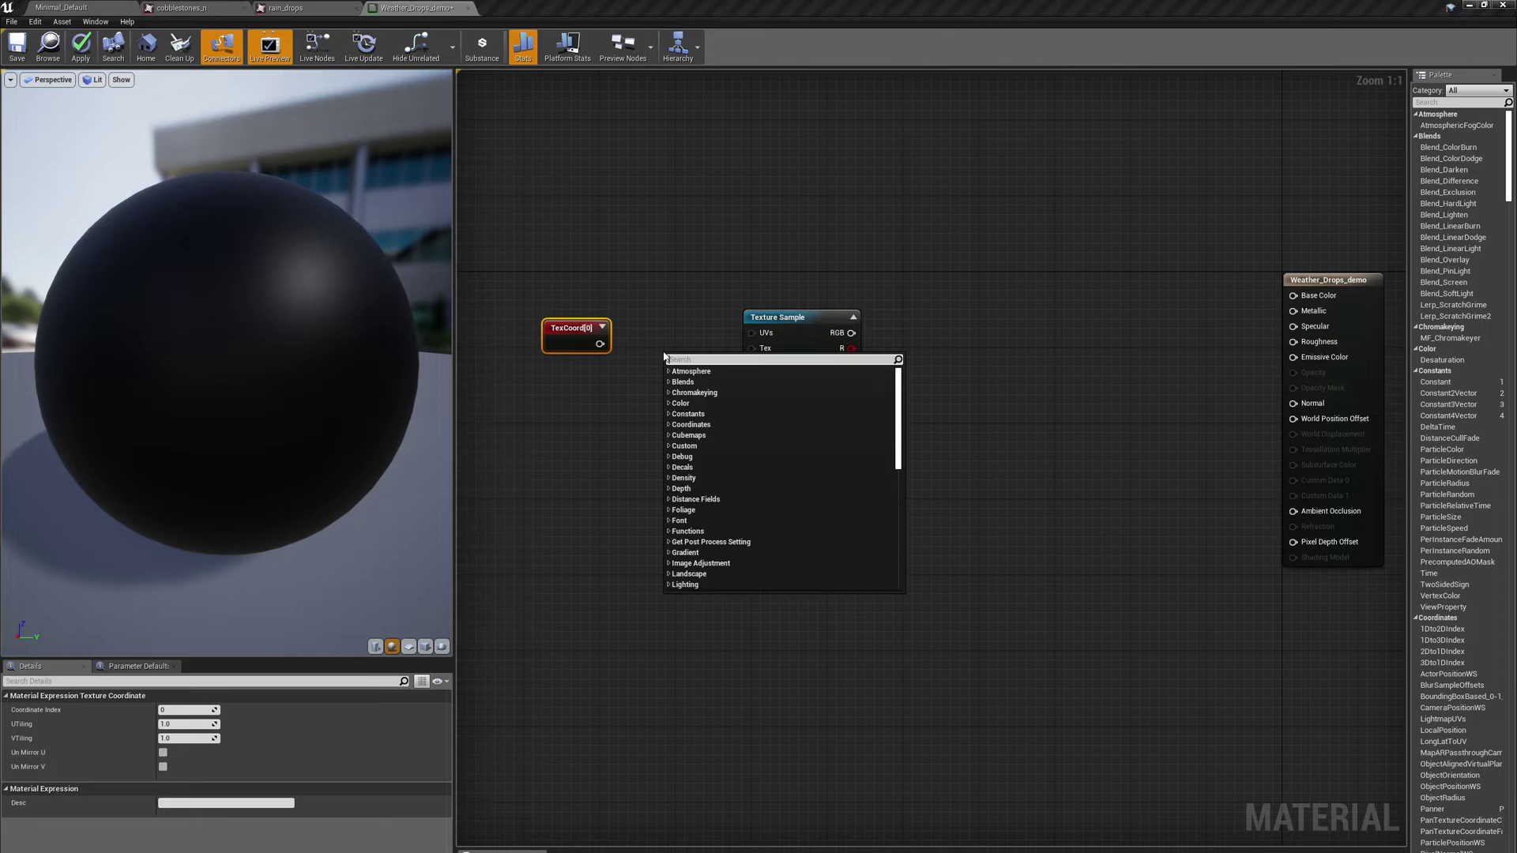
pyautogui.write('mul')
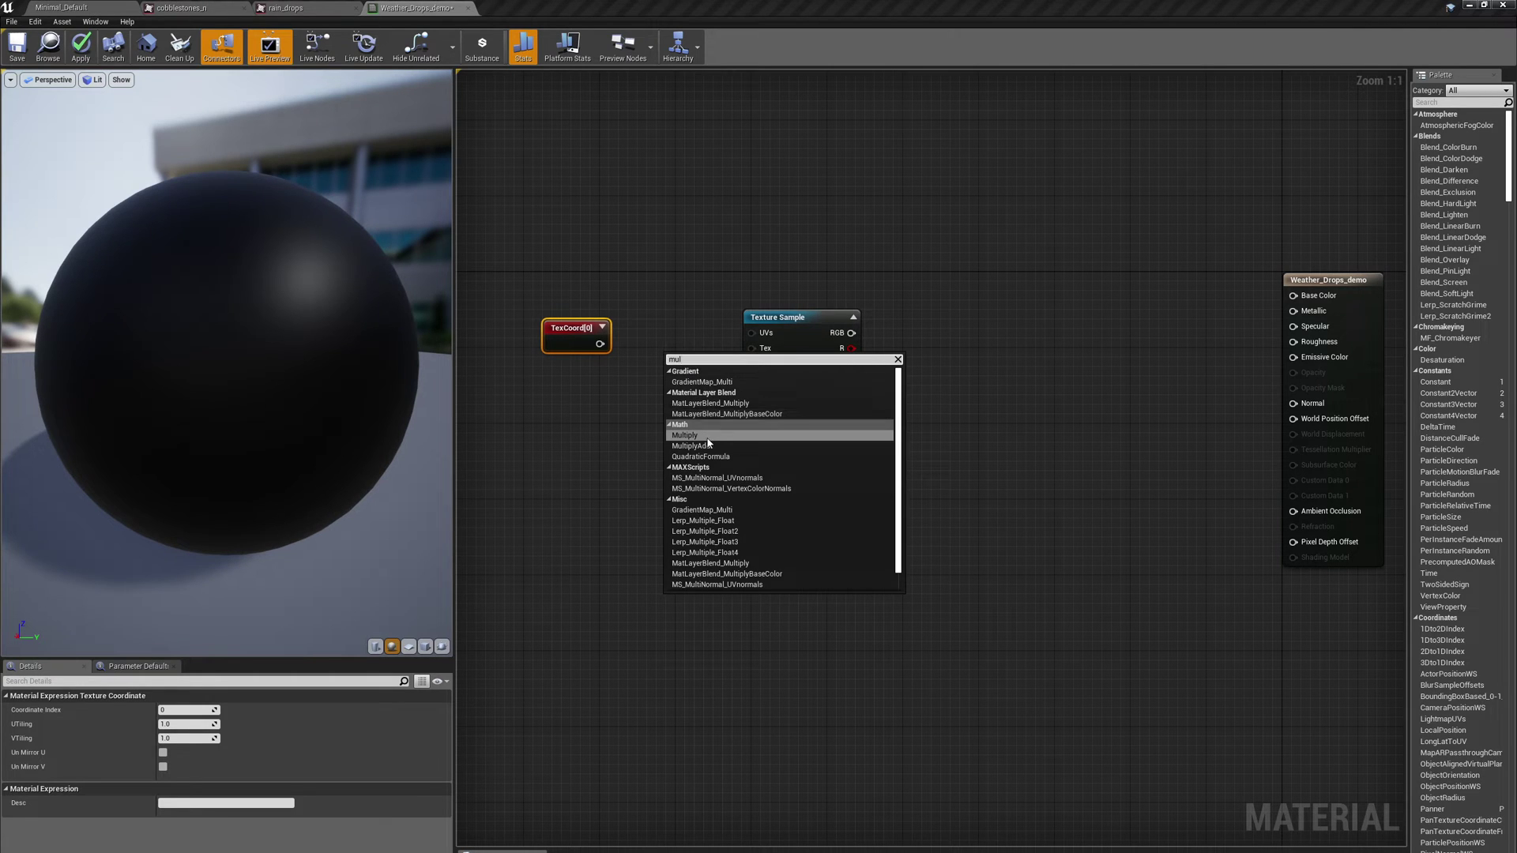
pyautogui.click(684, 435)
pyautogui.moveTo(600, 345); pyautogui.dragTo(646, 336)
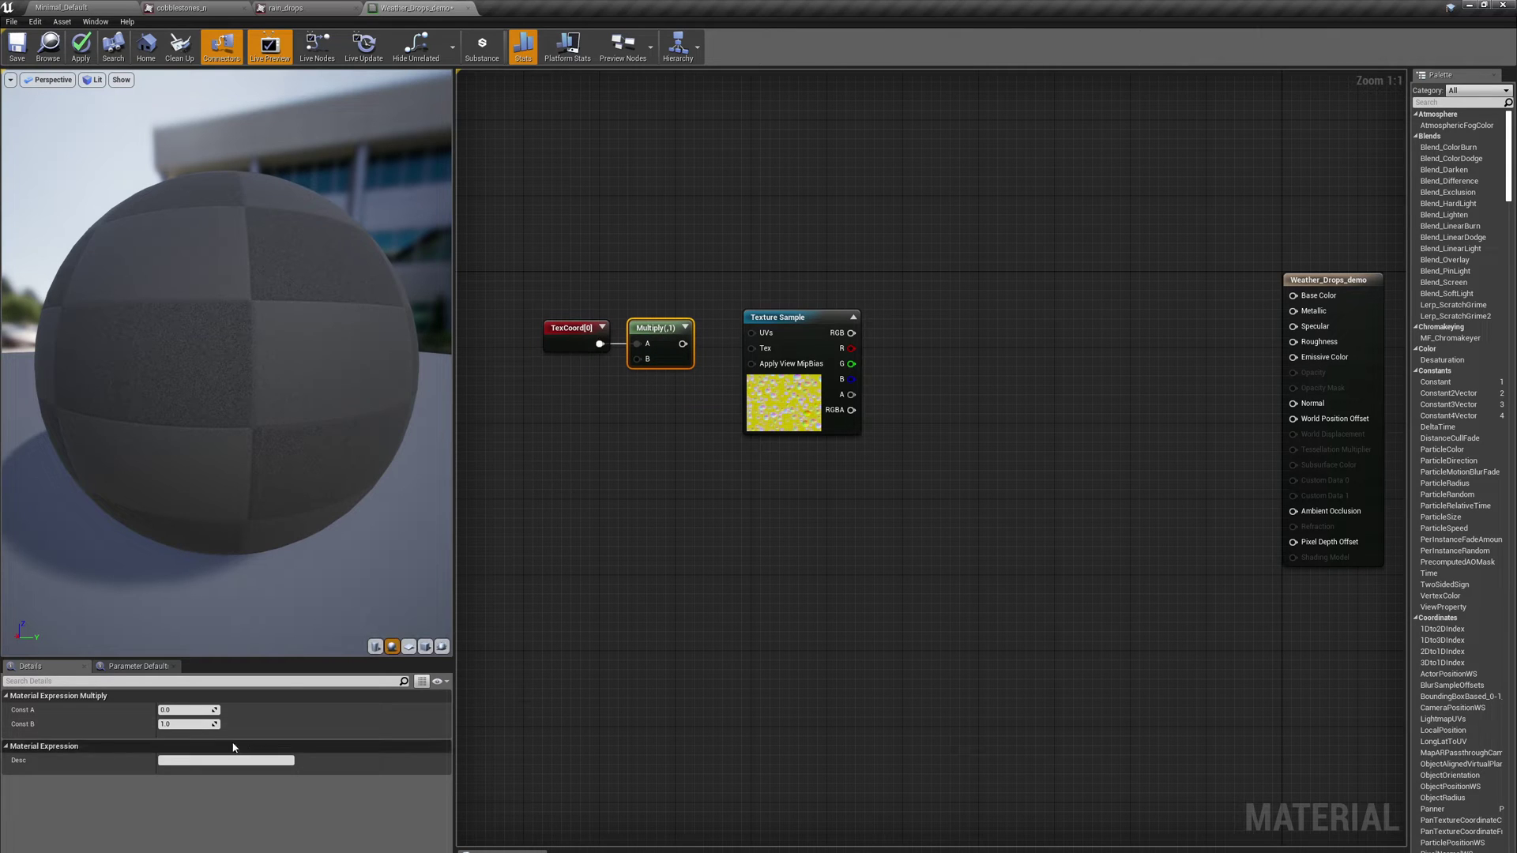
pyautogui.click(188, 724)
pyautogui.write('3')
pyautogui.press('Return')
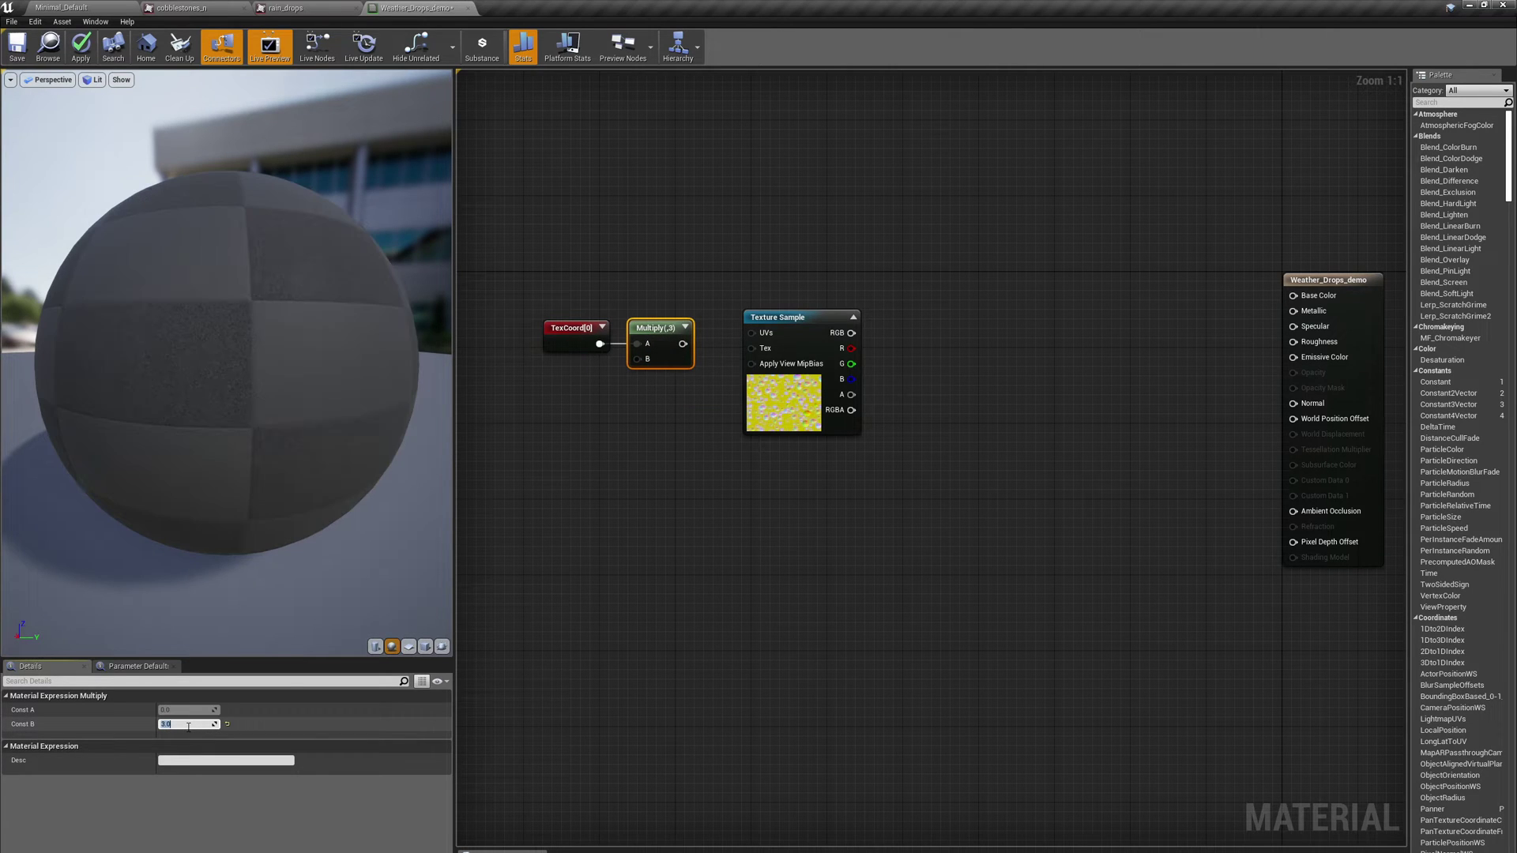
pyautogui.moveTo(682, 344); pyautogui.dragTo(751, 333)
pyautogui.moveTo(582, 297); pyautogui.dragTo(705, 324)
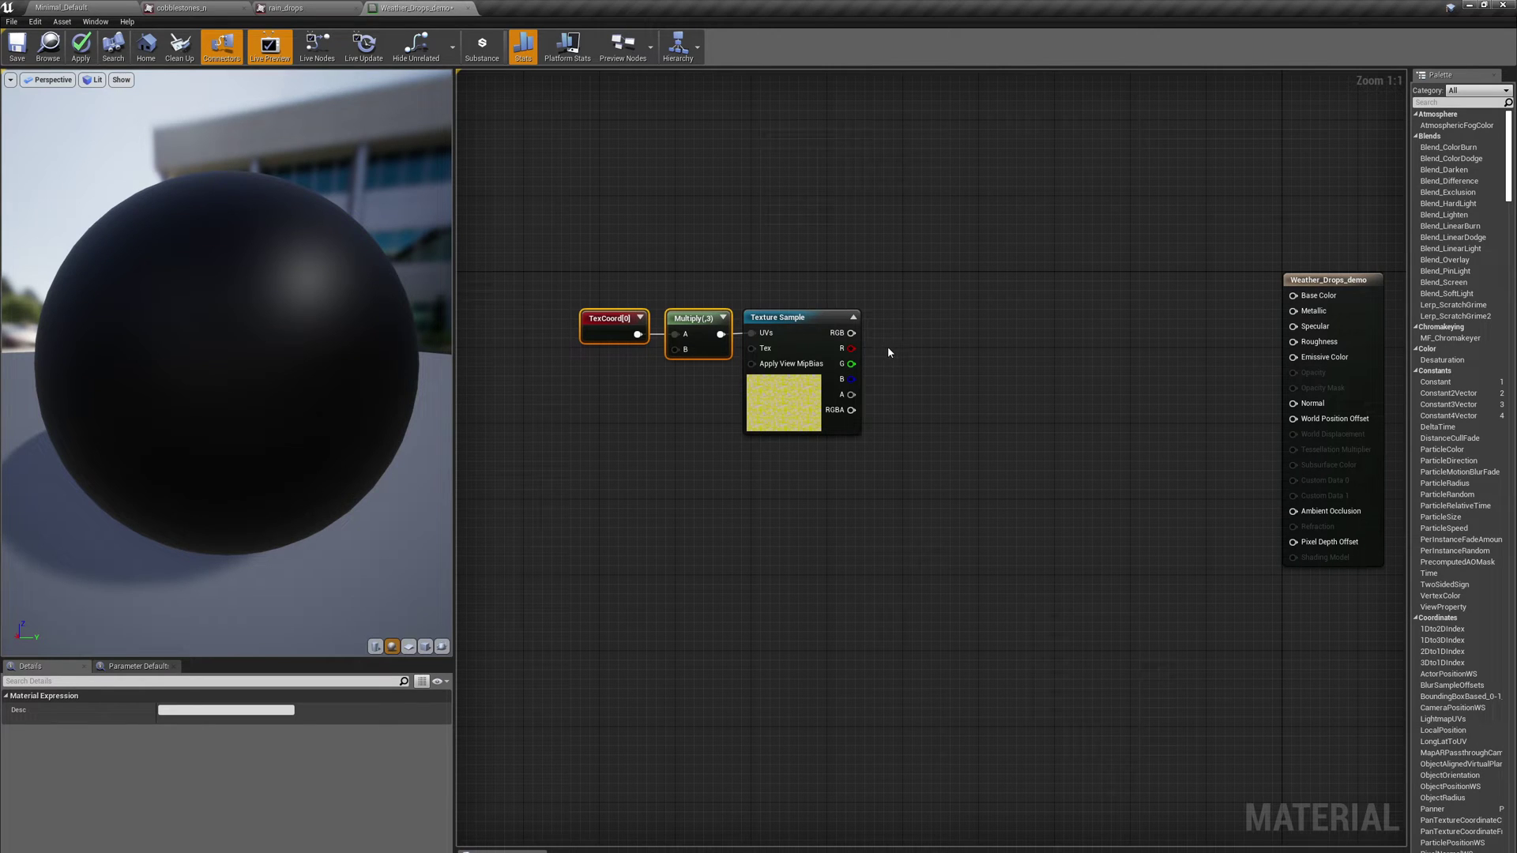
# Connect the Texture Sample's RGB output to Base Color and move the three texture nodes farther from the material output node
pyautogui.moveTo(852, 333); pyautogui.dragTo(1293, 295)
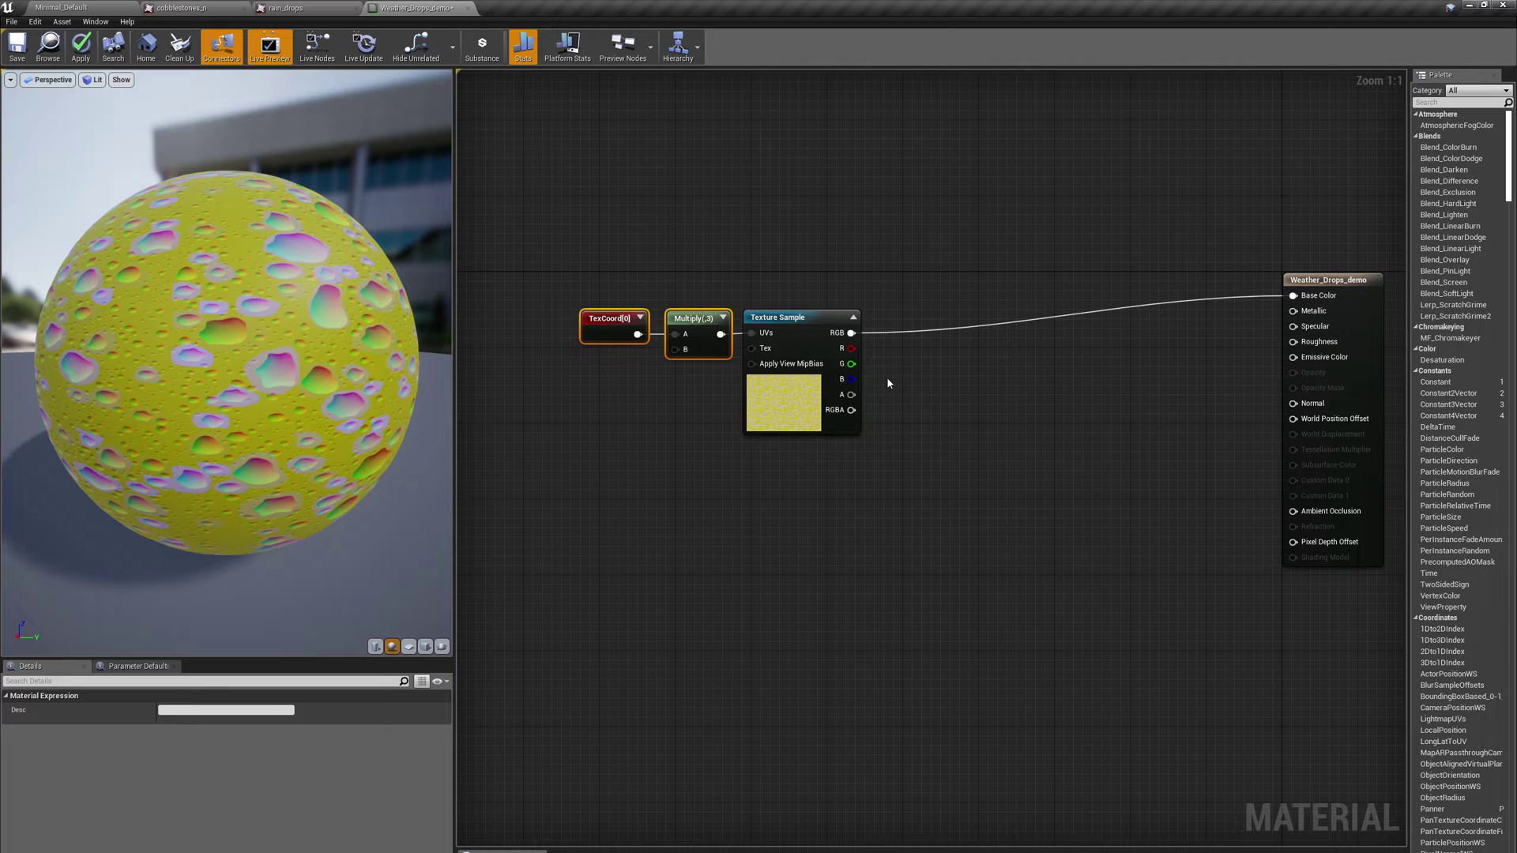
pyautogui.moveTo(639, 261); pyautogui.dragTo(940, 447)
pyautogui.moveTo(789, 321); pyautogui.dragTo(723, 295)
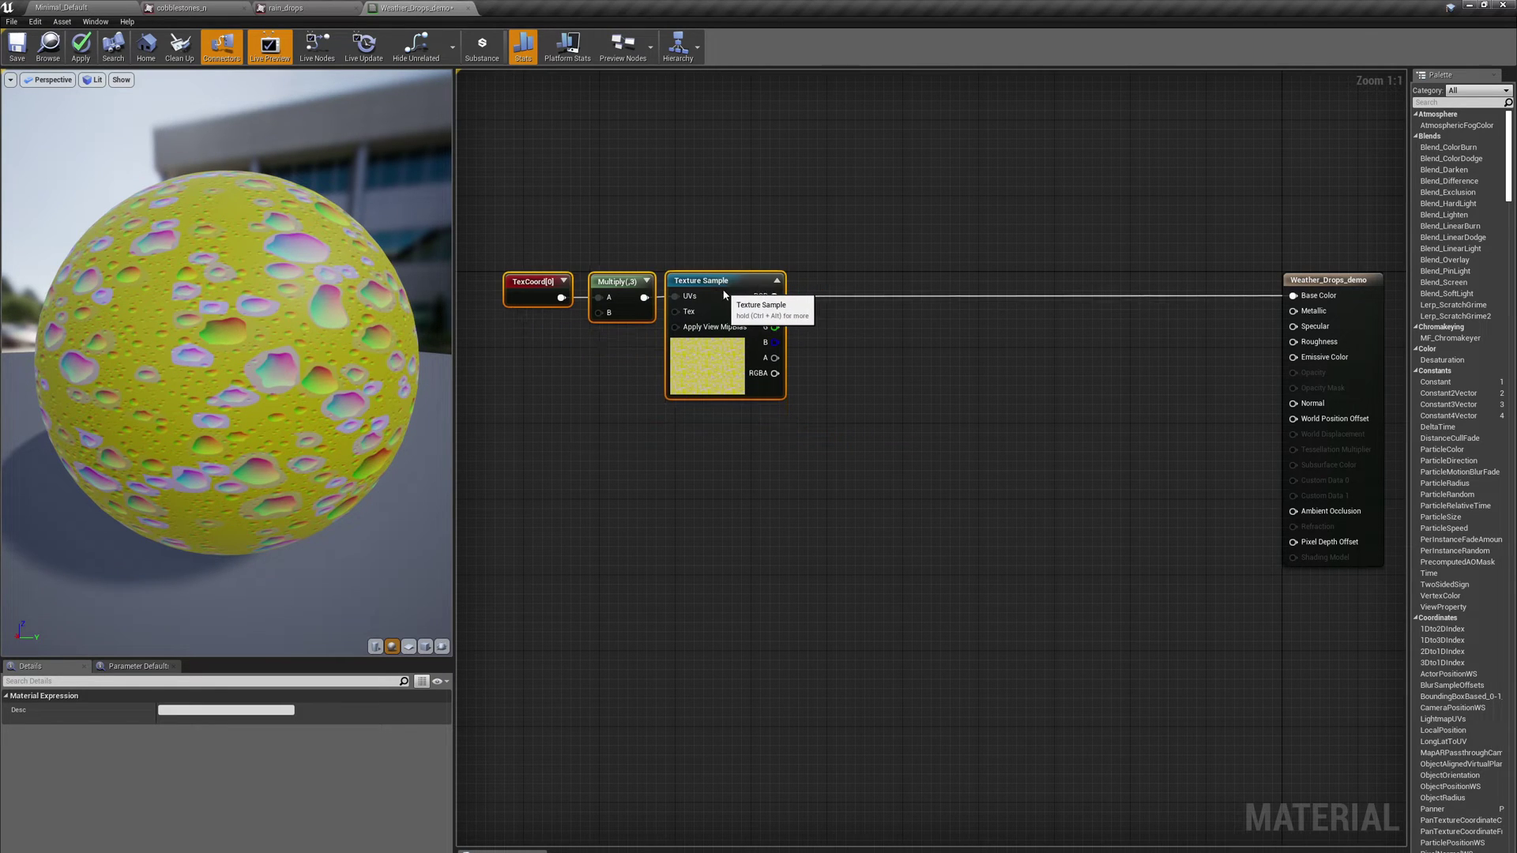
pyautogui.click(865, 357)
# Add an AppendVector node after the Texture Sample, feeding the R channel into A and the G channel into B
pyautogui.rightClick(915, 349)
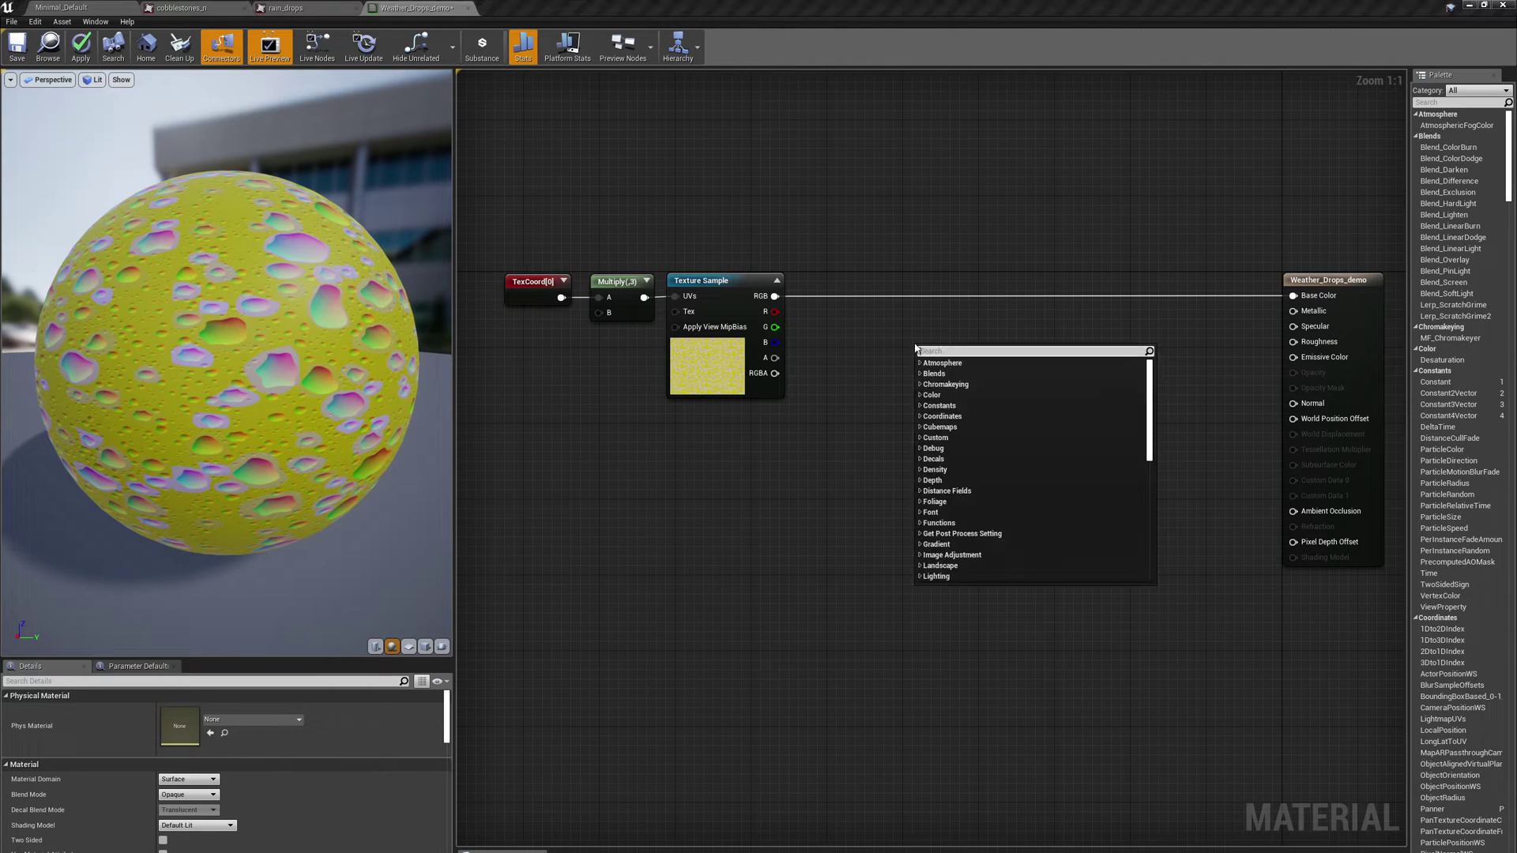
pyautogui.write('app')
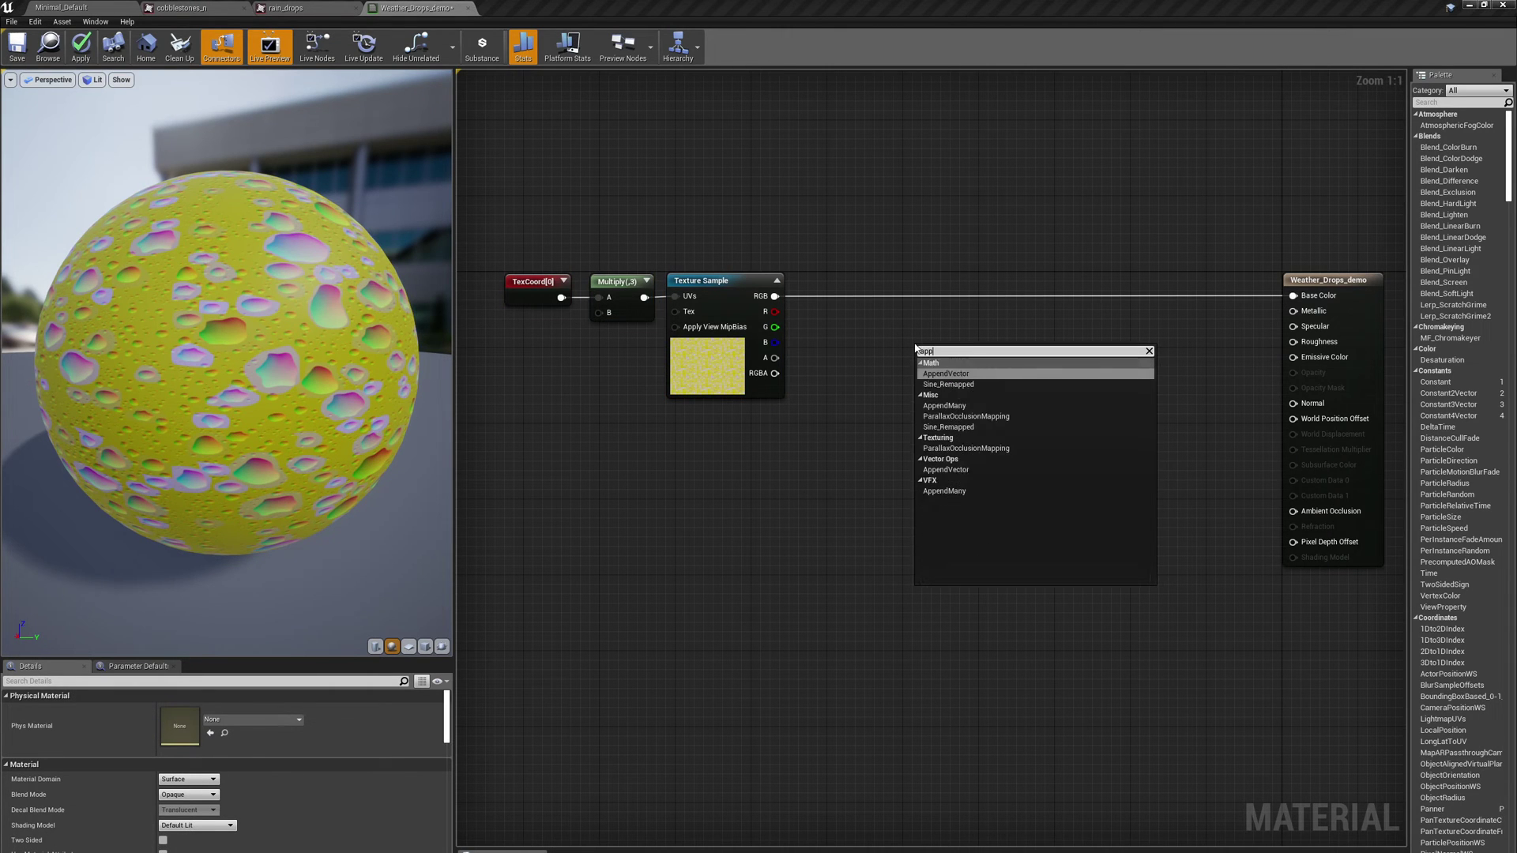
pyautogui.click(944, 375)
pyautogui.moveTo(775, 311); pyautogui.dragTo(922, 367)
pyautogui.moveTo(775, 326); pyautogui.dragTo(861, 299)
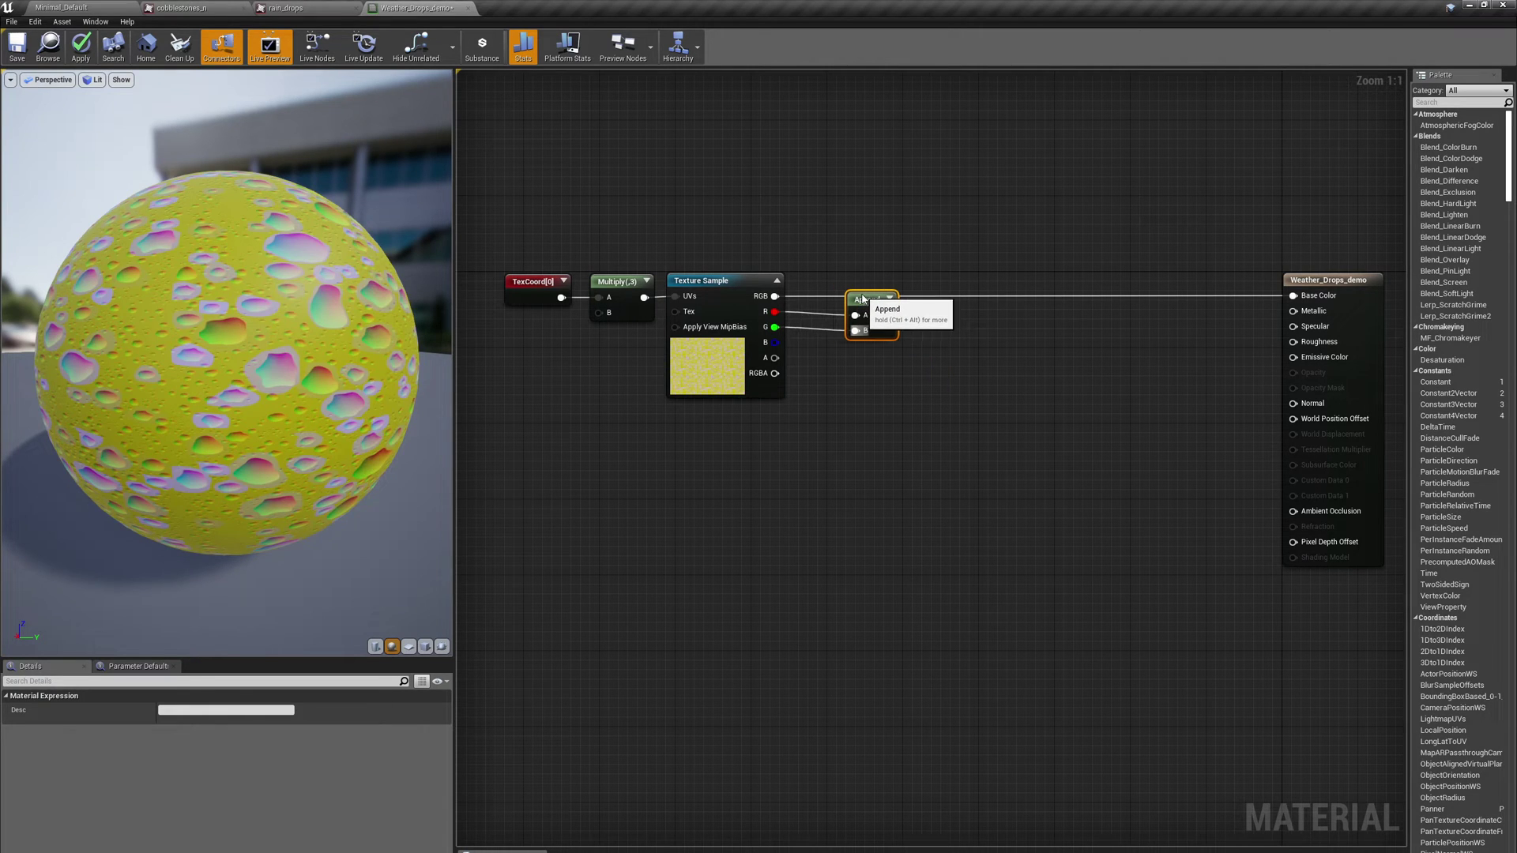
# Add a Multiply node after the Append, connect the appended channels to its A input and set Const B to 2
pyautogui.rightClick(965, 332)
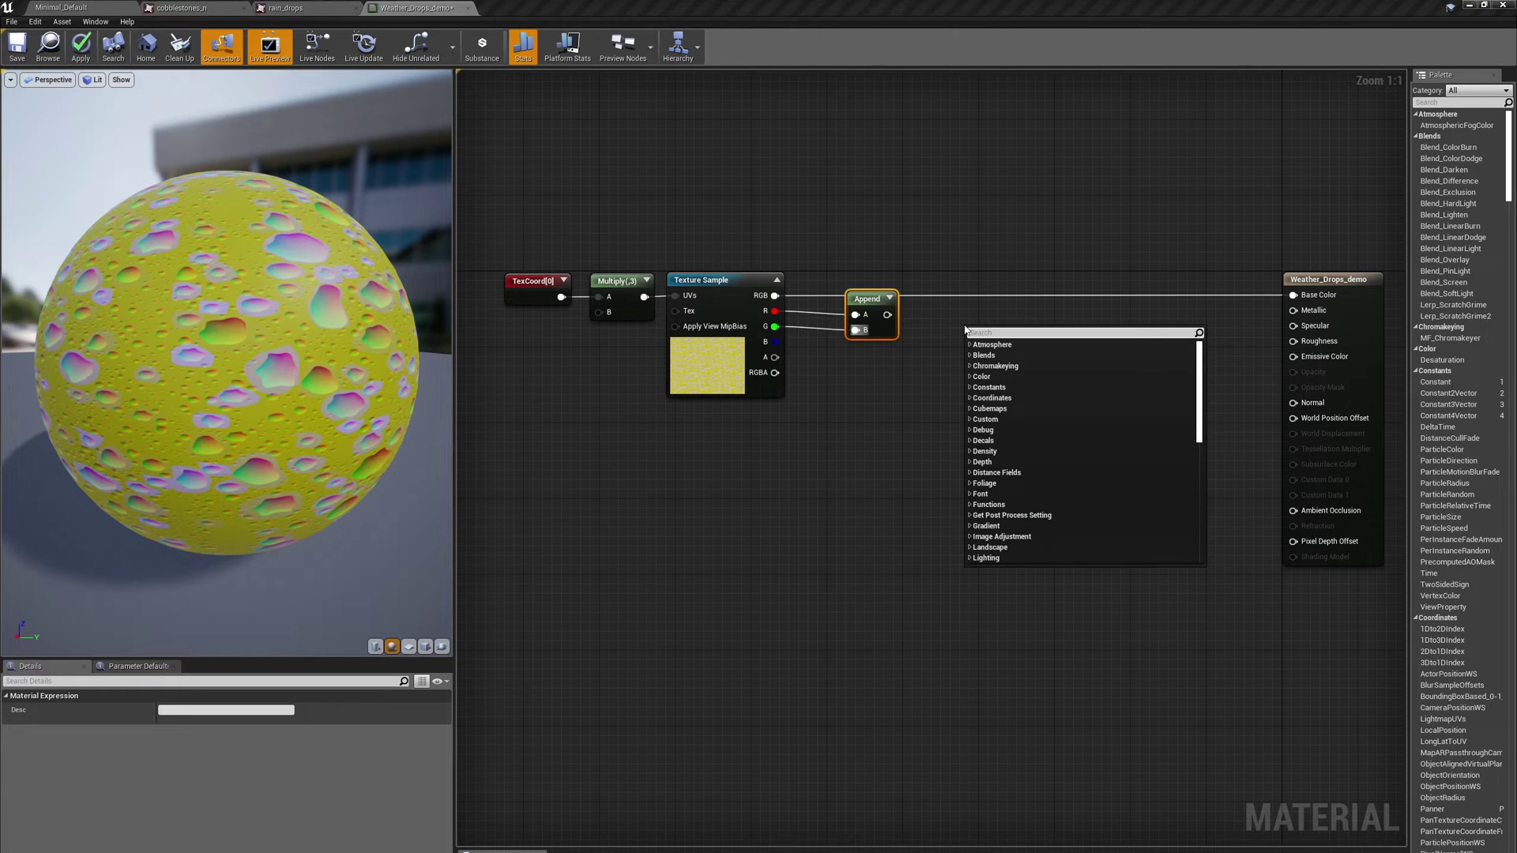
pyautogui.write('mul')
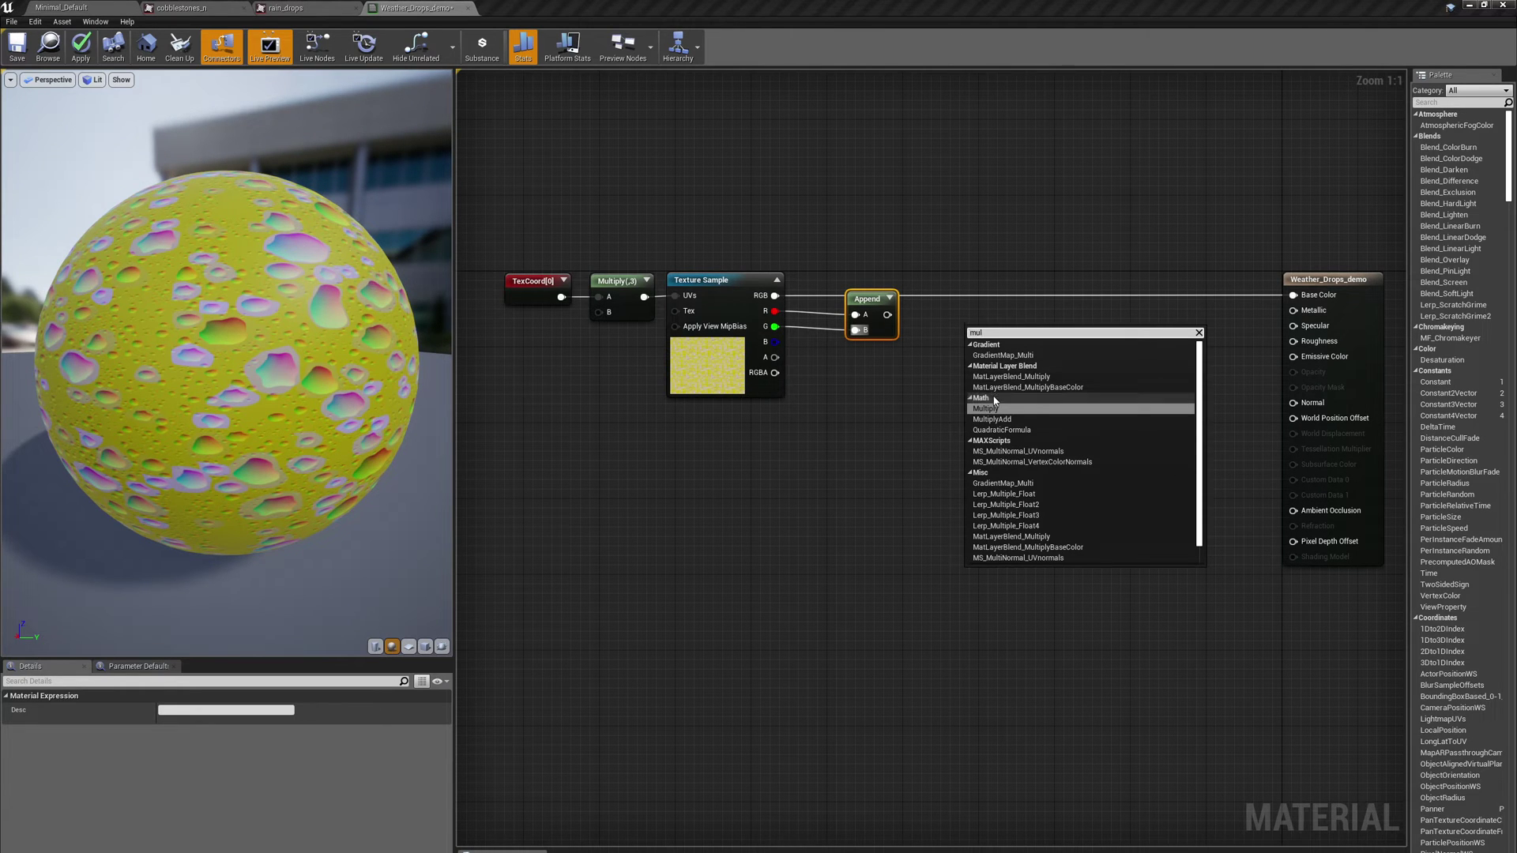
pyautogui.press('Return')
pyautogui.moveTo(887, 314); pyautogui.dragTo(933, 300)
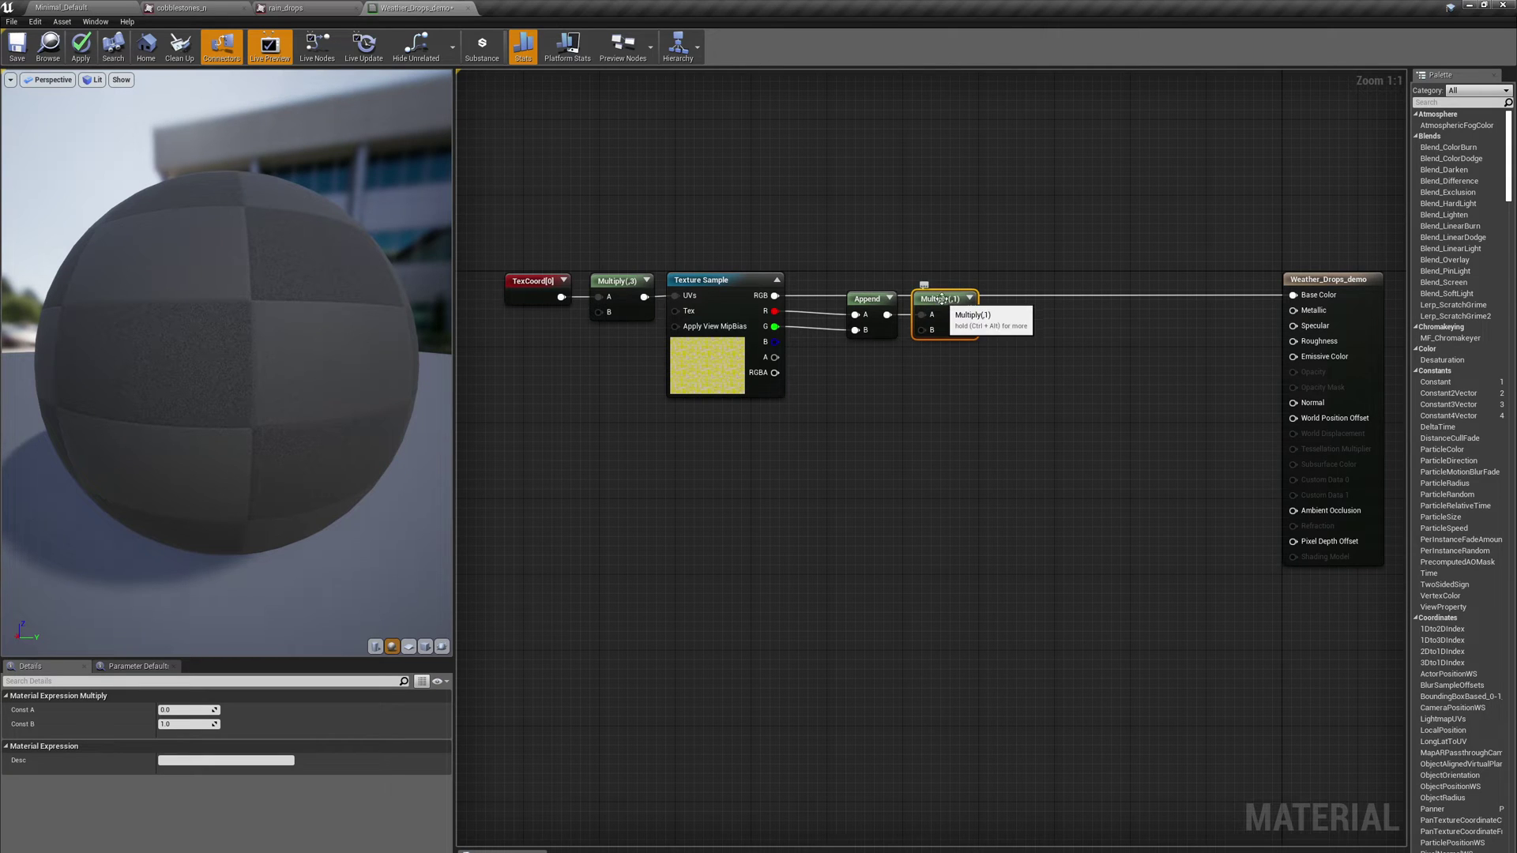
pyautogui.click(180, 724)
pyautogui.write('2')
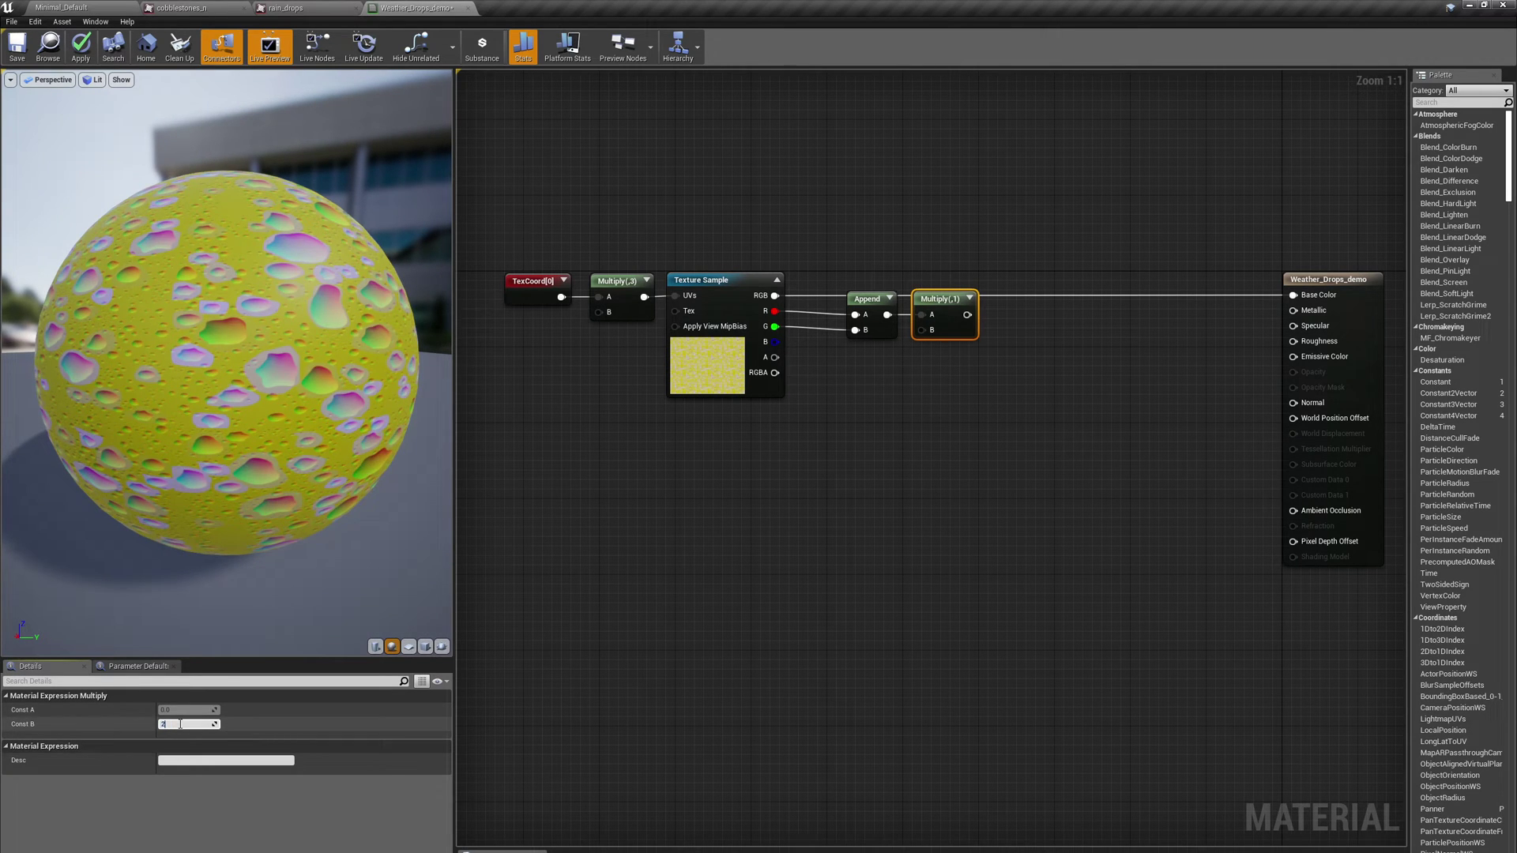
pyautogui.press('Return')
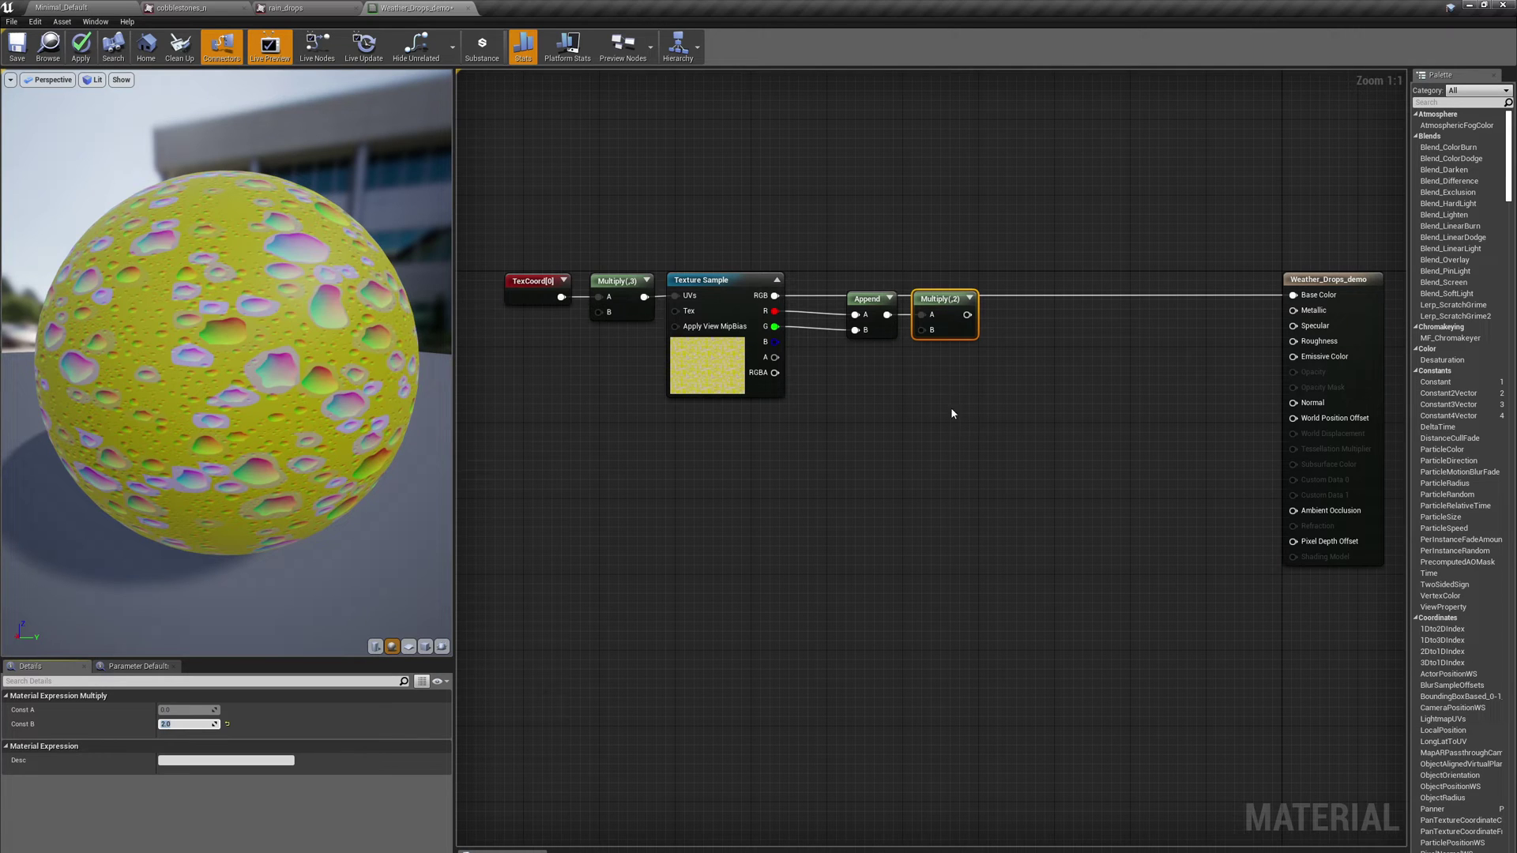
pyautogui.click(939, 300)
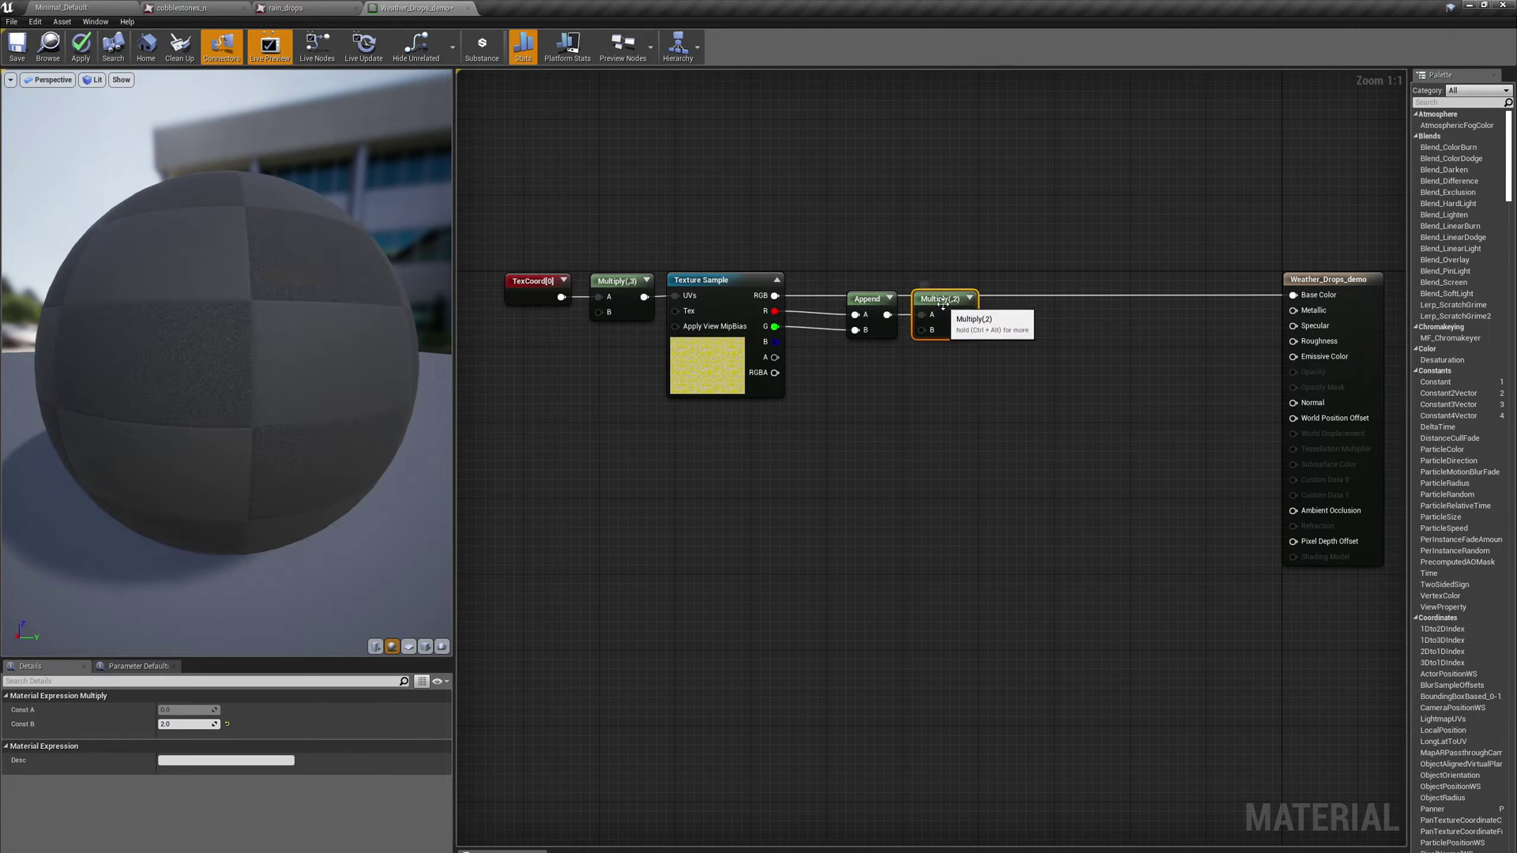
# Add a Subtract node that subtracts 1 from the doubled red and green channels
pyautogui.rightClick(971, 484)
pyautogui.write('subs')
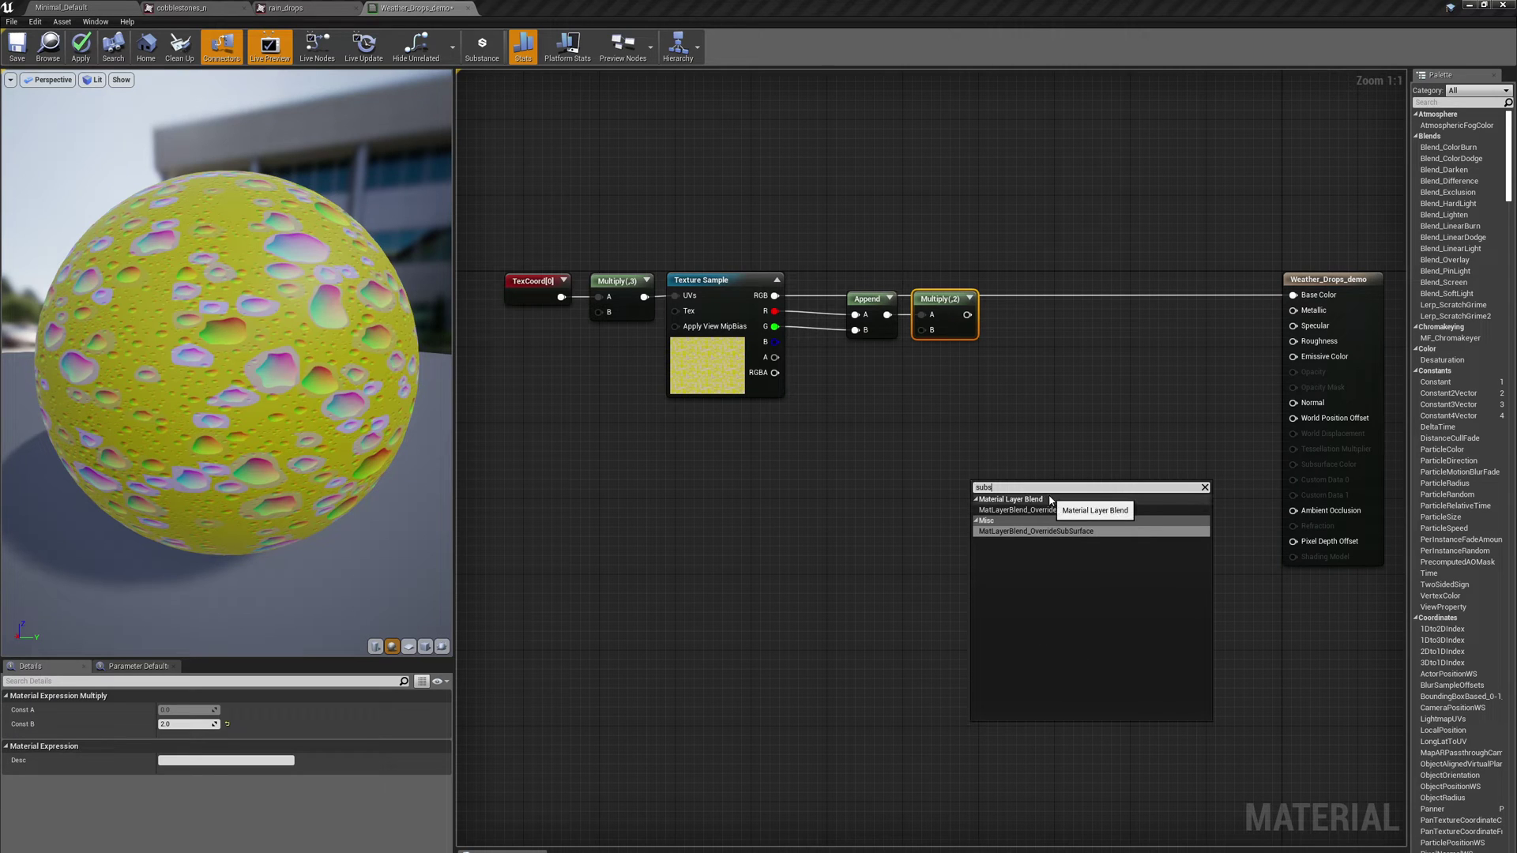
pyautogui.press('BackSpace')
pyautogui.write('tr')
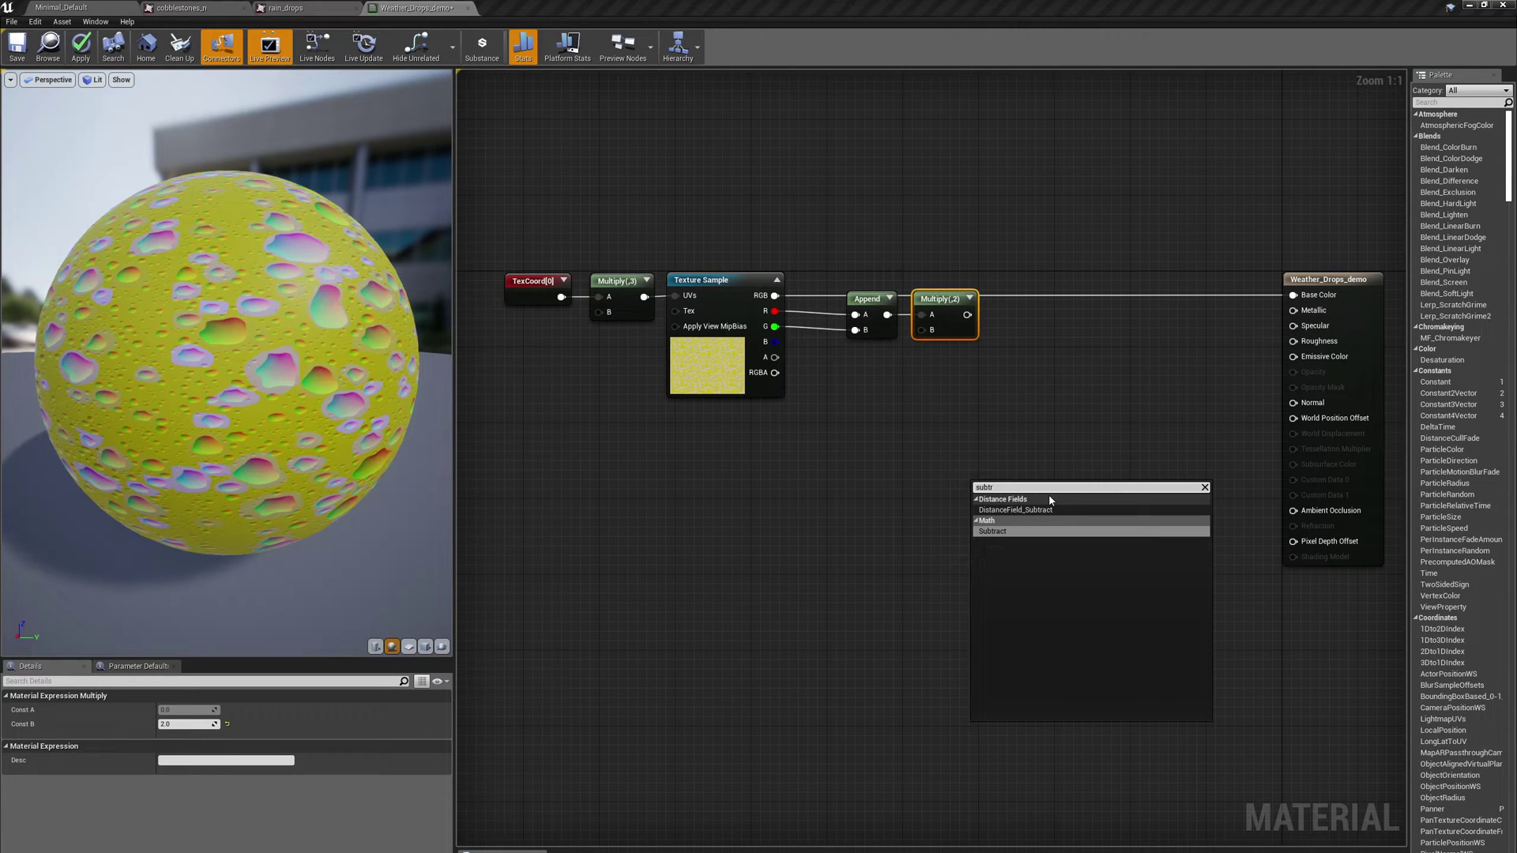
pyautogui.click(1008, 530)
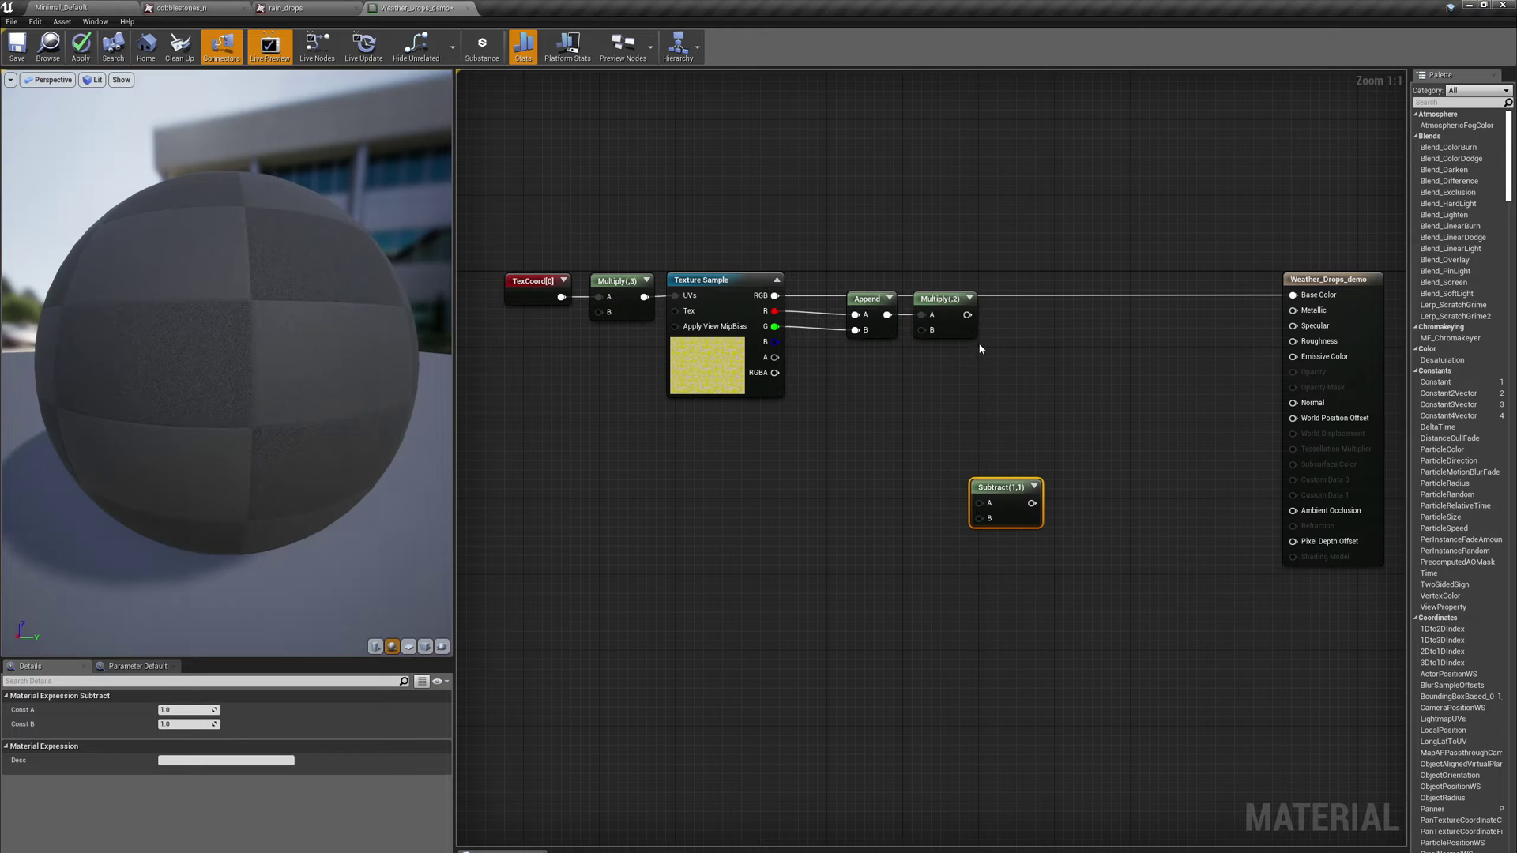
pyautogui.moveTo(969, 320); pyautogui.dragTo(1012, 313)
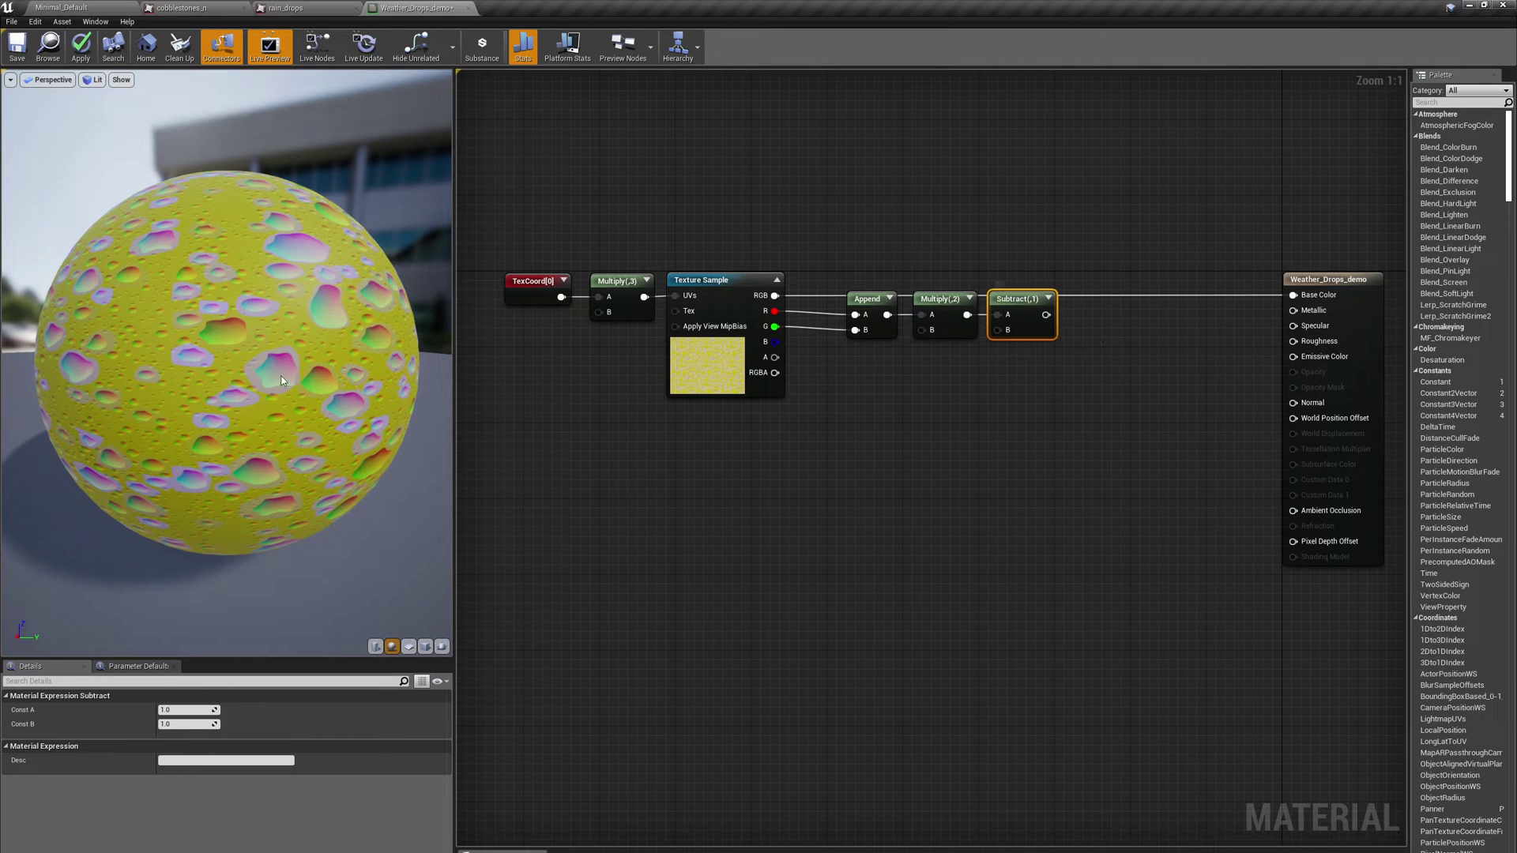
pyautogui.click(1012, 310)
pyautogui.click(184, 723)
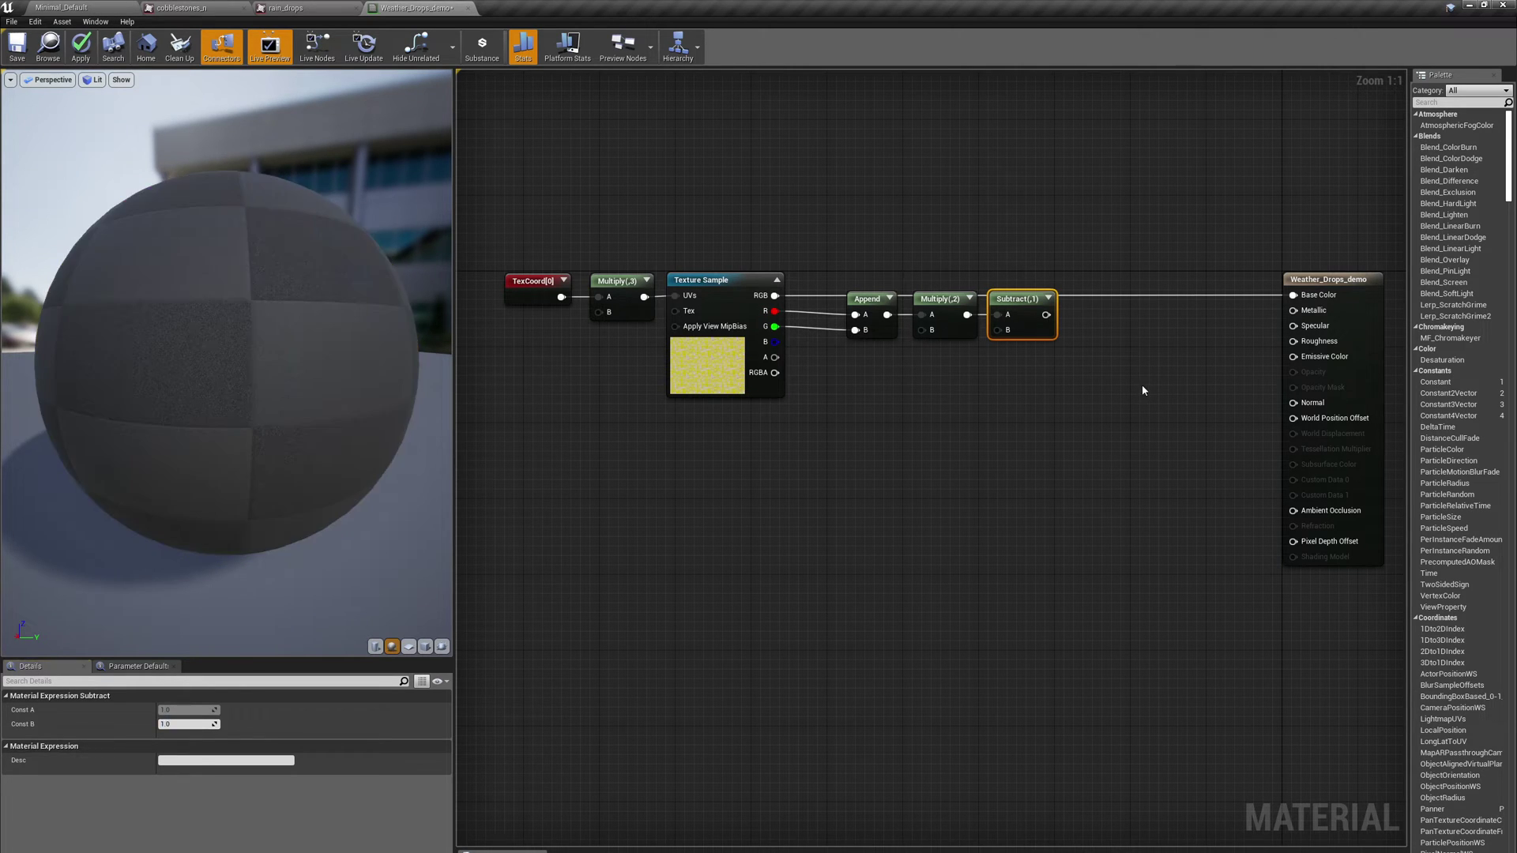
# Add a second AppendVector node after the Subtract and connect the Subtract result to its A input
pyautogui.rightClick(1141, 384)
pyautogui.write('app')
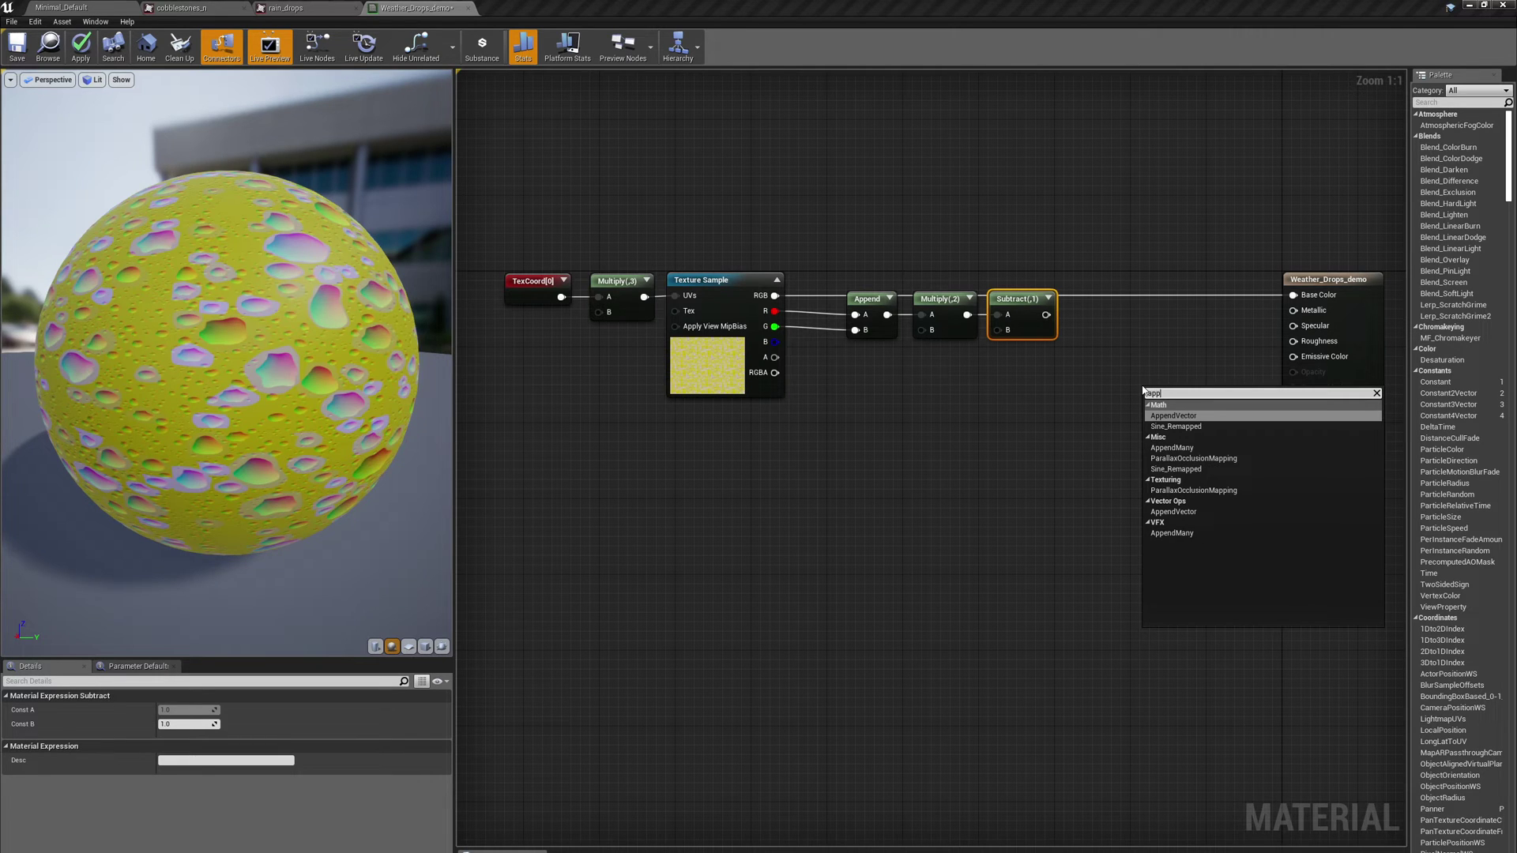
pyautogui.click(1173, 512)
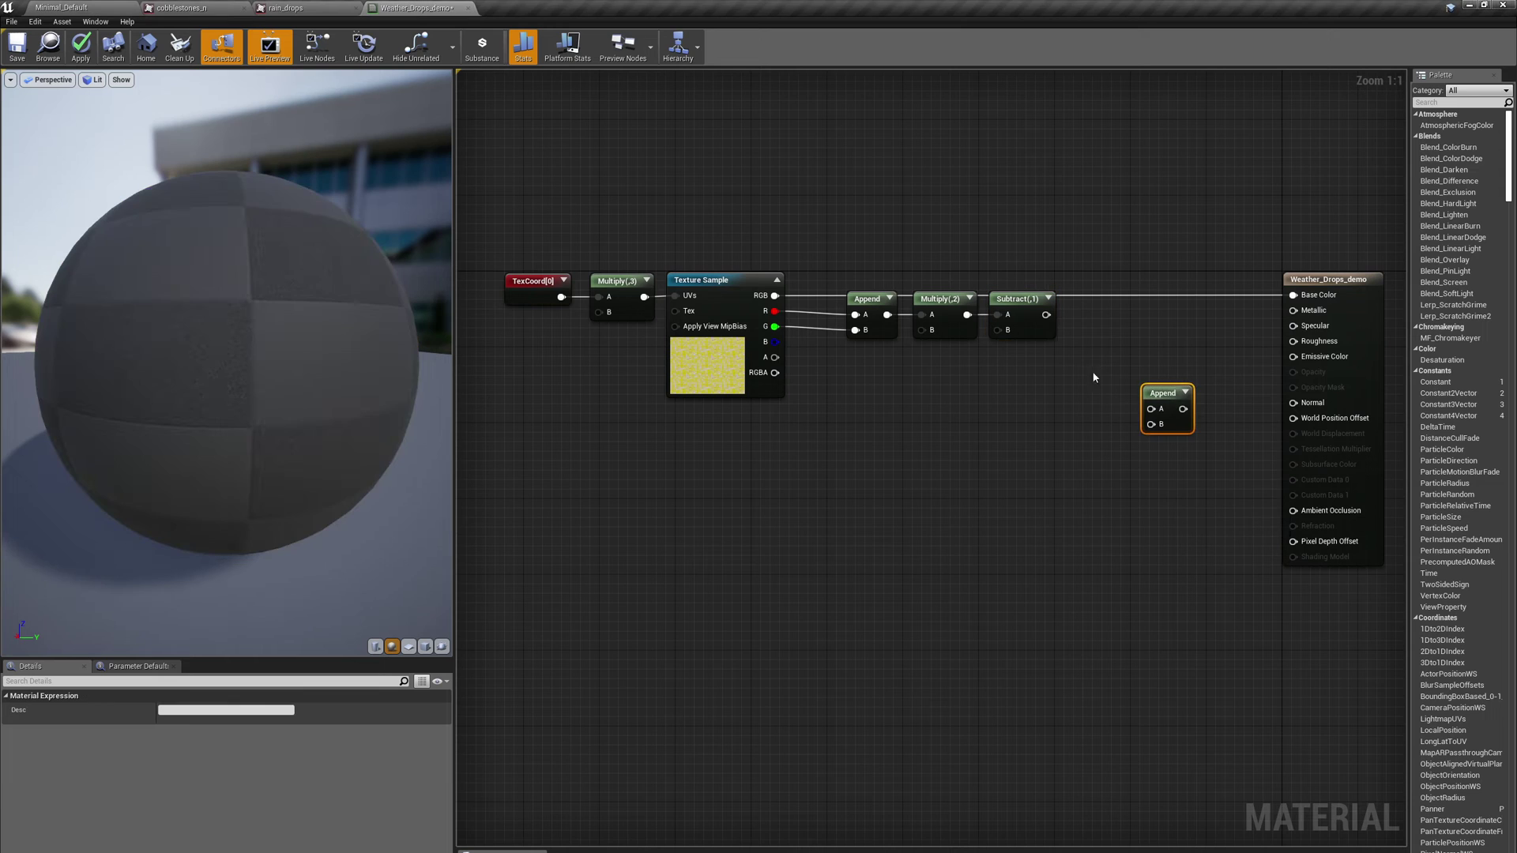
pyautogui.moveTo(1047, 314); pyautogui.dragTo(1112, 352)
pyautogui.click(1151, 393)
# Add a Constant node with value 1 and connect it to the B input of the second Append
pyautogui.rightClick(915, 485)
pyautogui.click(930, 439)
pyautogui.moveTo(1436, 381); pyautogui.dragTo(1112, 368)
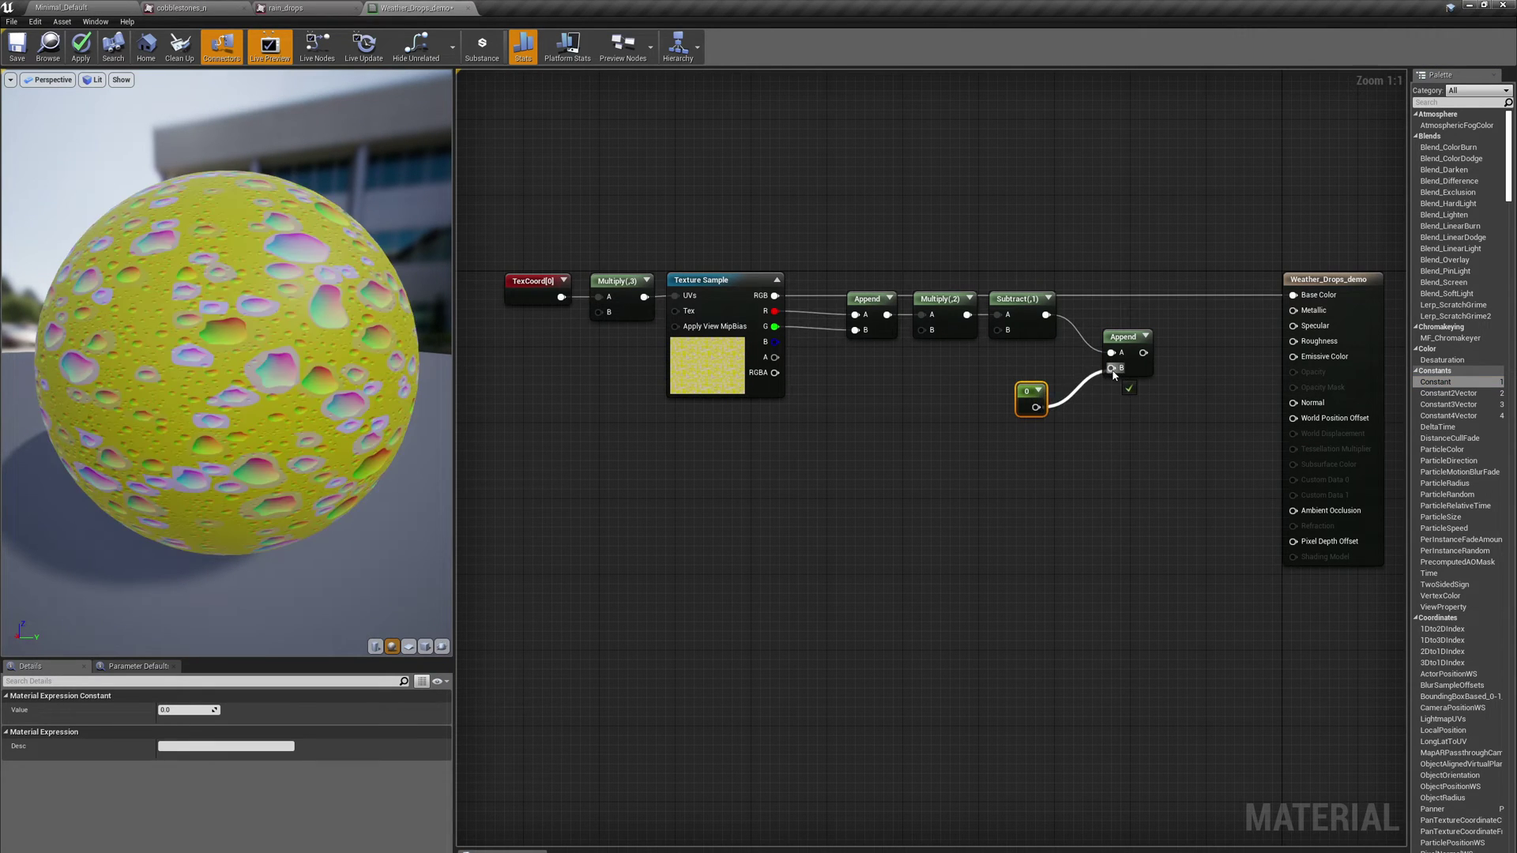
pyautogui.click(187, 709)
pyautogui.write('1')
pyautogui.press('Return')
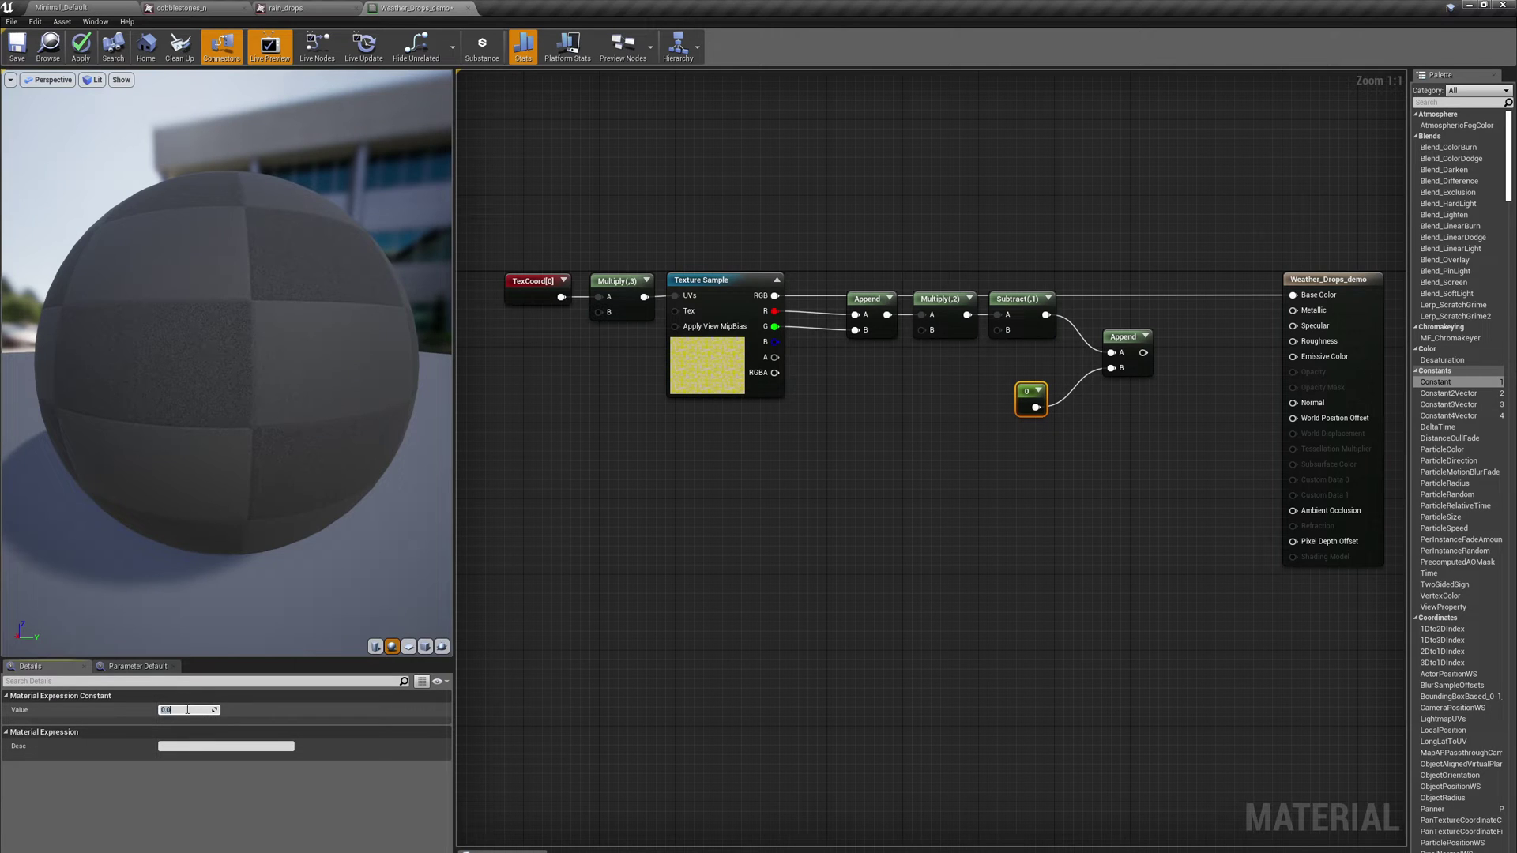
# Connect the second Append to the material's Normal input and move it with its constant closer to the output node
pyautogui.moveTo(1143, 353); pyautogui.dragTo(1293, 402)
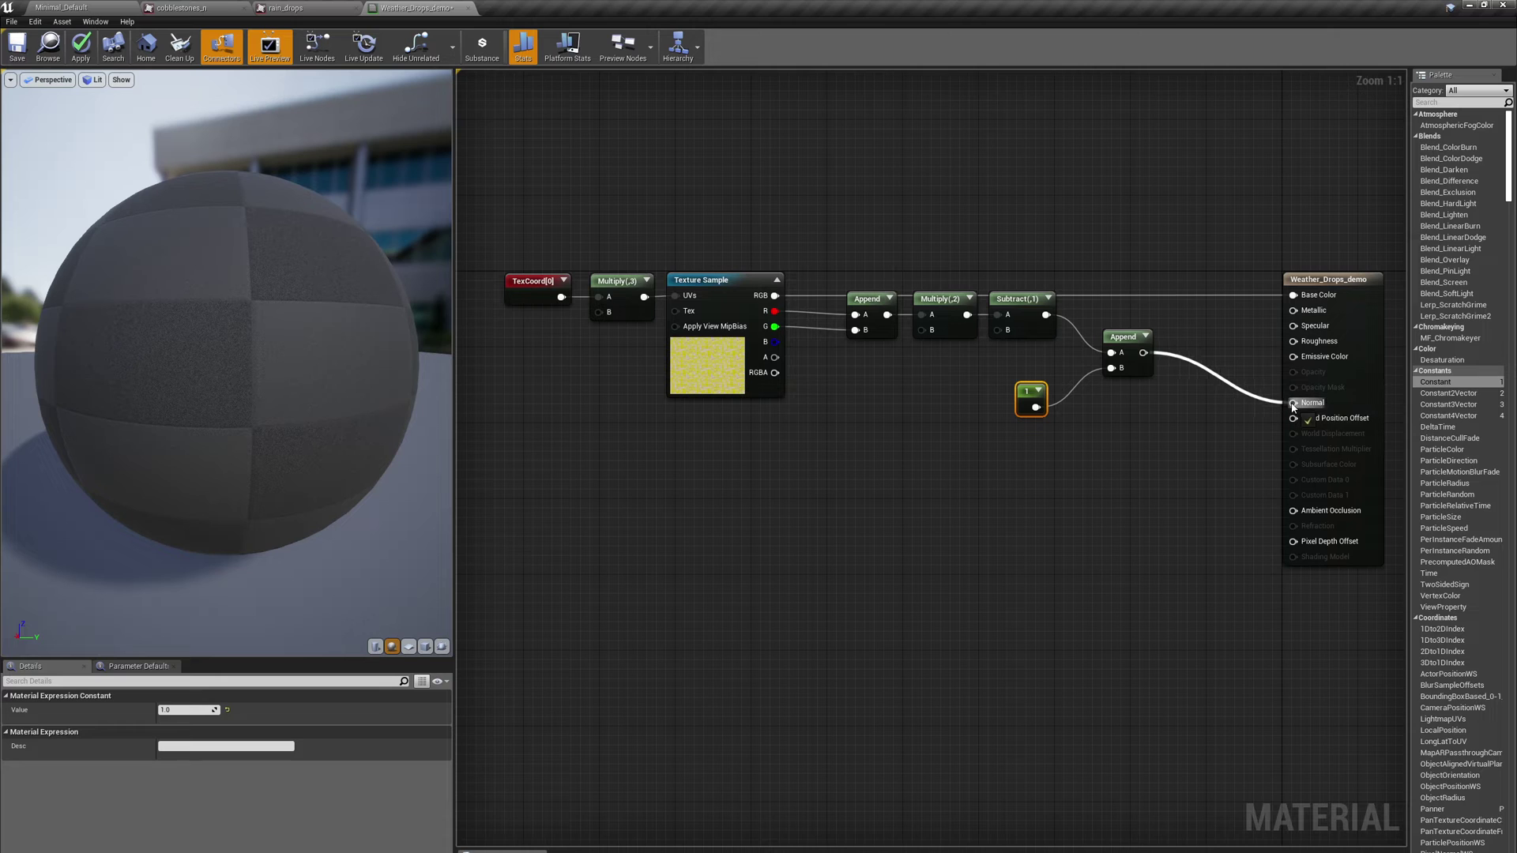
pyautogui.click(1126, 361)
pyautogui.moveTo(1126, 361); pyautogui.dragTo(1234, 398)
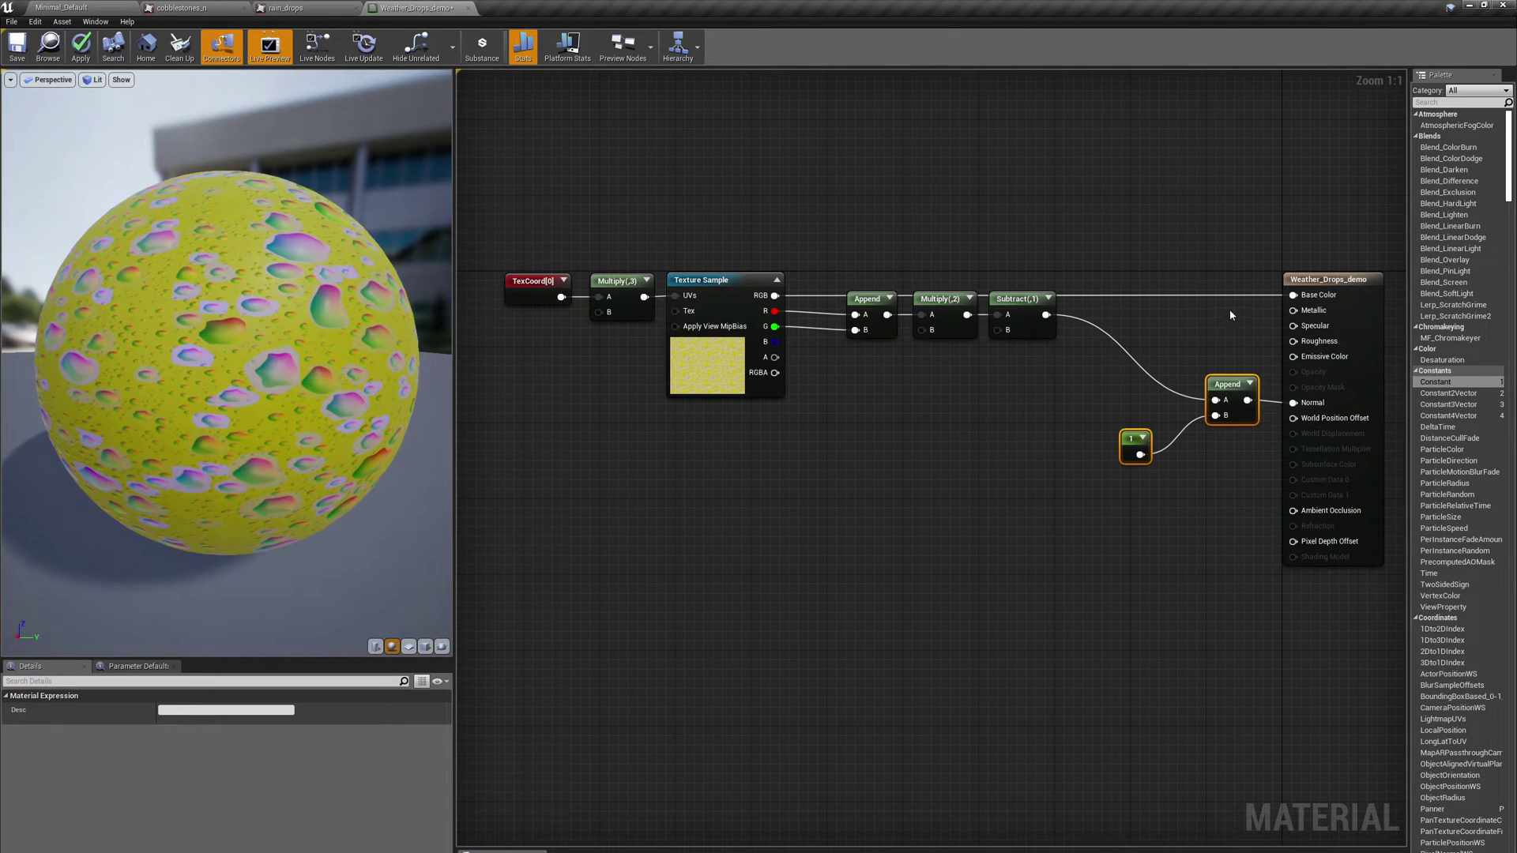
# Disconnect the Texture Sample from Base Color and examine the droplets on the preview sphere
pyautogui.keyDown('alt'); pyautogui.click(1293, 294); pyautogui.keyUp('alt')
pyautogui.click(1129, 263)
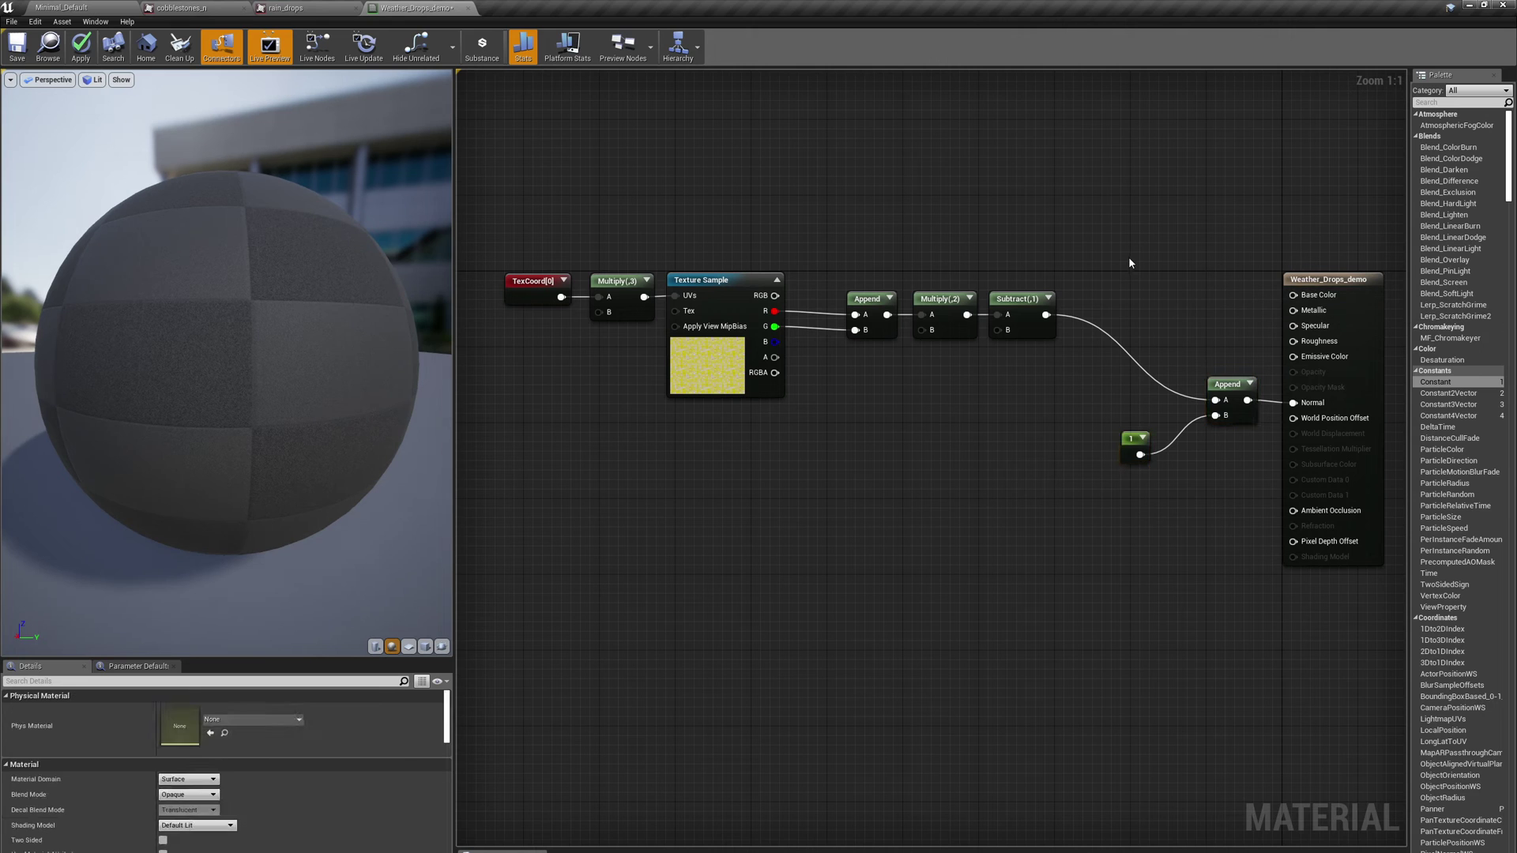
pyautogui.moveTo(203, 354); pyautogui.dragTo(370, 353)
pyautogui.moveTo(4, 355); pyautogui.dragTo(6, 355)
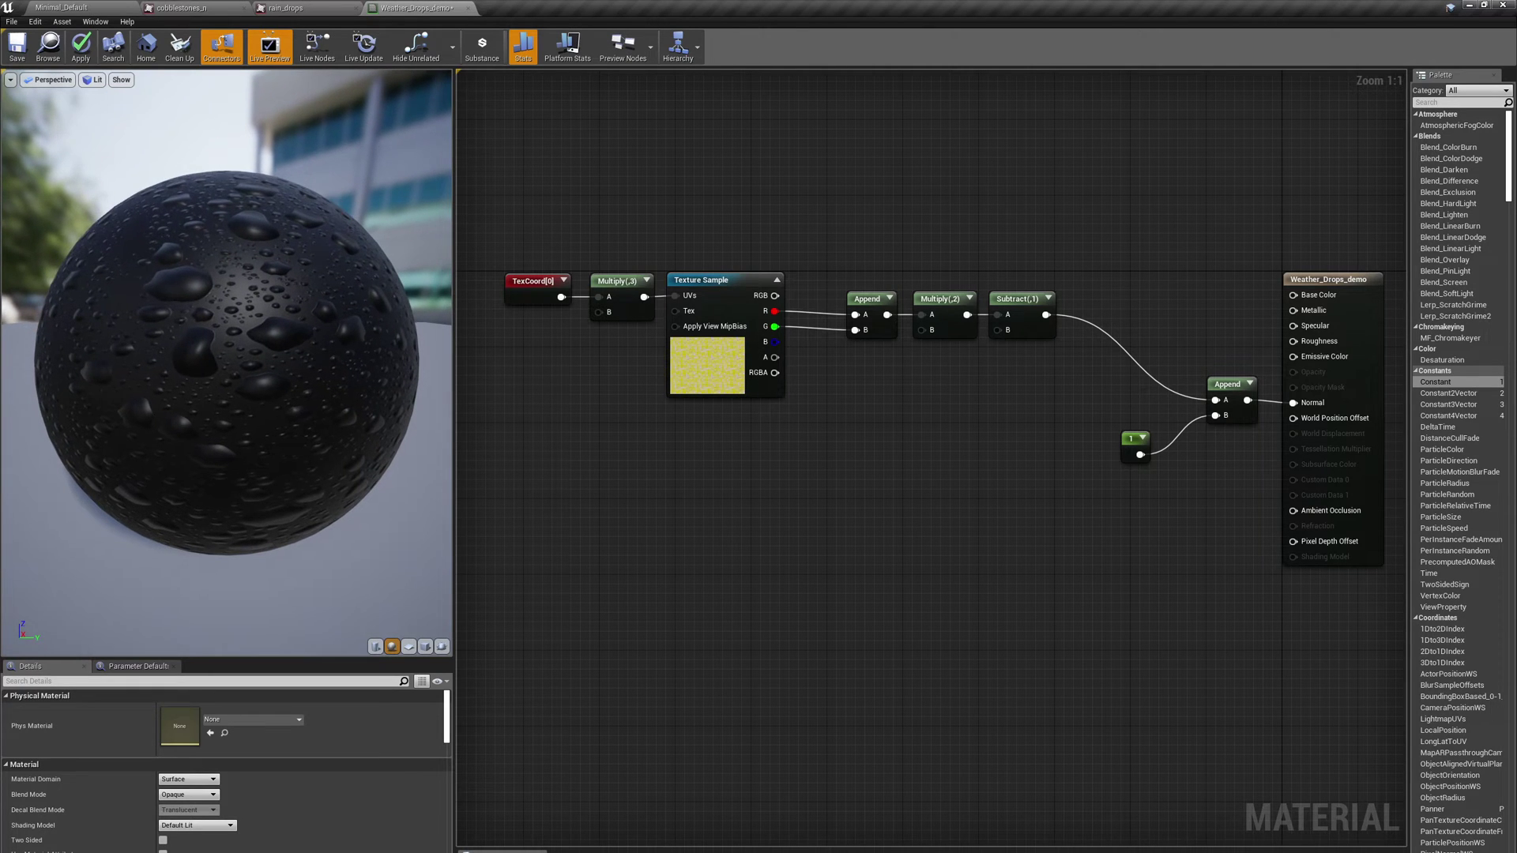
# Shift the Append, Multiply and Subtract chain slightly aside and add a separate Multiply node with Const B set to 2 below the Texture Sample
pyautogui.moveTo(226, 363); pyautogui.dragTo(225, 353)
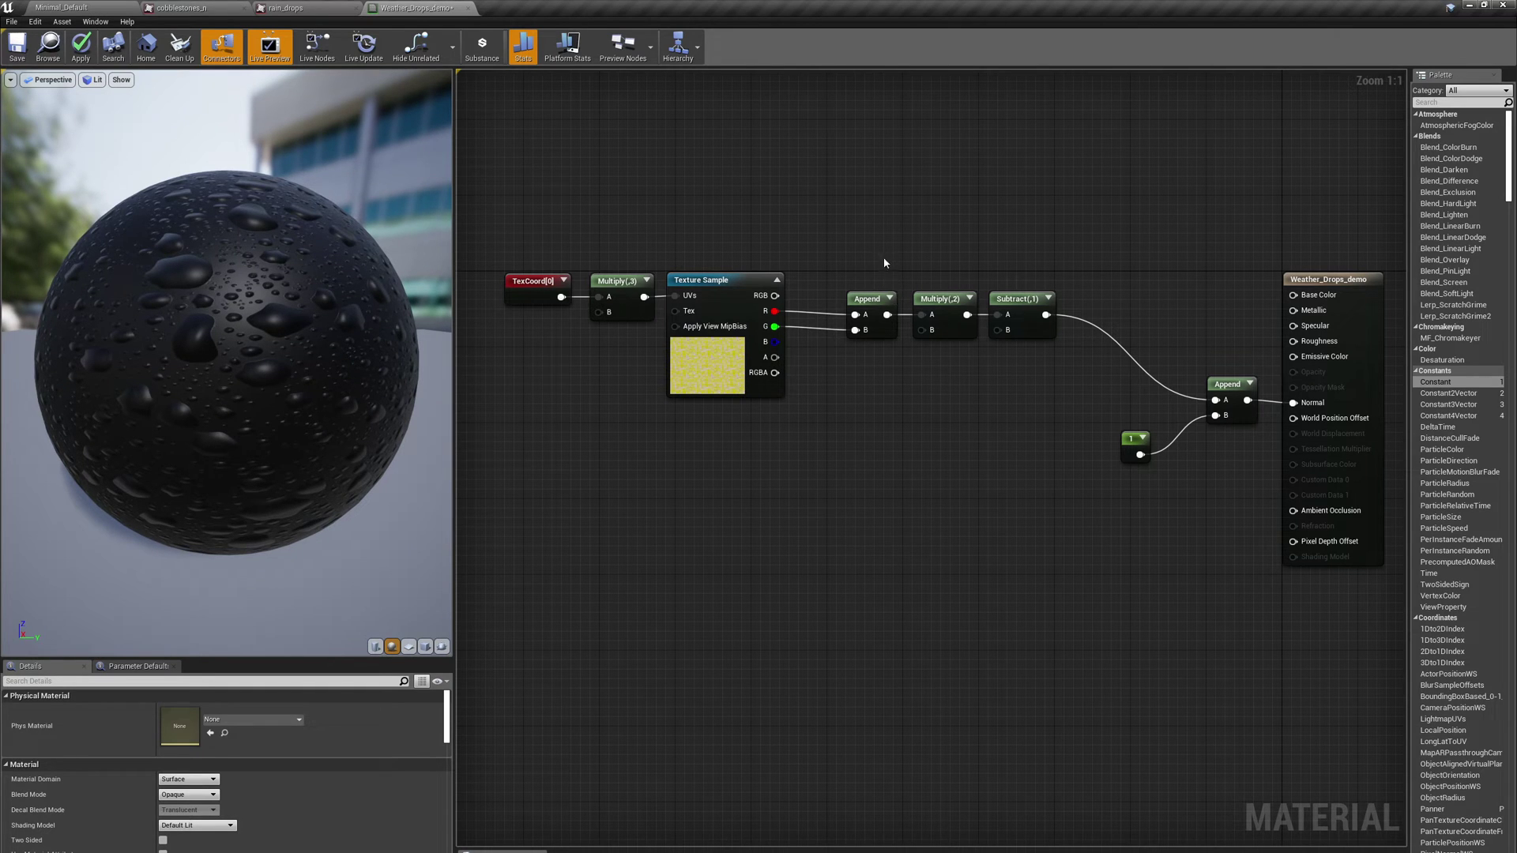
pyautogui.moveTo(1021, 354); pyautogui.dragTo(1043, 307)
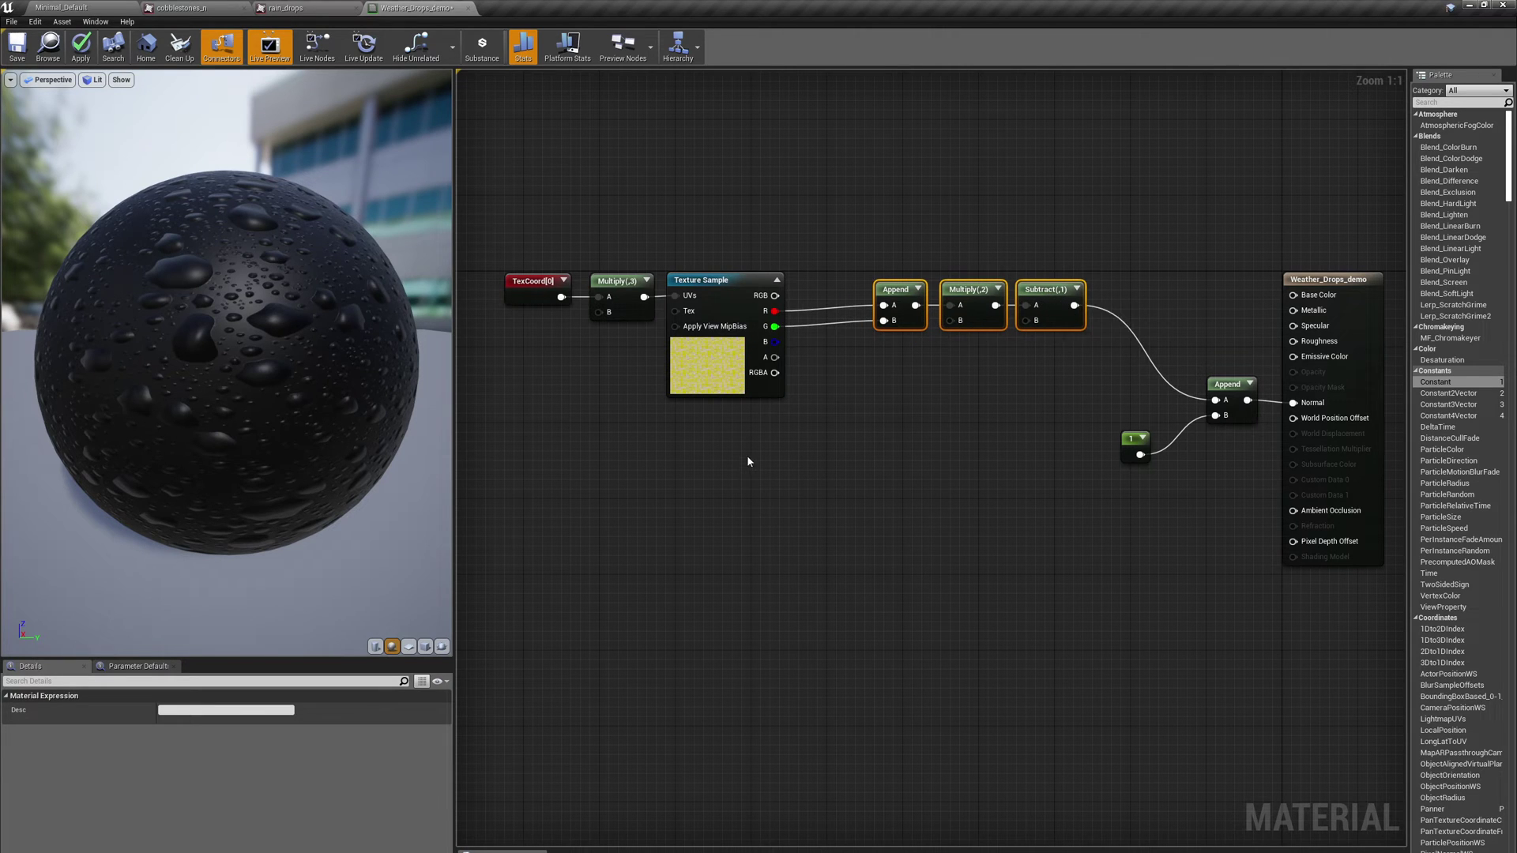
pyautogui.rightClick(772, 530)
pyautogui.write('multiply')
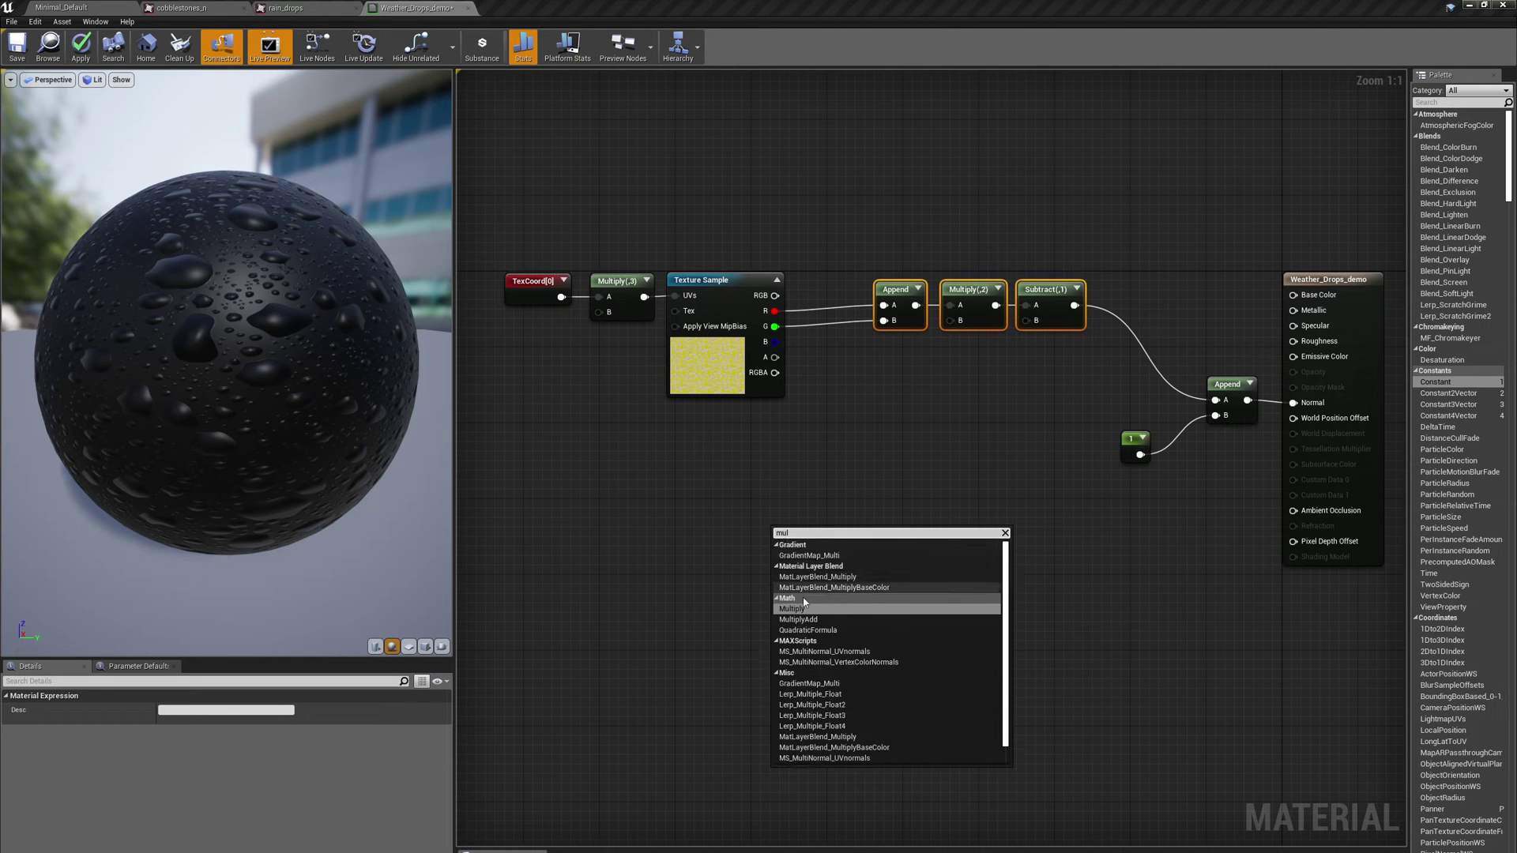
pyautogui.click(804, 600)
pyautogui.click(183, 724)
pyautogui.write('2')
pyautogui.press('Return')
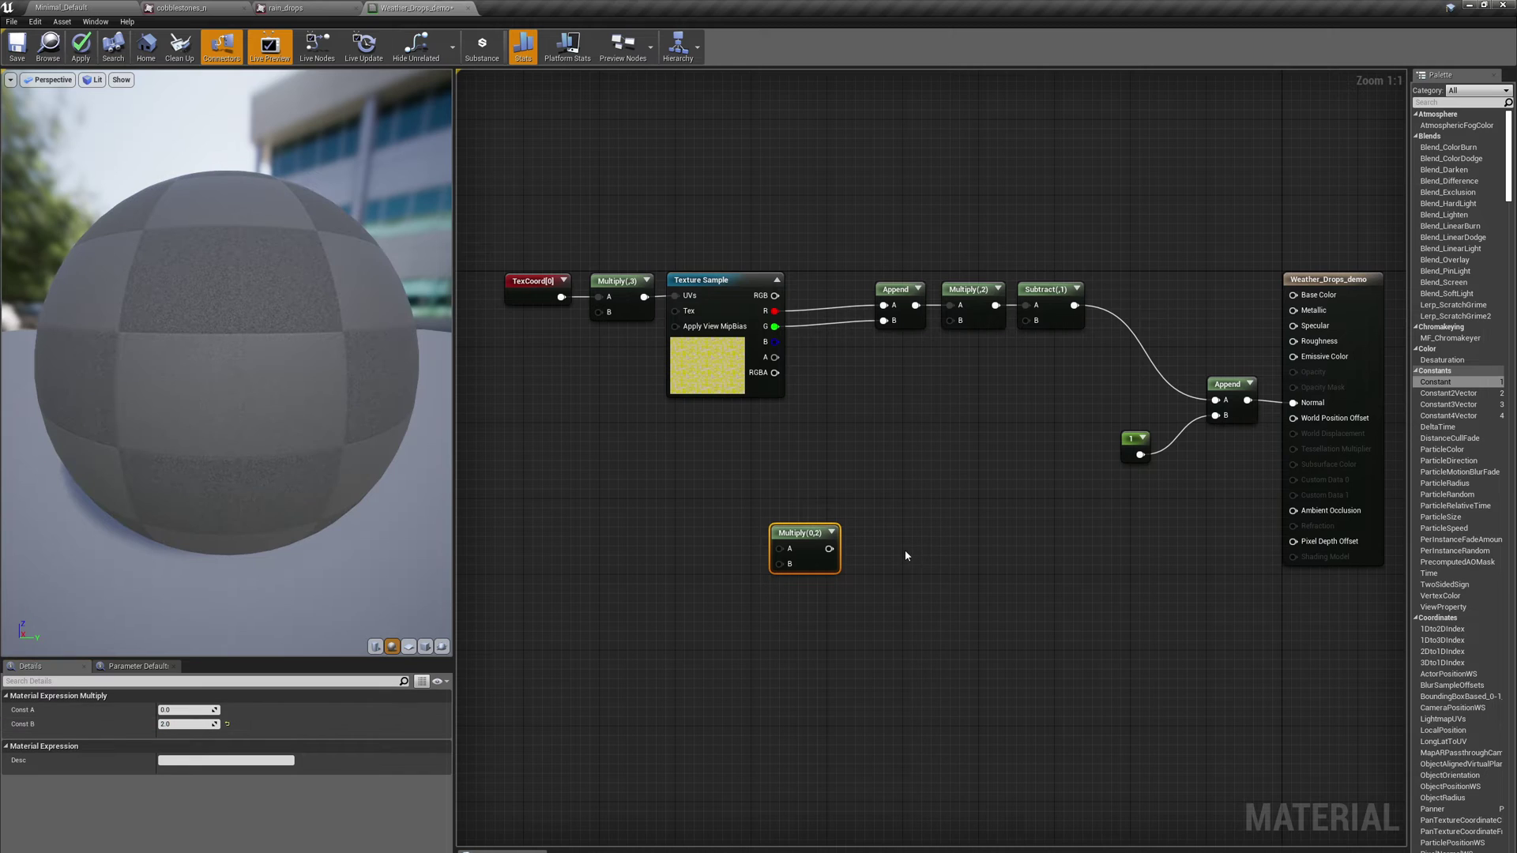
# Add a Subtract node fed by the new Multiply, and connect the Texture Sample's alpha output to that Multiply's A input
pyautogui.rightClick(905, 556)
pyautogui.write('sub')
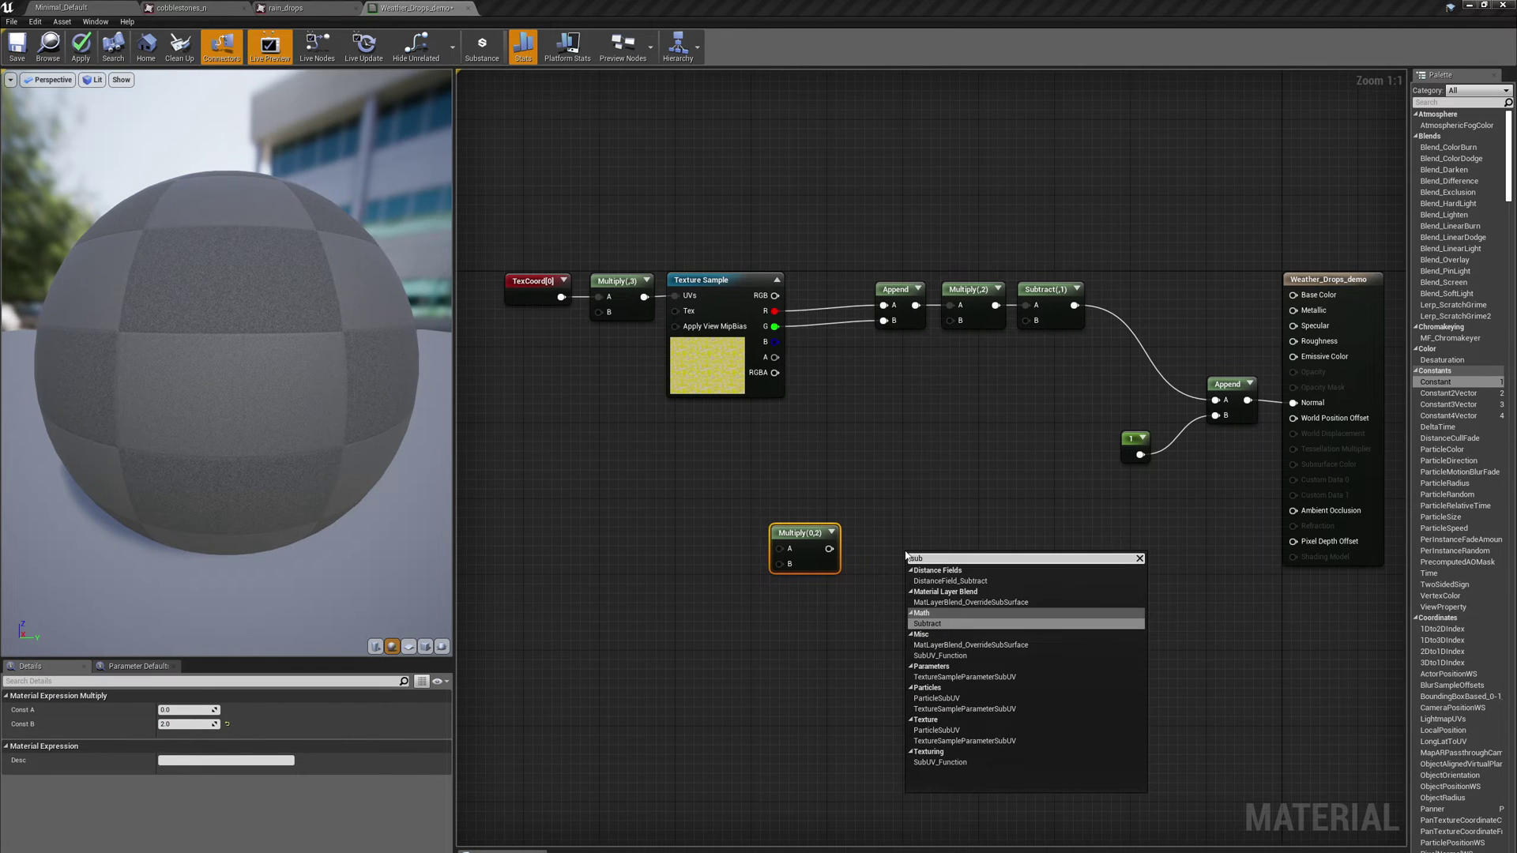
pyautogui.click(929, 623)
pyautogui.moveTo(829, 548); pyautogui.dragTo(914, 574)
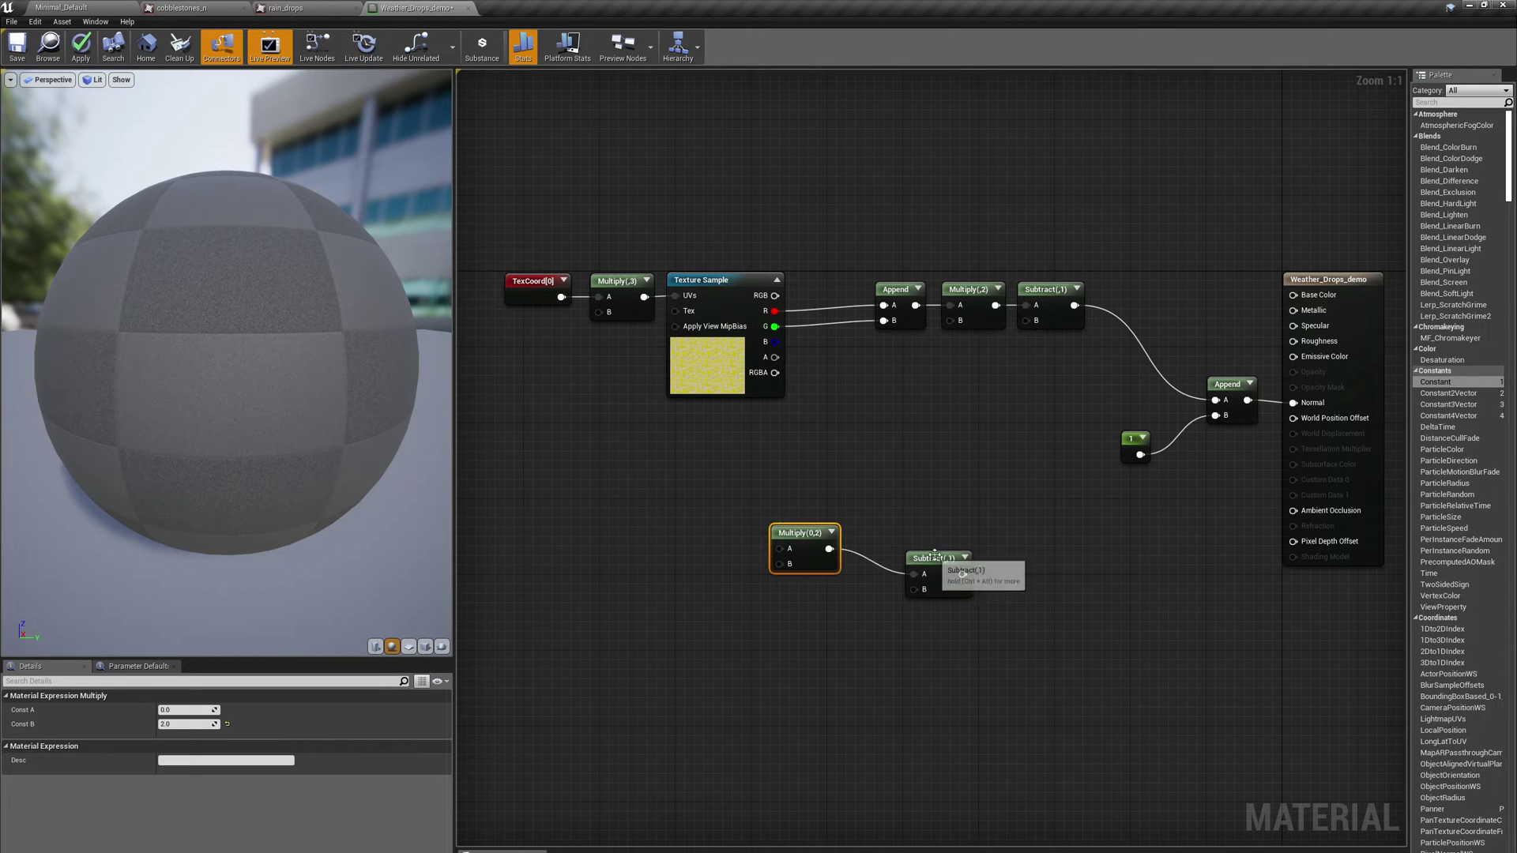
pyautogui.click(932, 557)
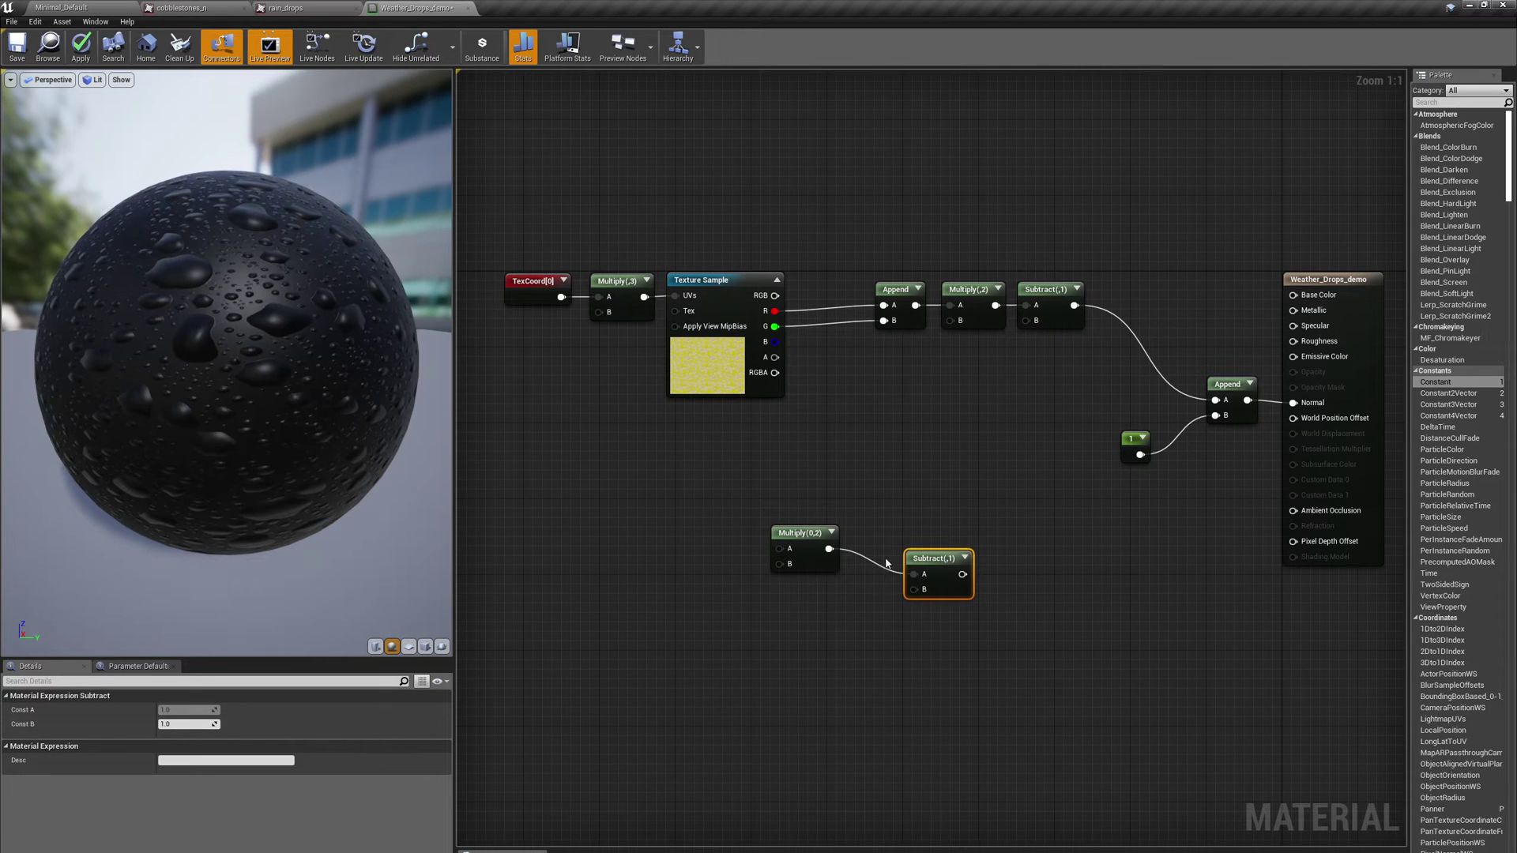
pyautogui.moveTo(942, 553); pyautogui.dragTo(940, 506)
pyautogui.moveTo(775, 357); pyautogui.dragTo(835, 512)
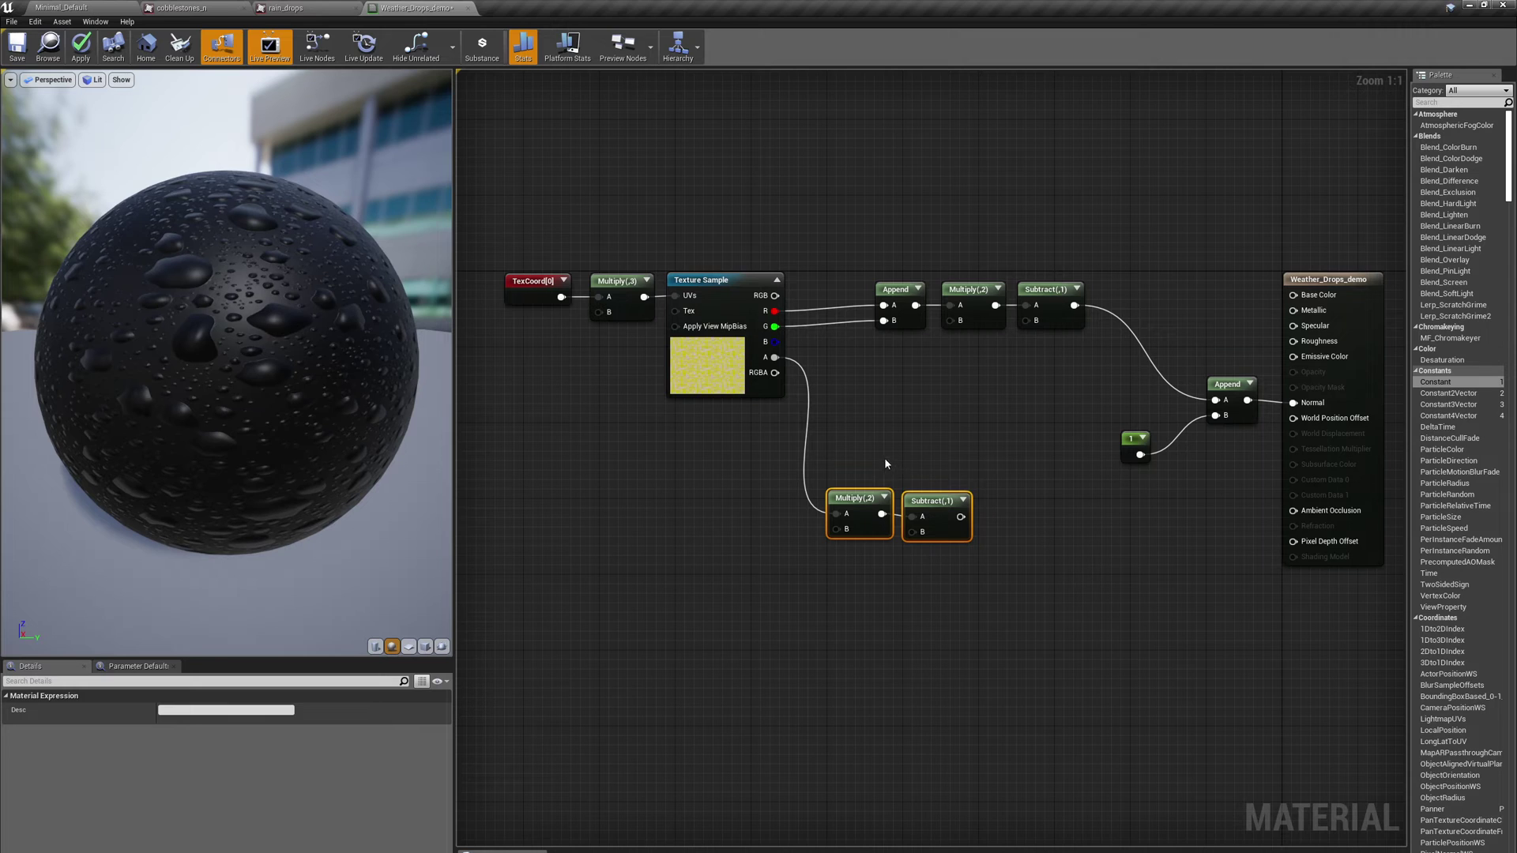
# Add a Saturate node after the alpha chain's Subtract, connect the Subtract result to it, and arrange the three nodes closer together
pyautogui.rightClick(1017, 450)
pyautogui.write('sat')
pyautogui.press('Return')
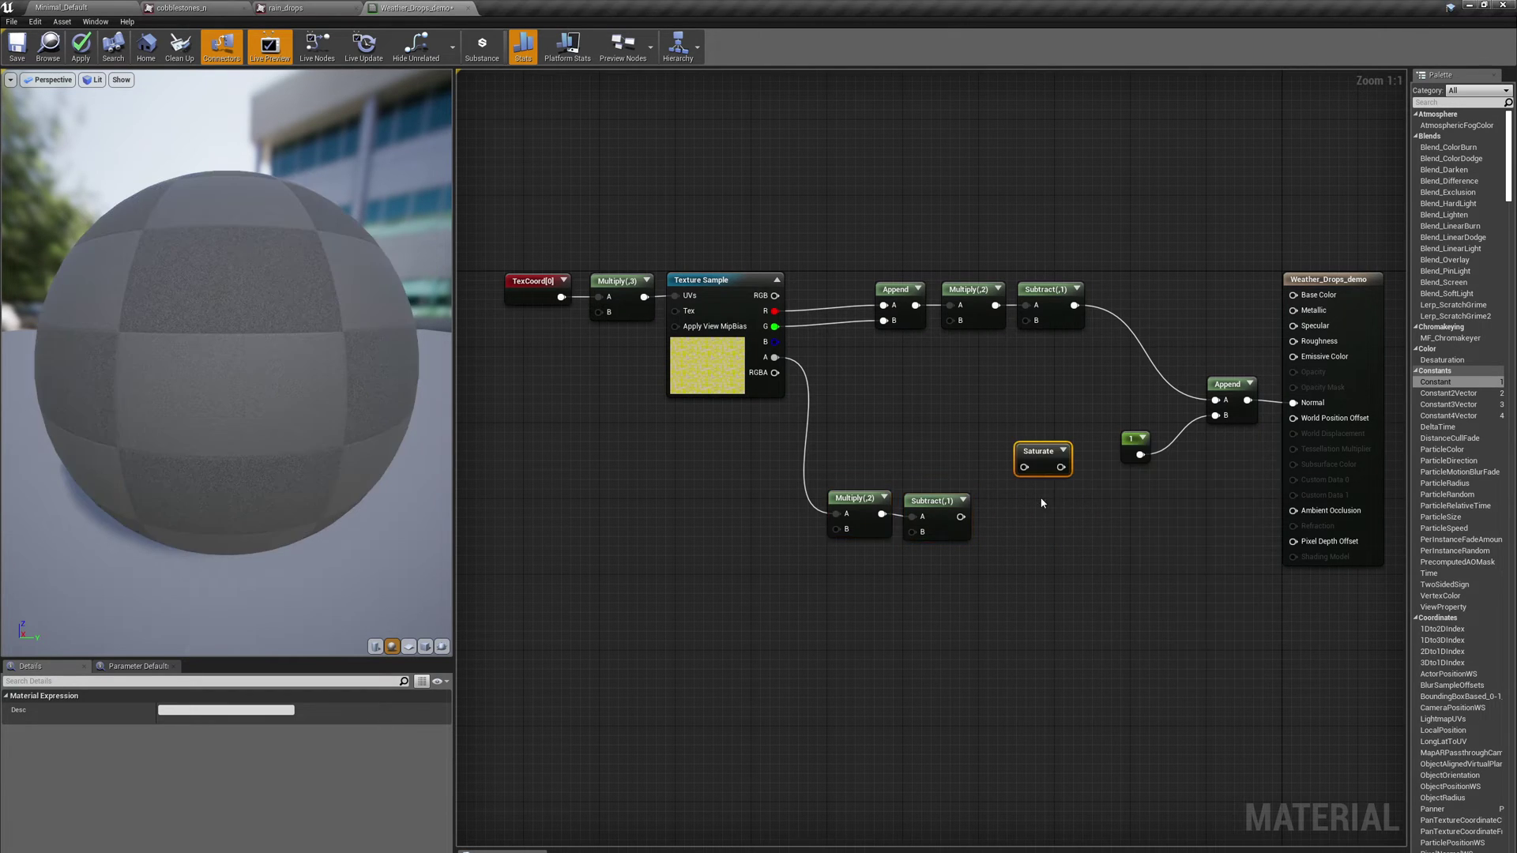
pyautogui.moveTo(961, 517); pyautogui.dragTo(1020, 473)
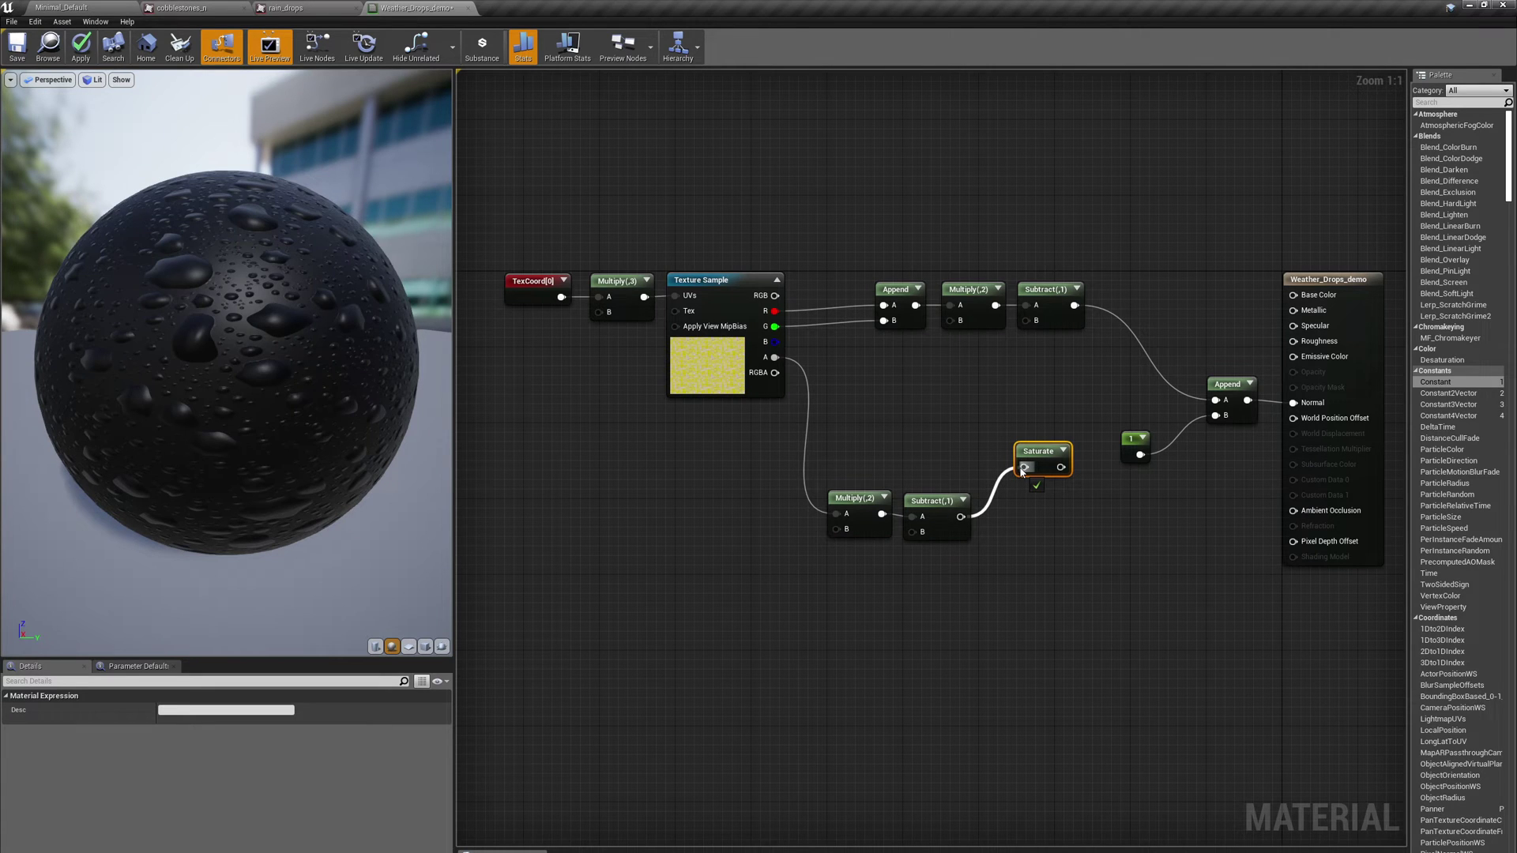
pyautogui.moveTo(1020, 472); pyautogui.dragTo(1022, 470)
pyautogui.moveTo(852, 458); pyautogui.dragTo(896, 485)
pyautogui.moveTo(1036, 456); pyautogui.dragTo(972, 474)
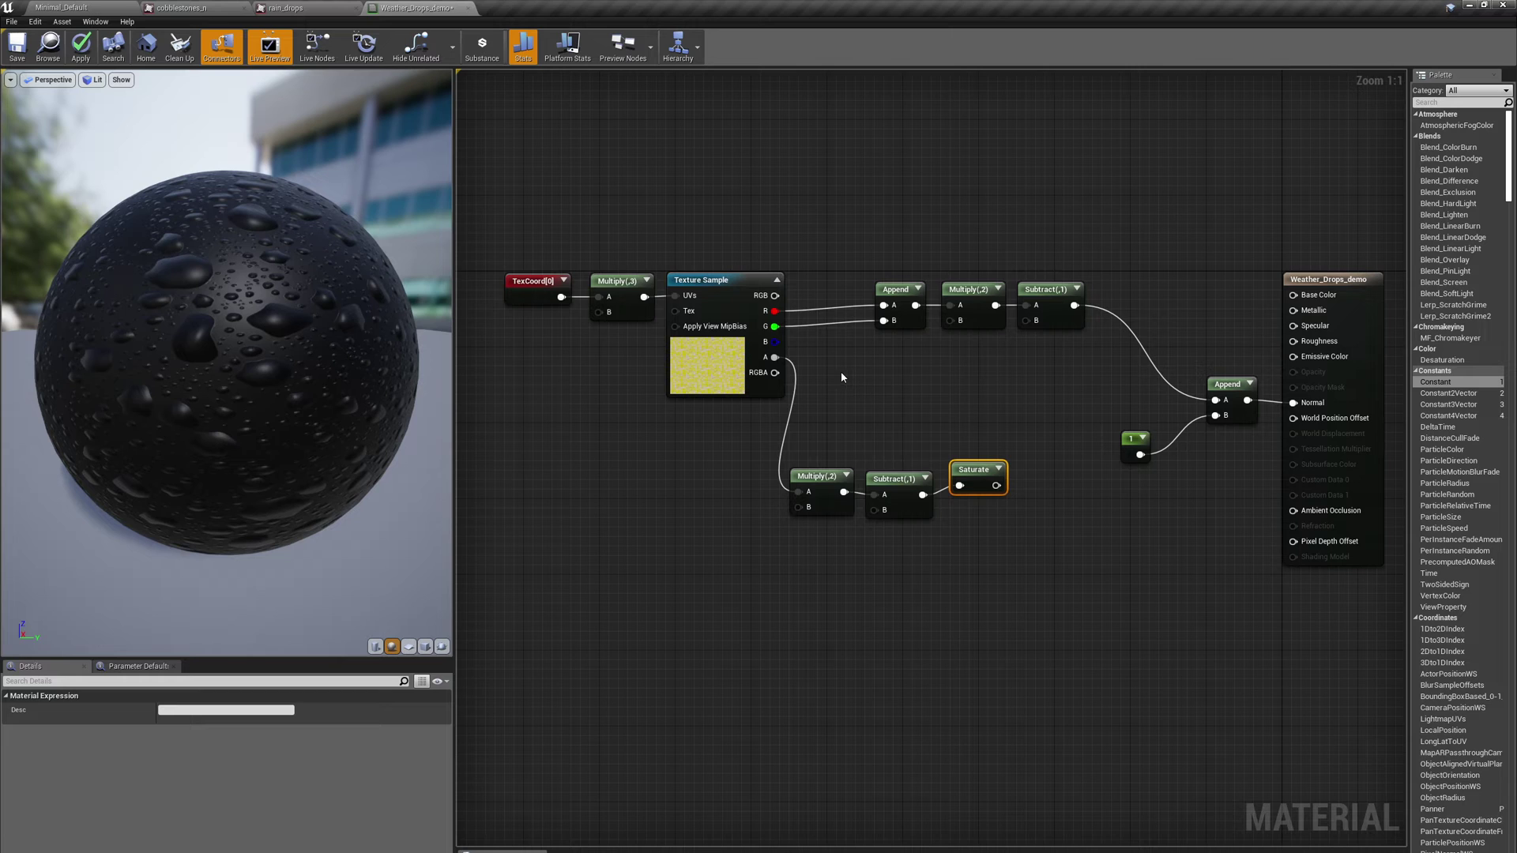
# Add a Time node and a Multiply node below the alpha chain, connecting Time to the Multiply's A input
pyautogui.rightClick(668, 609)
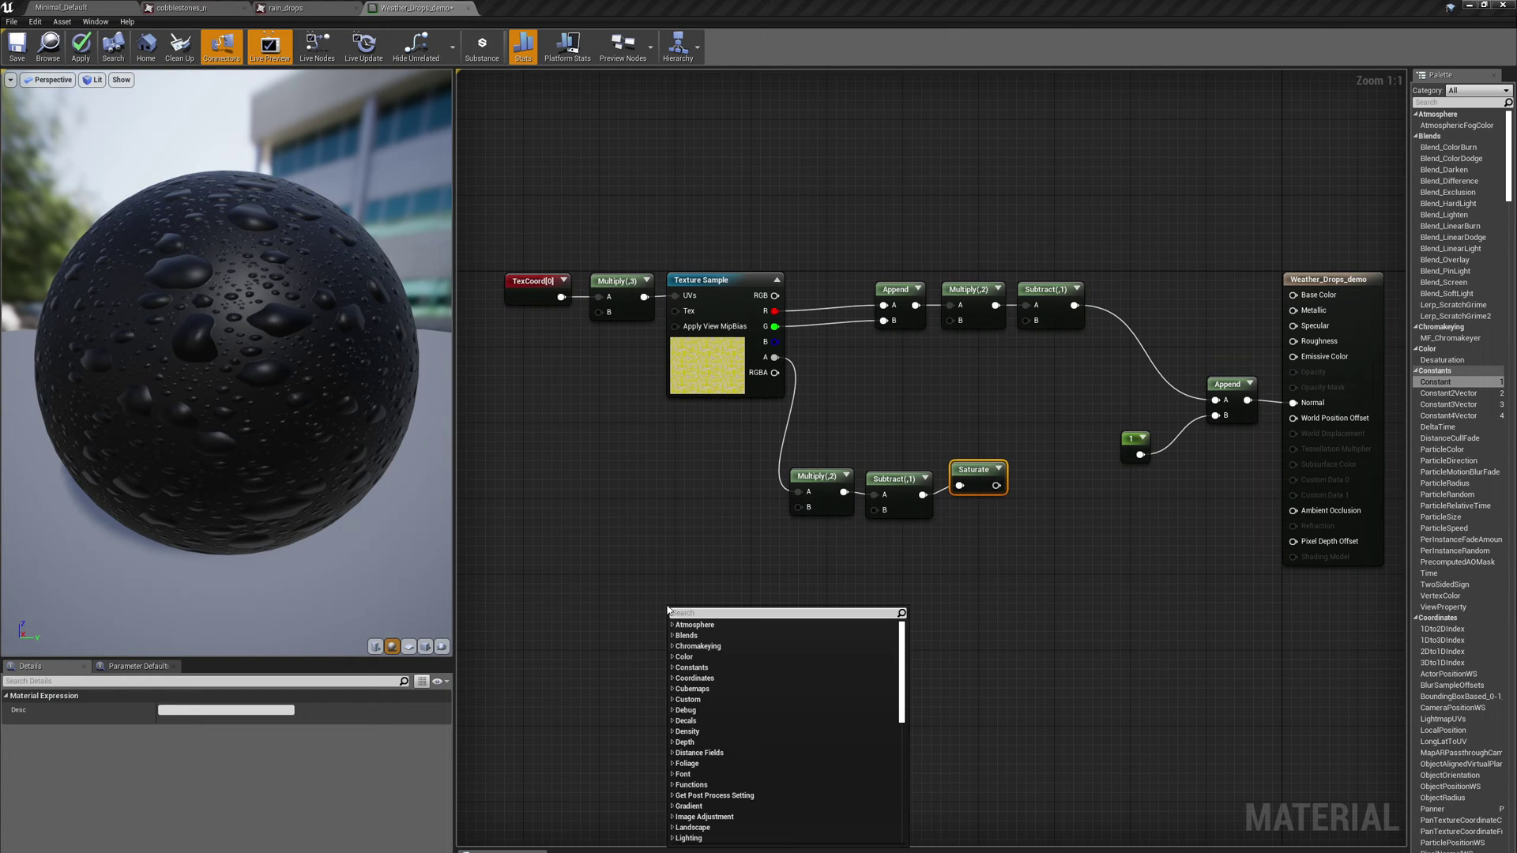
pyautogui.write('time')
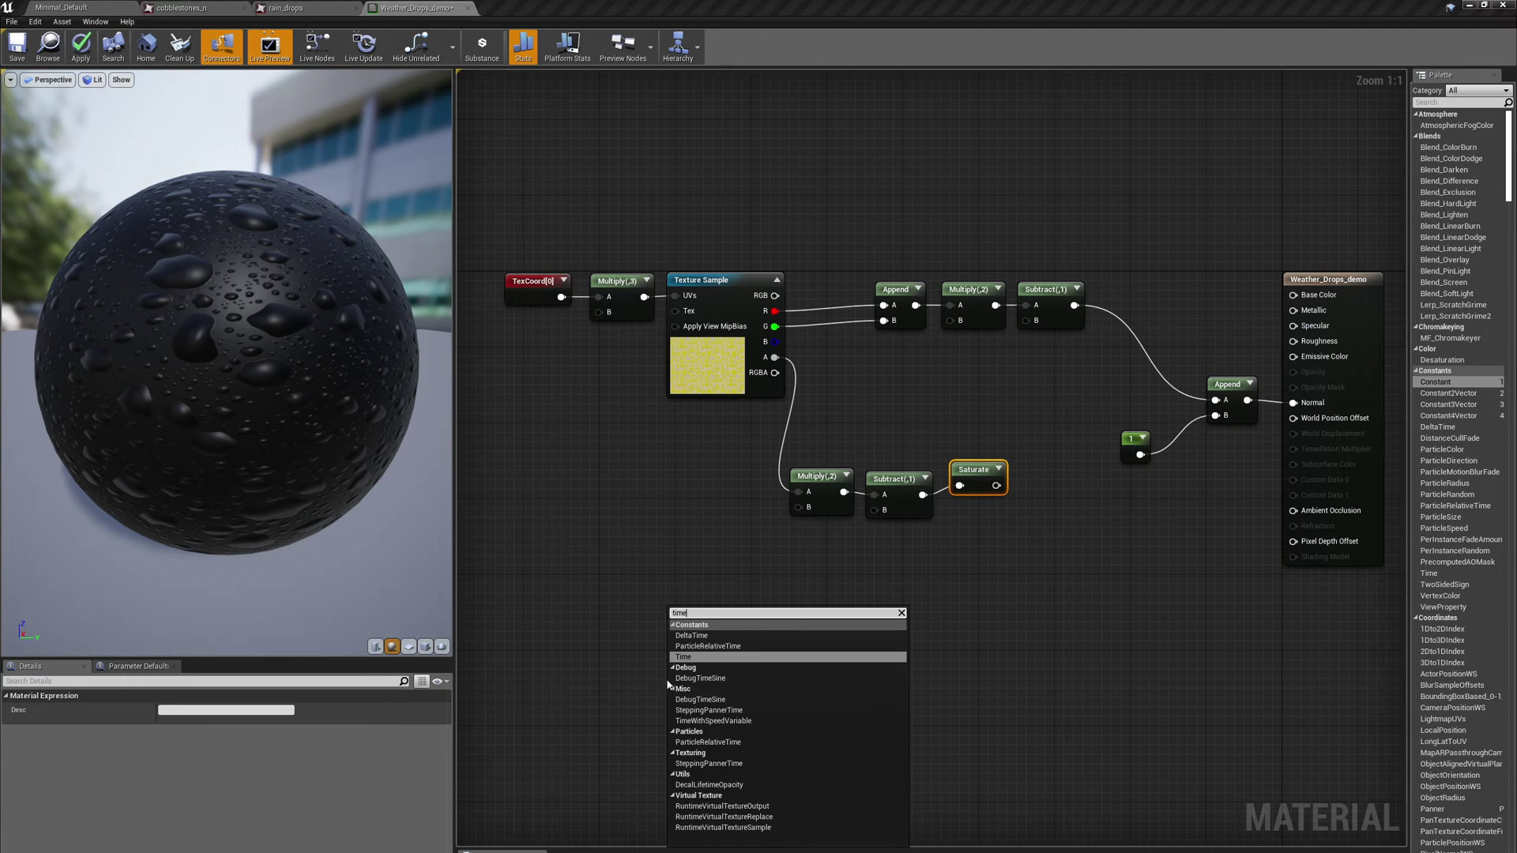
pyautogui.press('Return')
pyautogui.click(776, 662)
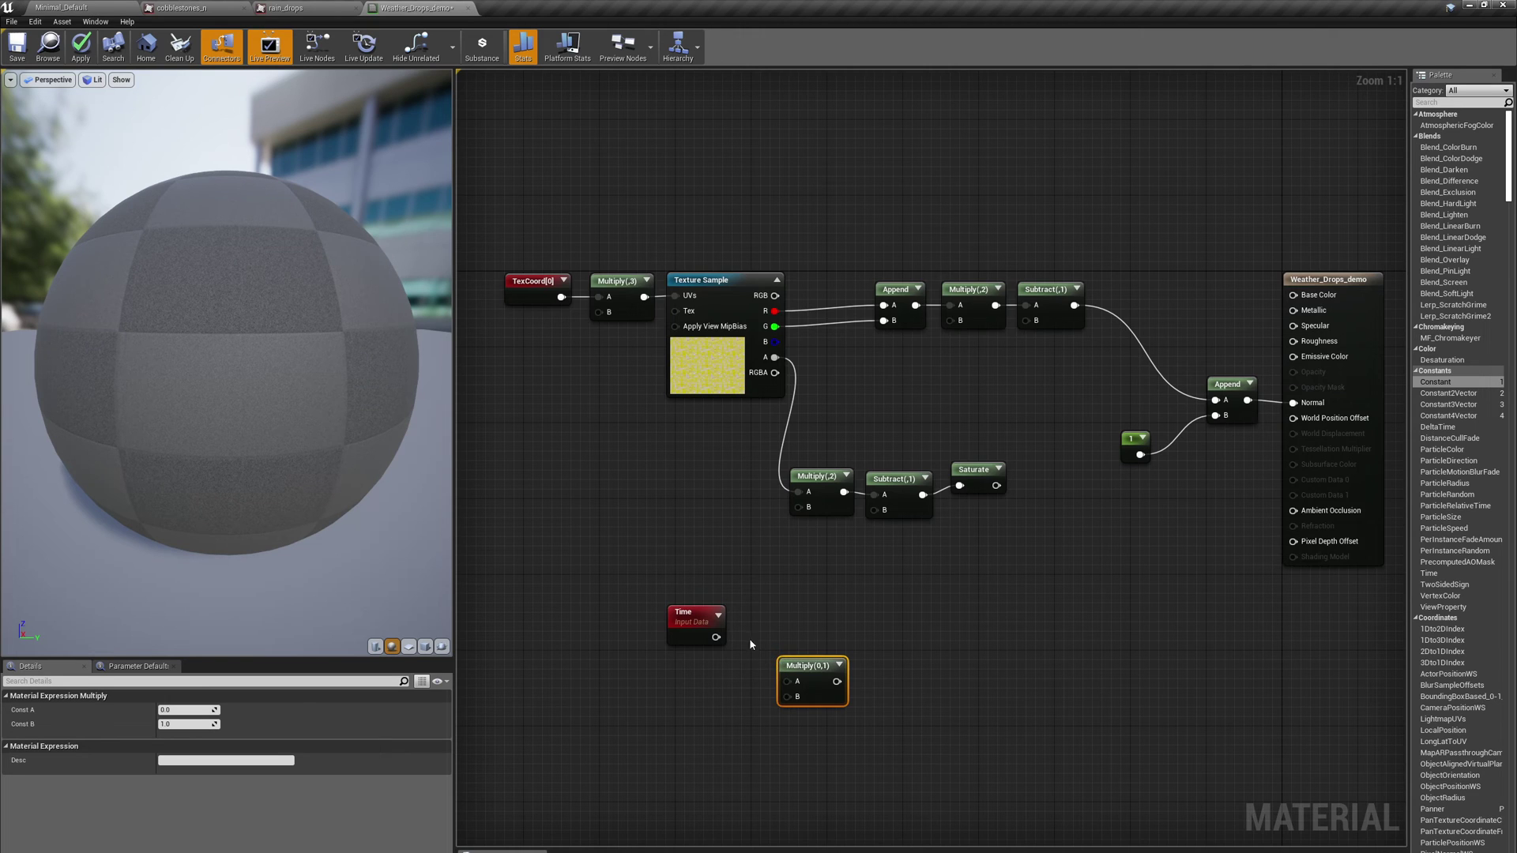
pyautogui.moveTo(716, 637); pyautogui.dragTo(783, 637)
# Add a Constant node with value 0.7, connect it to the B input of the Time Multiply, and place the nodes compactly
pyautogui.rightClick(681, 706)
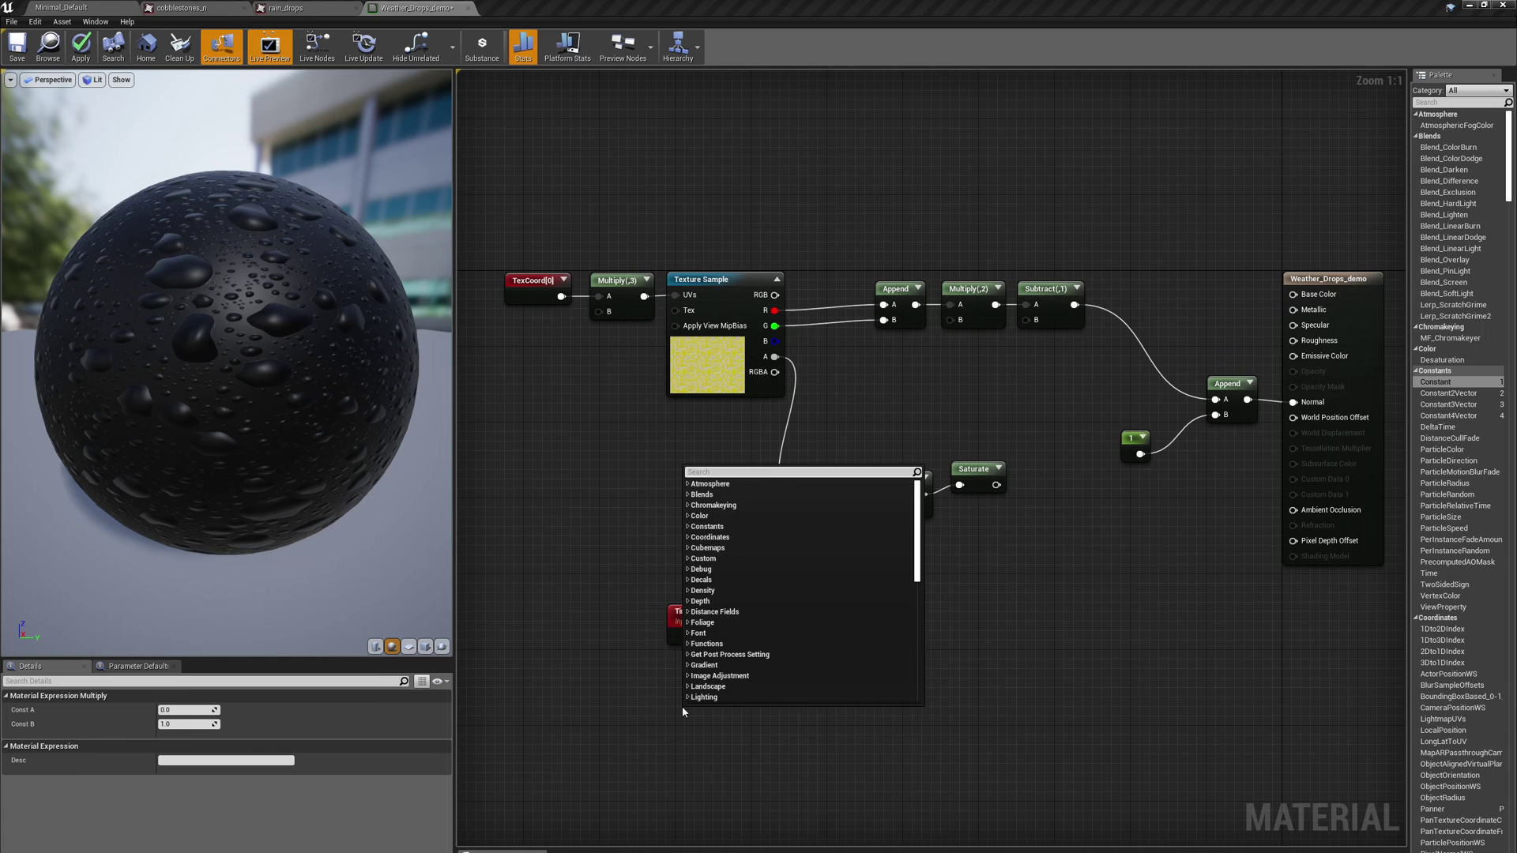
pyautogui.write('cons')
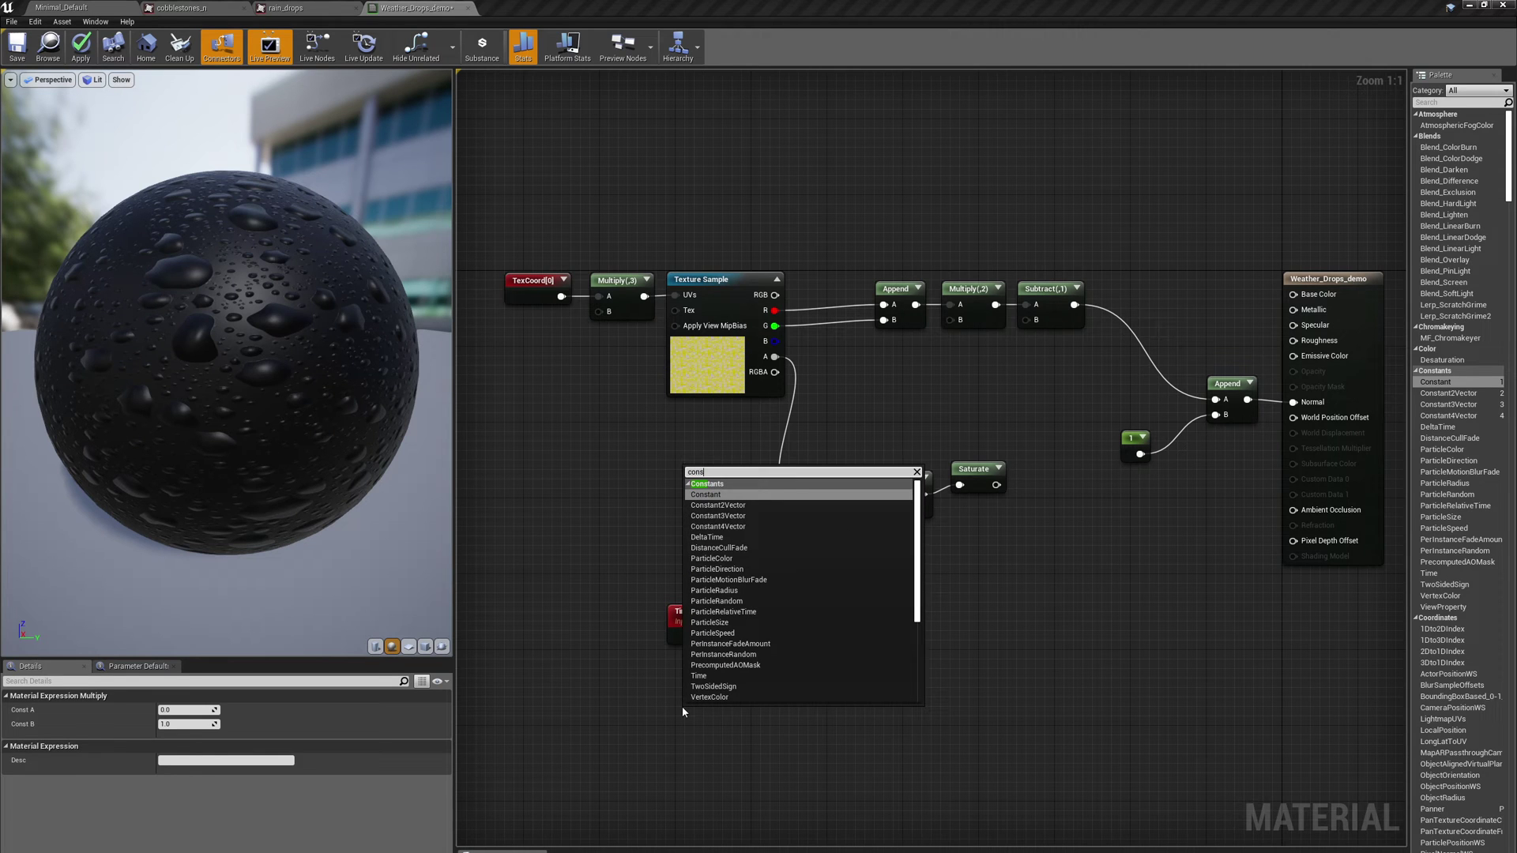
pyautogui.click(722, 495)
pyautogui.moveTo(700, 728); pyautogui.dragTo(712, 691)
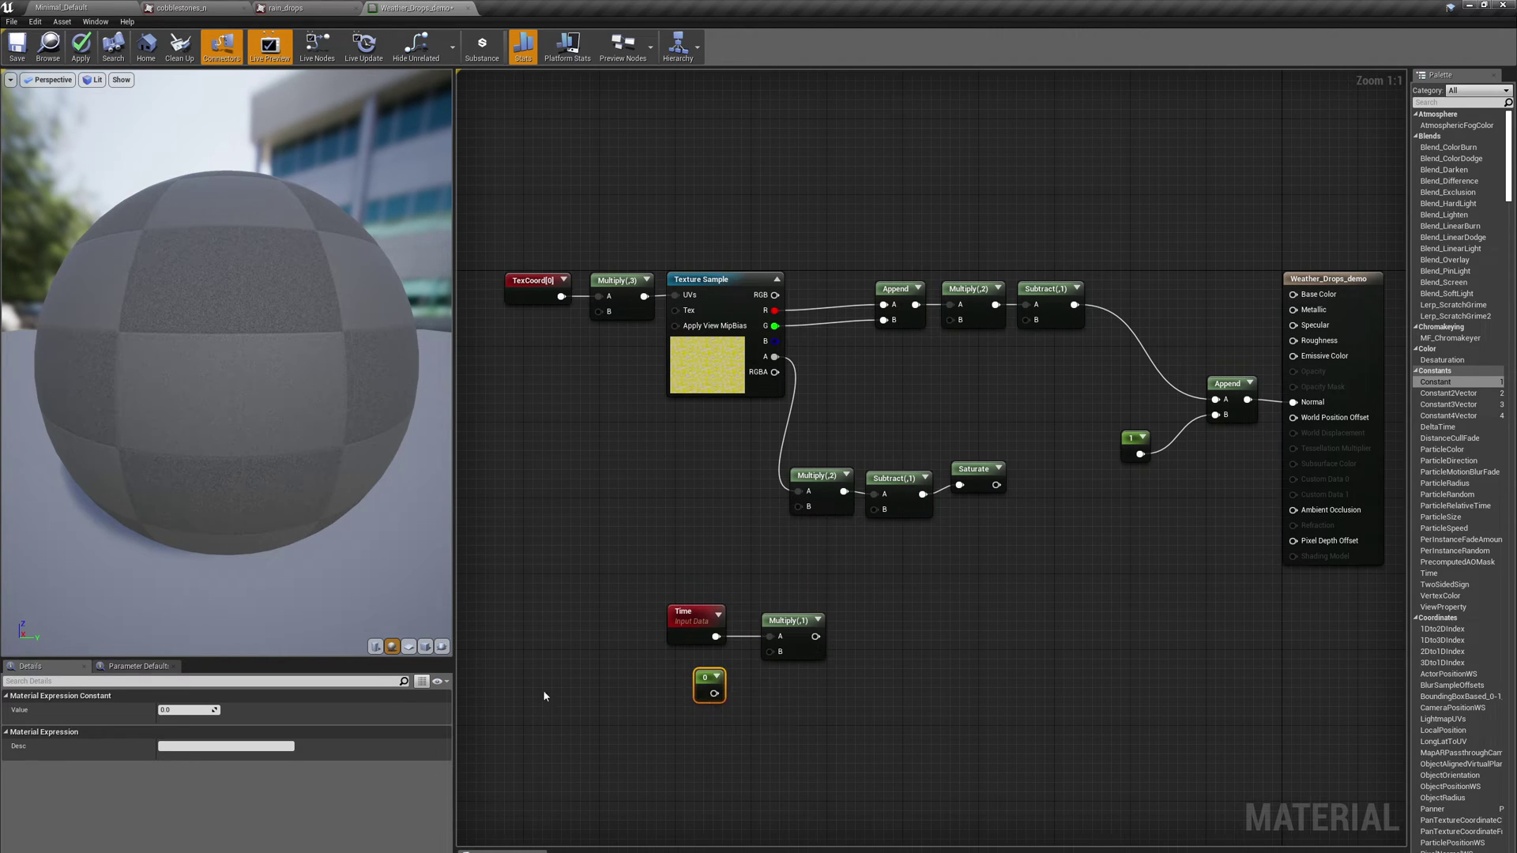
pyautogui.click(176, 709)
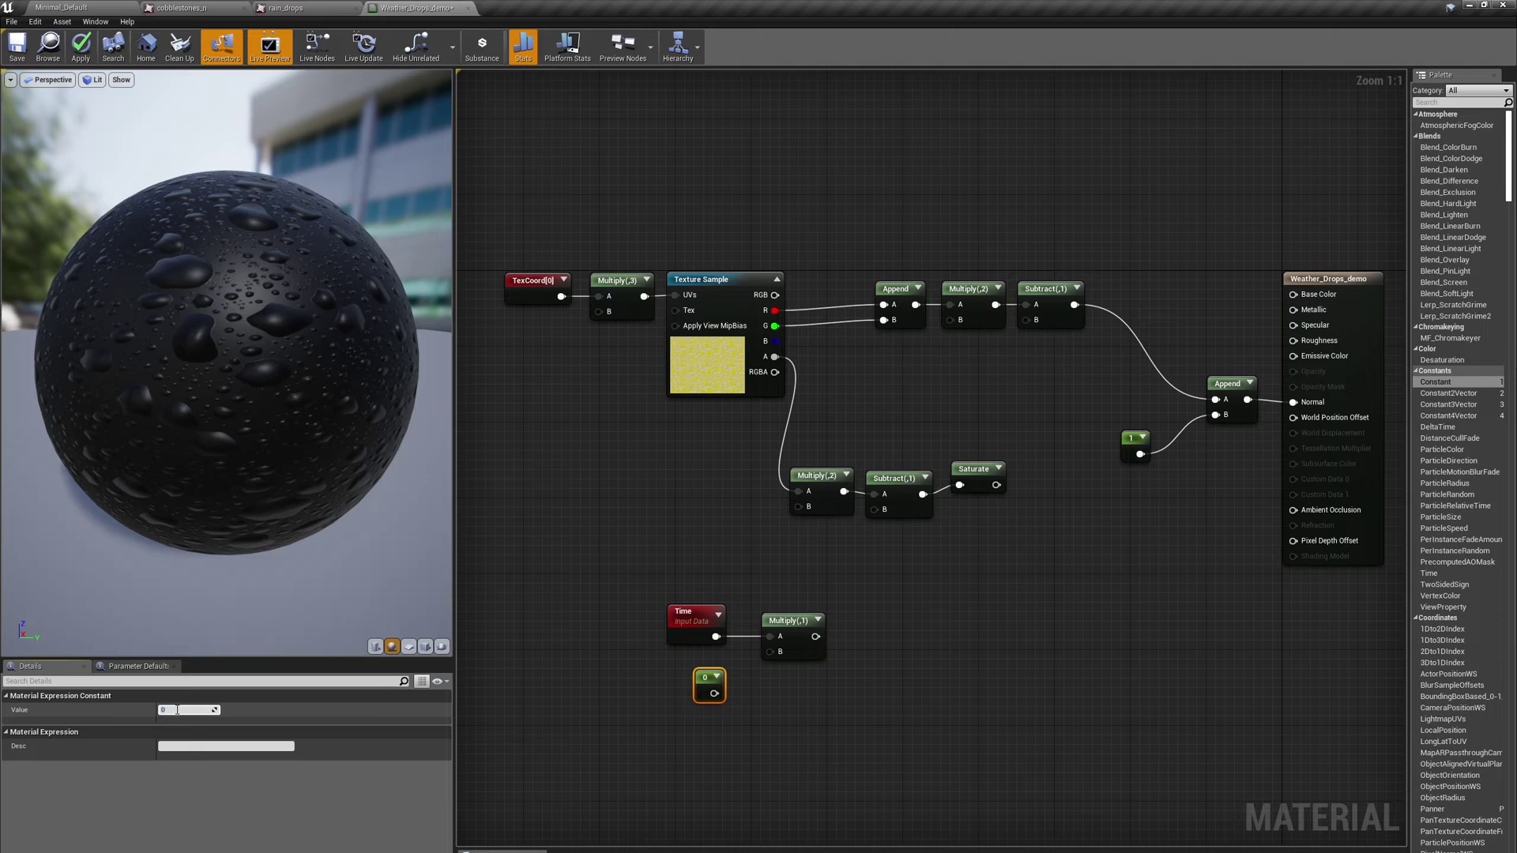
pyautogui.write('0.7')
pyautogui.press('Return')
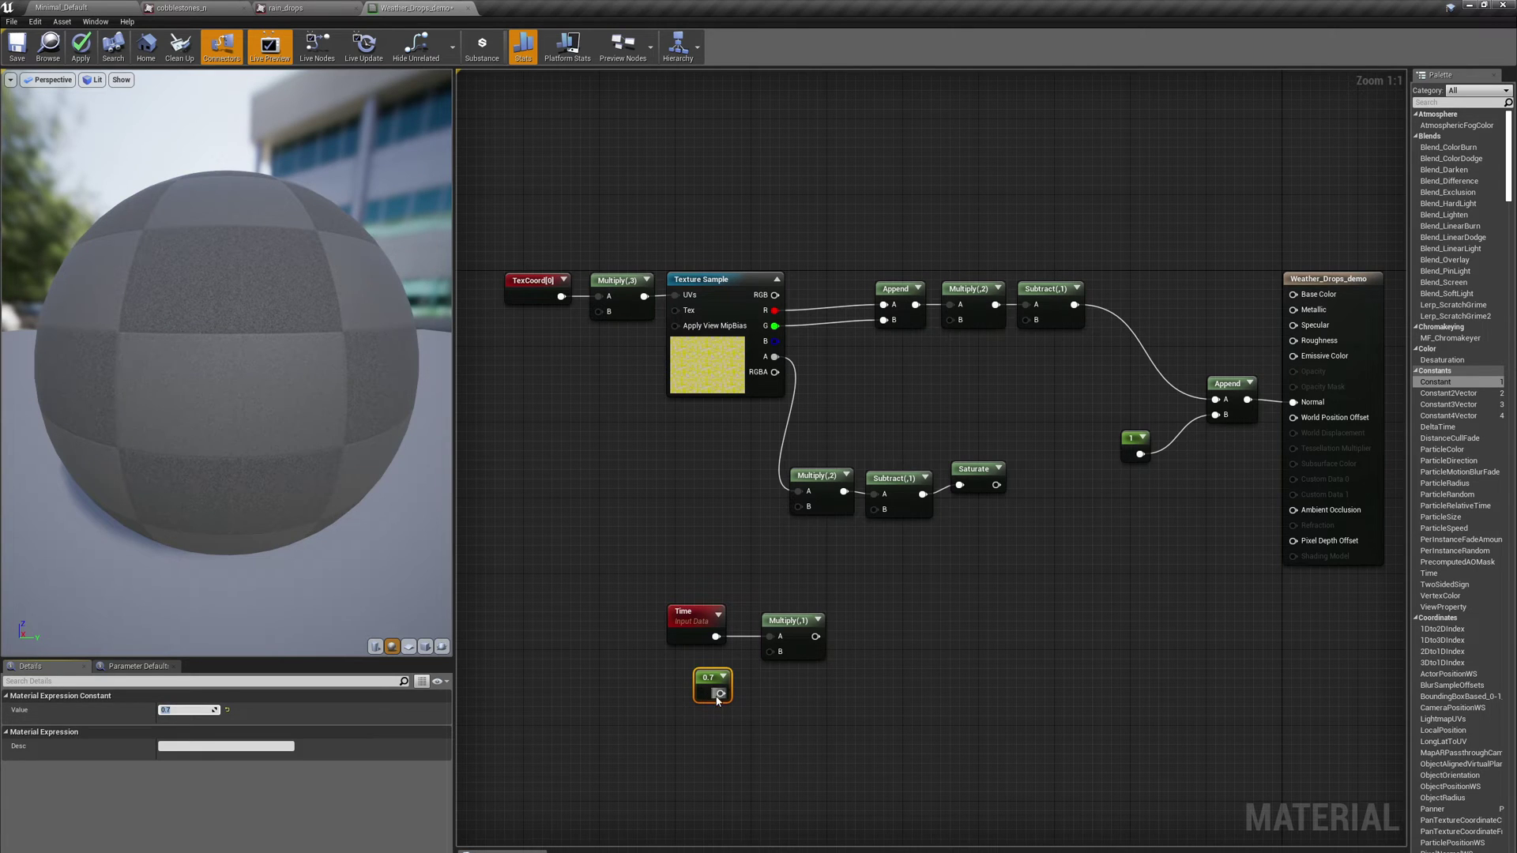
pyautogui.moveTo(721, 697); pyautogui.dragTo(699, 666)
pyautogui.moveTo(776, 627); pyautogui.dragTo(757, 636)
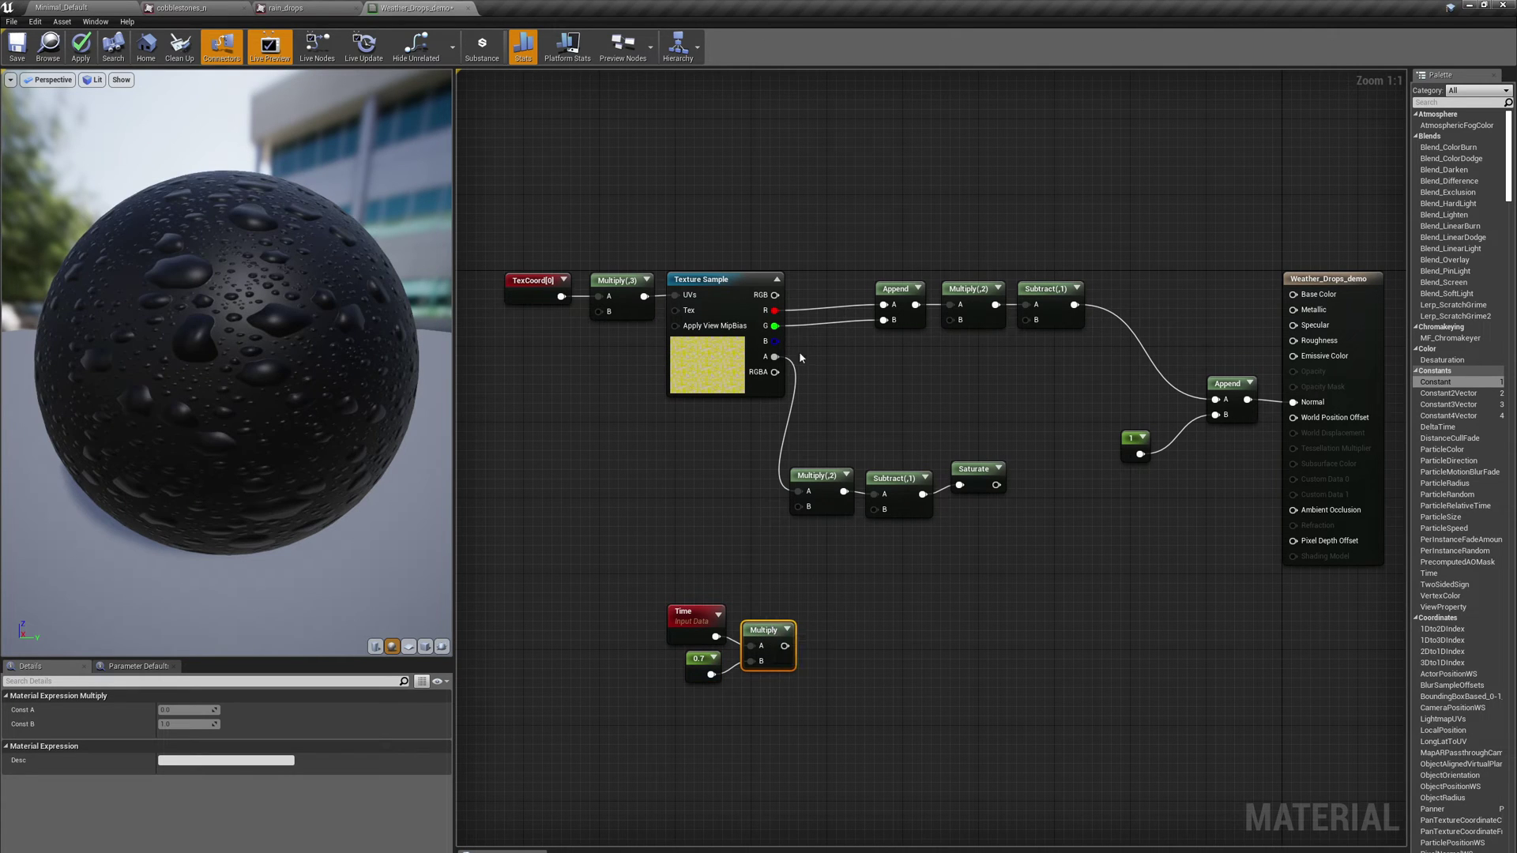
# Add a Subtract node with the Texture Sample's blue channel in A and the Time Multiply result in B
pyautogui.rightClick(883, 633)
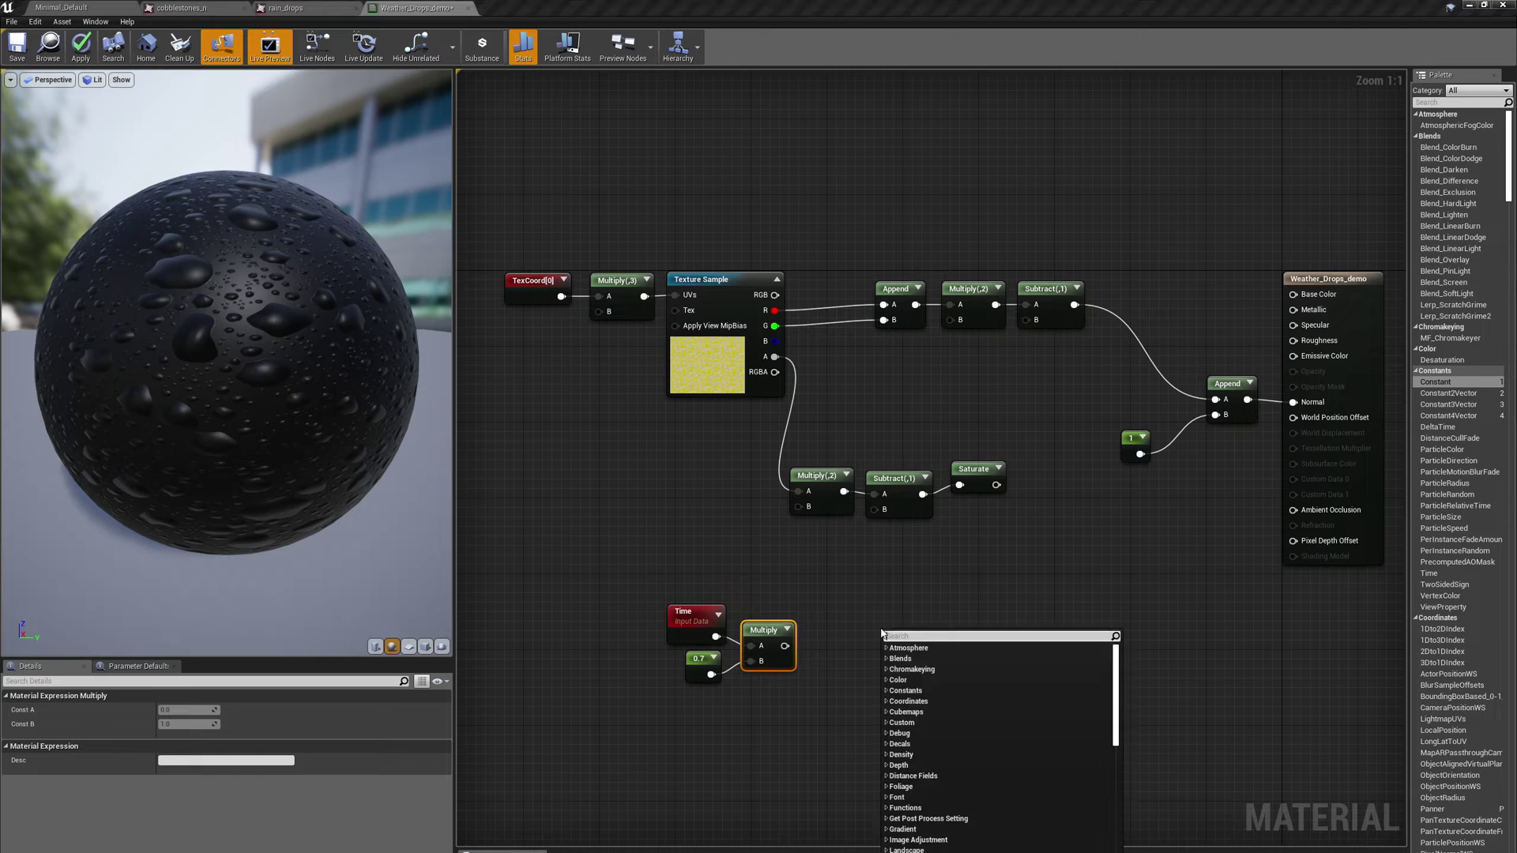
pyautogui.write('sub')
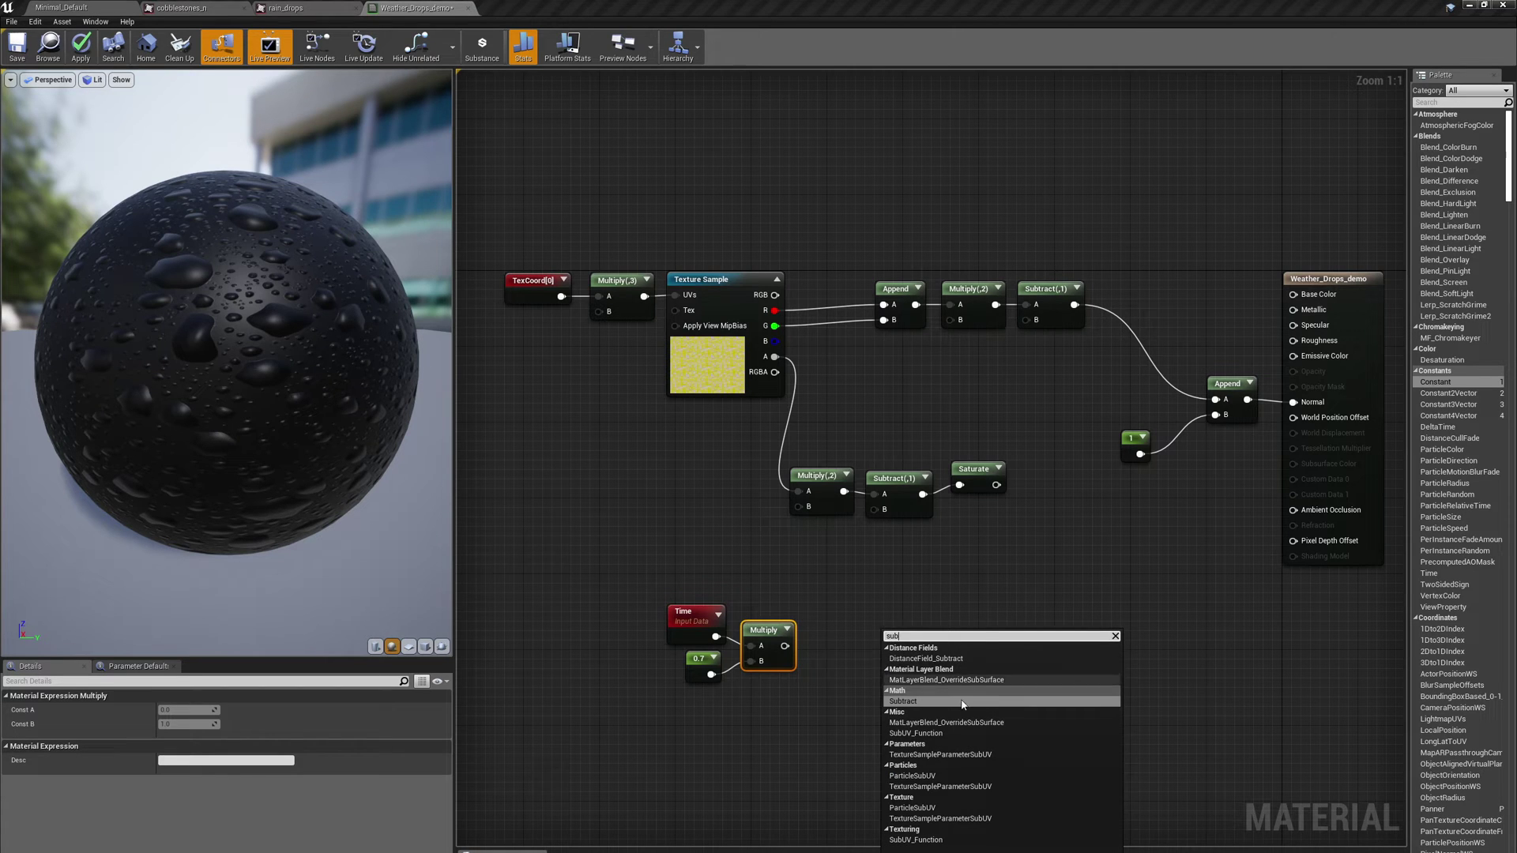
pyautogui.click(920, 700)
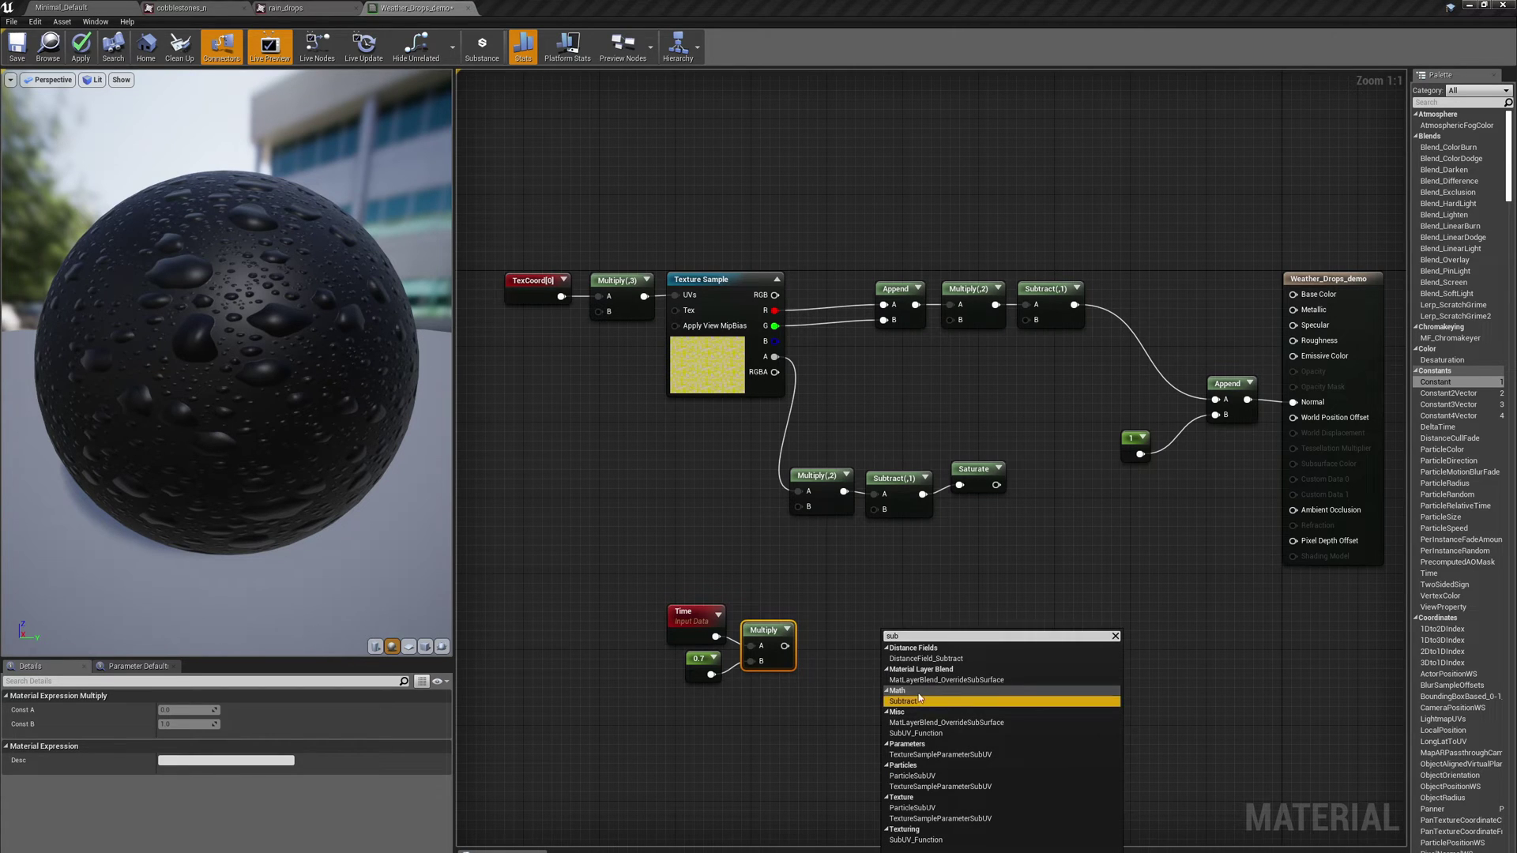
pyautogui.click(904, 701)
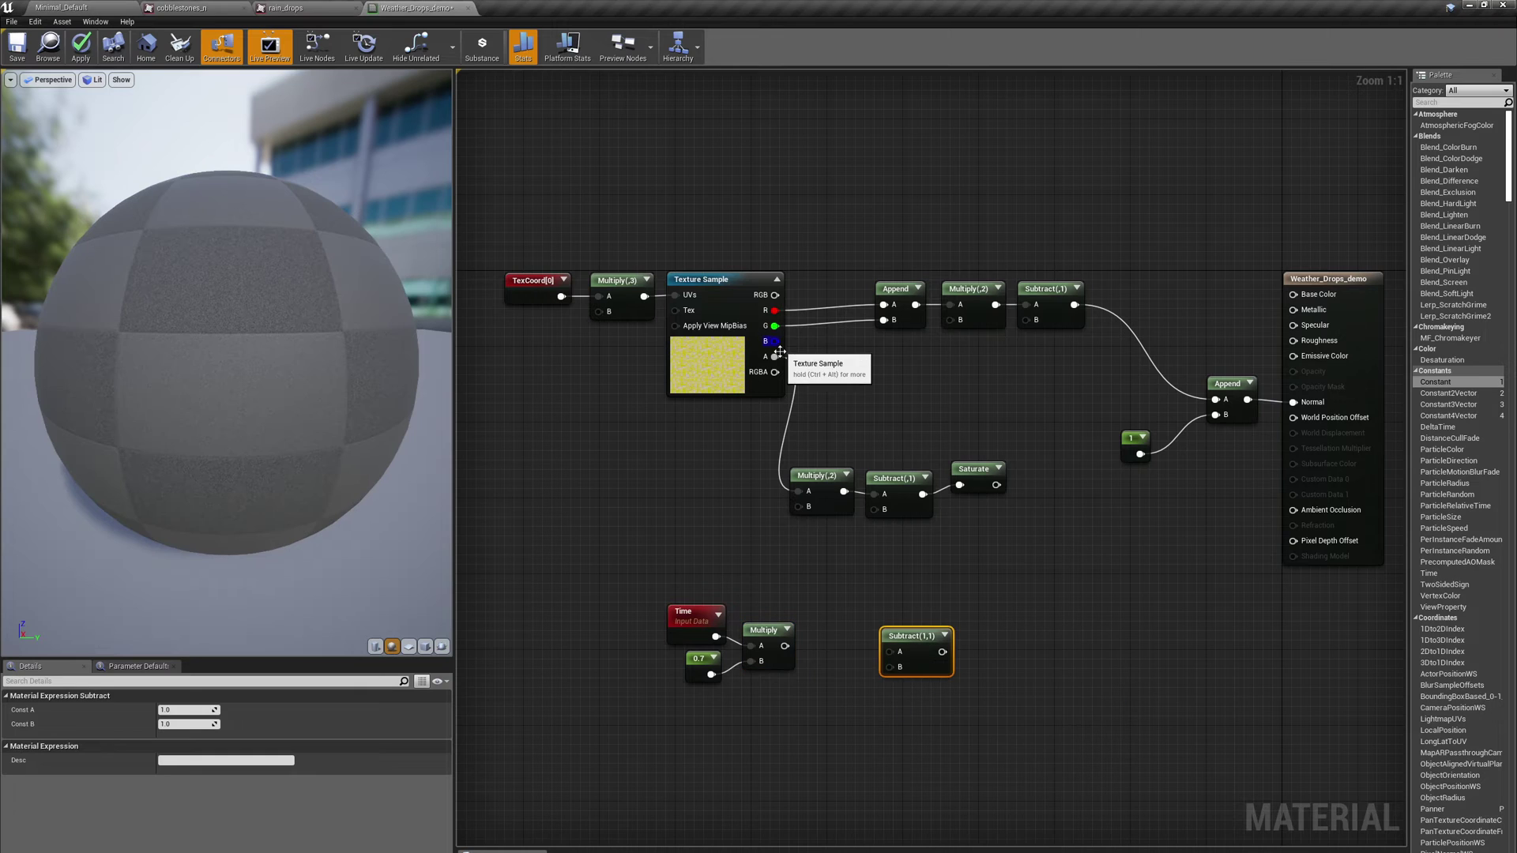
pyautogui.moveTo(775, 341); pyautogui.dragTo(890, 652)
pyautogui.moveTo(784, 654); pyautogui.dragTo(863, 614)
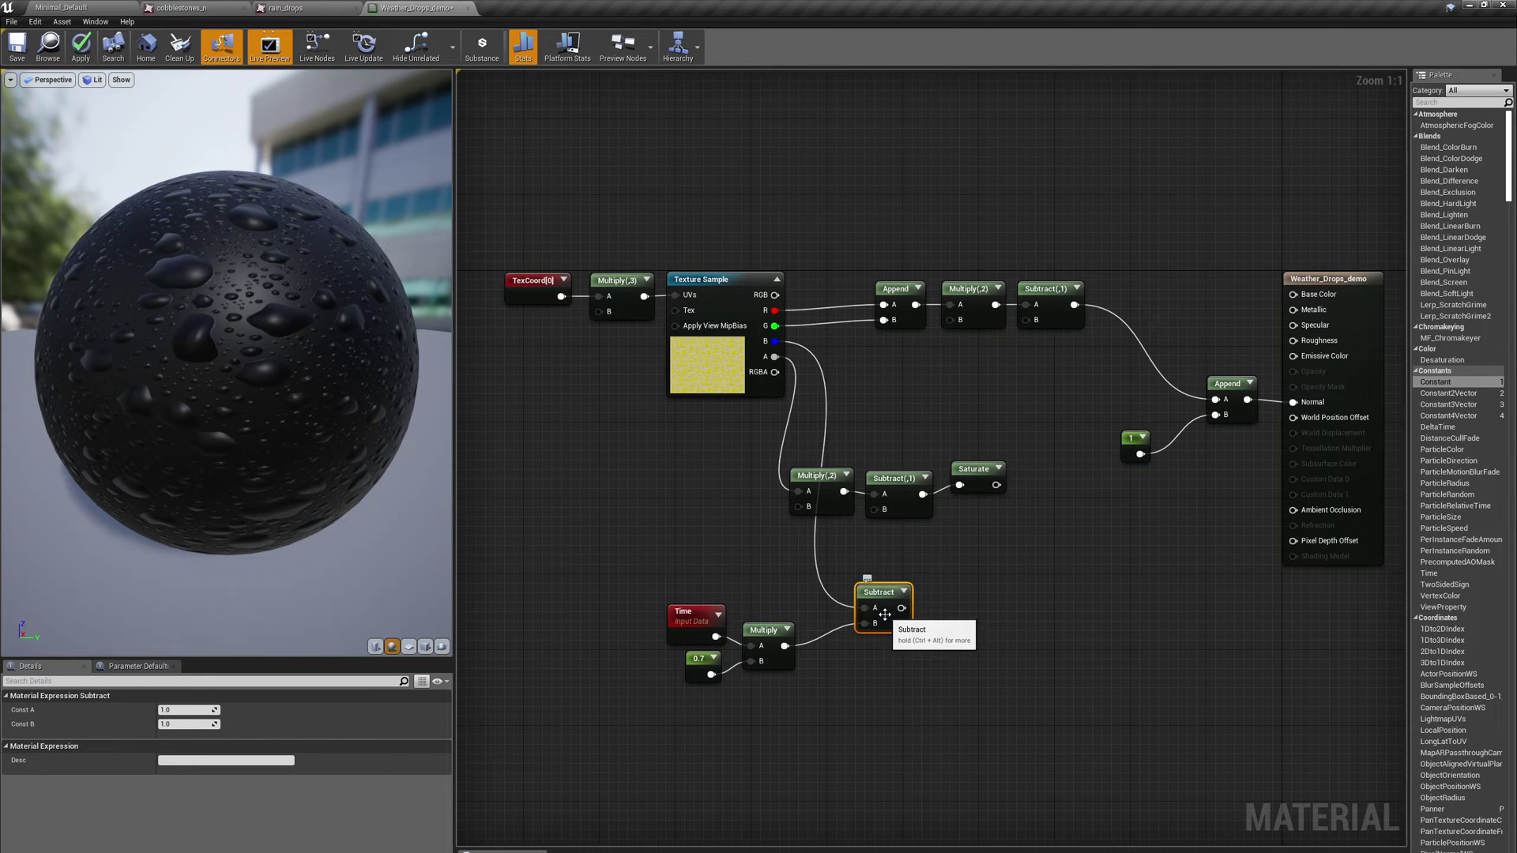
# Add a Frac node beside the Subtract of the blue channel and time
pyautogui.rightClick(962, 599)
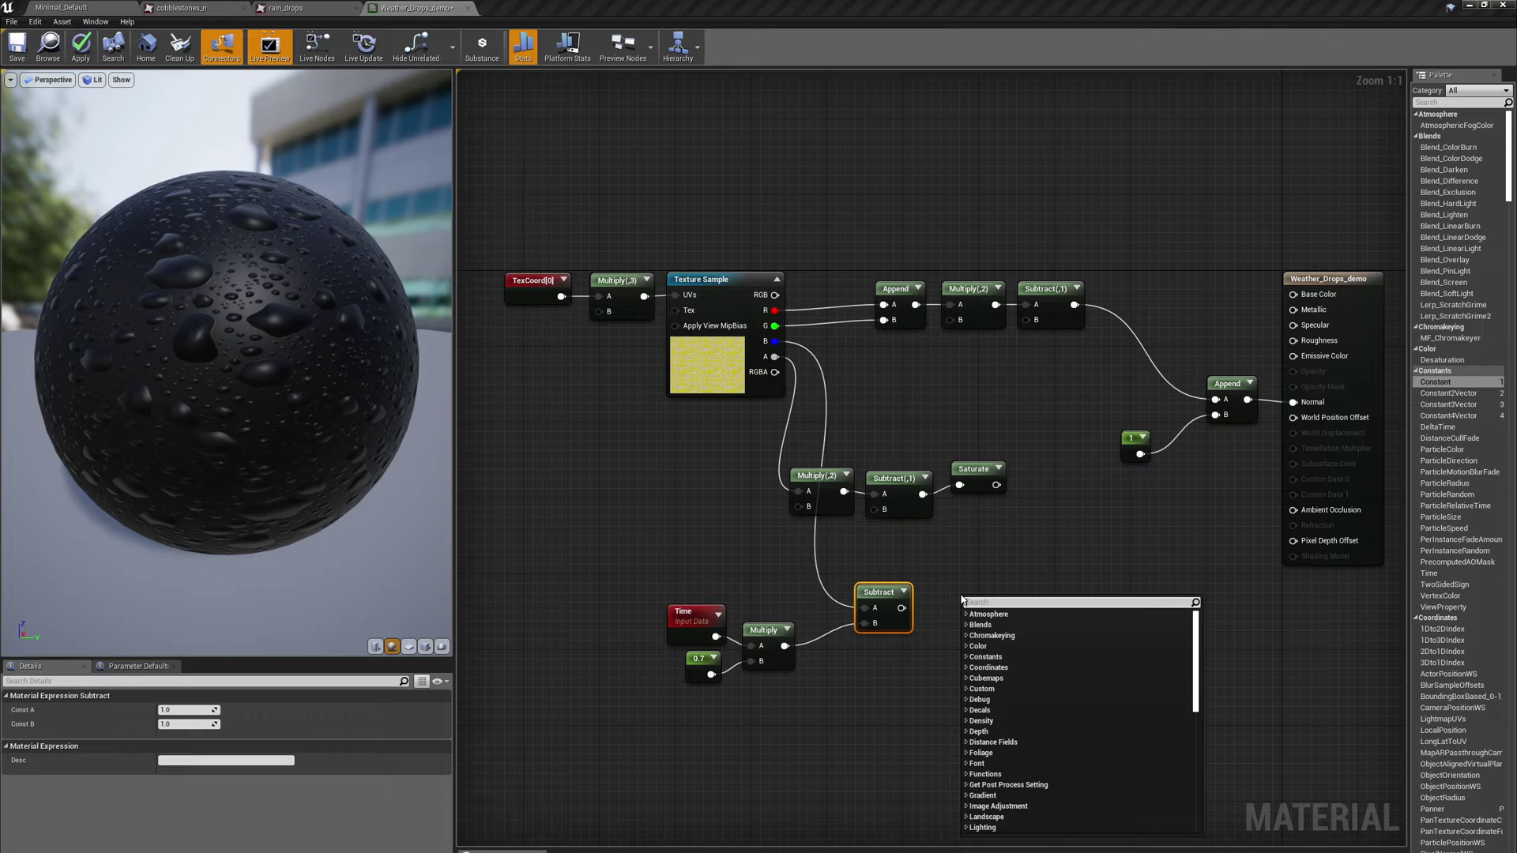
pyautogui.write('frac')
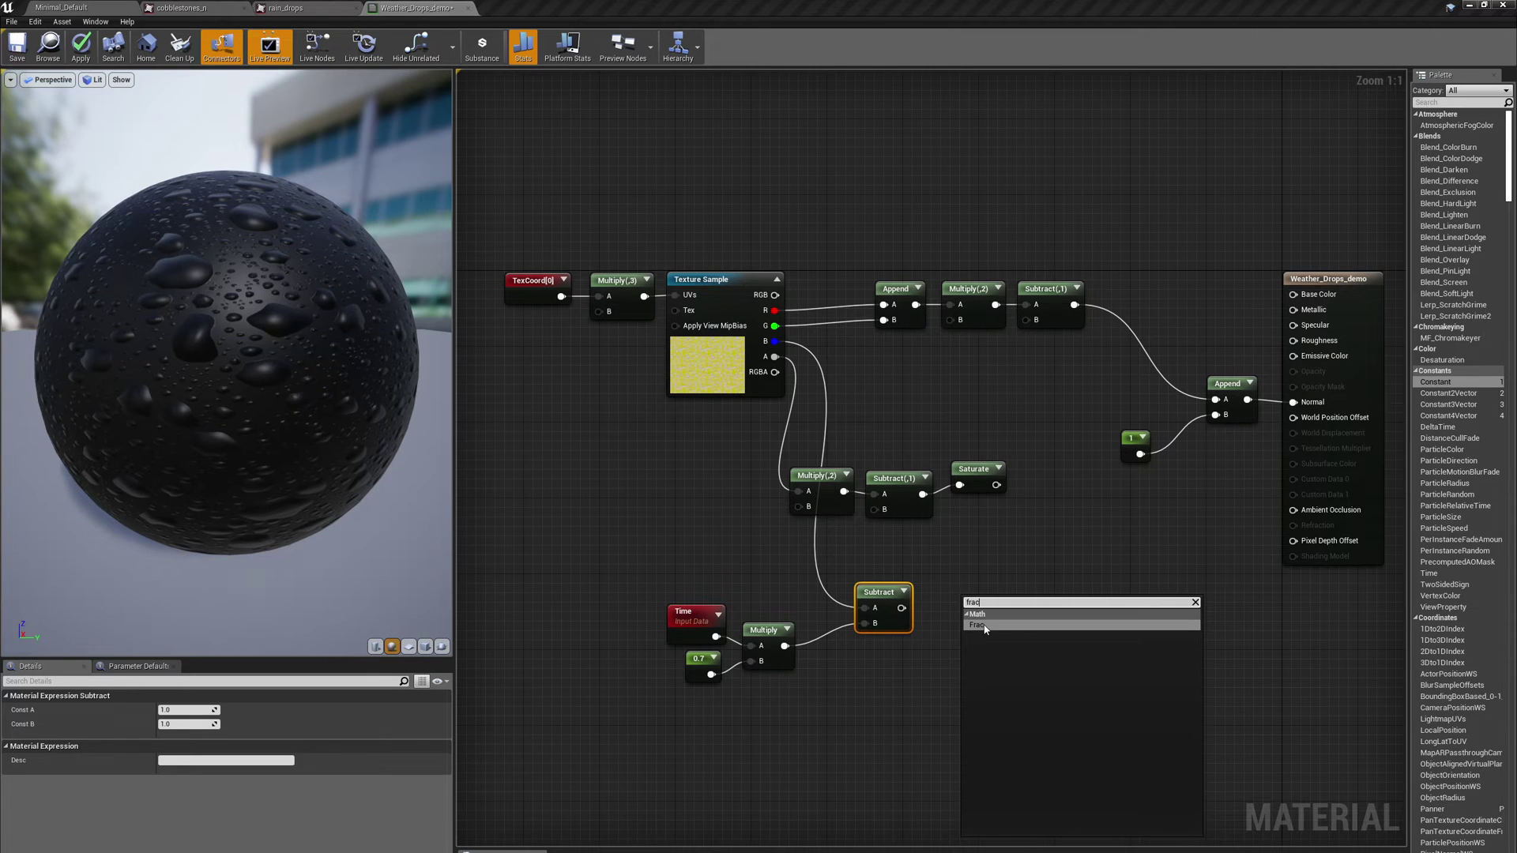
pyautogui.click(985, 625)
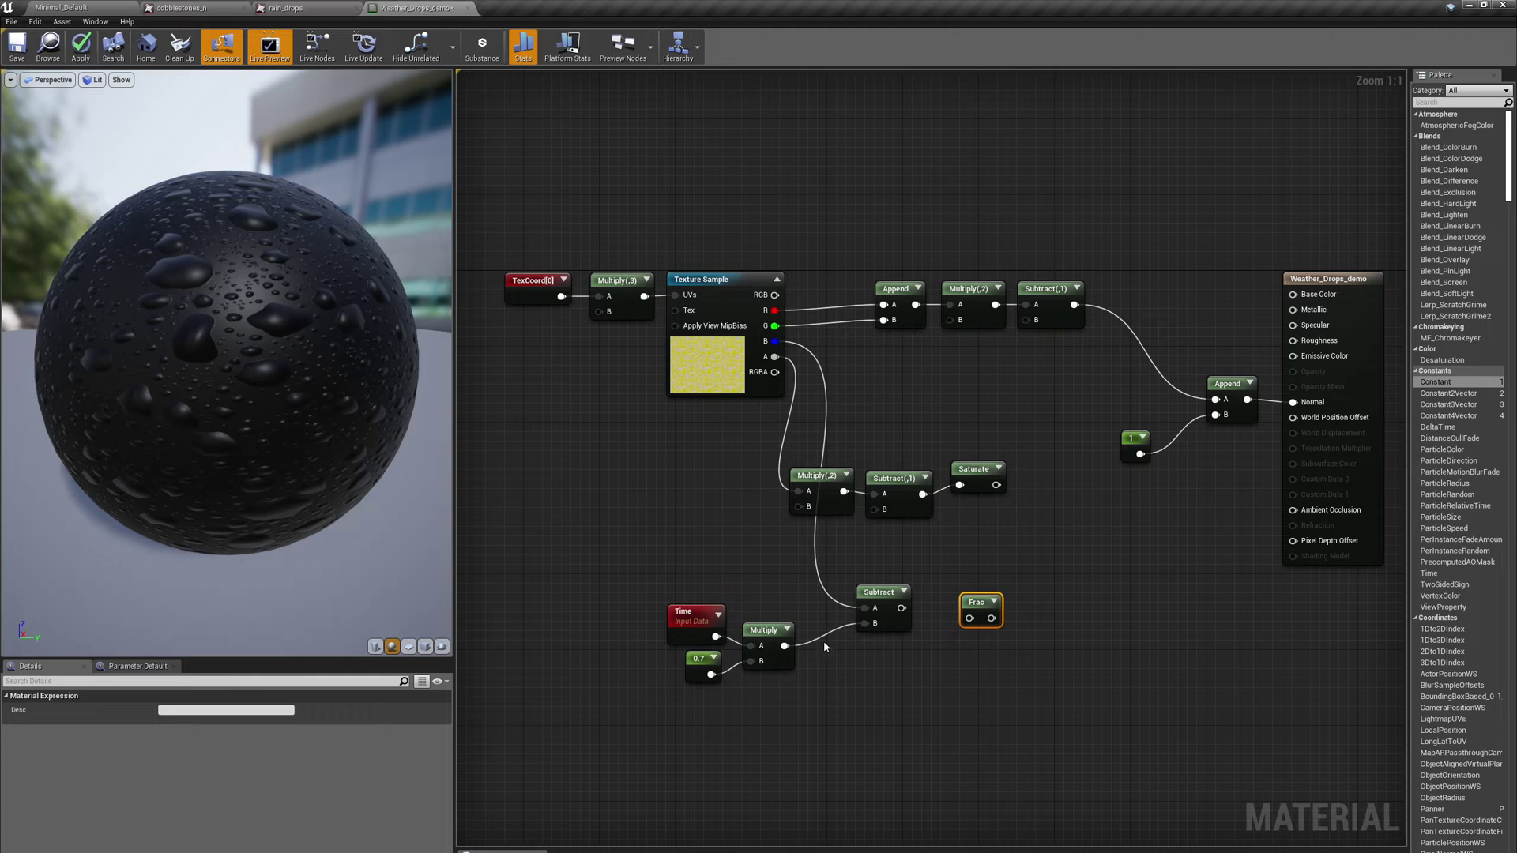
pyautogui.moveTo(647, 573); pyautogui.dragTo(808, 700)
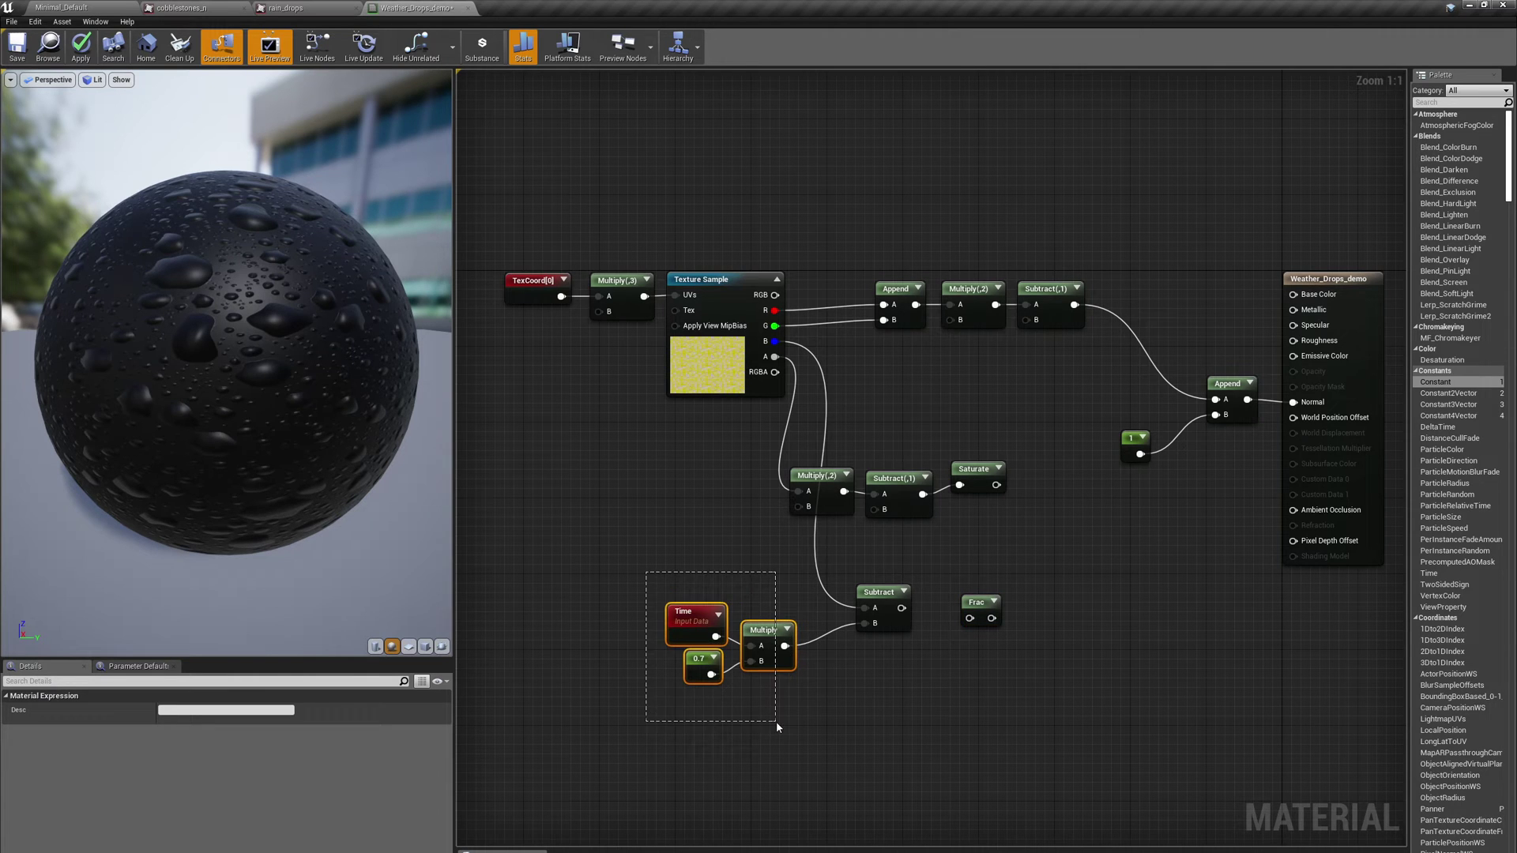
pyautogui.click(875, 592)
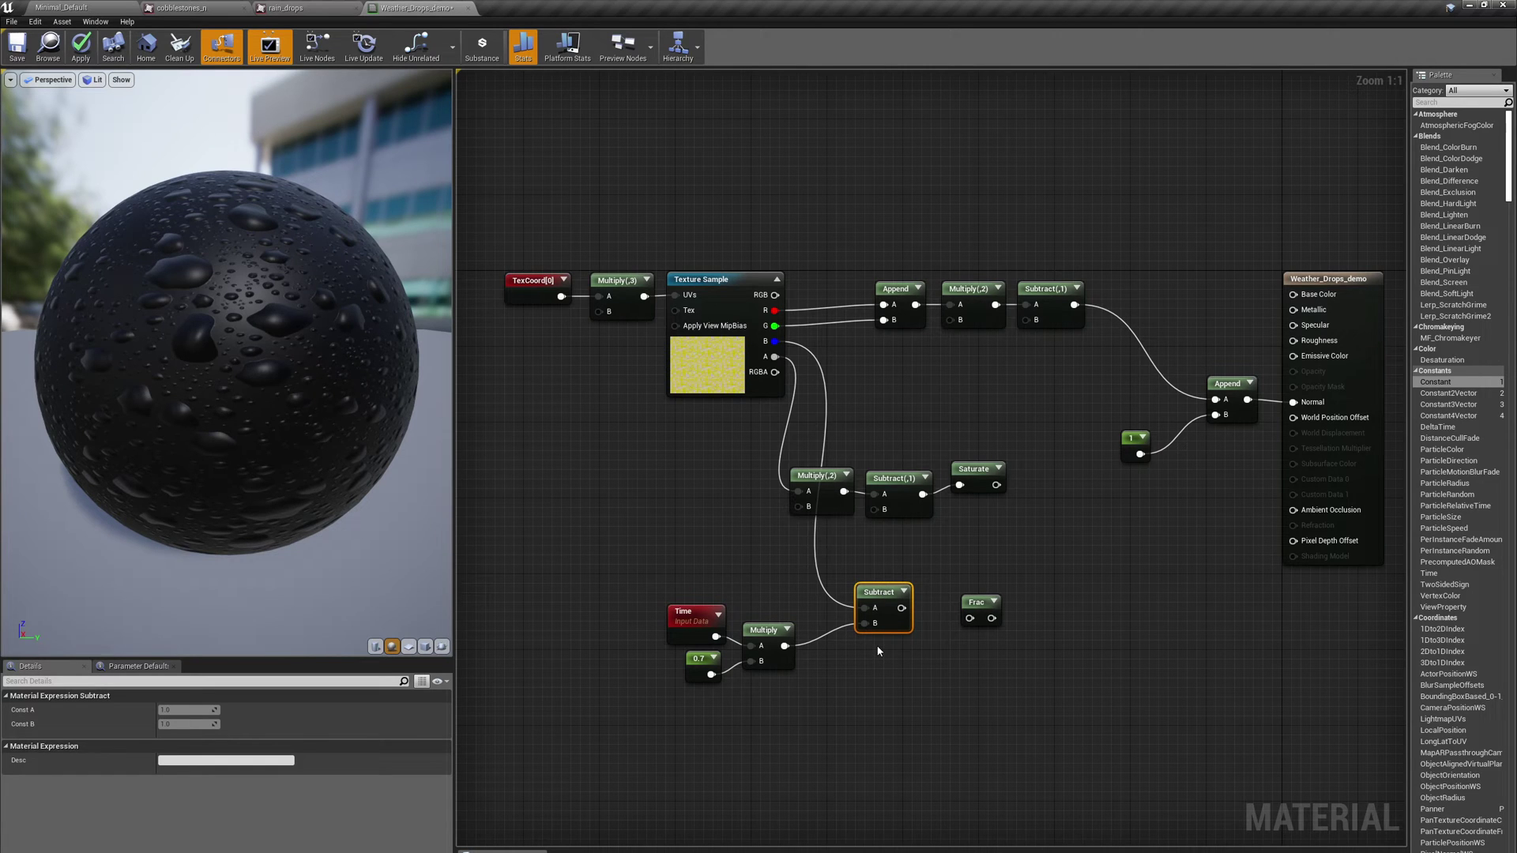
pyautogui.moveTo(788, 705); pyautogui.dragTo(788, 704)
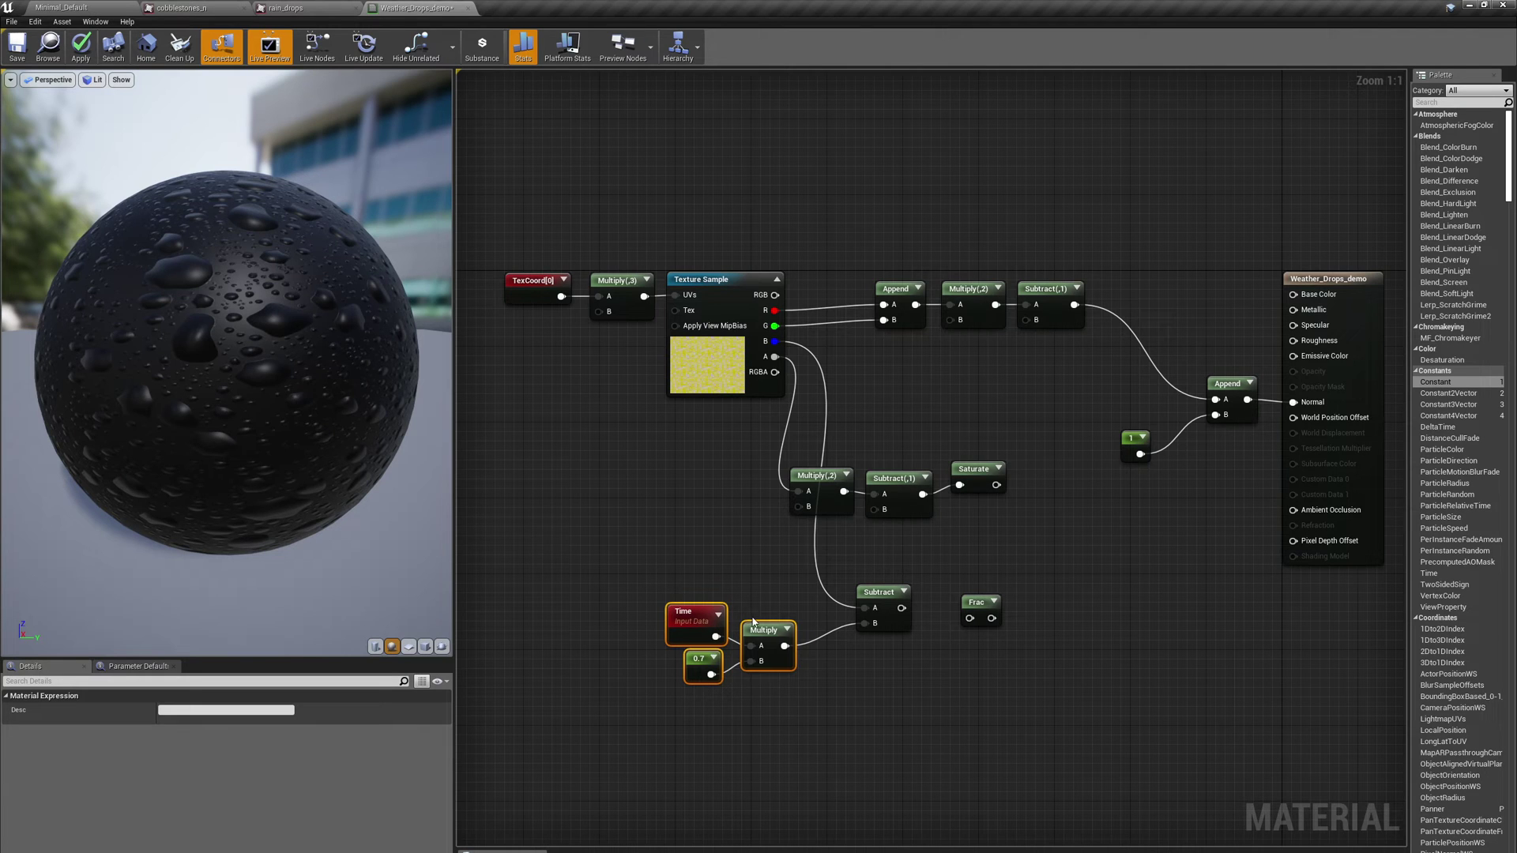
# Connect the time-driven Subtract through the Frac node to Base Color, and disconnect the Append from Normal to preview the animated mask
pyautogui.moveTo(977, 604); pyautogui.dragTo(948, 597)
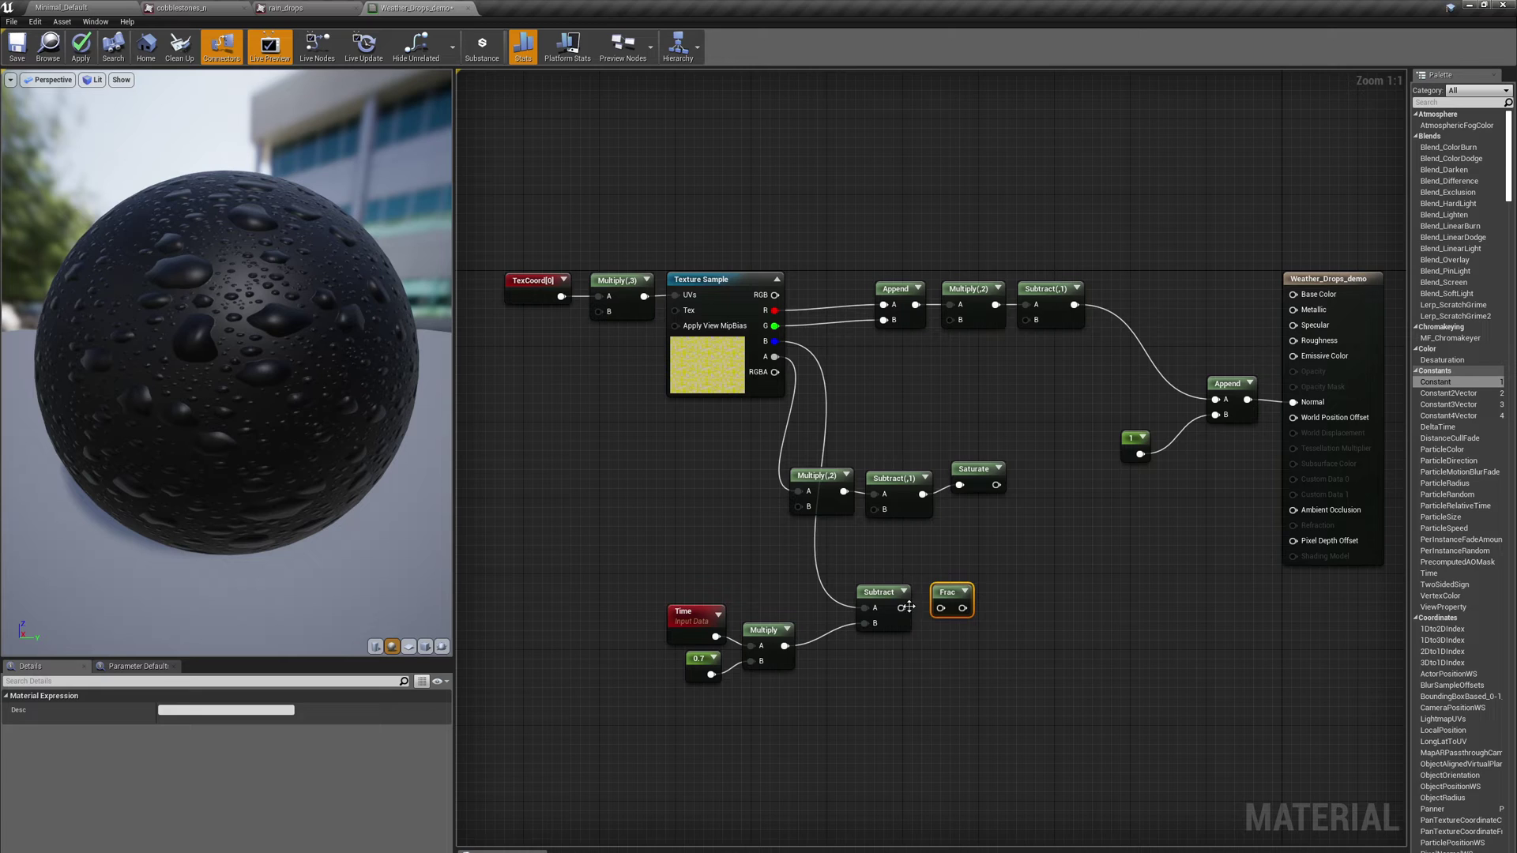
pyautogui.moveTo(902, 608); pyautogui.dragTo(941, 609)
pyautogui.moveTo(962, 608); pyautogui.dragTo(1293, 294)
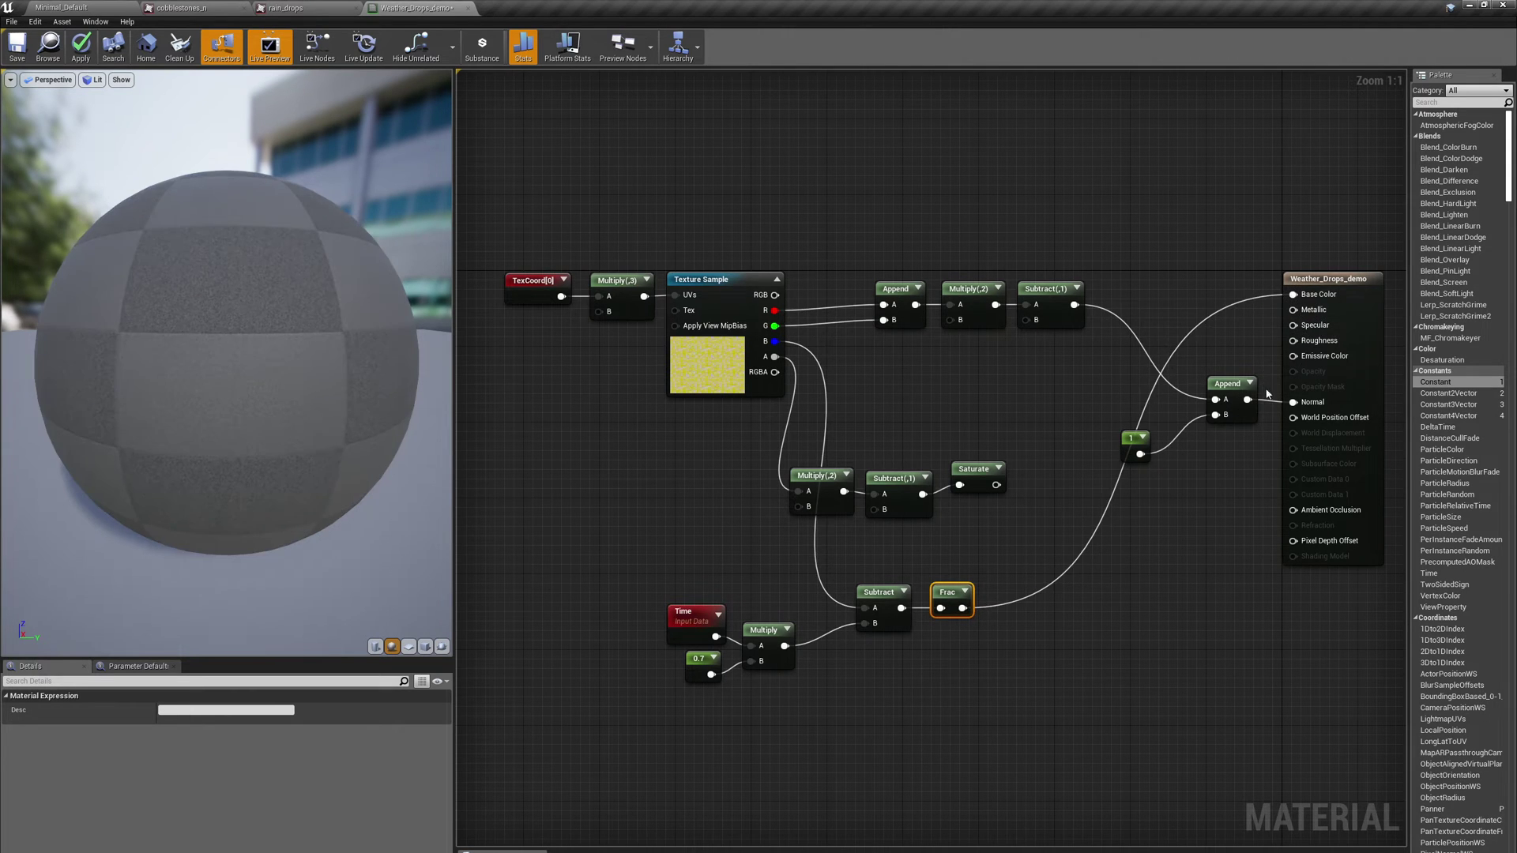
pyautogui.keyDown('alt'); pyautogui.click(1292, 402); pyautogui.keyUp('alt')
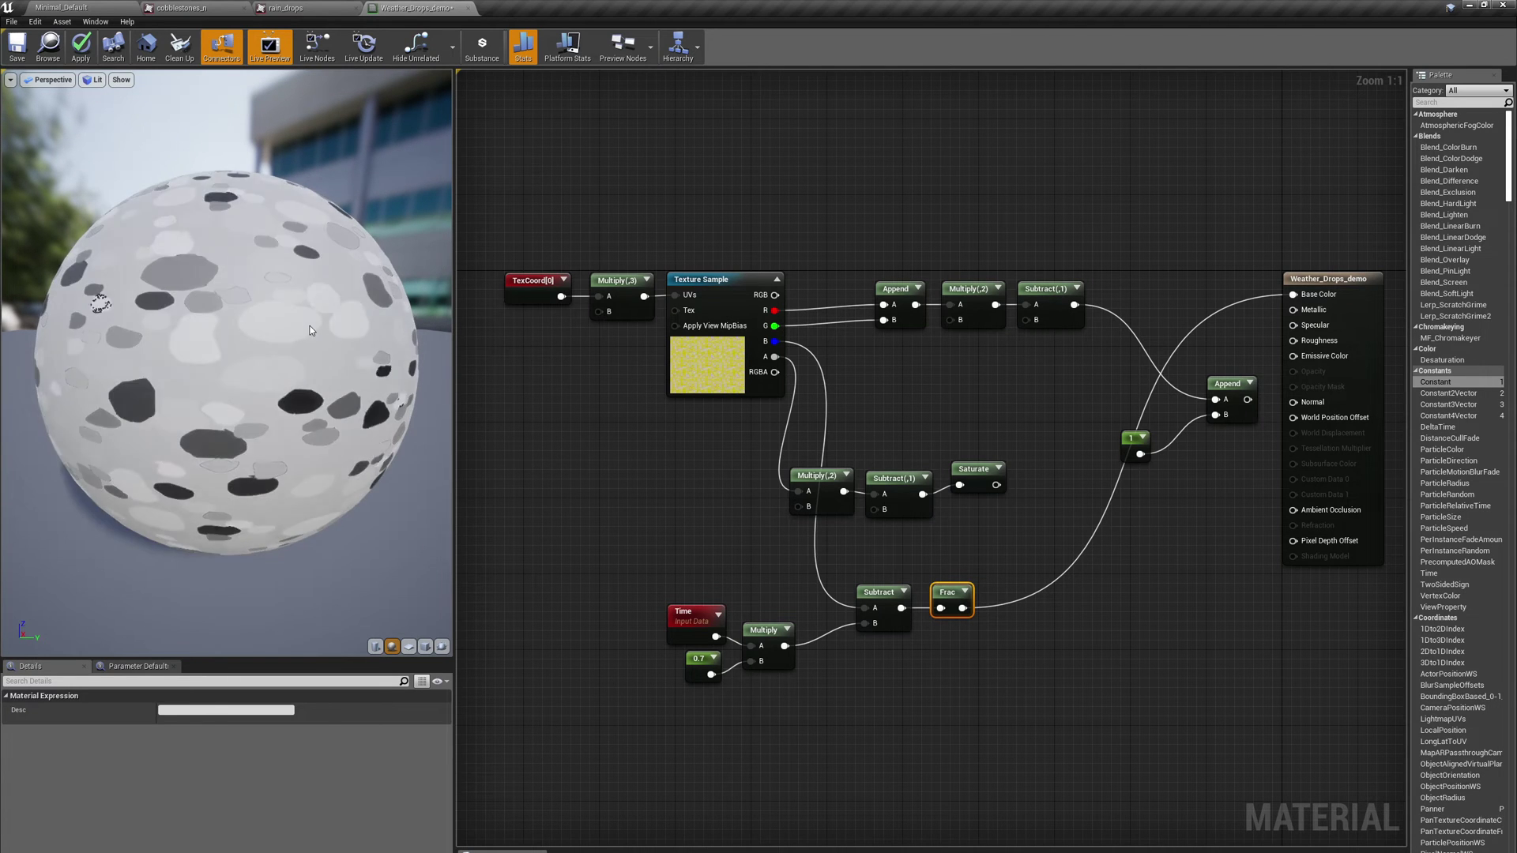
# Rearrange the graph so the time-driven node group sits beside the Texture Sample and the alpha mask nodes sit below it
pyautogui.moveTo(667, 582); pyautogui.dragTo(950, 704)
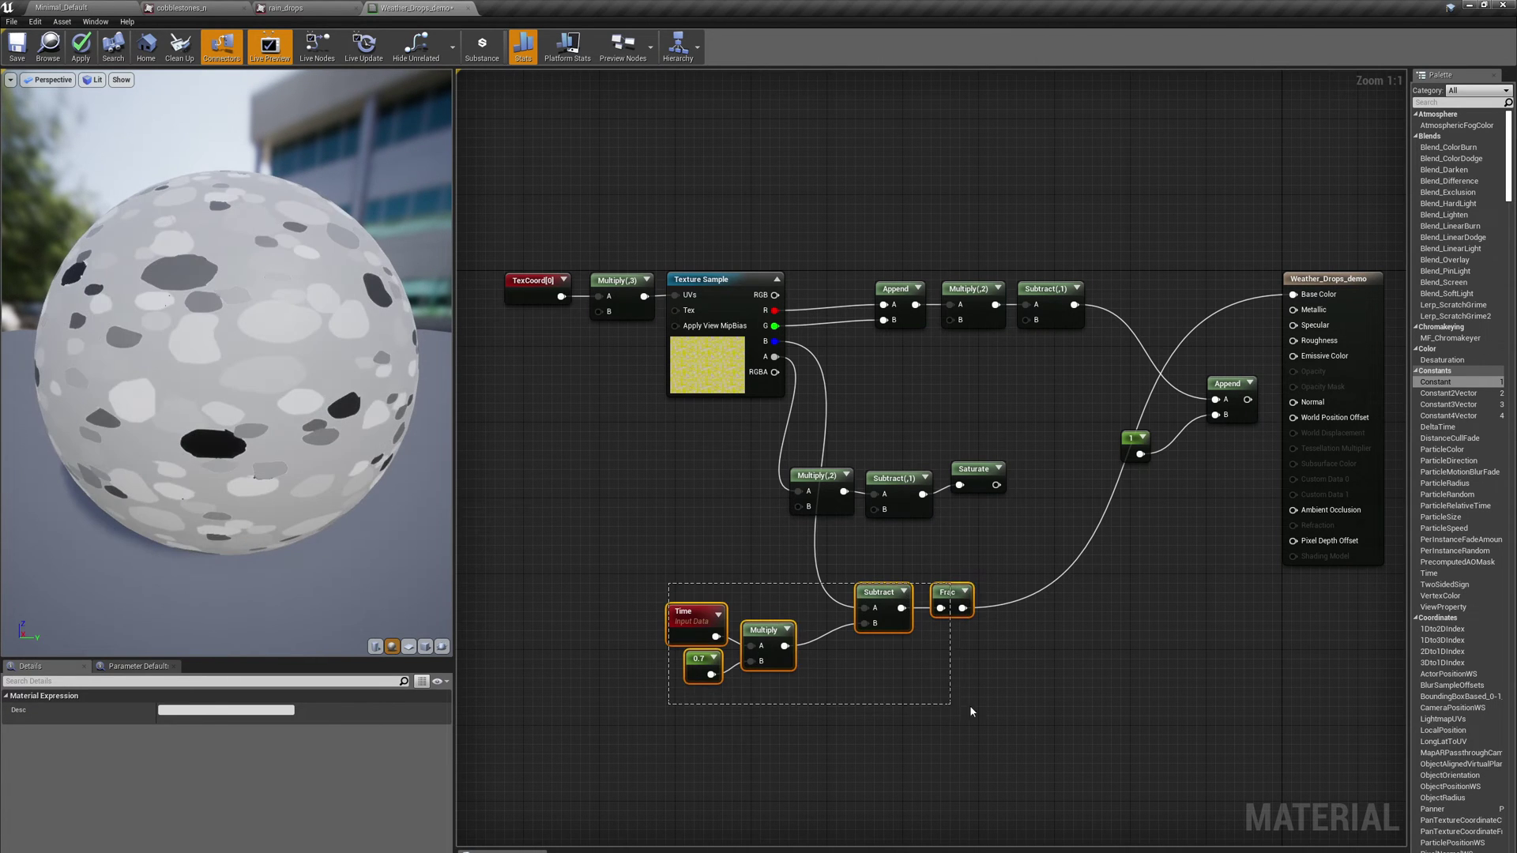
pyautogui.moveTo(686, 621); pyautogui.dragTo(741, 591)
pyautogui.moveTo(696, 508); pyautogui.dragTo(1031, 681)
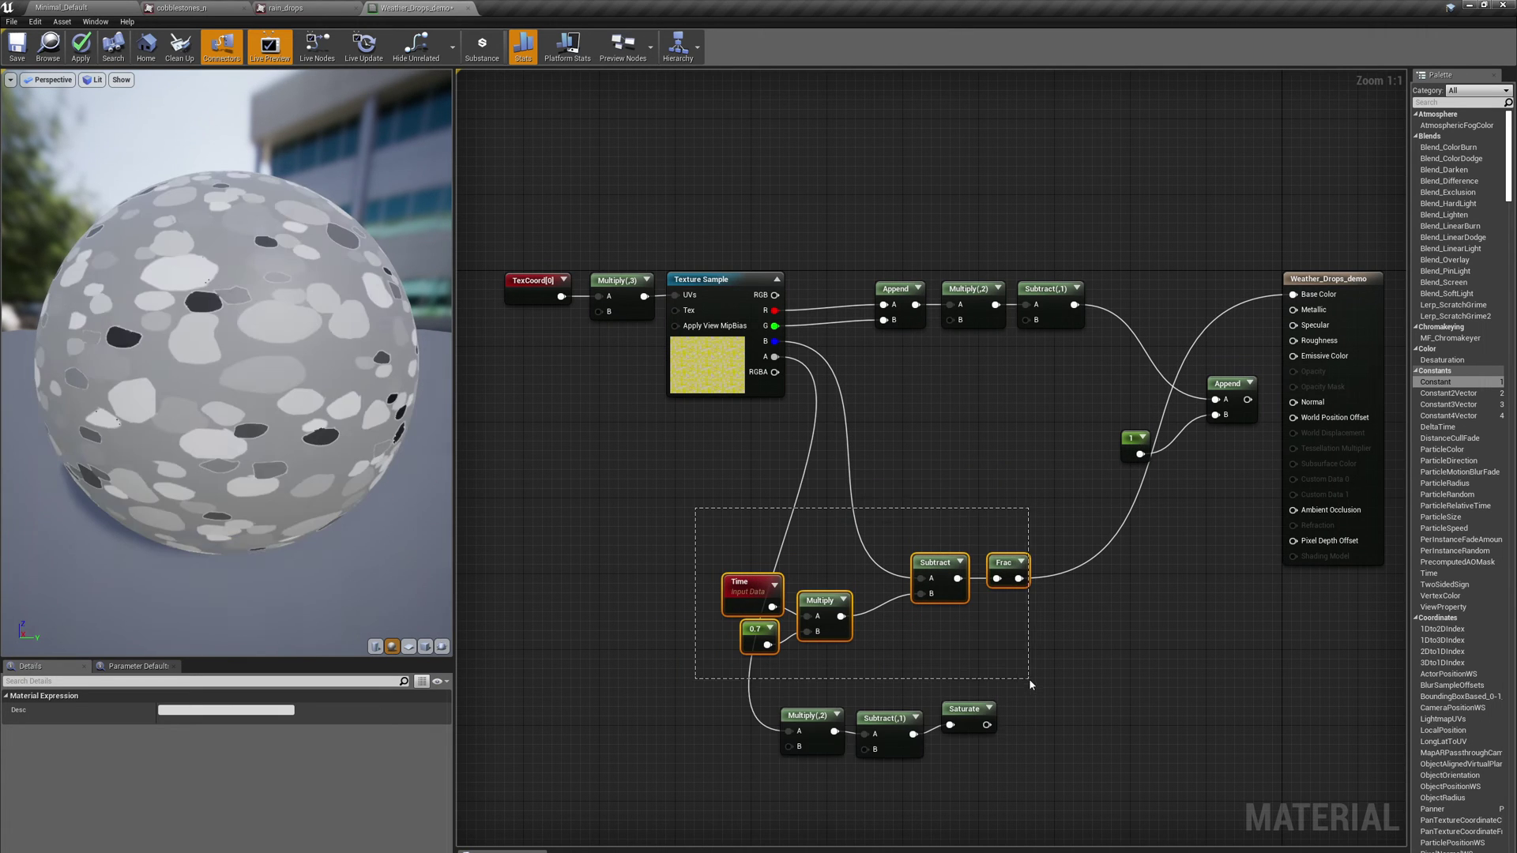
pyautogui.moveTo(997, 569); pyautogui.dragTo(1045, 418)
pyautogui.click(790, 405)
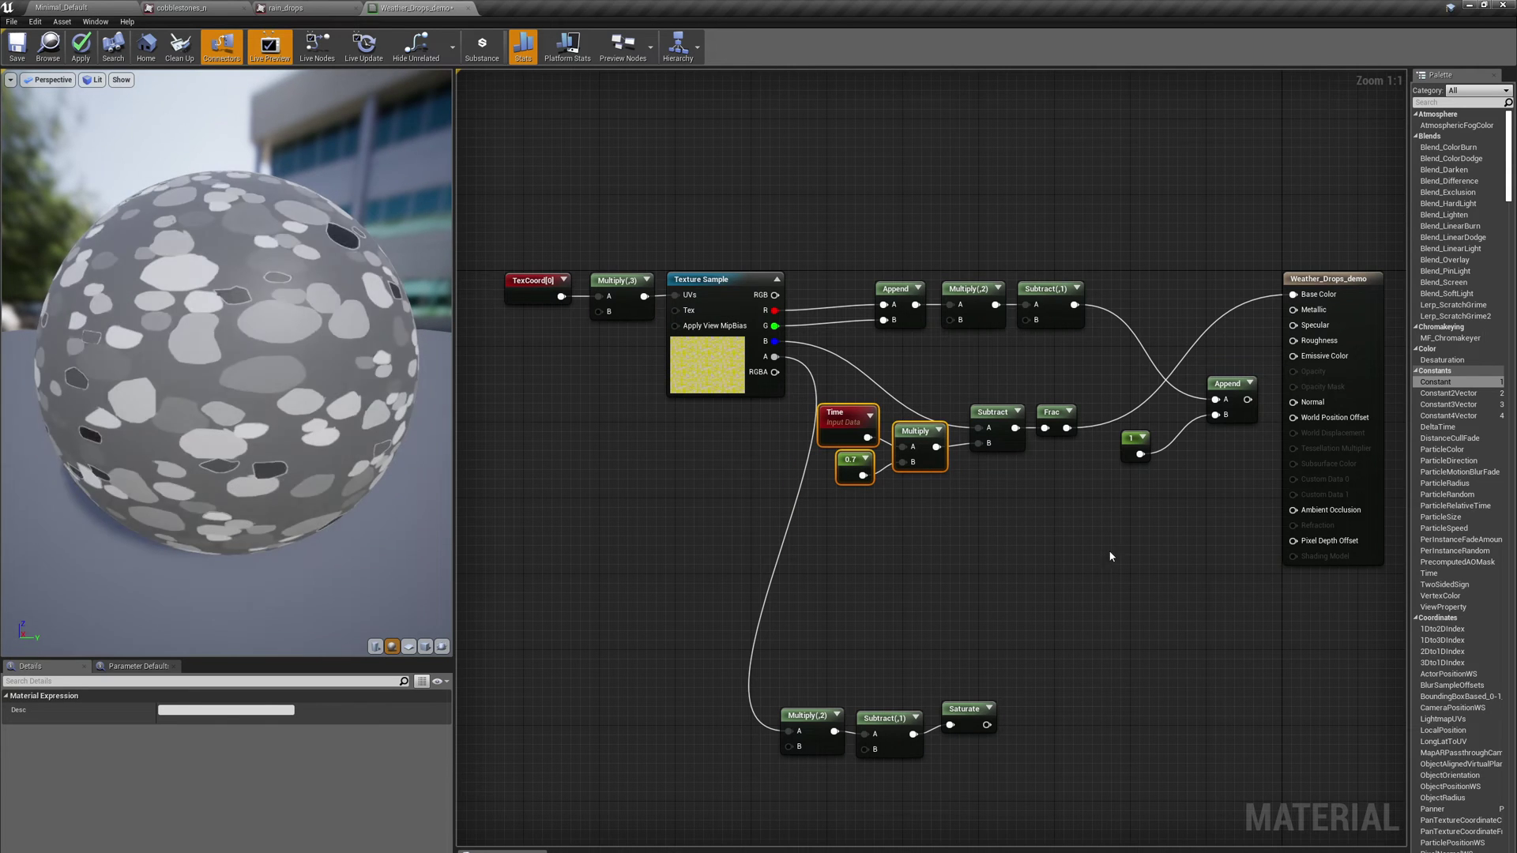
# Add a Multiply node with Frac in A and Saturate in B, and move the alpha mask nodes up beside it
pyautogui.rightClick(1024, 541)
pyautogui.write('m')
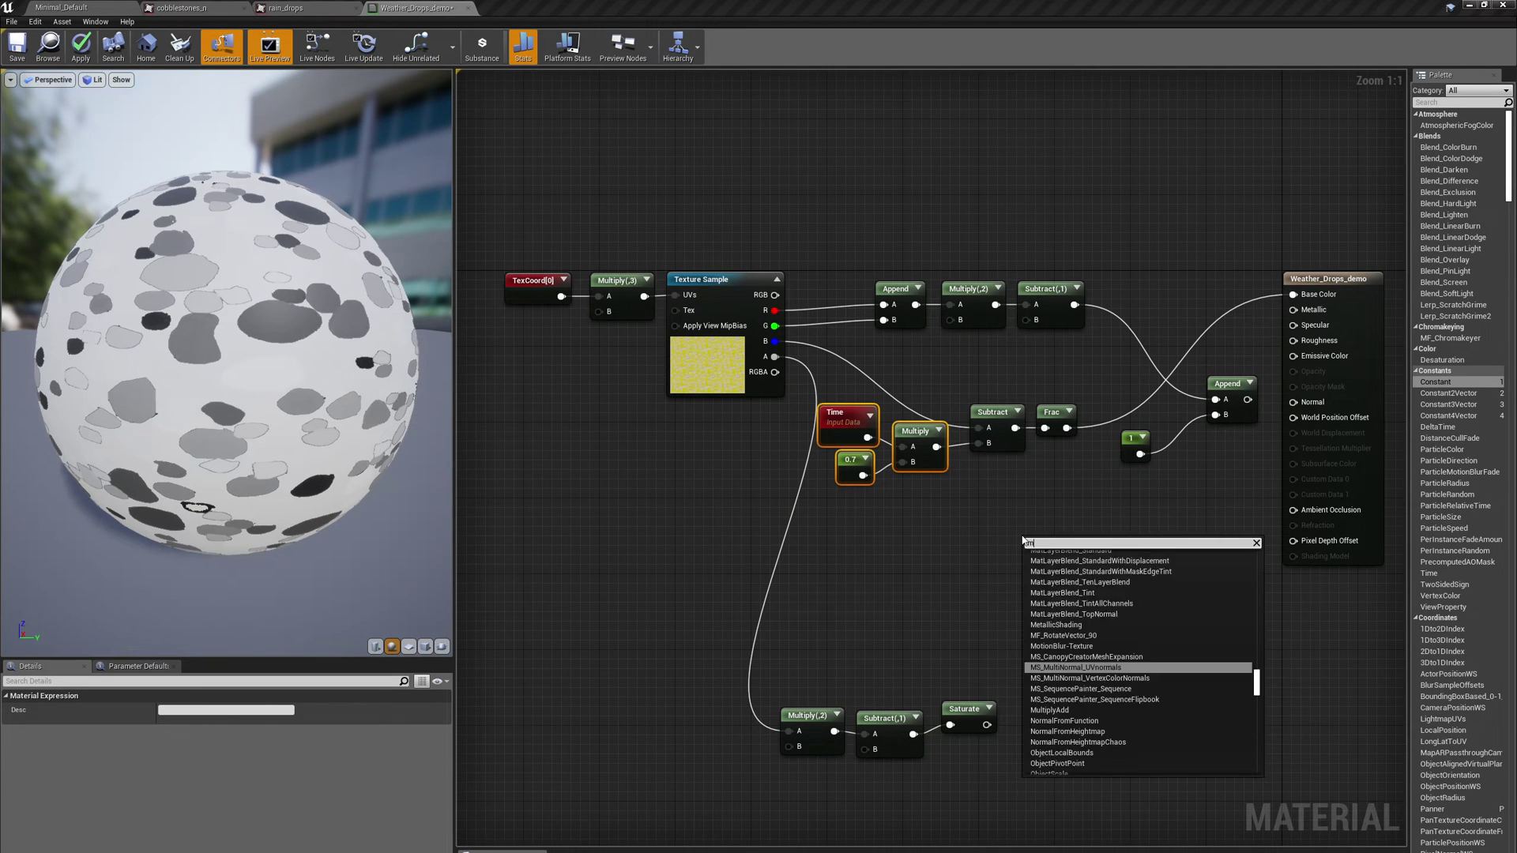
pyautogui.write('ult')
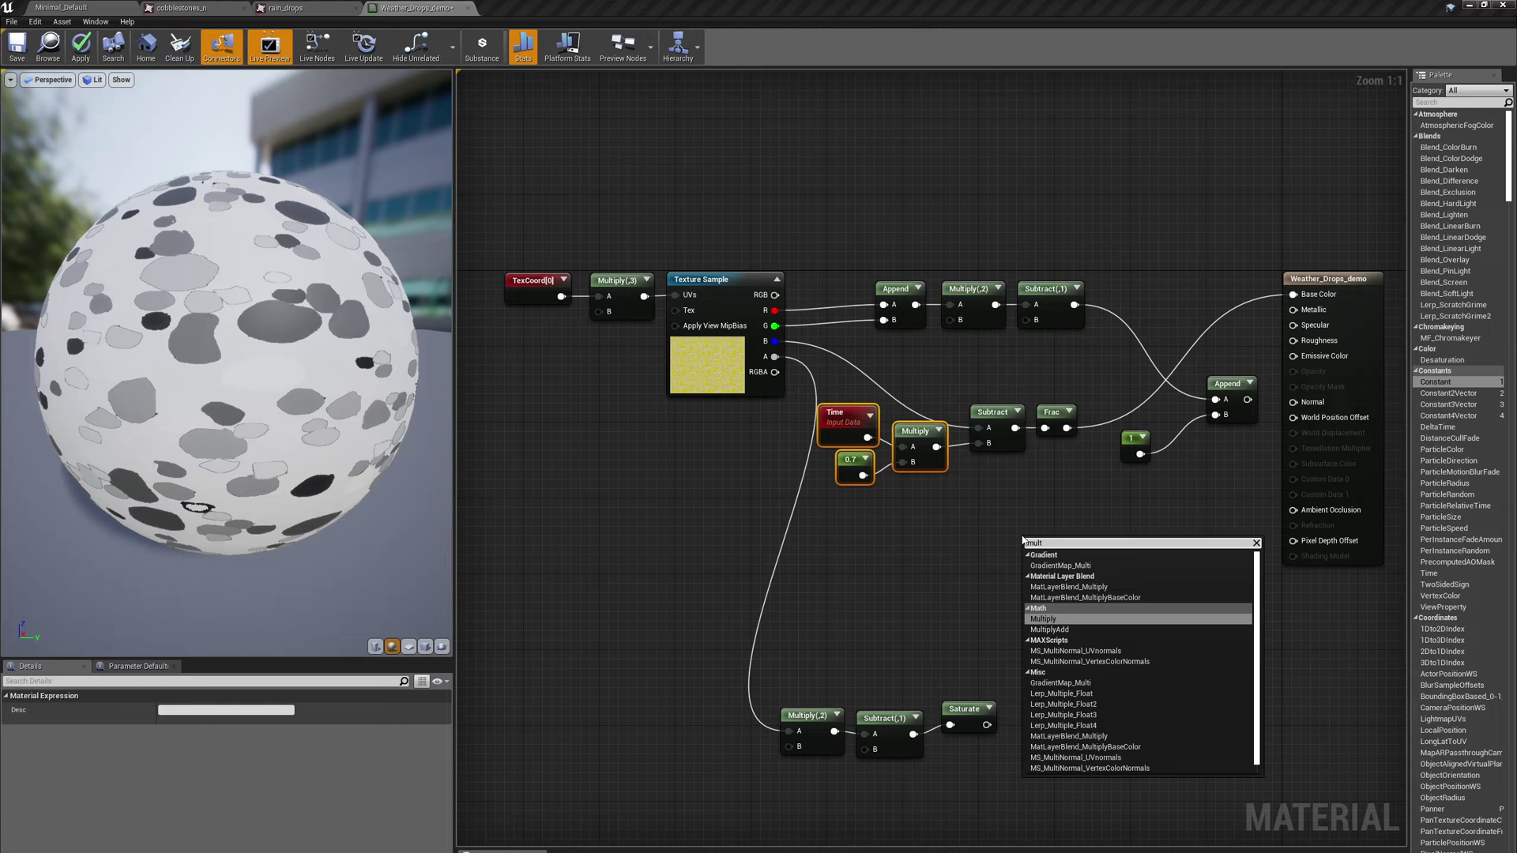
pyautogui.click(1057, 623)
pyautogui.moveTo(1066, 427); pyautogui.dragTo(1031, 561)
pyautogui.moveTo(987, 724); pyautogui.dragTo(1028, 576)
pyautogui.moveTo(766, 664); pyautogui.dragTo(975, 769)
pyautogui.moveTo(974, 718); pyautogui.dragTo(974, 572)
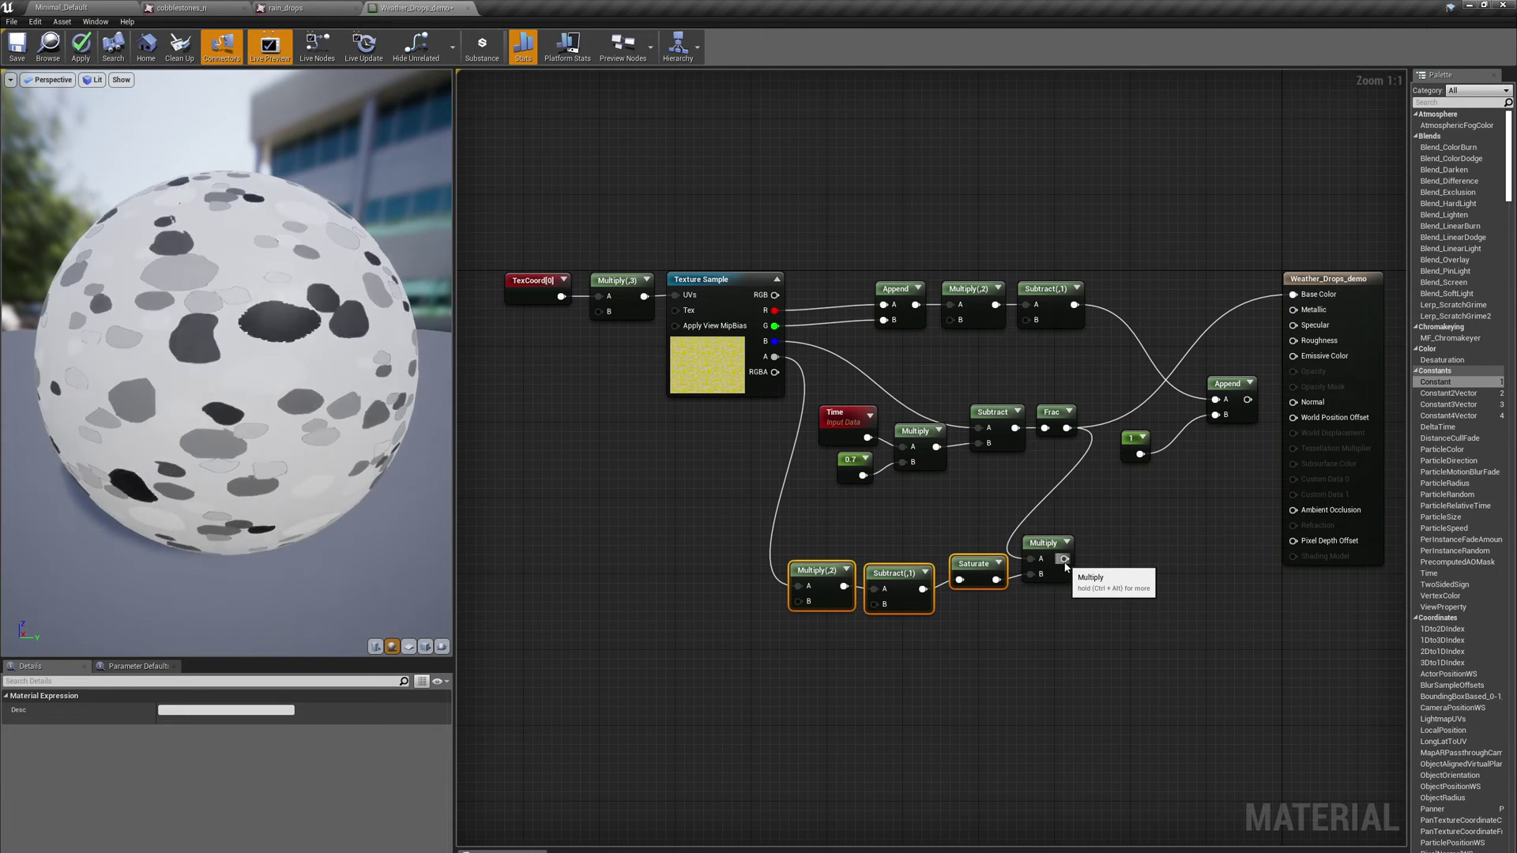
# Connect the Multiply of Frac and Saturate to Base Color and examine the combined mask on the preview sphere
pyautogui.moveTo(1064, 558); pyautogui.dragTo(1144, 406)
pyautogui.moveTo(1296, 299); pyautogui.dragTo(1294, 296)
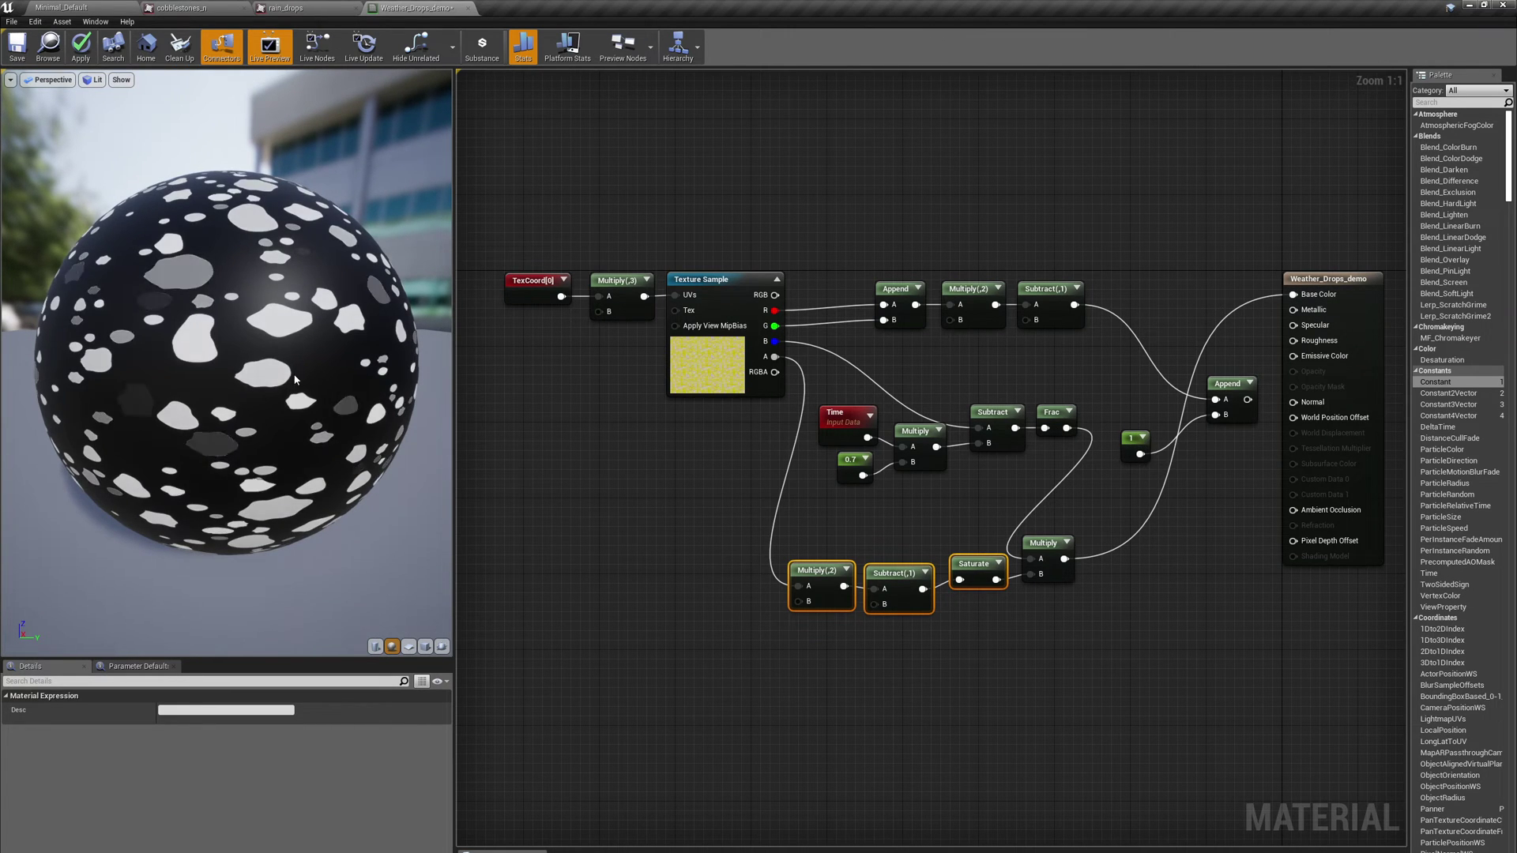
pyautogui.moveTo(264, 372); pyautogui.dragTo(198, 306)
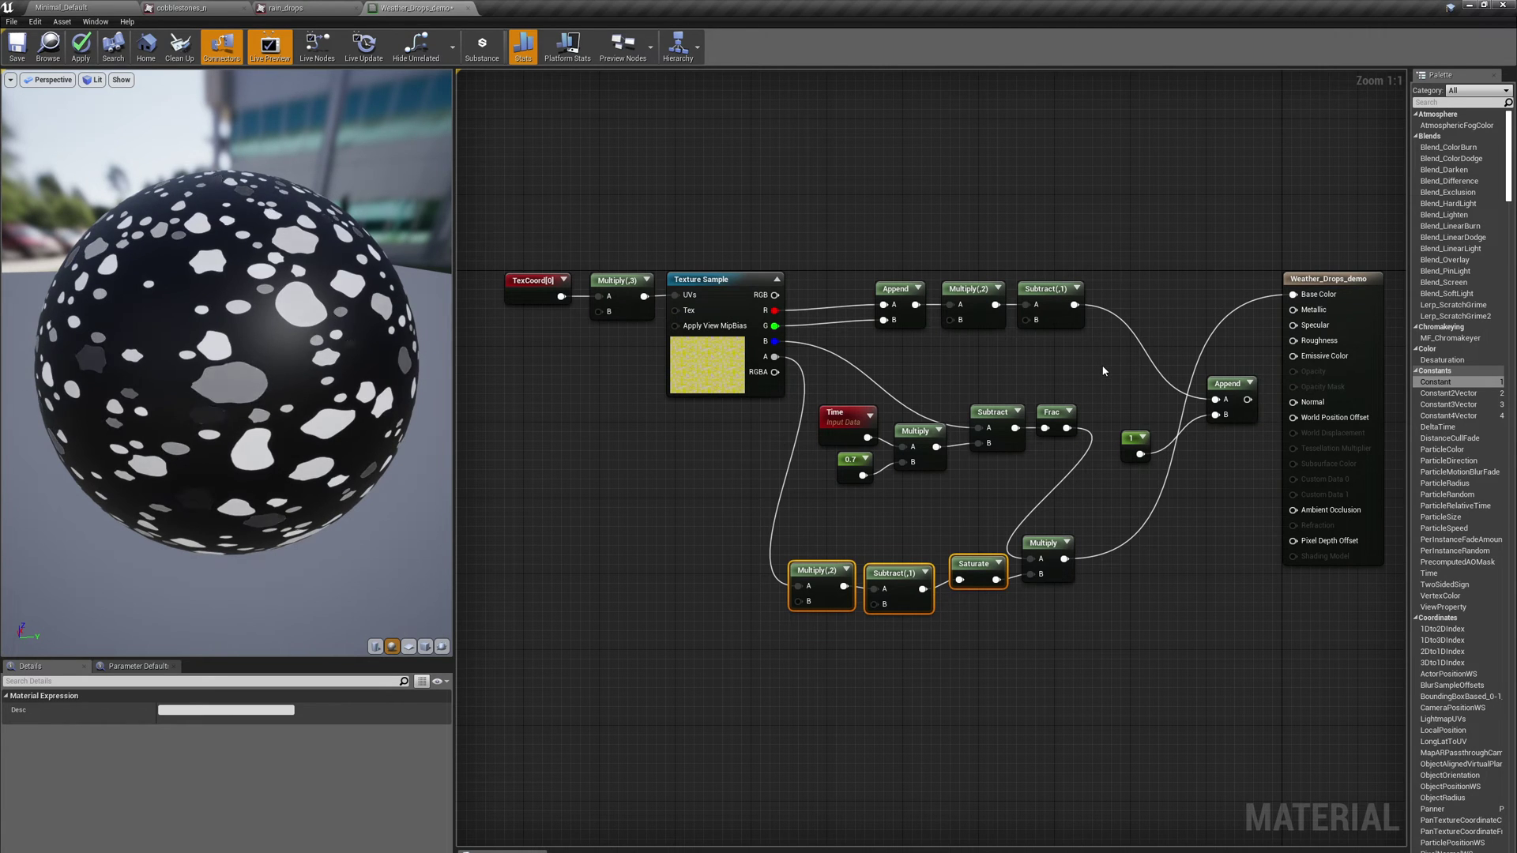
# Add a Multiply node with the normal Subtract in A and the combined mask in B, and line up the normal nodes
pyautogui.rightClick(1137, 221)
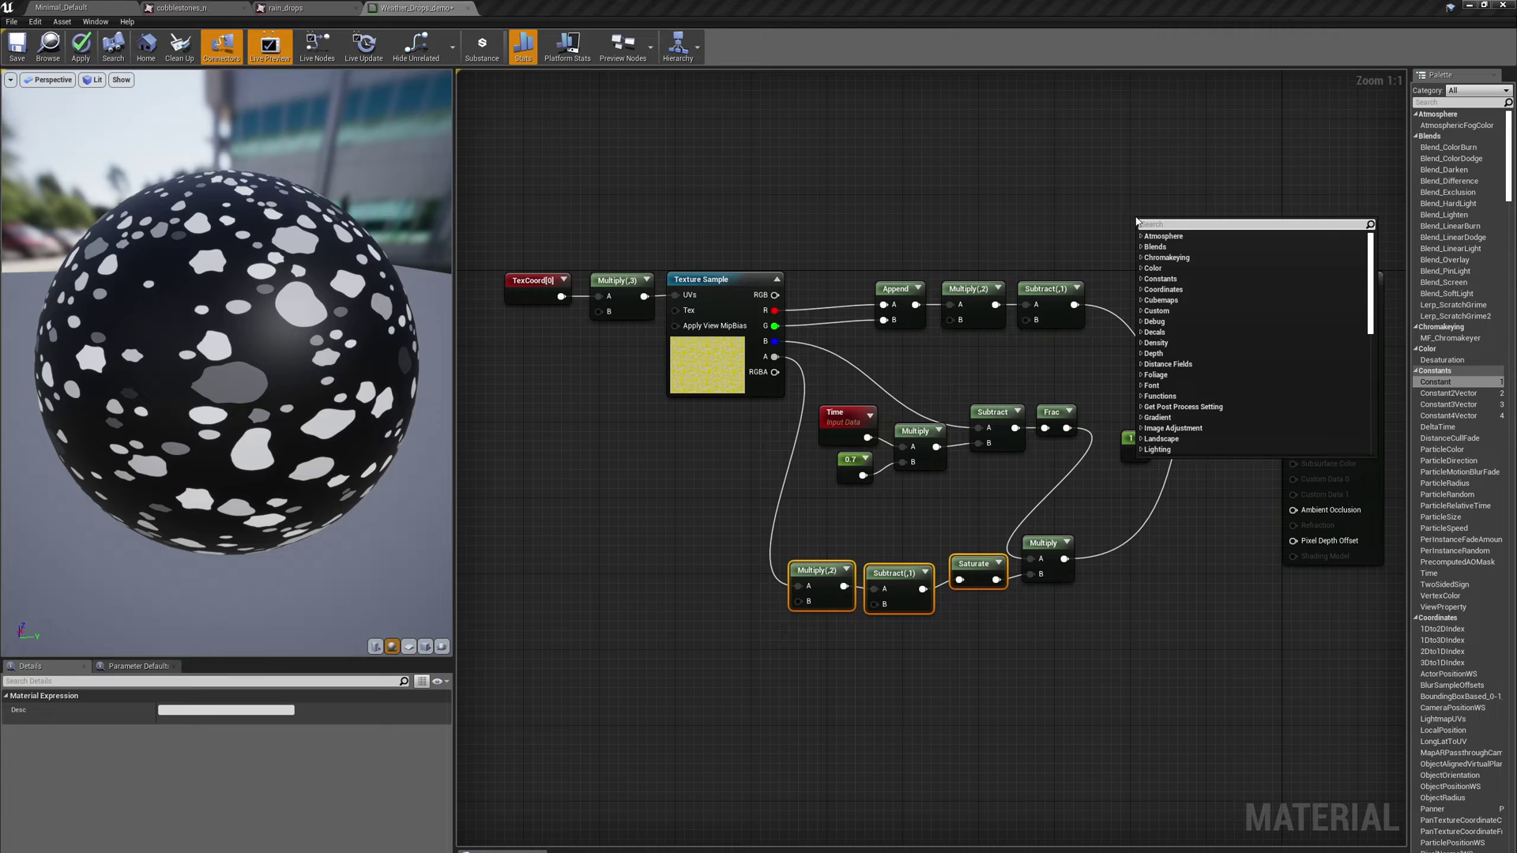
pyautogui.write('mul')
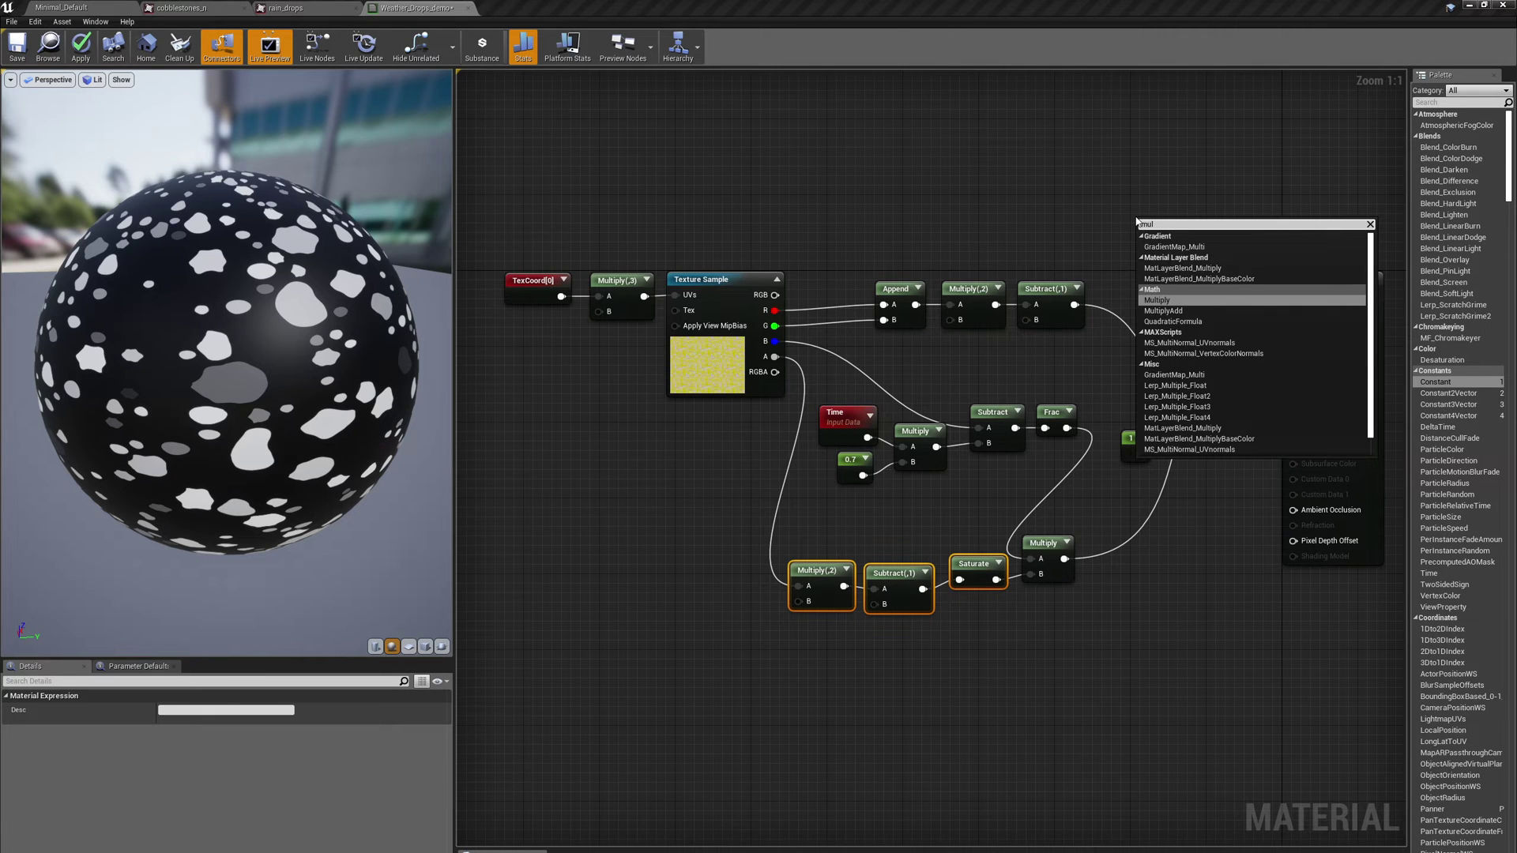
pyautogui.click(1160, 301)
pyautogui.moveTo(1074, 305); pyautogui.dragTo(1141, 240)
pyautogui.moveTo(1064, 558); pyautogui.dragTo(1155, 311)
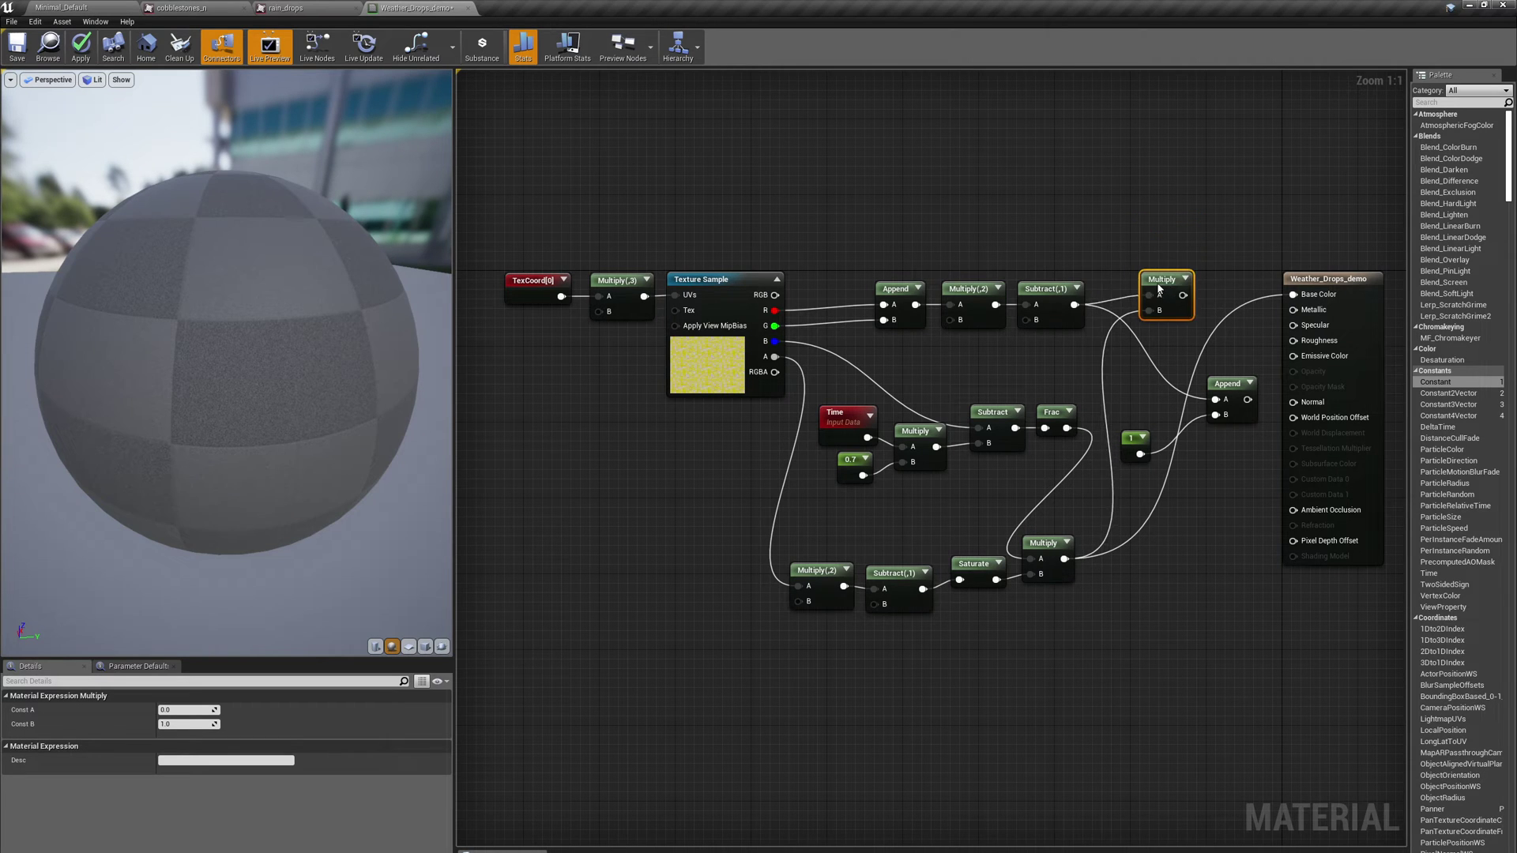
pyautogui.moveTo(863, 227); pyautogui.dragTo(988, 303)
pyautogui.moveTo(1162, 279); pyautogui.dragTo(1114, 288)
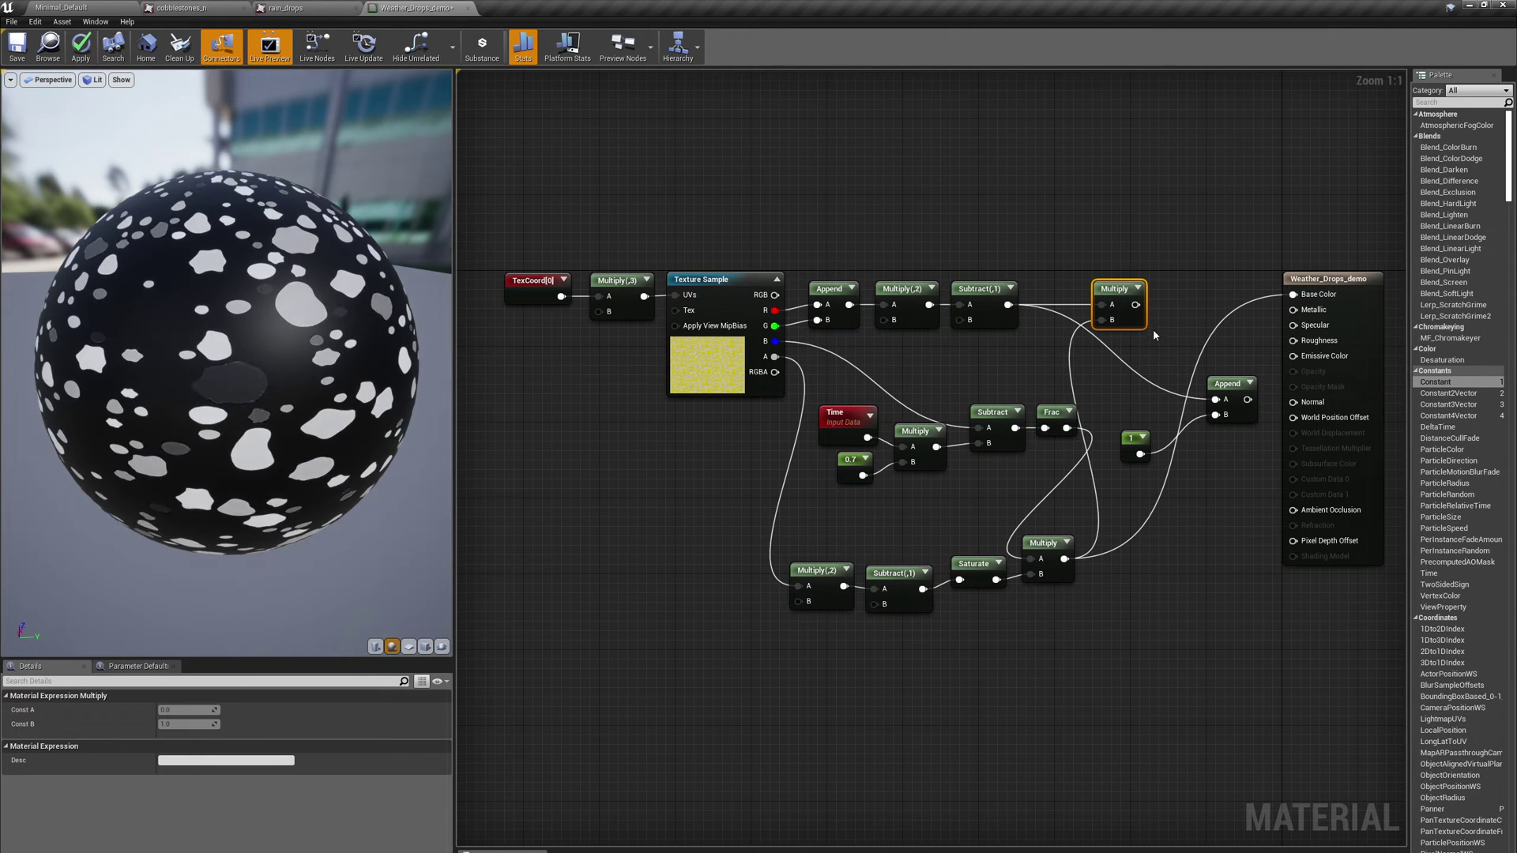
# Connect the masked normal Multiply to the final Append's A input and move the Append and its Constant 1 beside it
pyautogui.moveTo(1136, 305); pyautogui.dragTo(1216, 399)
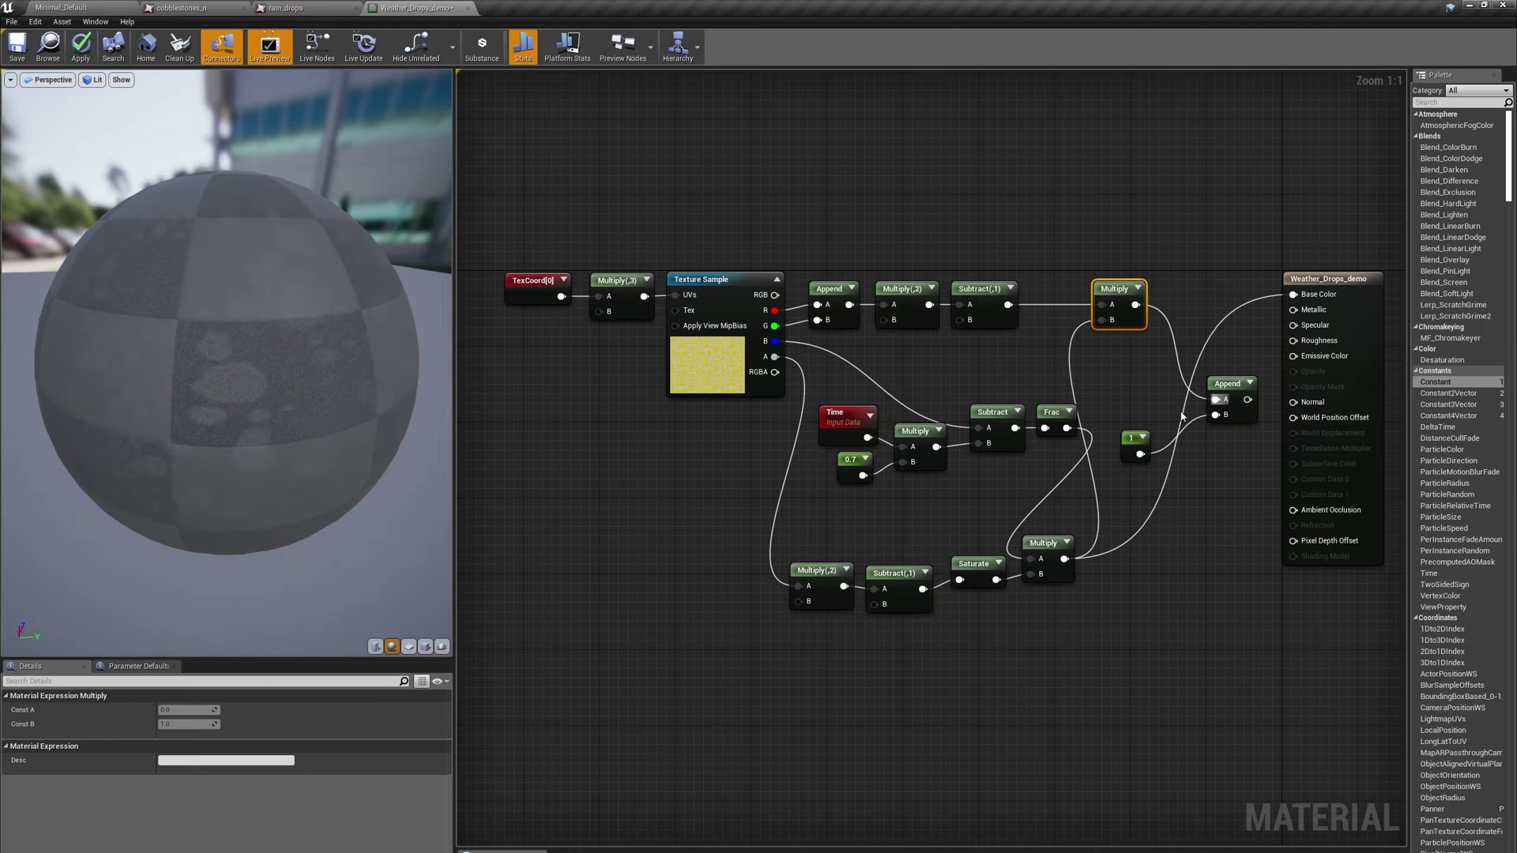
pyautogui.moveTo(1134, 438); pyautogui.dragTo(1134, 345)
pyautogui.moveTo(1225, 379); pyautogui.dragTo(1187, 294)
# Disconnect Base Color, connect the final Append to Normal, and inspect the animated drops on the preview sphere
pyautogui.click(1289, 320)
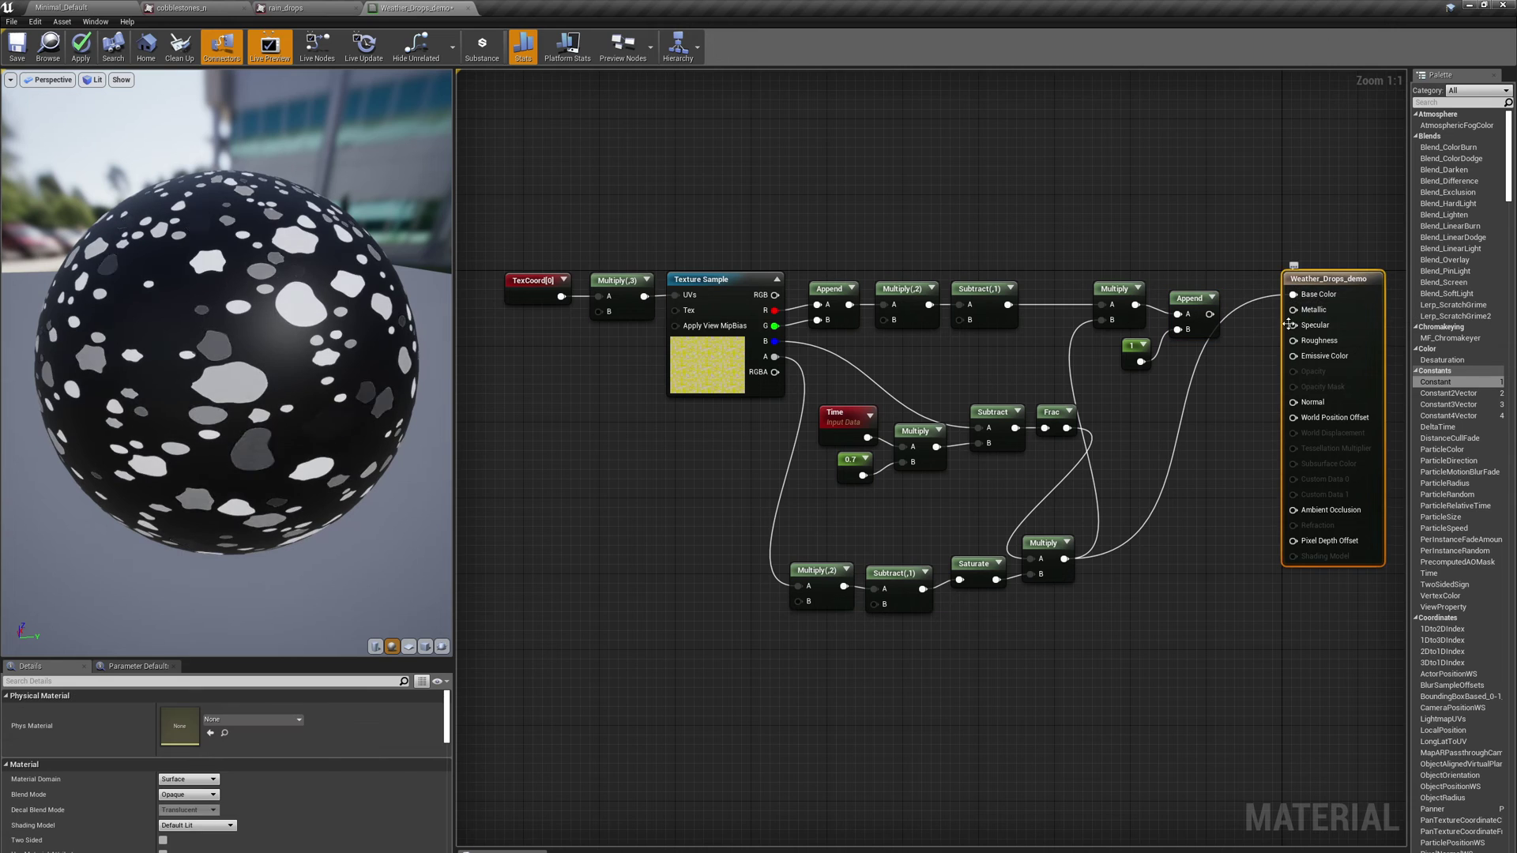
pyautogui.keyDown('alt'); pyautogui.click(1293, 295); pyautogui.keyUp('alt')
pyautogui.moveTo(1209, 313); pyautogui.dragTo(1294, 402)
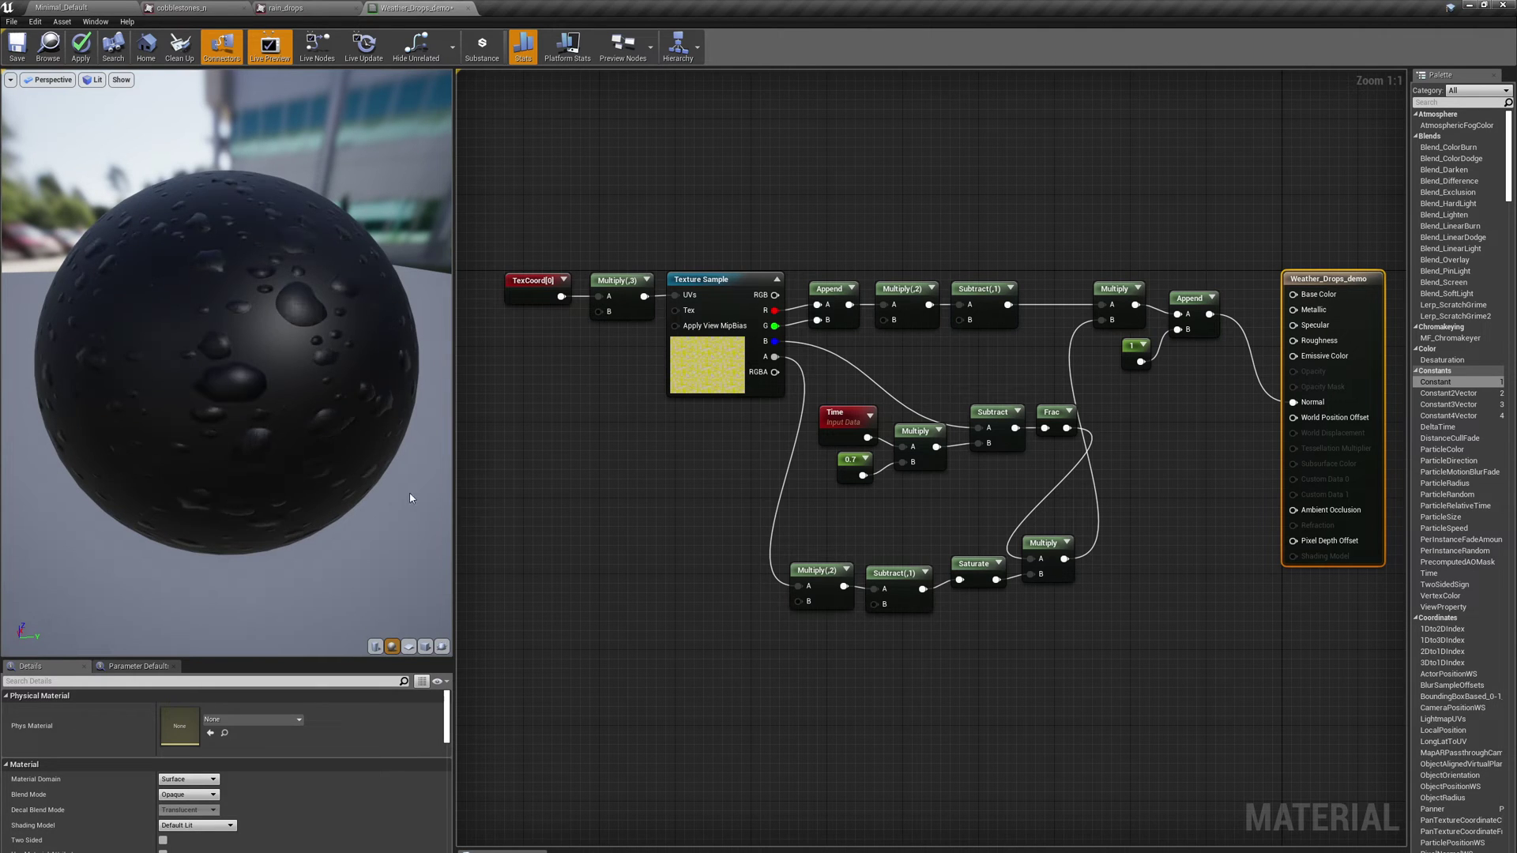
pyautogui.moveTo(398, 477); pyautogui.dragTo(186, 376)
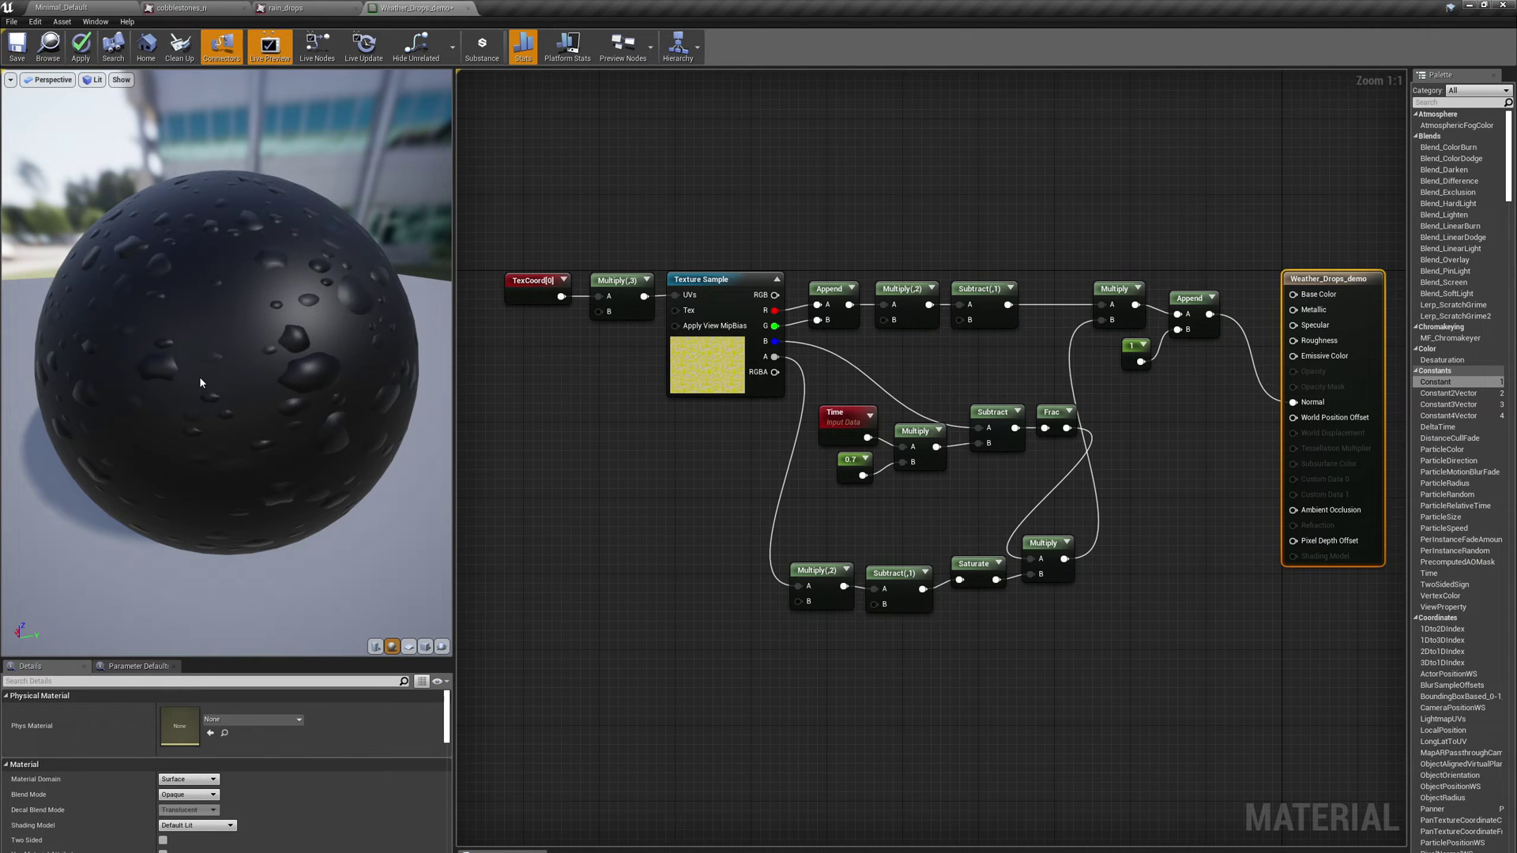
# Move Saturate and the mask Multiply beside Frac, and add another Multiply with the alpha mask's Subtract in A
pyautogui.moveTo(961, 540); pyautogui.dragTo(1122, 466)
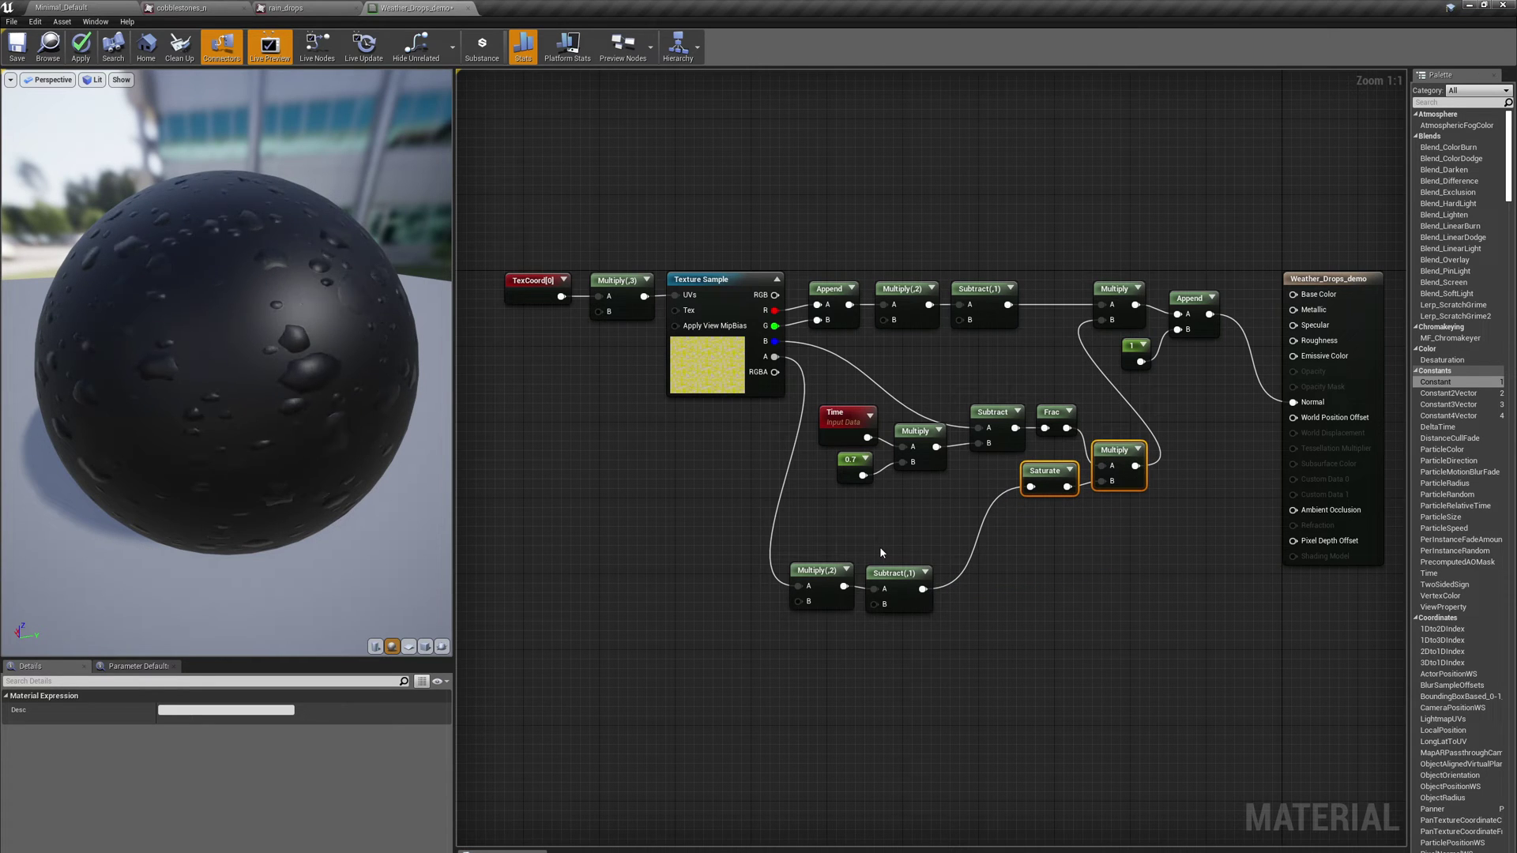
pyautogui.rightClick(993, 602)
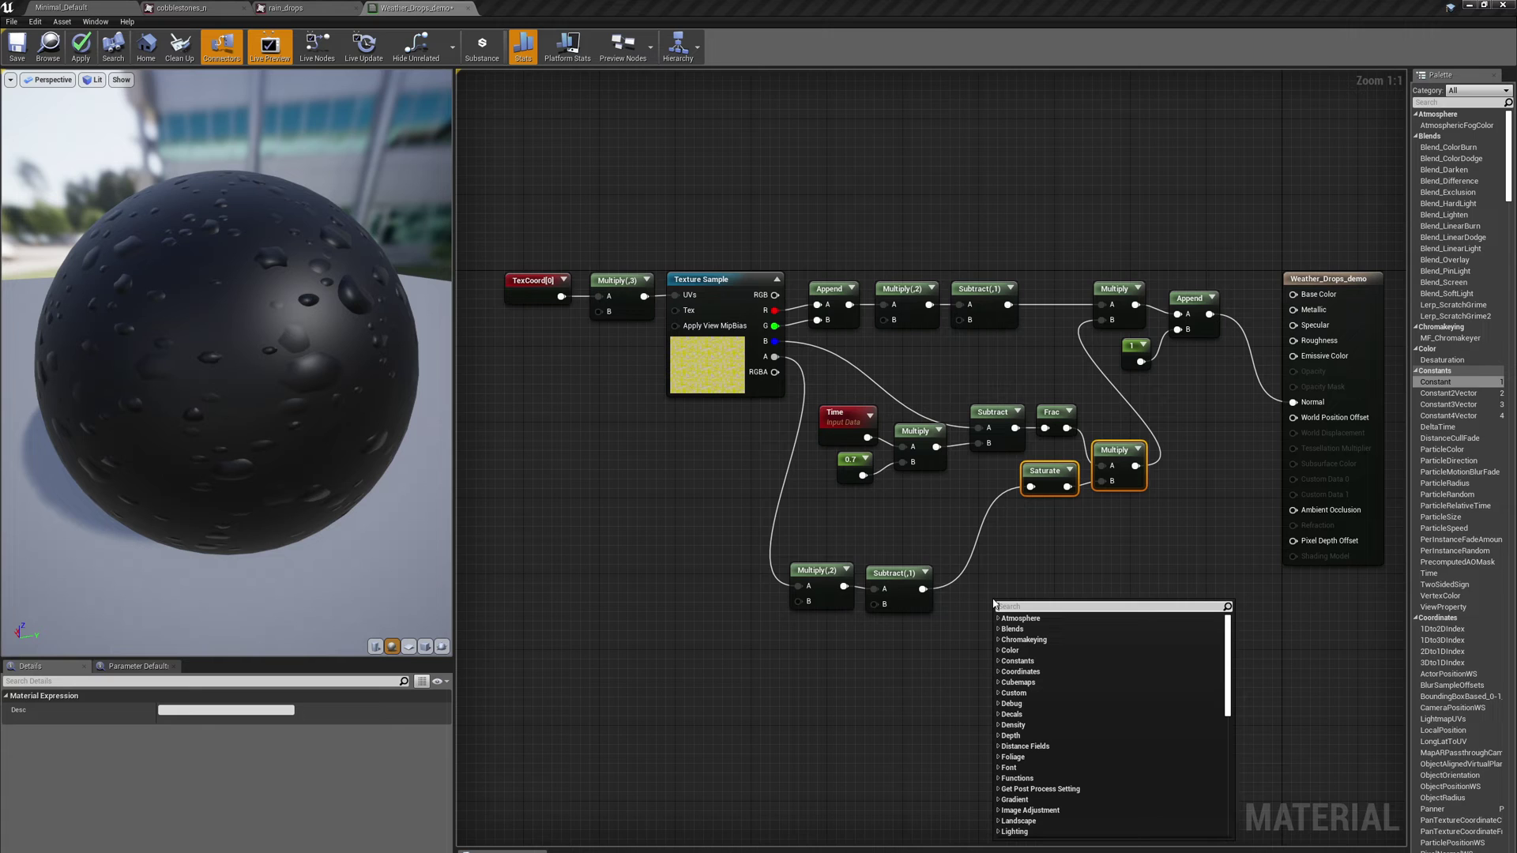
pyautogui.write('mul')
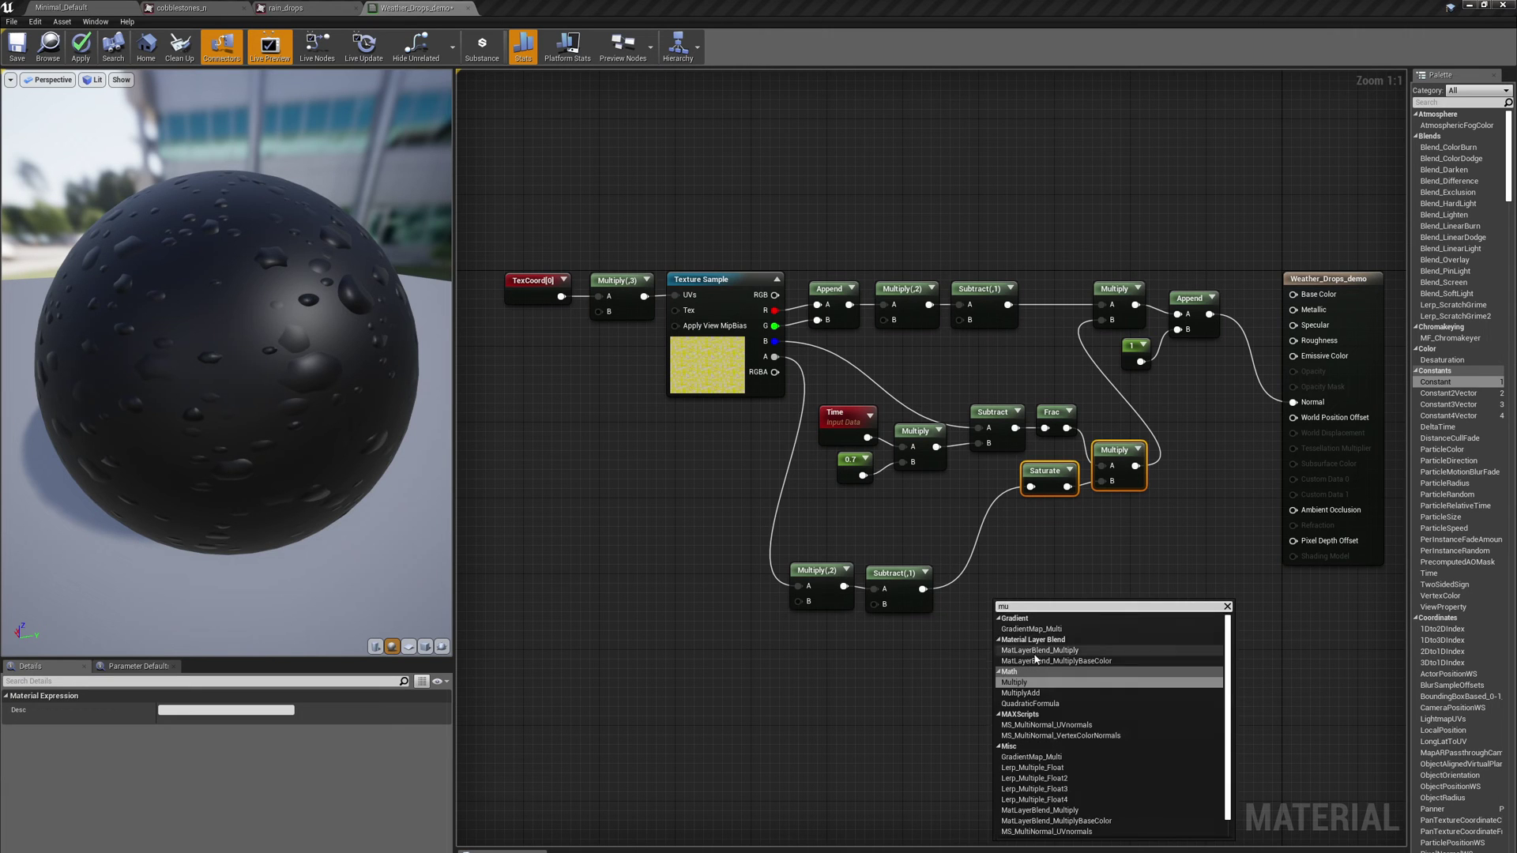
pyautogui.click(1029, 682)
pyautogui.moveTo(921, 589); pyautogui.dragTo(984, 585)
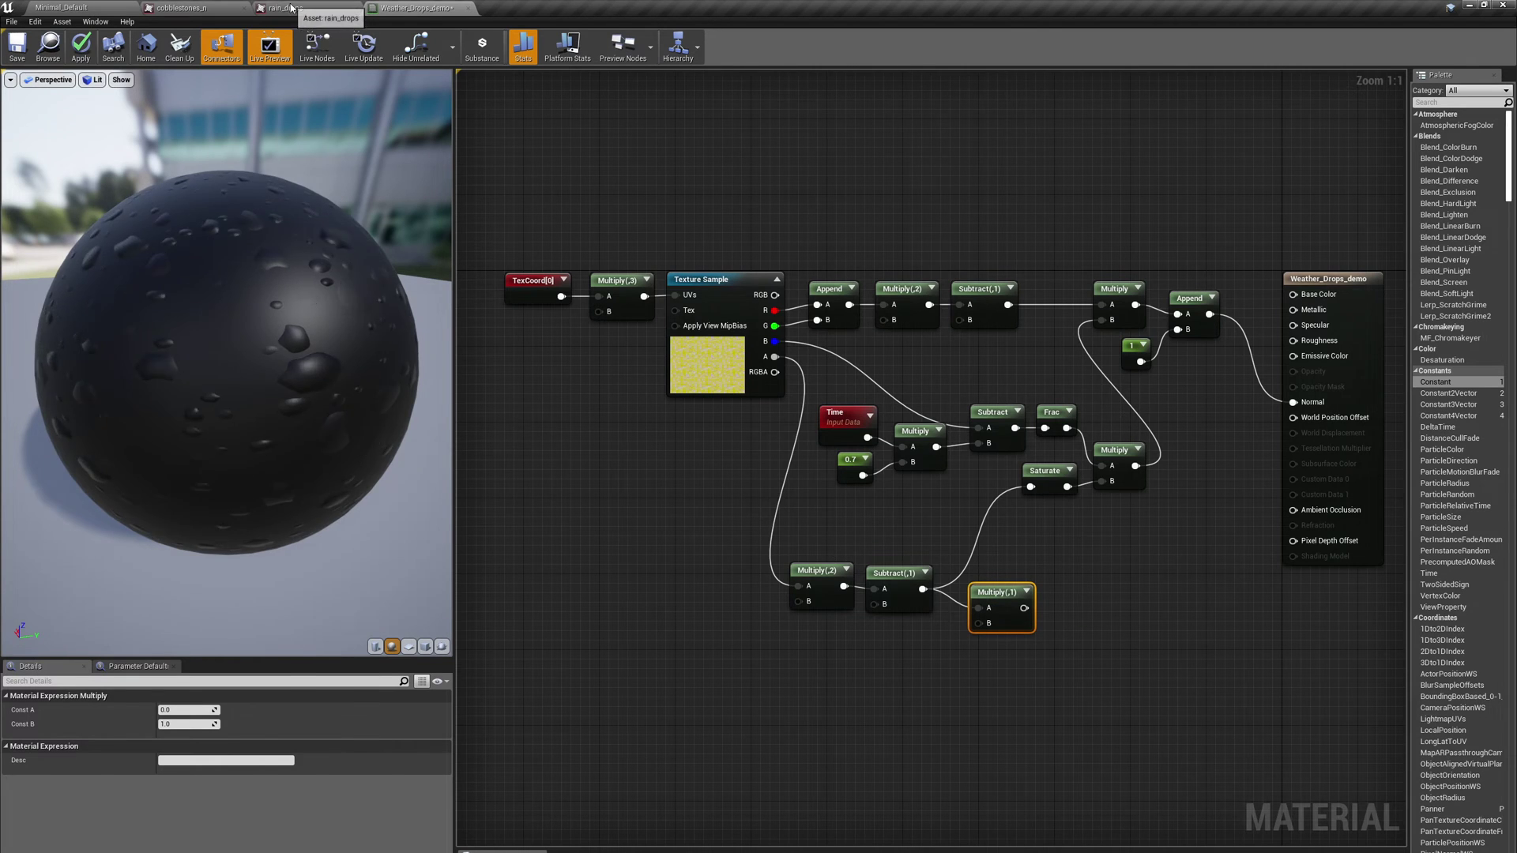
# Check the mask in the rain_drops texture, and add a Constant node with value -1 below the alpha mask's Subtract
pyautogui.click(316, 8)
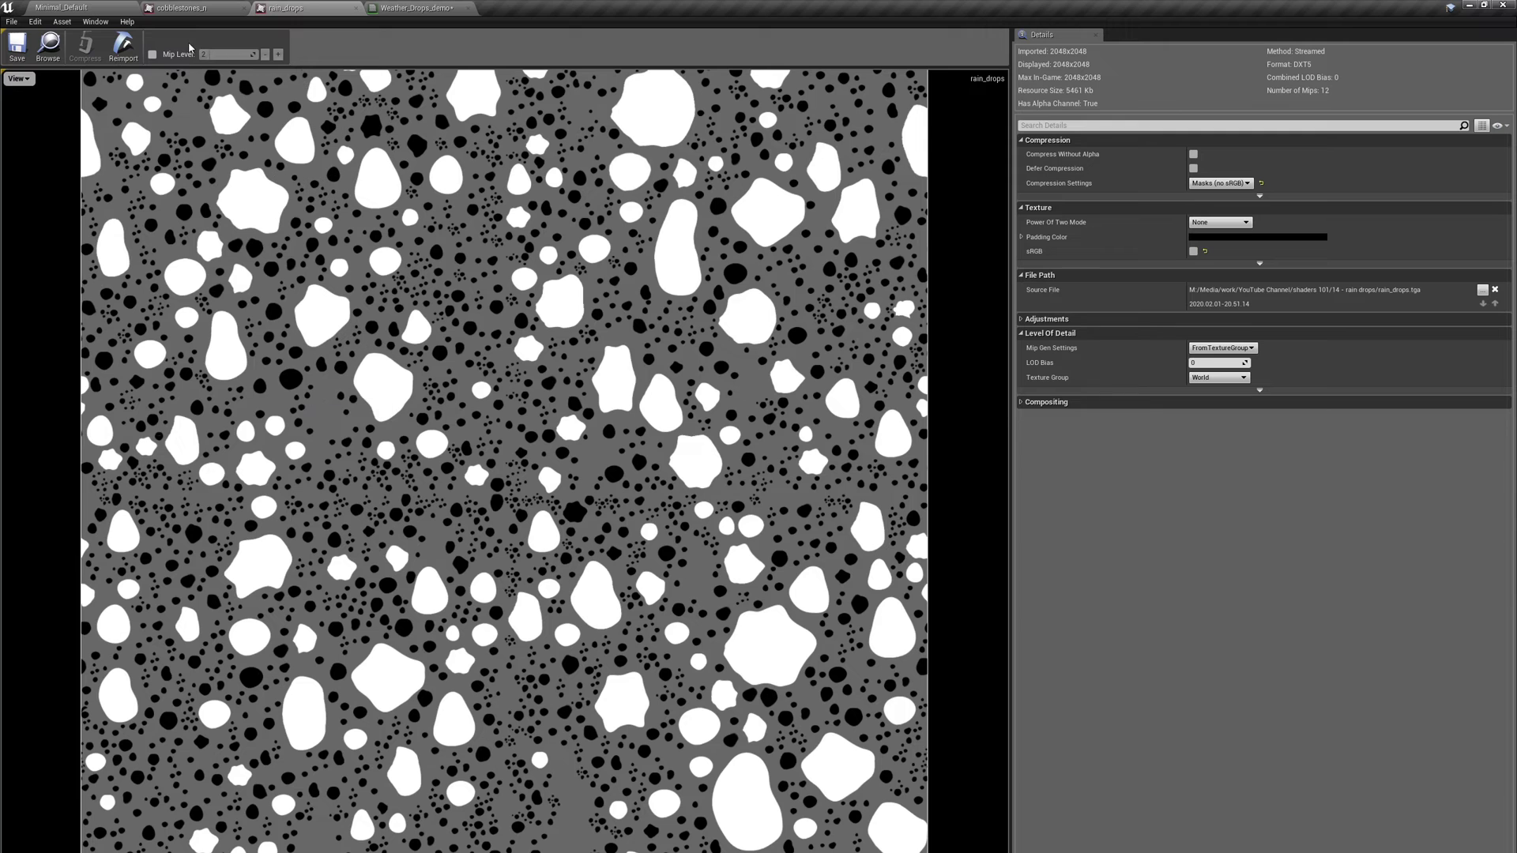
pyautogui.click(424, 10)
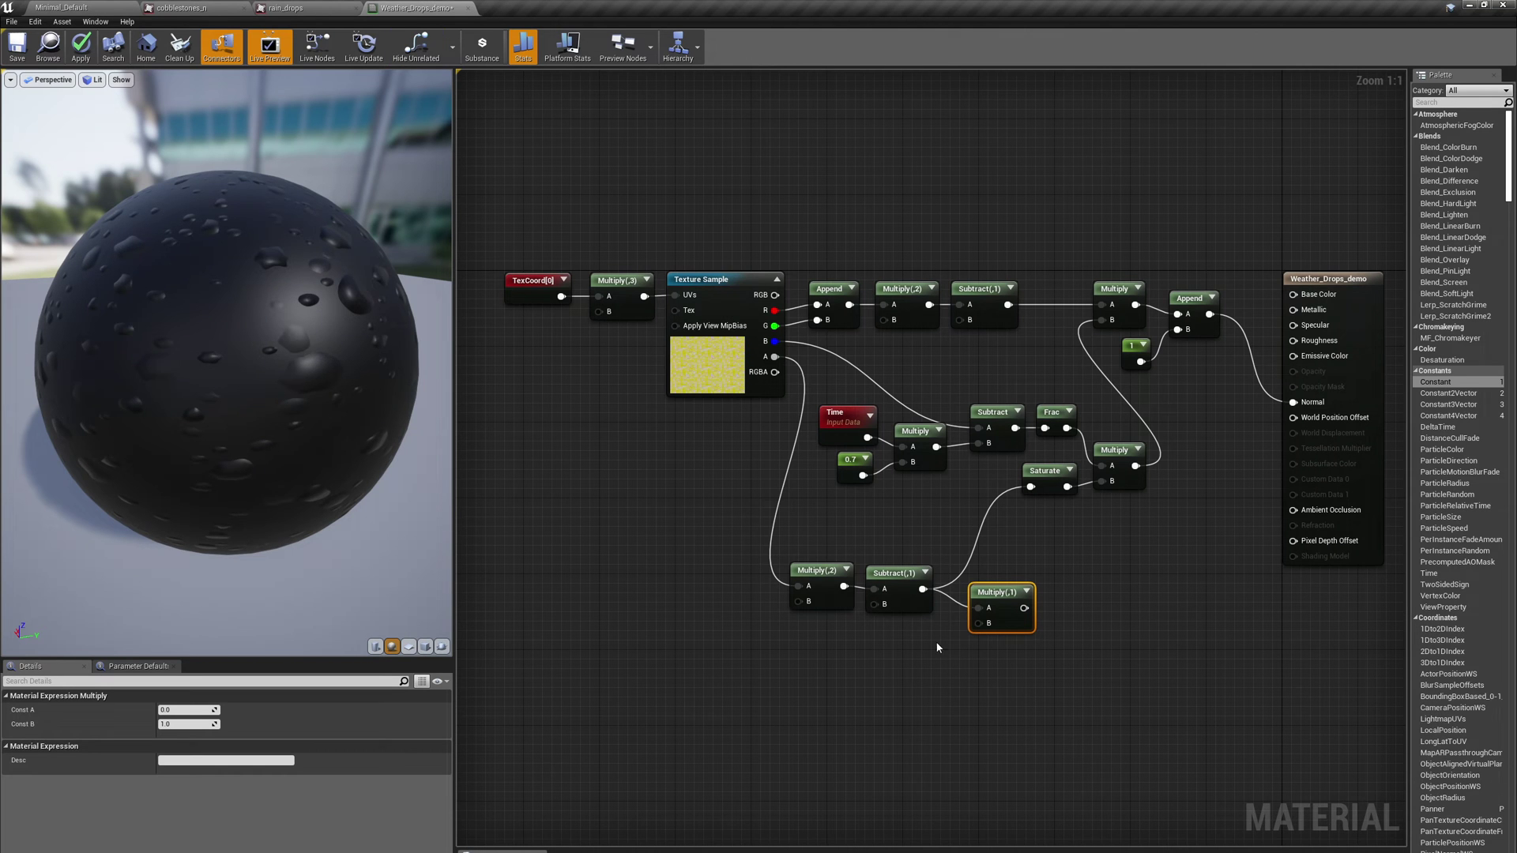
pyautogui.rightClick(895, 663)
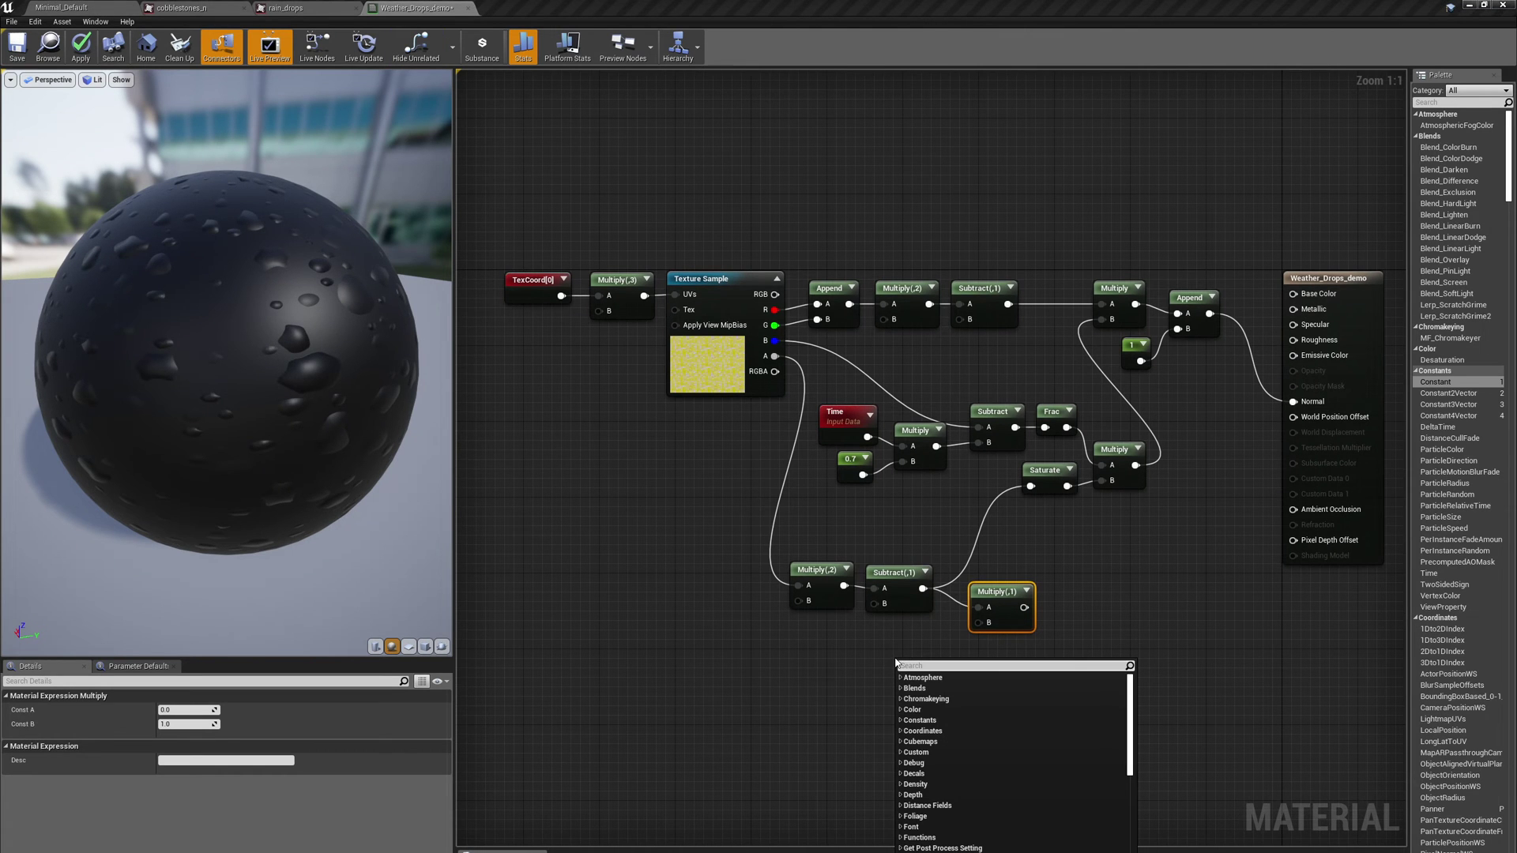
pyautogui.write('con')
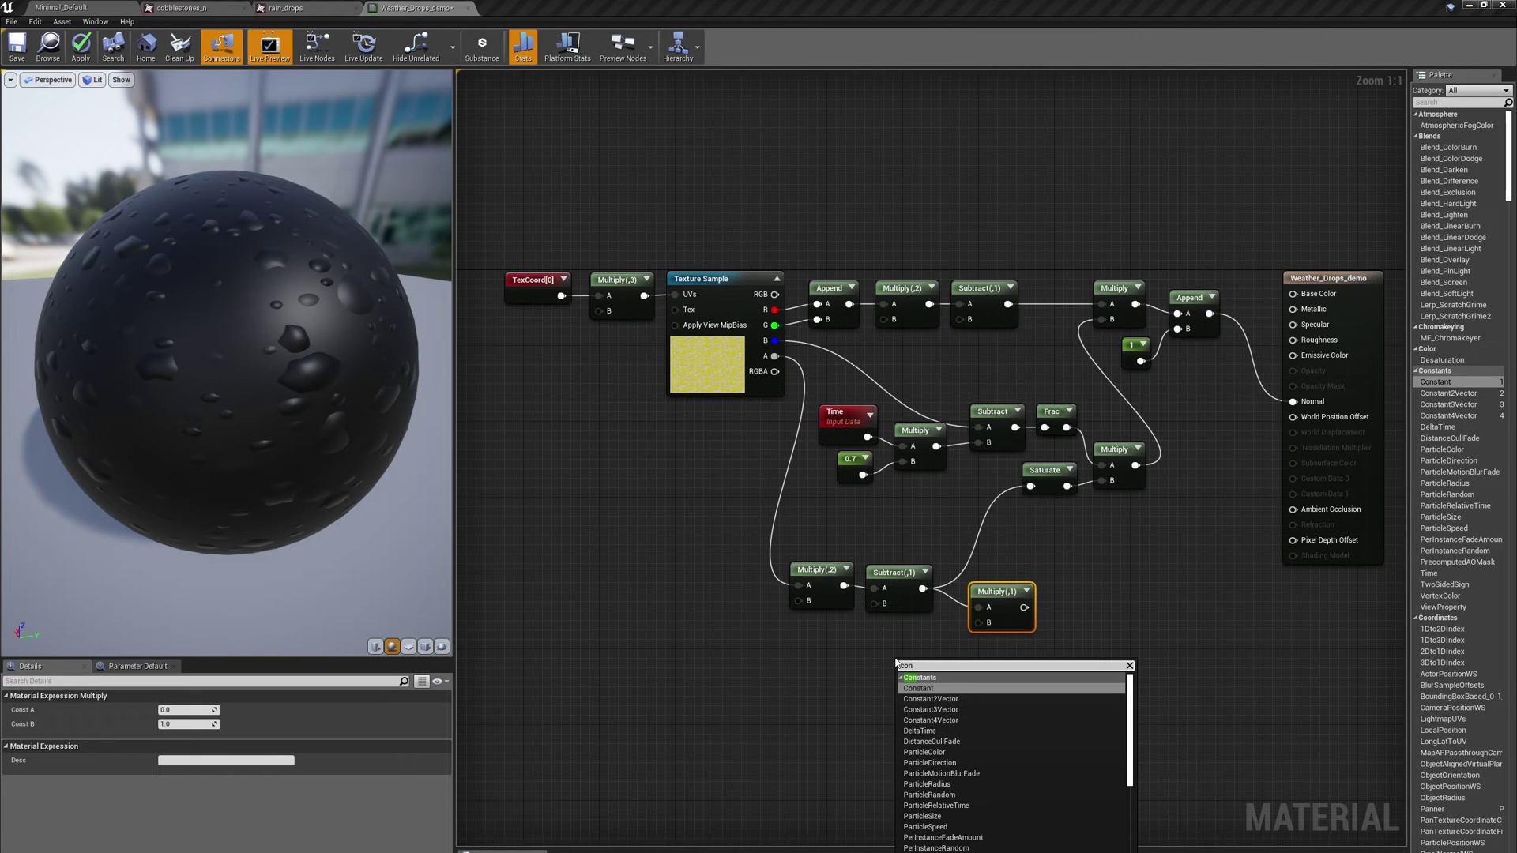
pyautogui.click(921, 688)
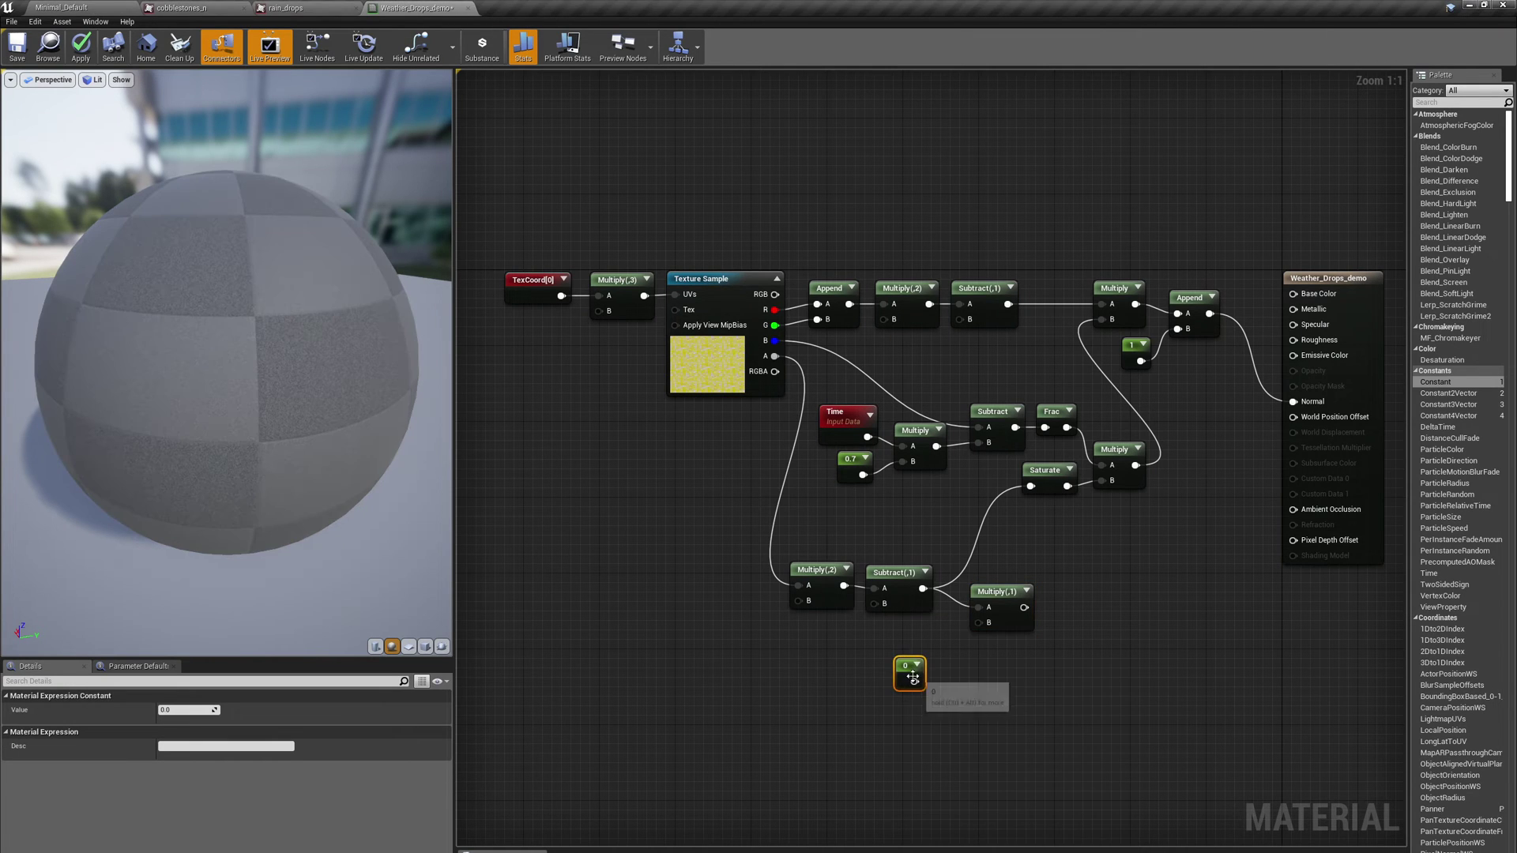
pyautogui.click(175, 710)
pyautogui.write('-1')
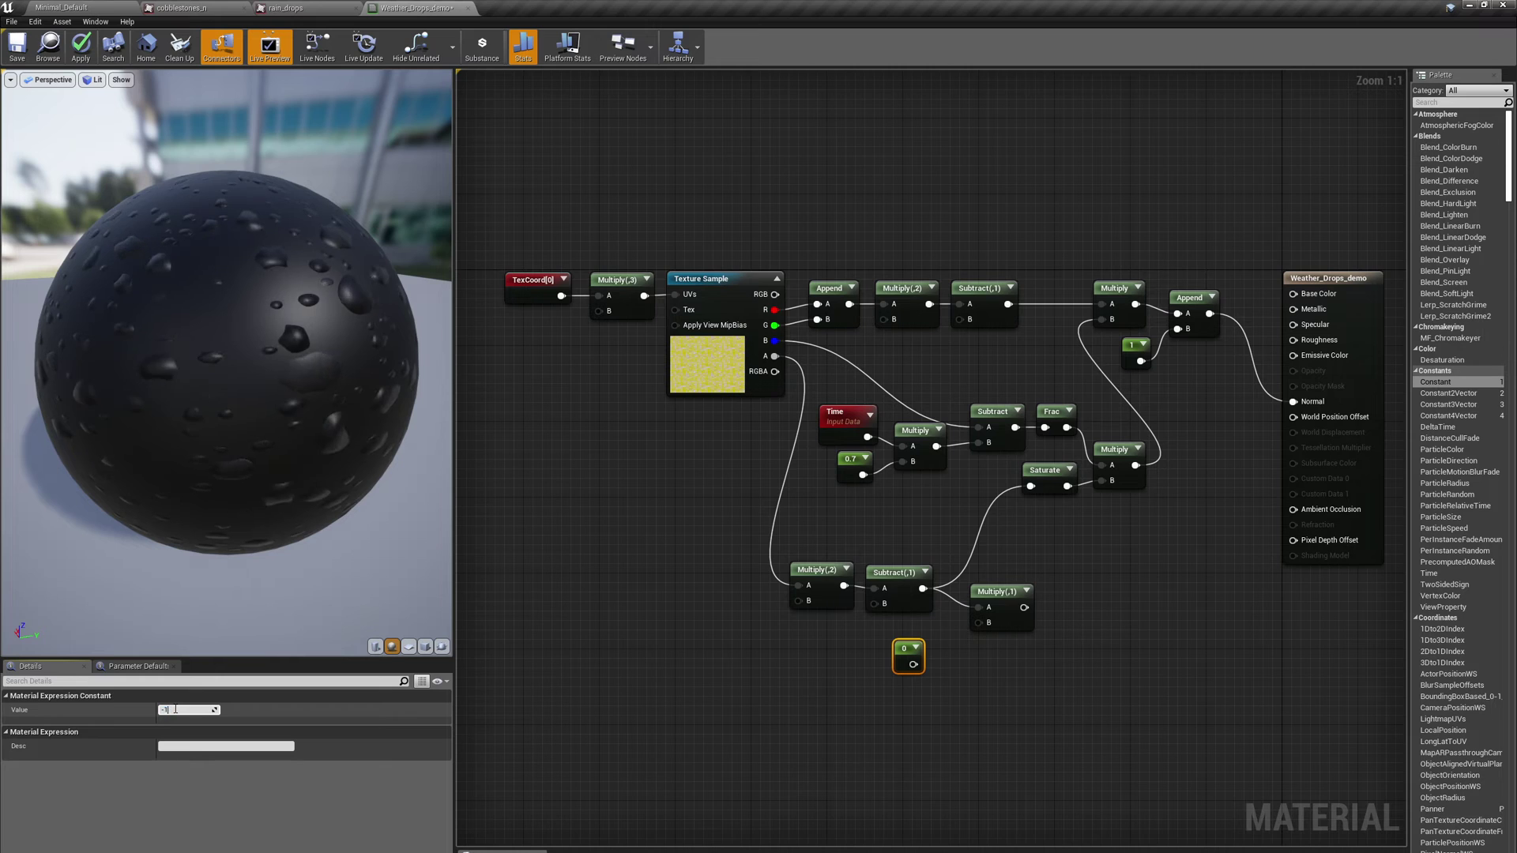
pyautogui.press('Return')
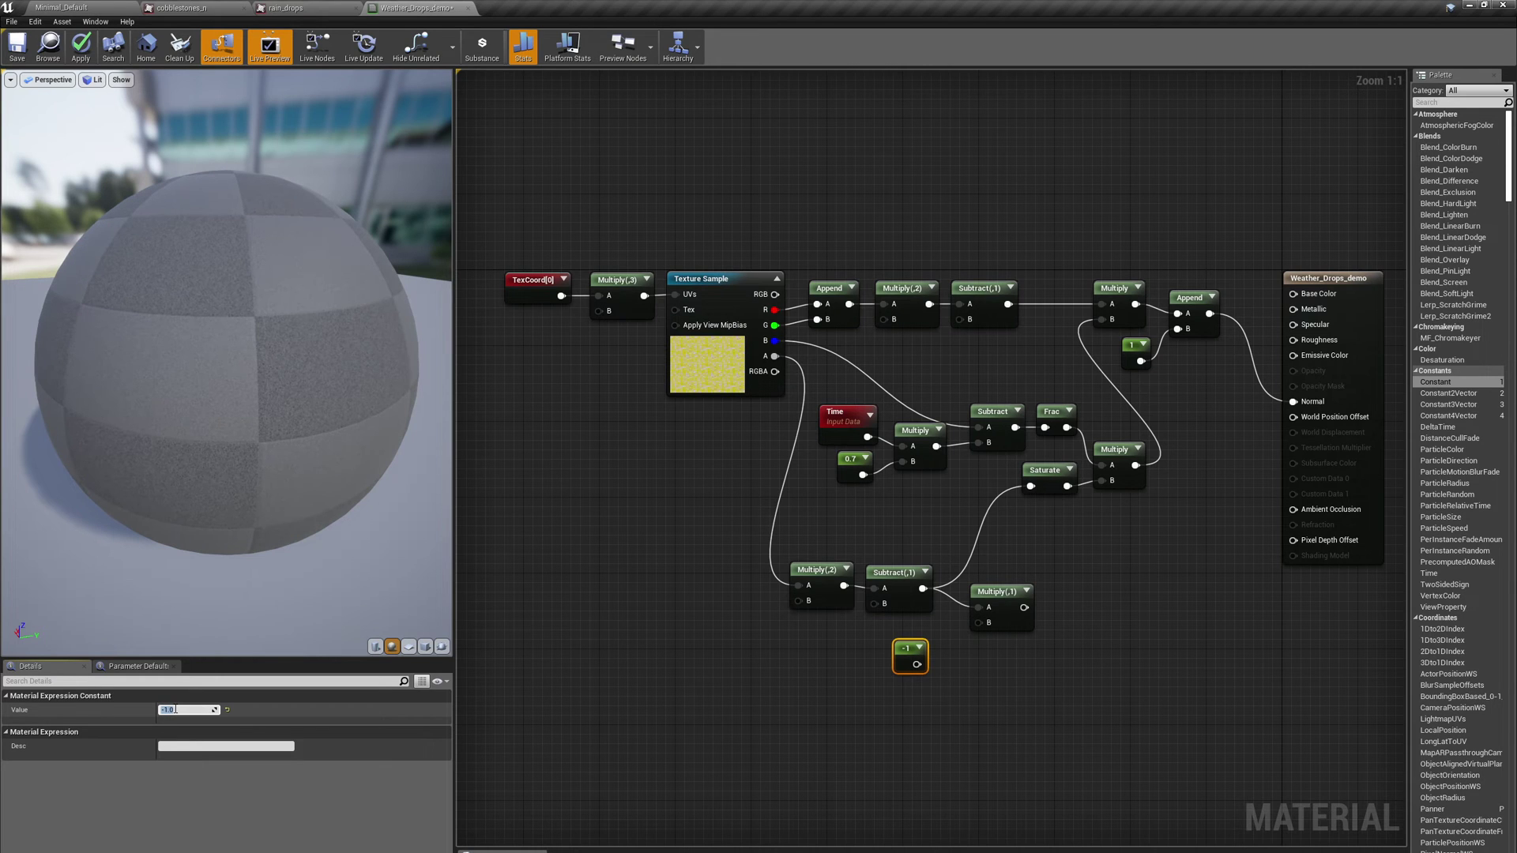
# Connect the -1 Constant to the new Multiply's B input, disconnect Normal, and preview the inverted mask through Base Color
pyautogui.moveTo(916, 665); pyautogui.dragTo(978, 622)
pyautogui.keyDown('alt'); pyautogui.click(1292, 401); pyautogui.keyUp('alt')
pyautogui.moveTo(1012, 608); pyautogui.dragTo(1293, 294)
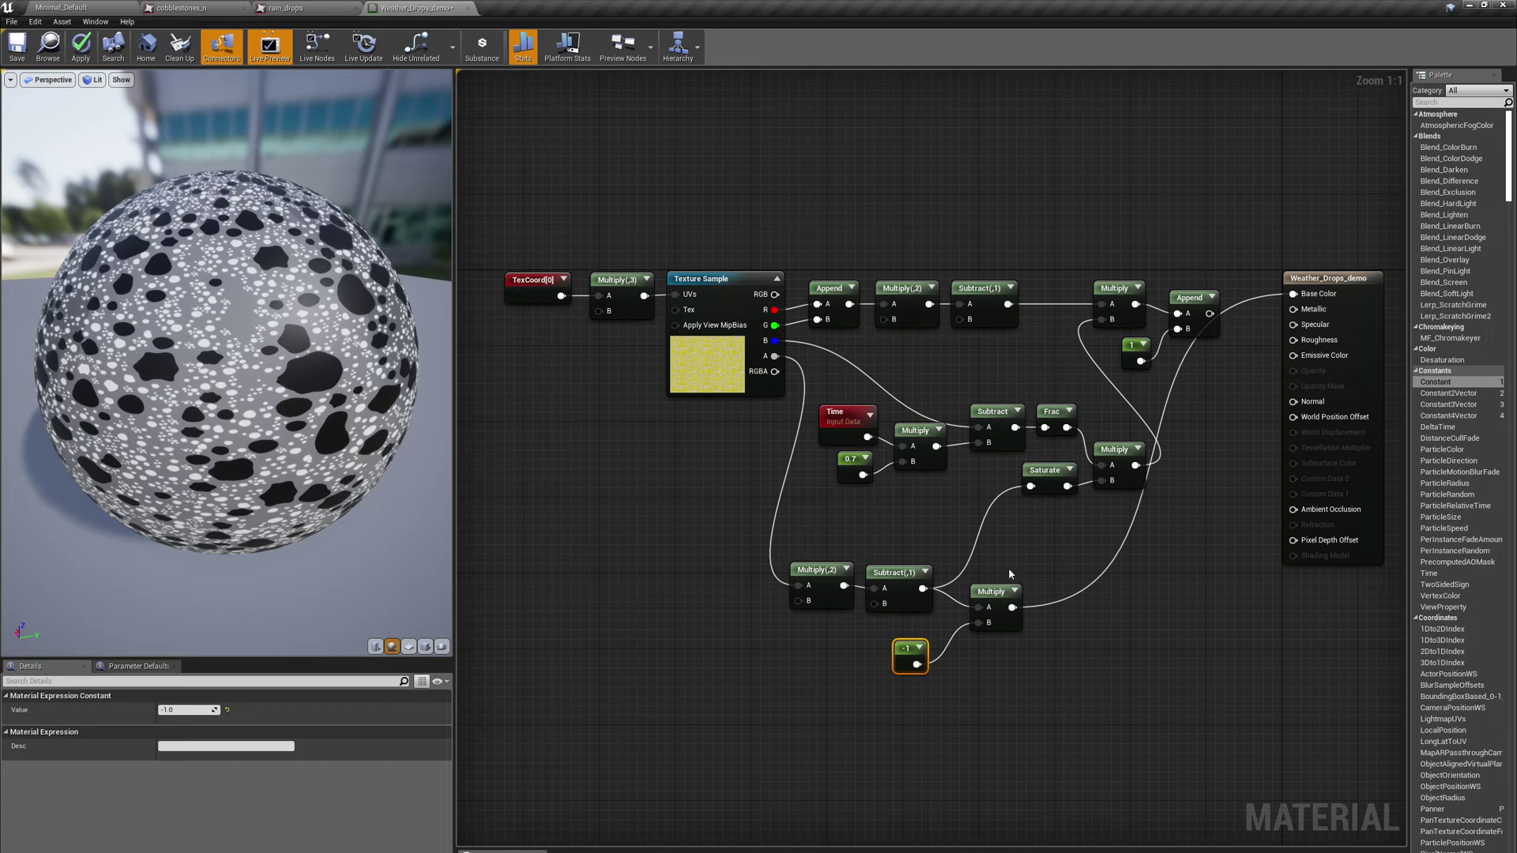
# Add a Power node with exponent 10 fed by the inverted mask Multiply, connect it to Base Color, and place it beside the Multiply
pyautogui.rightClick(1071, 662)
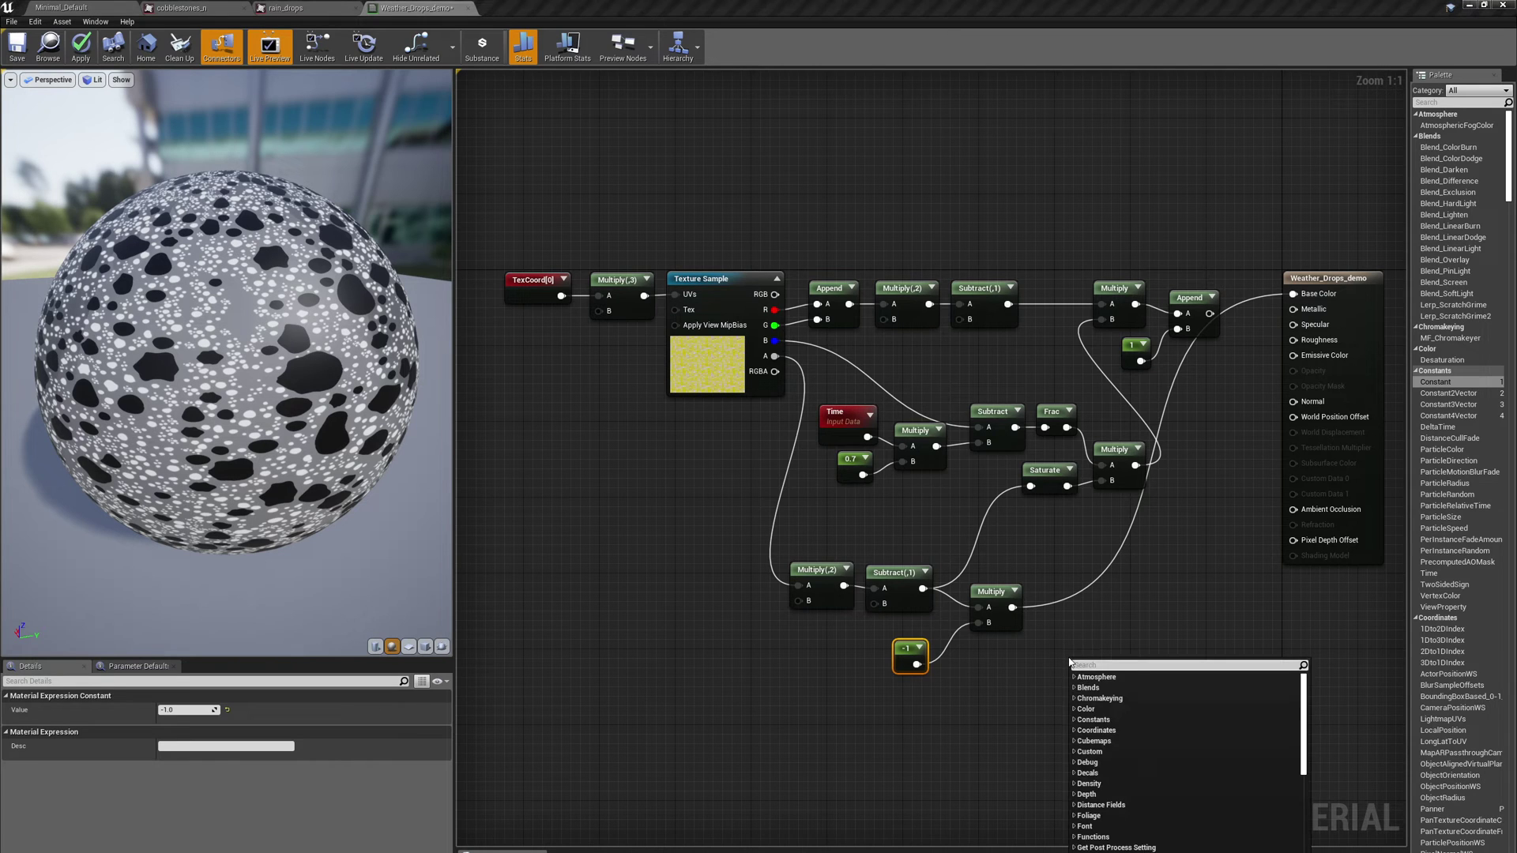
pyautogui.write('power')
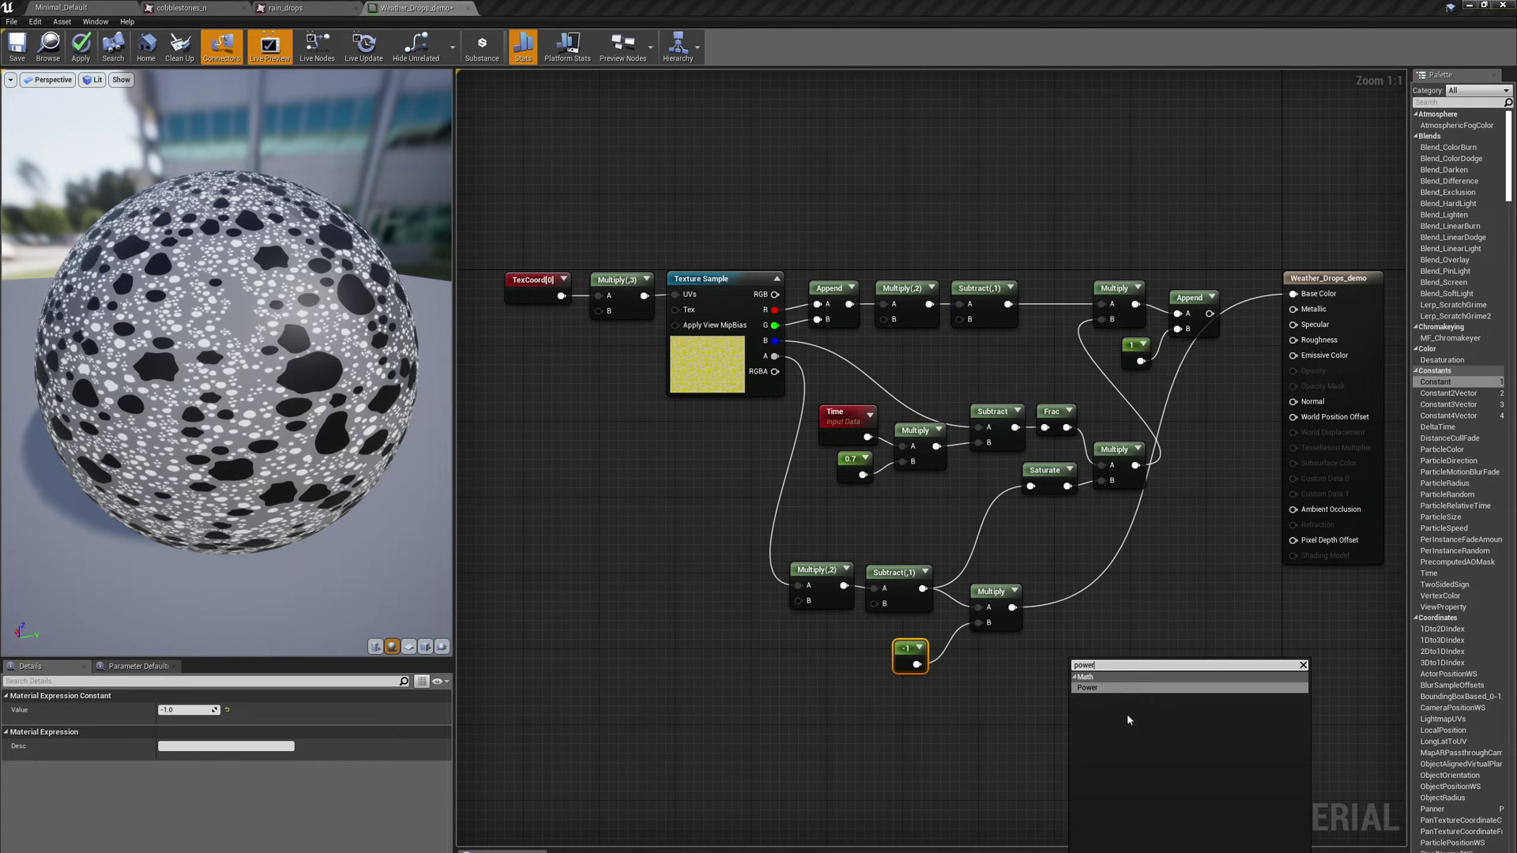
pyautogui.click(1088, 688)
pyautogui.moveTo(1011, 607); pyautogui.dragTo(1077, 680)
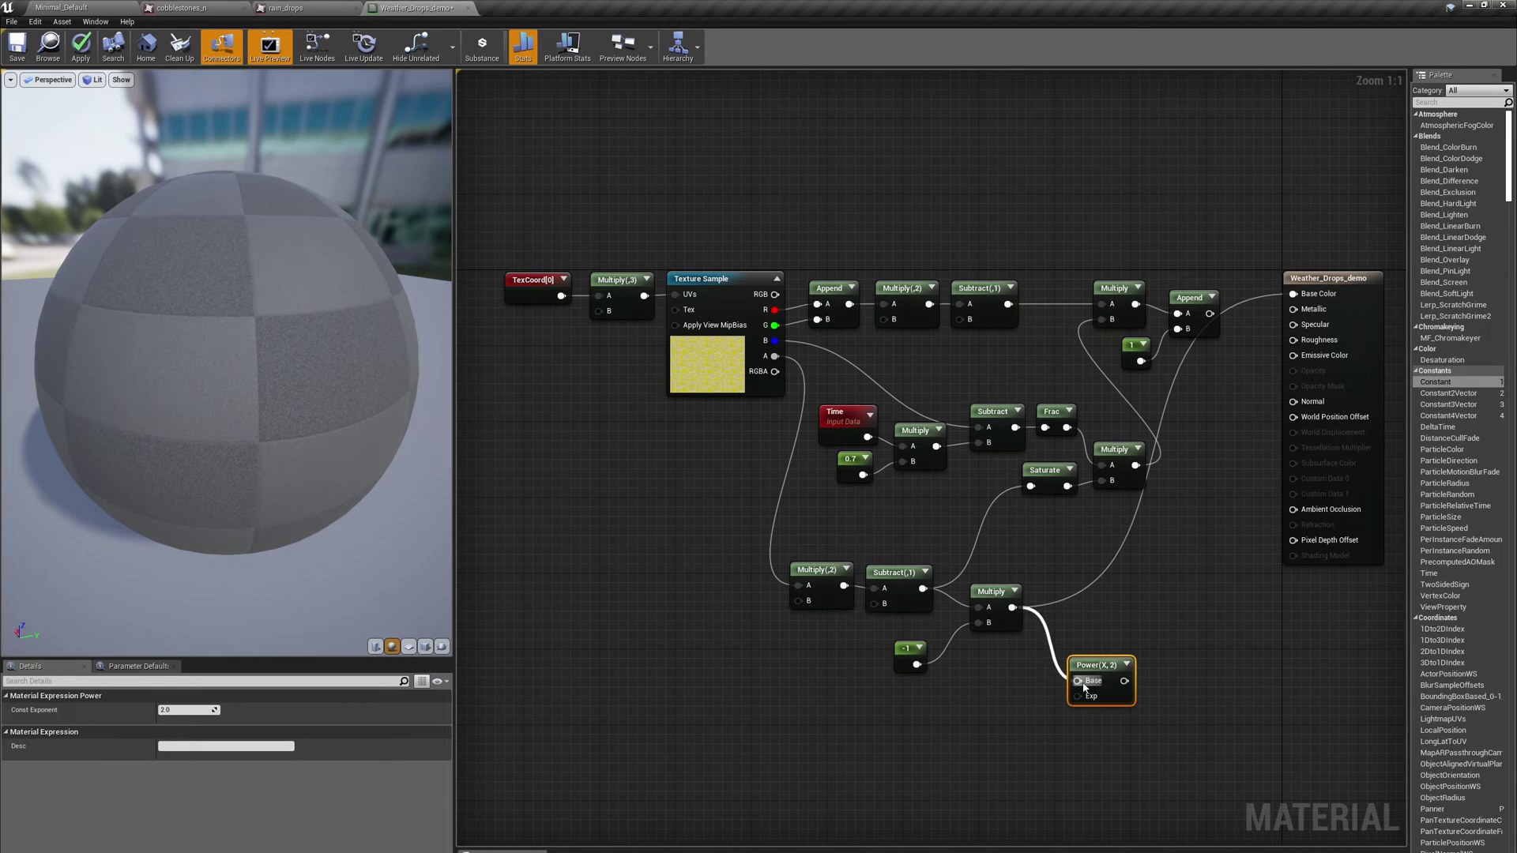
pyautogui.click(181, 710)
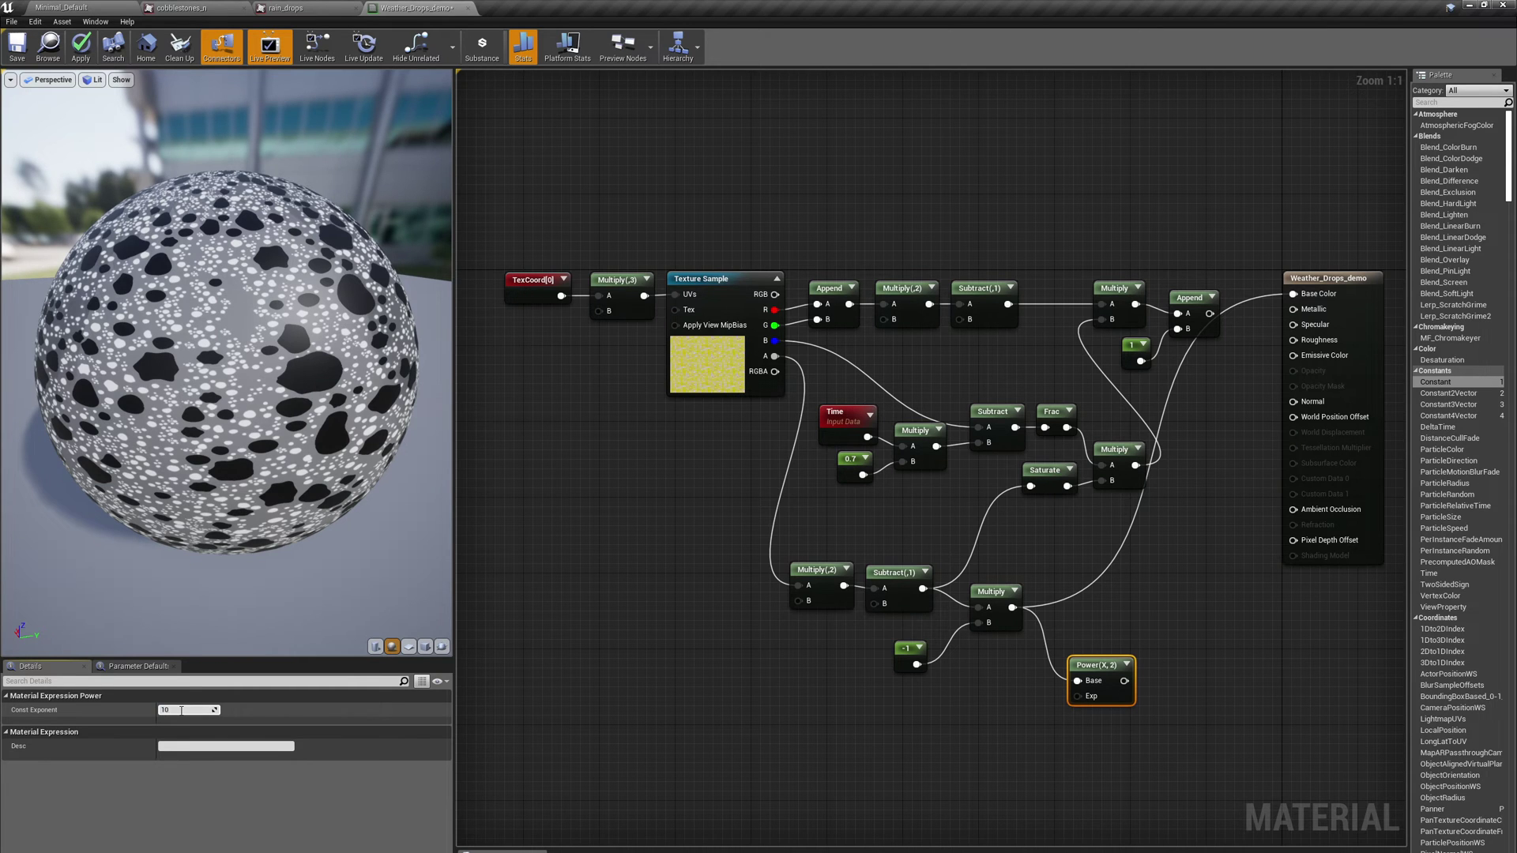
pyautogui.press('Return')
pyautogui.moveTo(1133, 684); pyautogui.dragTo(1290, 294)
pyautogui.moveTo(1094, 662); pyautogui.dragTo(1056, 591)
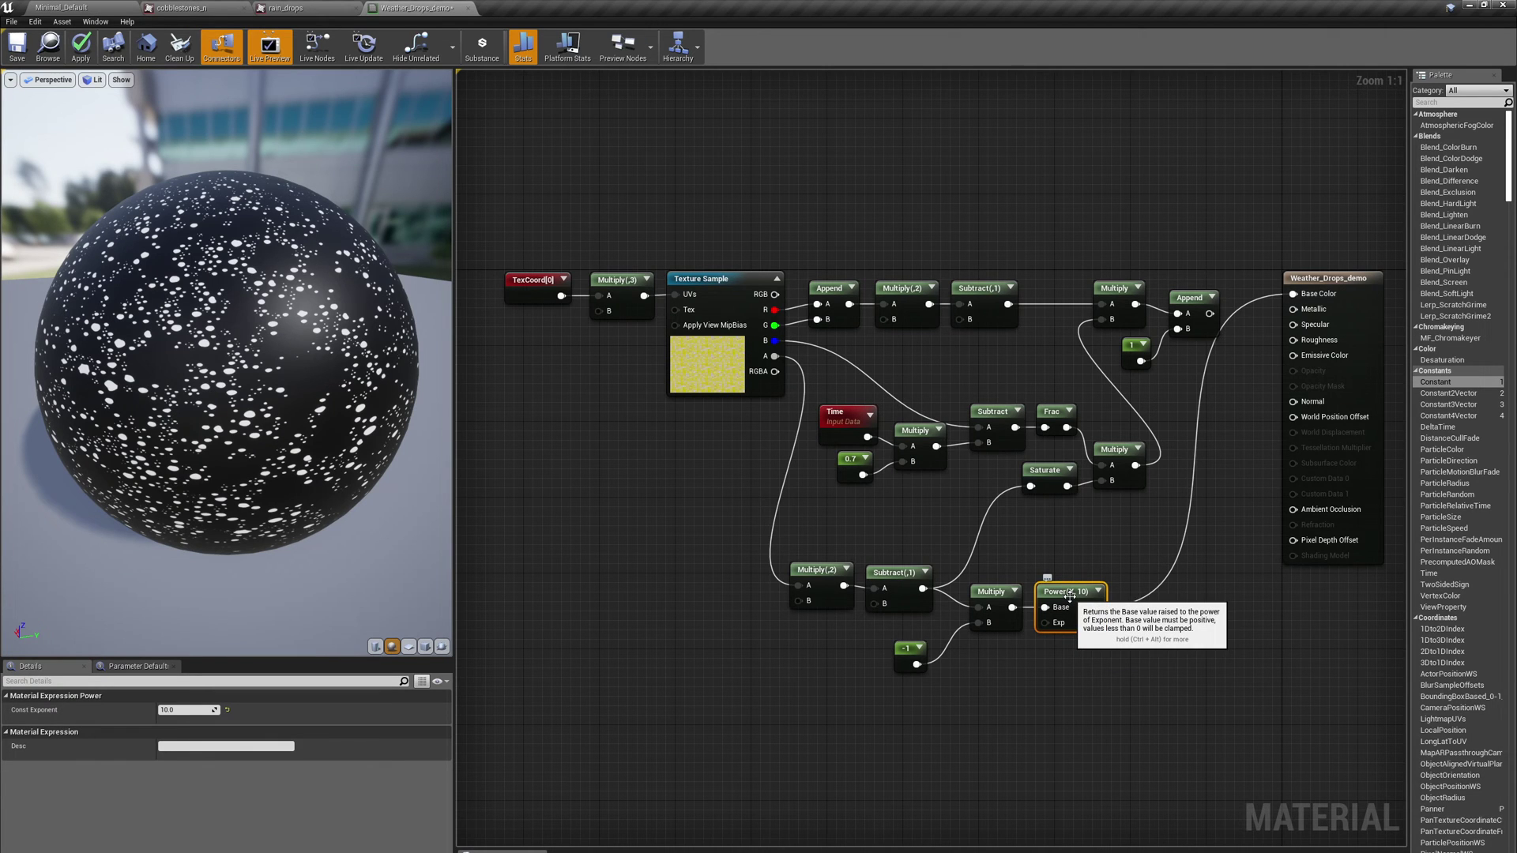
# Add a Saturate node after the Power node and move the whole alpha mask node group up beneath the time nodes
pyautogui.rightClick(1174, 618)
pyautogui.write('sat')
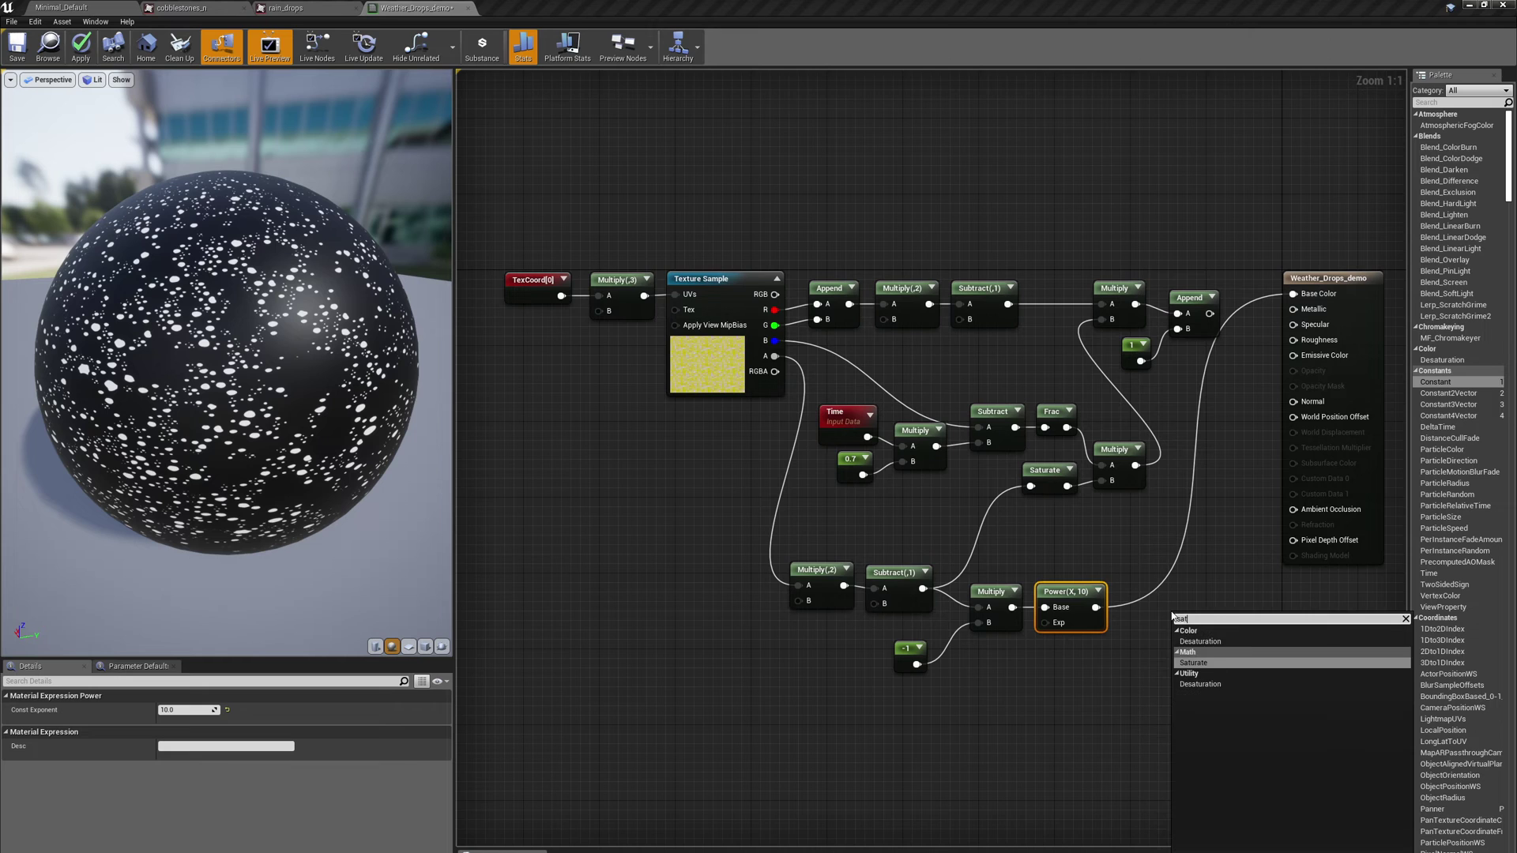
pyautogui.click(1193, 663)
pyautogui.moveTo(1096, 607); pyautogui.dragTo(1136, 593)
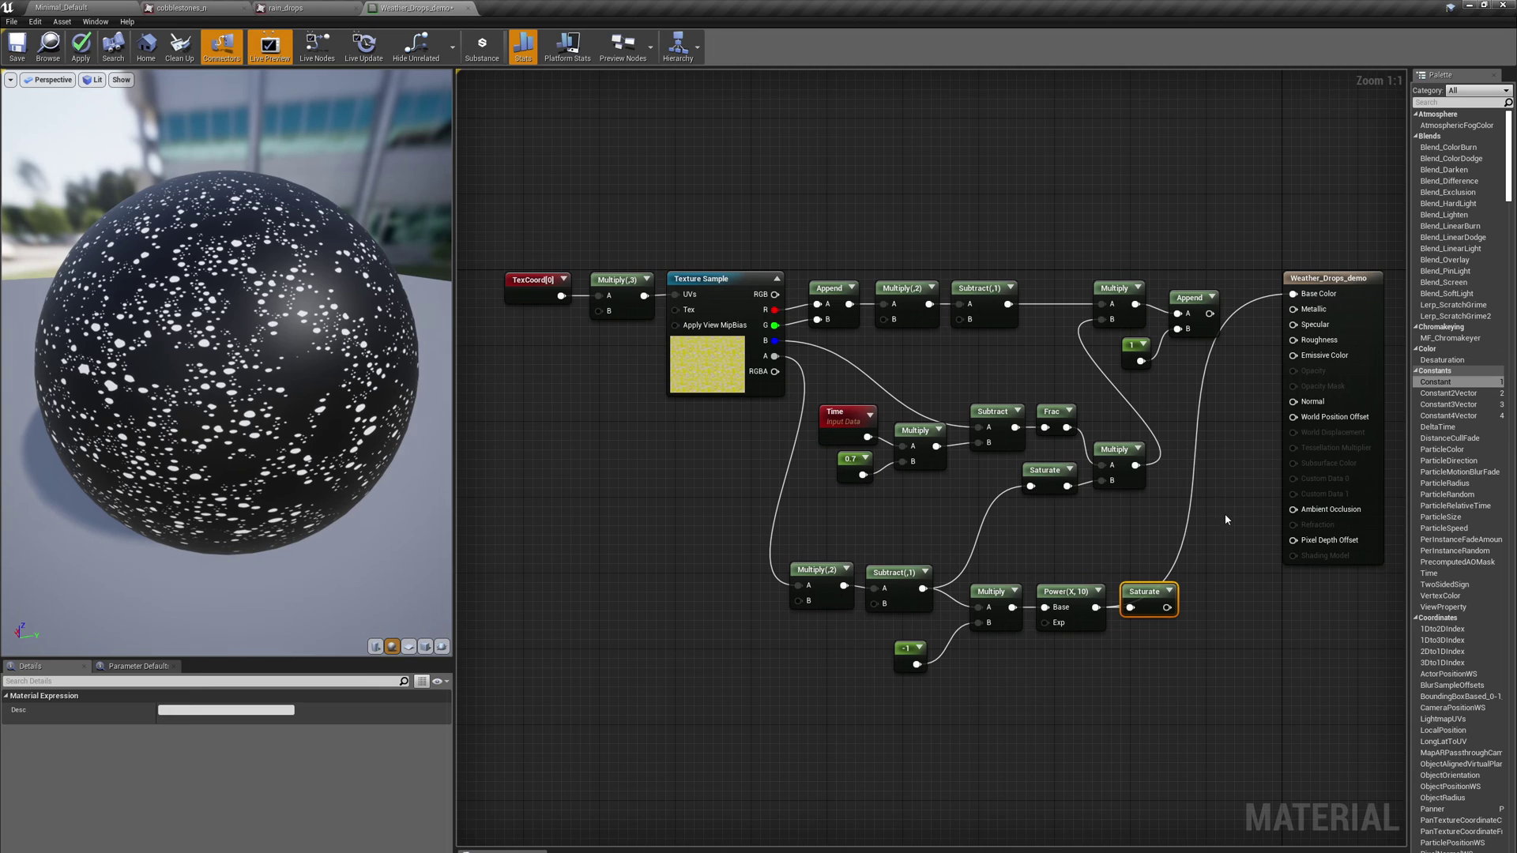
pyautogui.moveTo(767, 553); pyautogui.dragTo(1168, 722)
pyautogui.moveTo(1146, 592); pyautogui.dragTo(1106, 556)
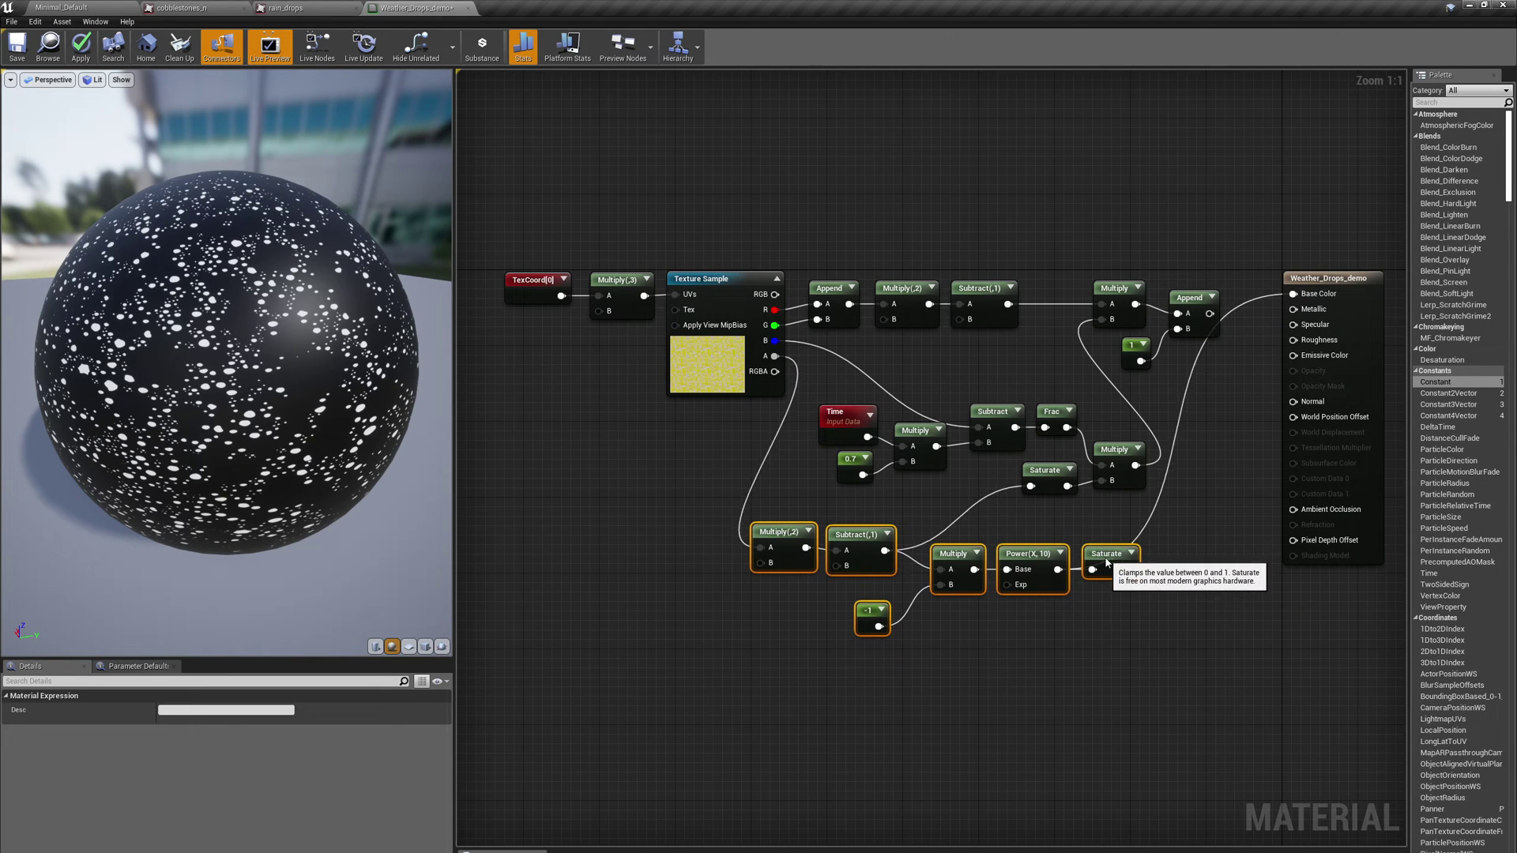
# Insert an Add node combining the animated drops Multiply (A) with the static drops Saturate (B), and place it beside that Multiply
pyautogui.moveTo(835, 389); pyautogui.dragTo(1116, 517)
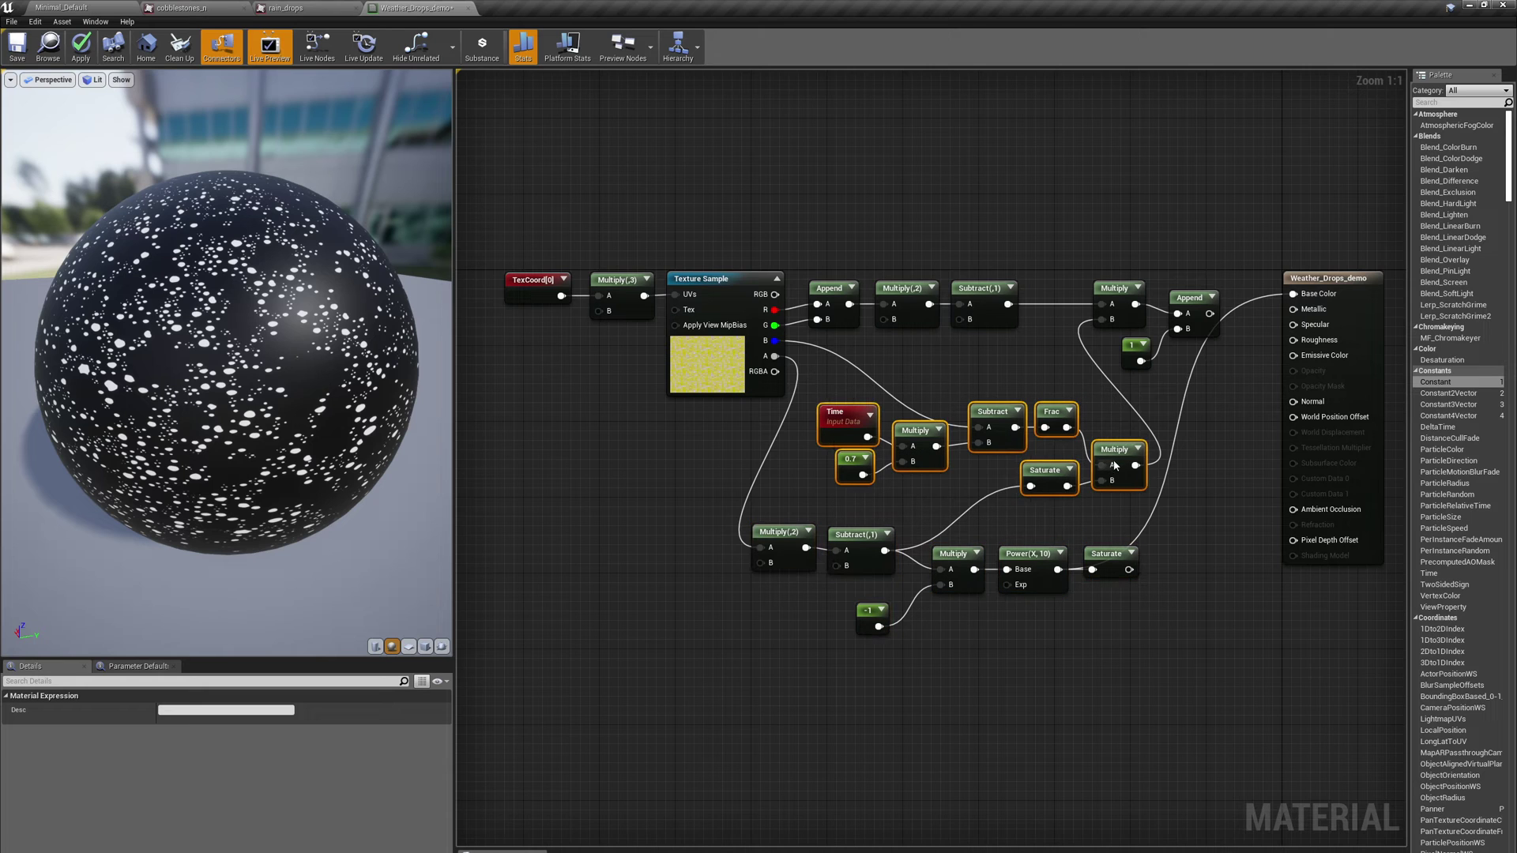
pyautogui.moveTo(1115, 465); pyautogui.dragTo(1097, 465)
pyautogui.rightClick(1178, 515)
pyautogui.write('add')
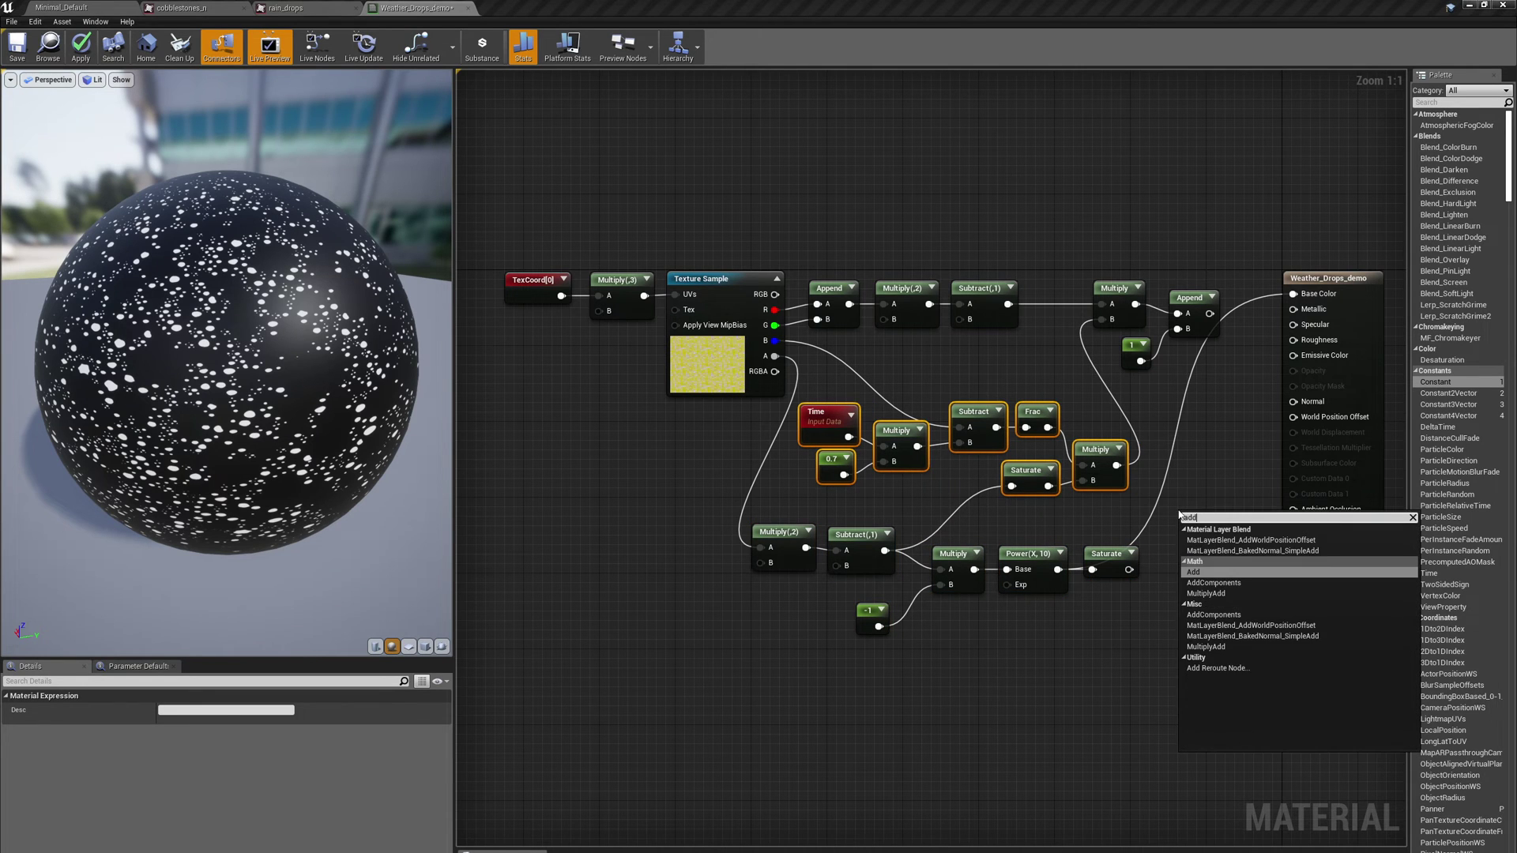
pyautogui.click(1197, 572)
pyautogui.moveTo(1116, 466); pyautogui.dragTo(1188, 548)
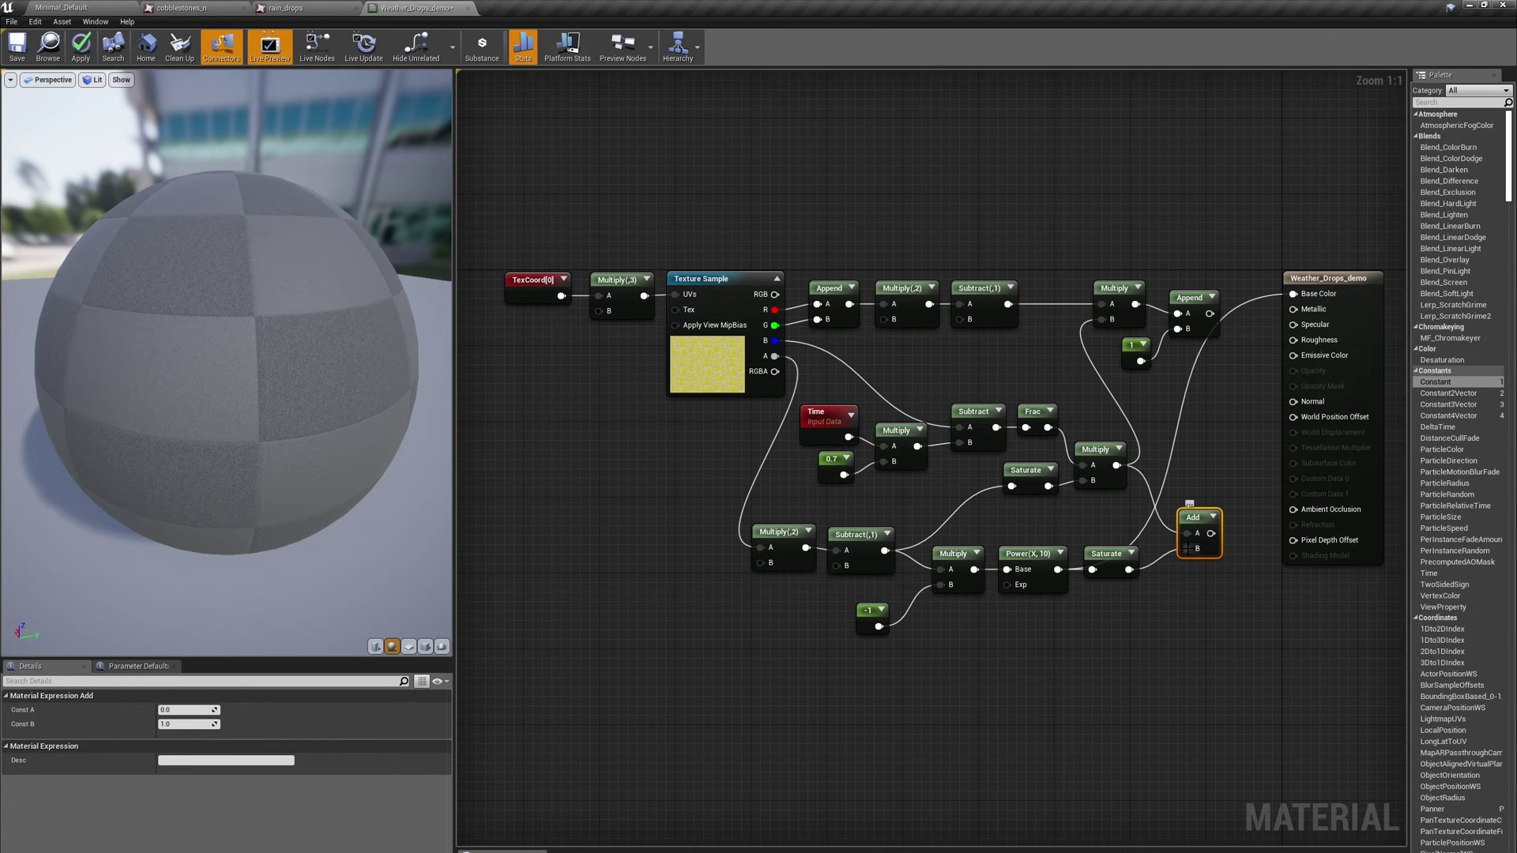
pyautogui.moveTo(1195, 518); pyautogui.dragTo(1175, 488)
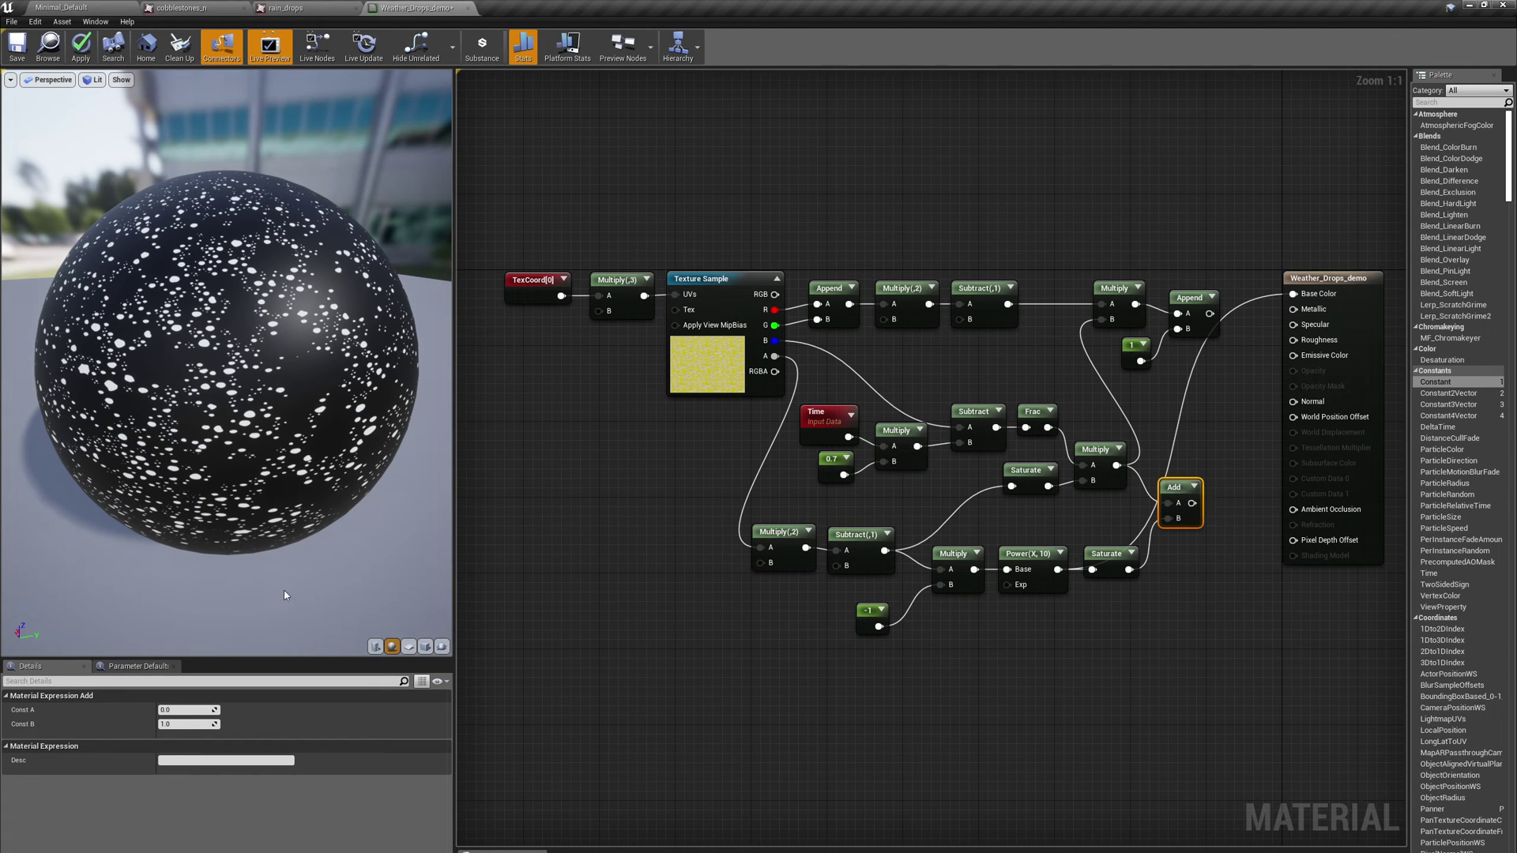
pyautogui.moveTo(1175, 488); pyautogui.dragTo(1175, 450)
# Connect the Add output to the upper Multiply's B input, reconnect the final Append to Normal, and disconnect Base Color
pyautogui.moveTo(823, 378); pyautogui.dragTo(1103, 501)
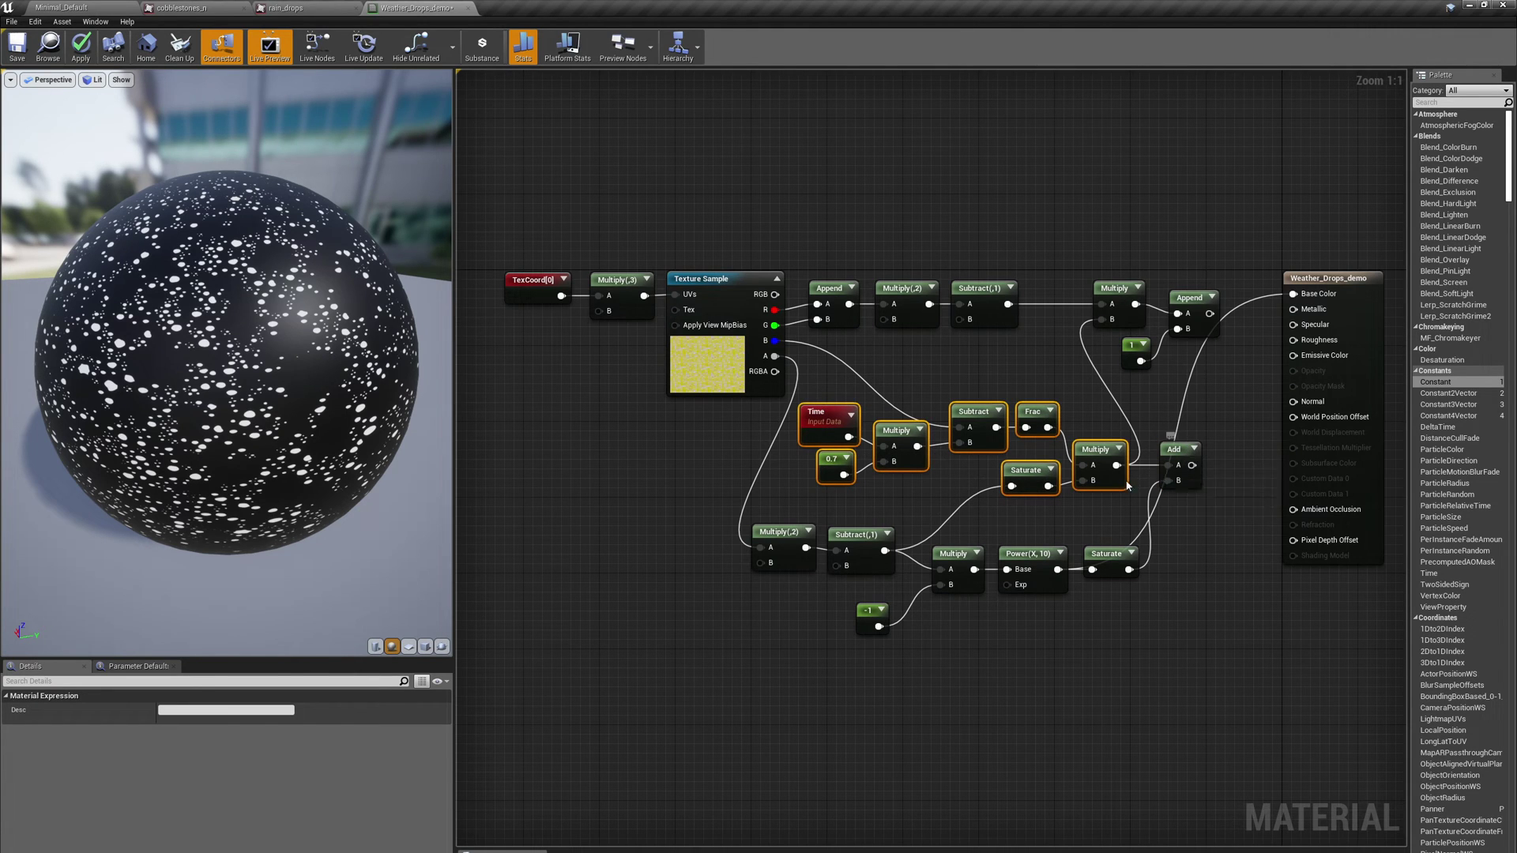
pyautogui.moveTo(768, 510); pyautogui.dragTo(1037, 629)
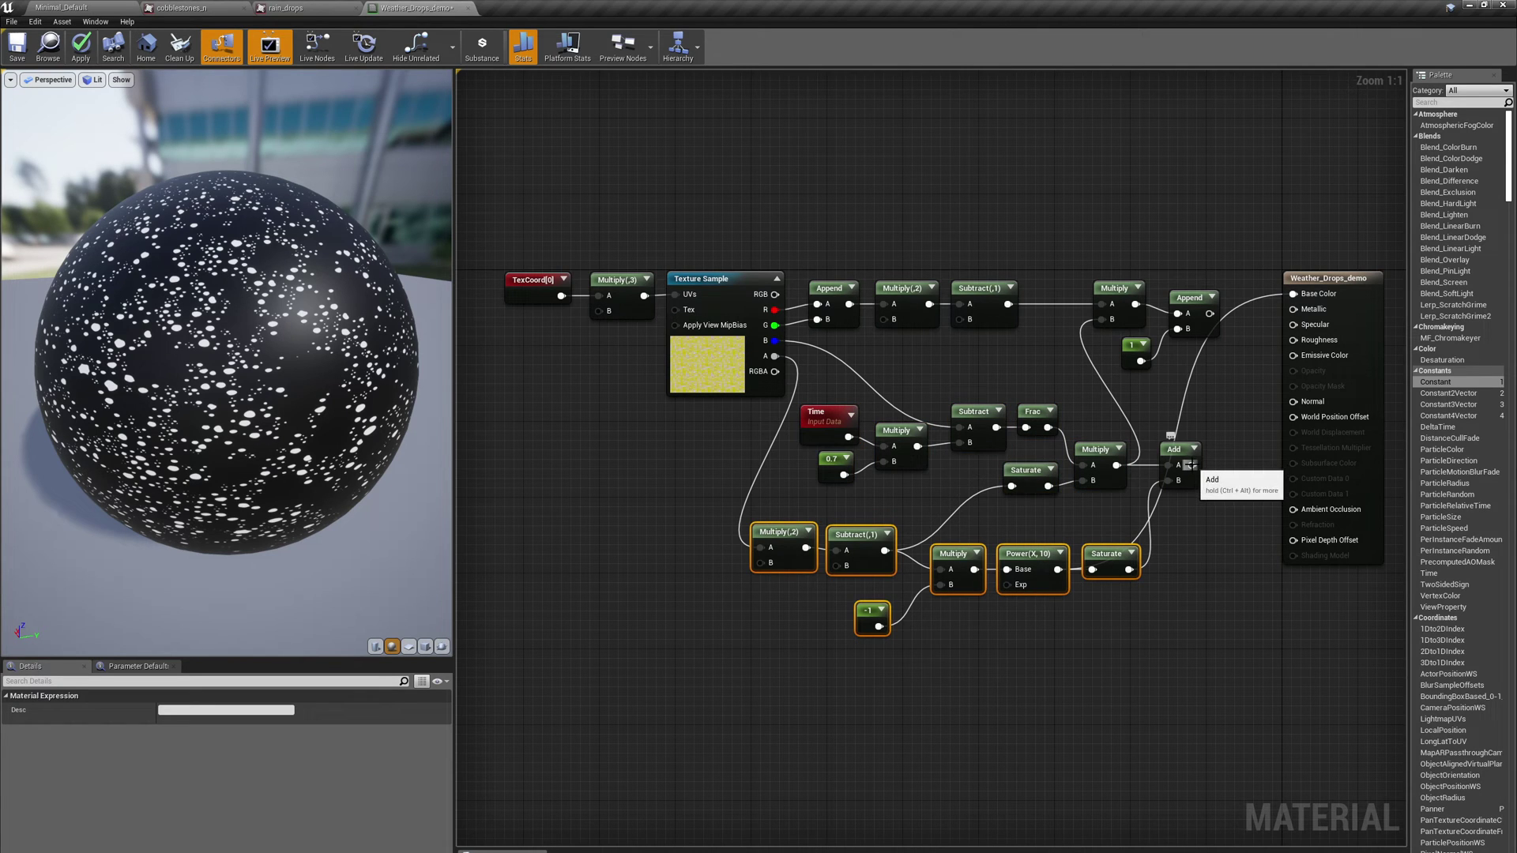
pyautogui.moveTo(1193, 466); pyautogui.dragTo(1099, 319)
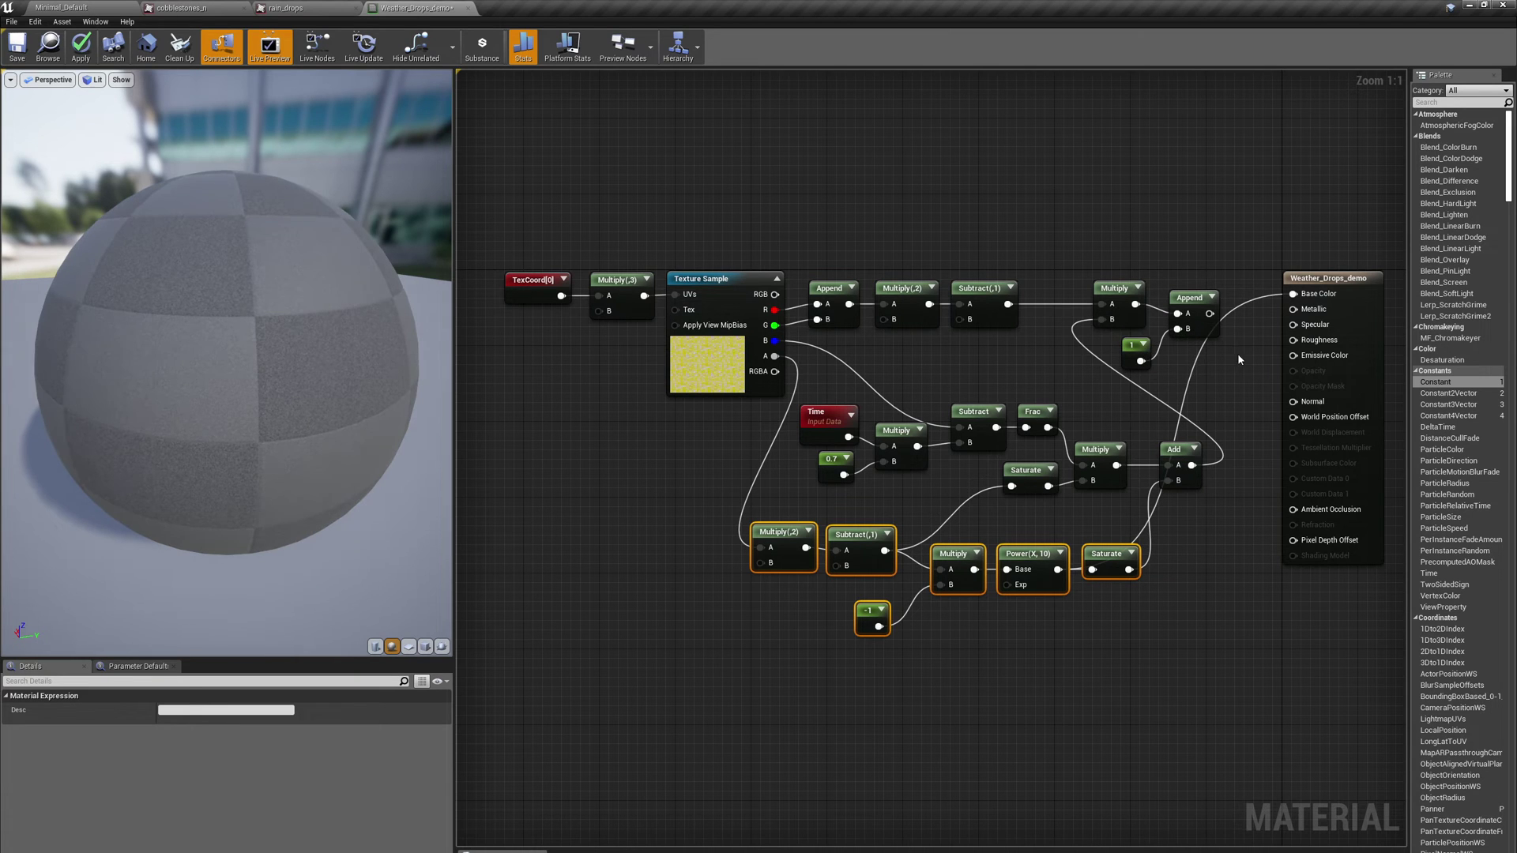
pyautogui.keyDown('ctrl'); pyautogui.moveTo(1210, 314); pyautogui.dragTo(1293, 401); pyautogui.keyUp('ctrl')
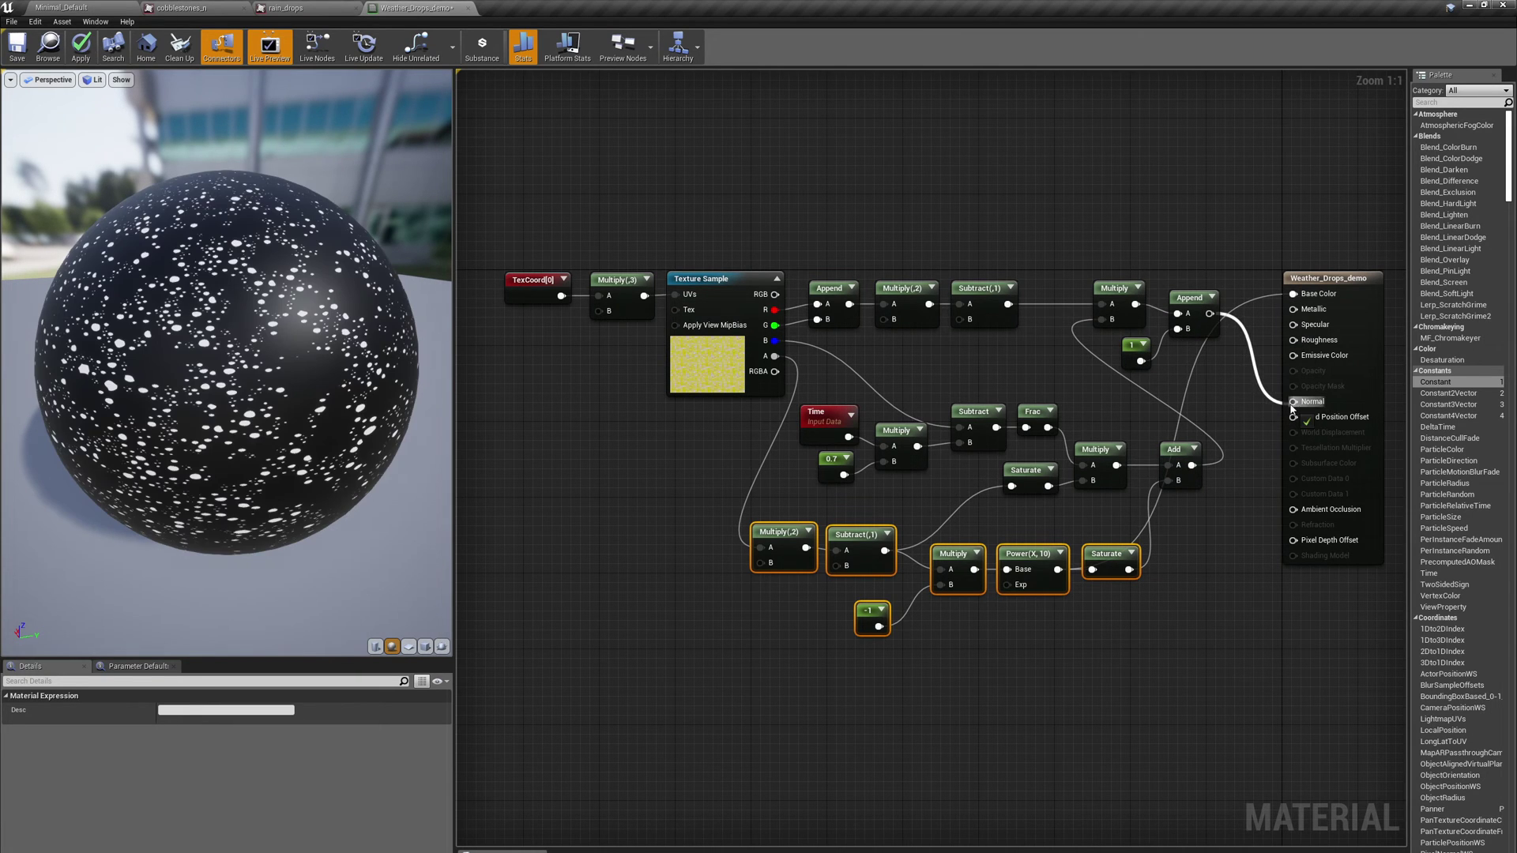
pyautogui.keyDown('alt'); pyautogui.click(1294, 294); pyautogui.keyUp('alt')
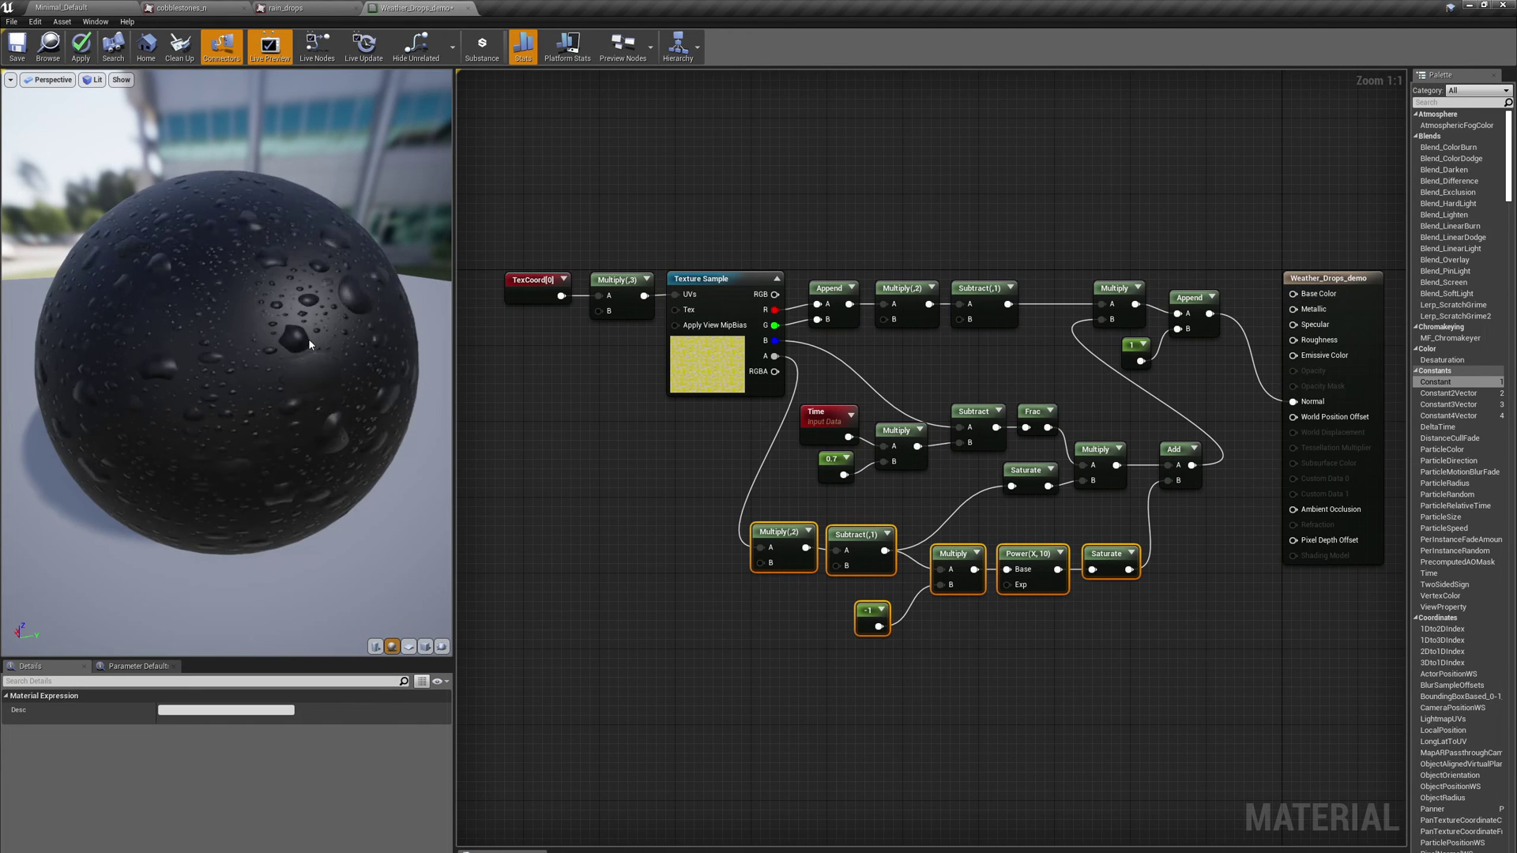
pyautogui.moveTo(329, 431); pyautogui.dragTo(227, 345)
pyautogui.moveTo(63, 304); pyautogui.dragTo(51, 301)
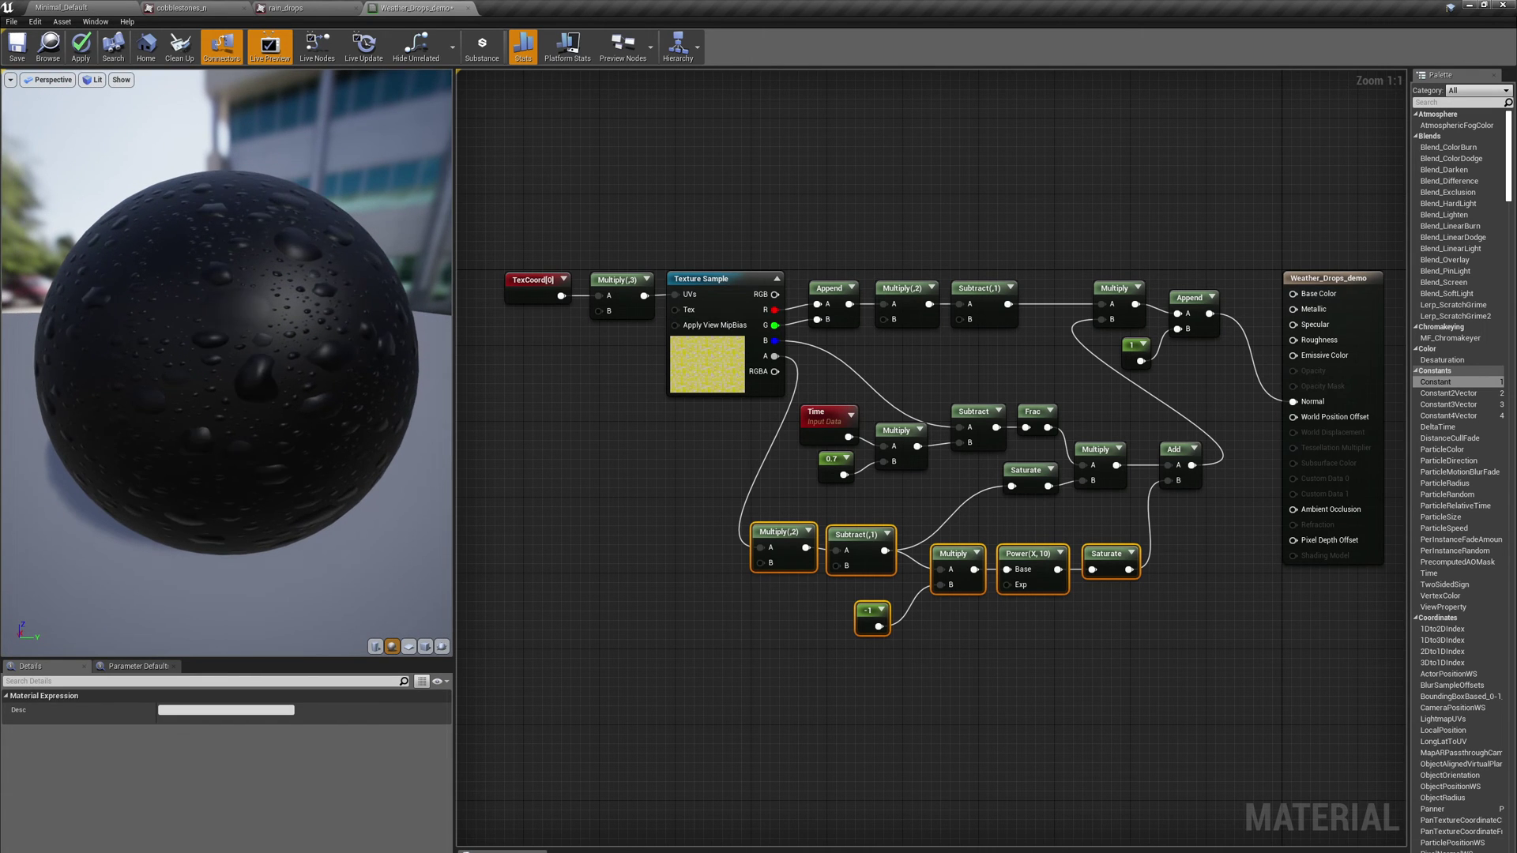
# Shift the texture, time, and alpha mask node groups and the Add node away from the material output to make room
pyautogui.moveTo(538, 231); pyautogui.dragTo(573, 301)
pyautogui.moveTo(784, 239); pyautogui.dragTo(1038, 349)
pyautogui.moveTo(993, 297); pyautogui.dragTo(841, 297)
pyautogui.moveTo(842, 374); pyautogui.dragTo(998, 444)
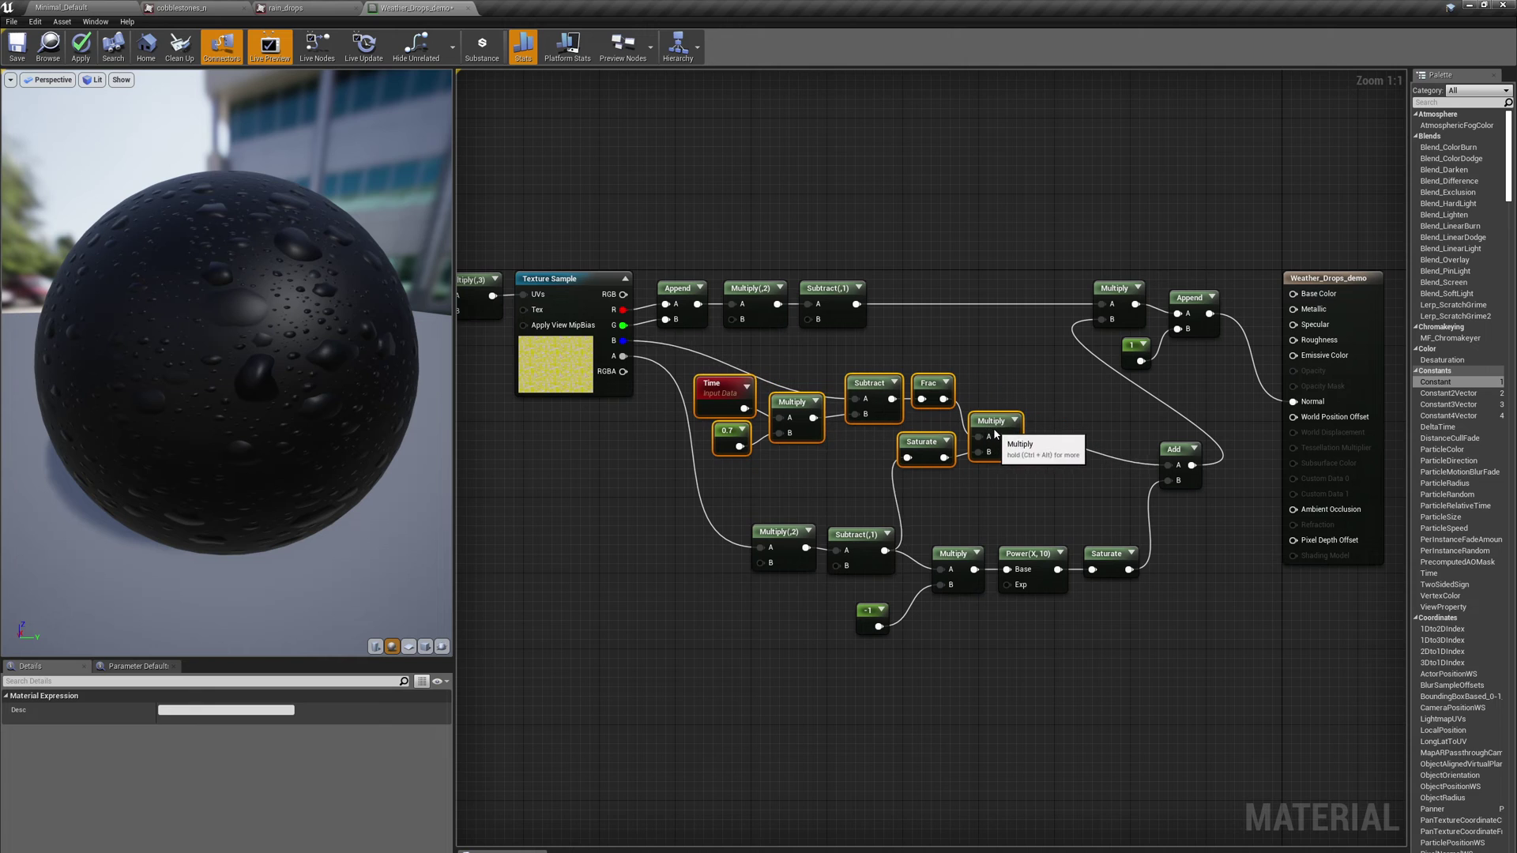
pyautogui.moveTo(743, 496); pyautogui.dragTo(1133, 701)
pyautogui.moveTo(686, 365); pyautogui.dragTo(1037, 498)
pyautogui.moveTo(780, 497); pyautogui.dragTo(1028, 629)
pyautogui.moveTo(1134, 662); pyautogui.dragTo(1134, 649)
pyautogui.moveTo(1114, 558); pyautogui.dragTo(944, 577)
pyautogui.moveTo(1171, 452); pyautogui.dragTo(1068, 432)
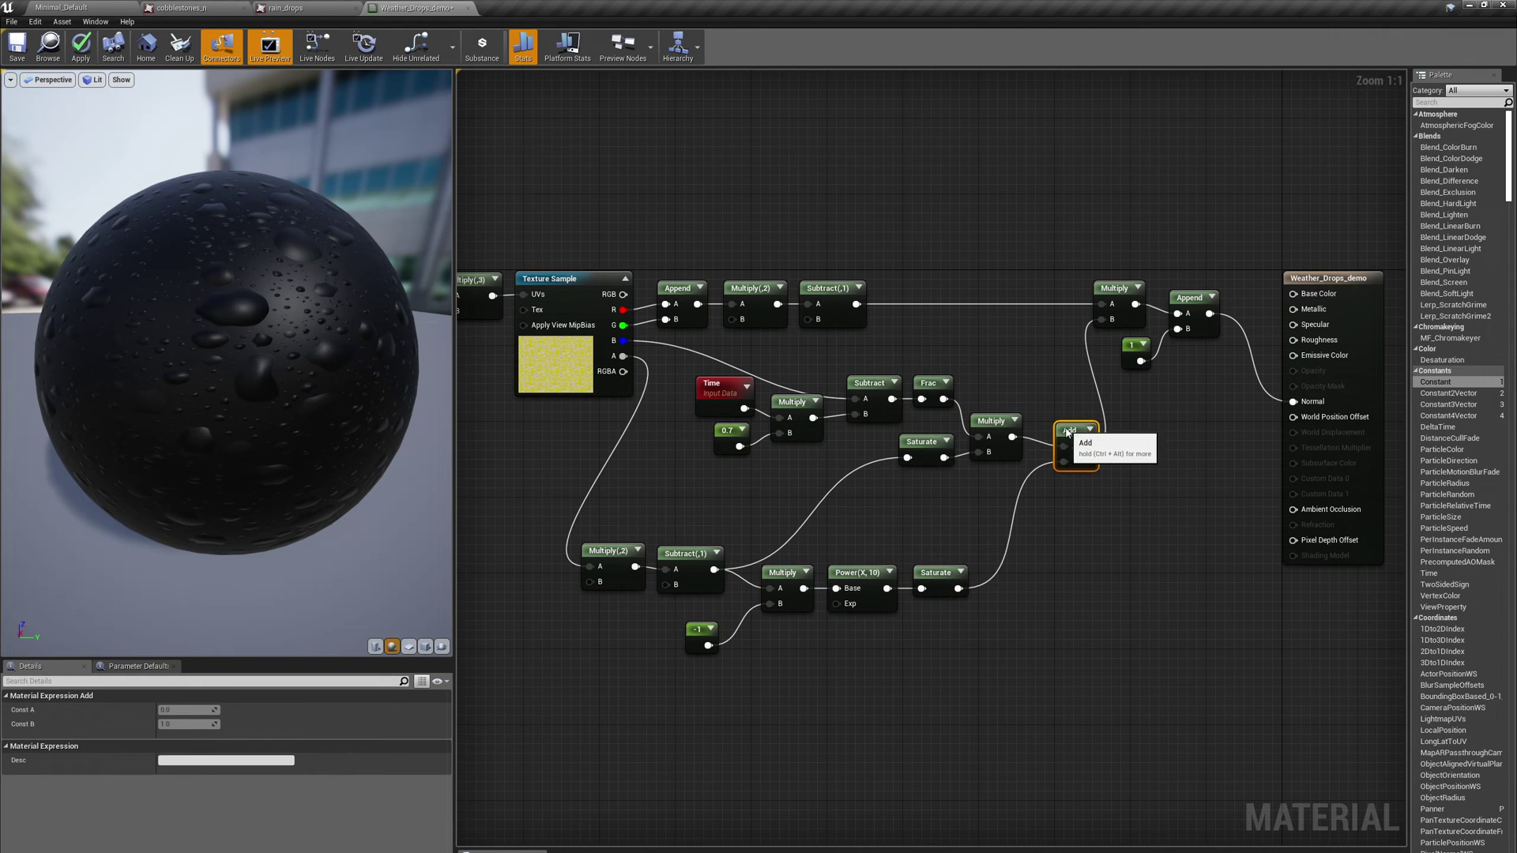
# Add a Multiply node between the Add node and the material output
pyautogui.rightClick(1160, 448)
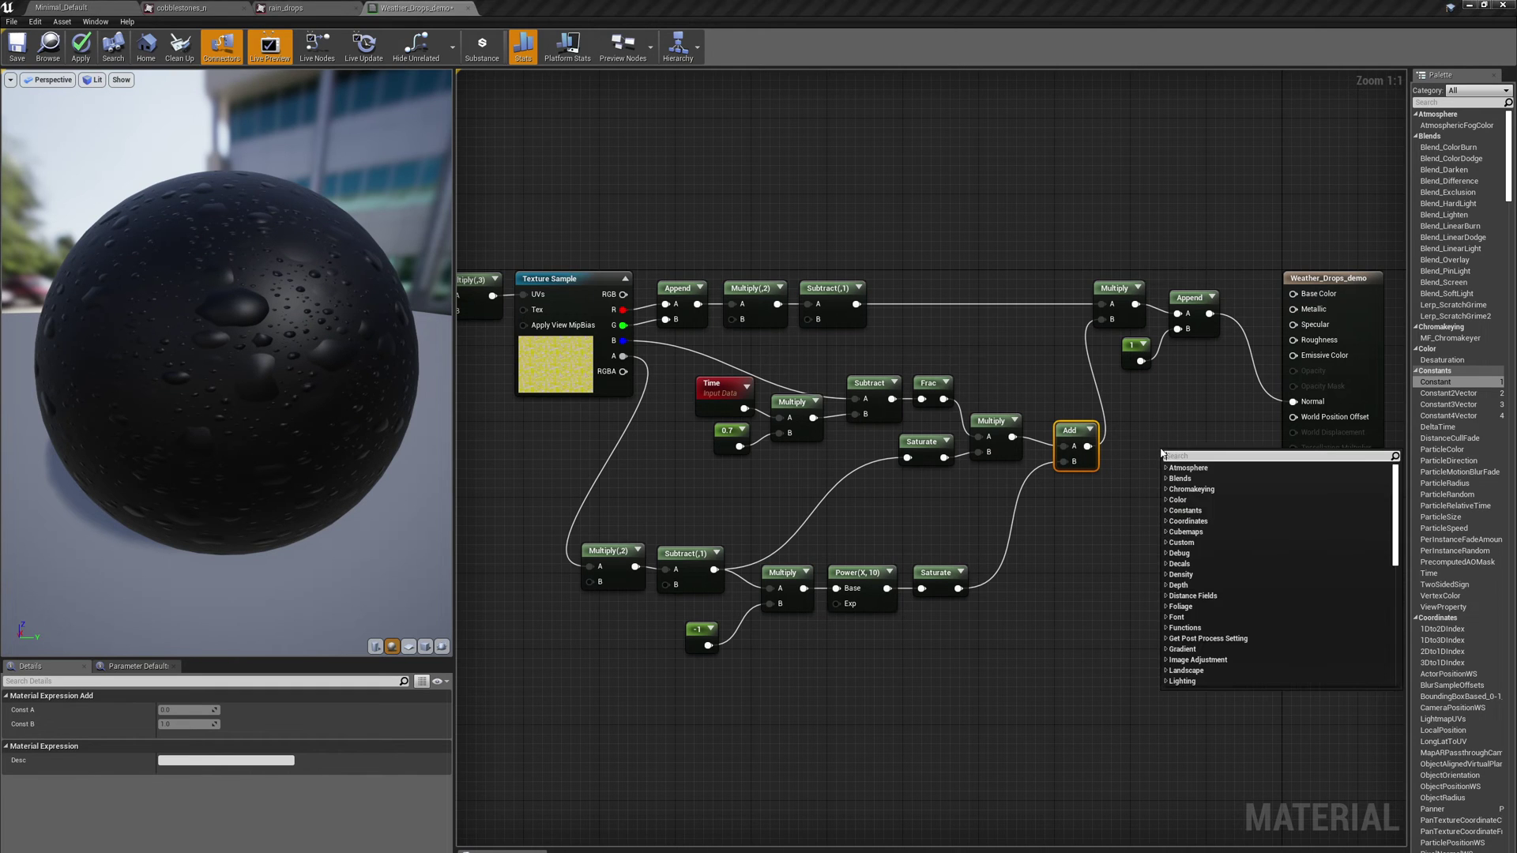
pyautogui.write('mul')
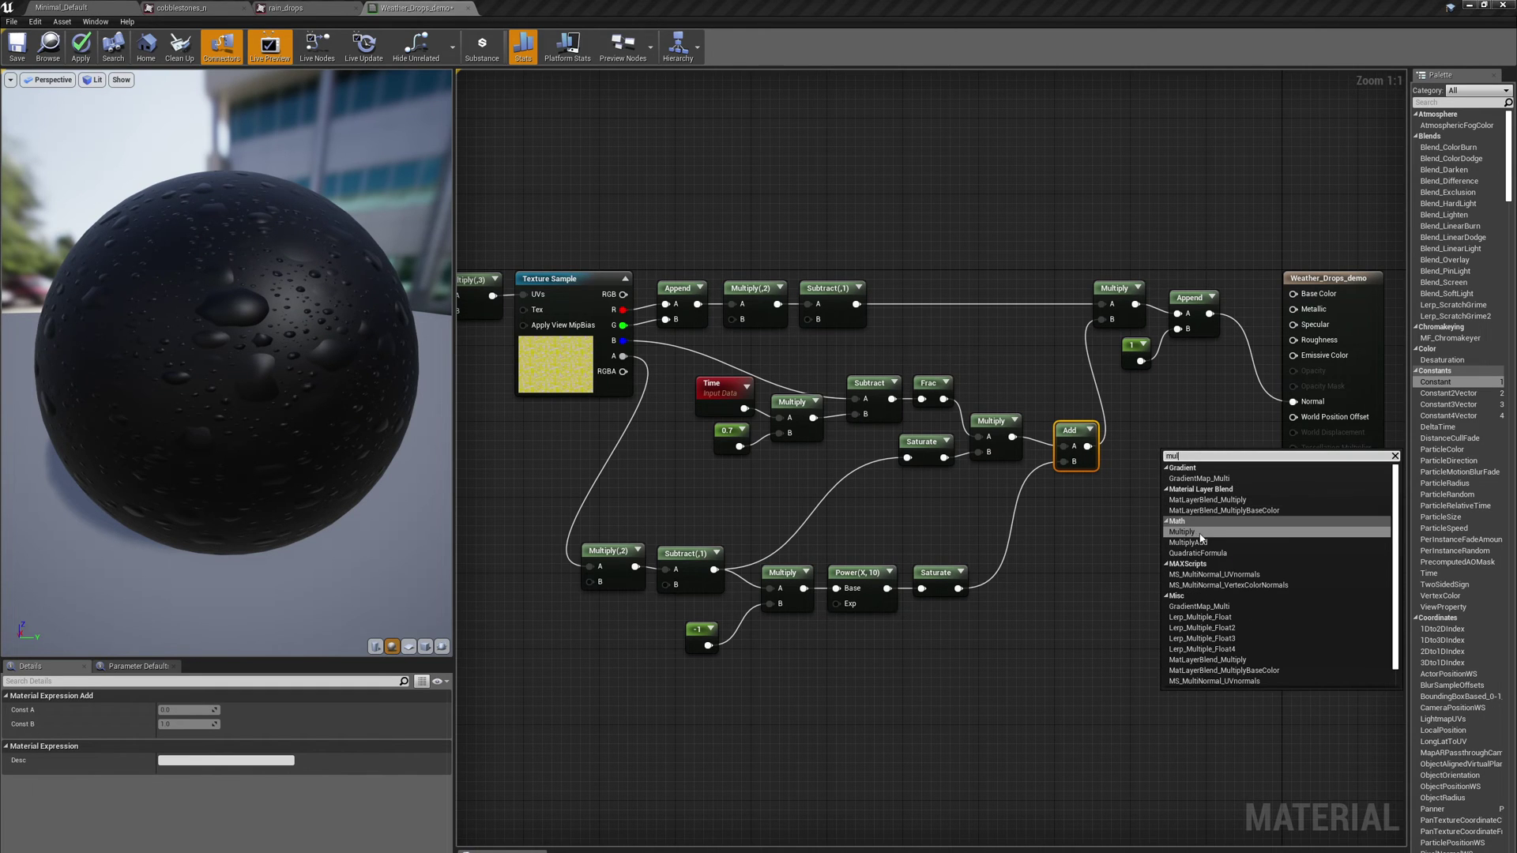
pyautogui.press('Return')
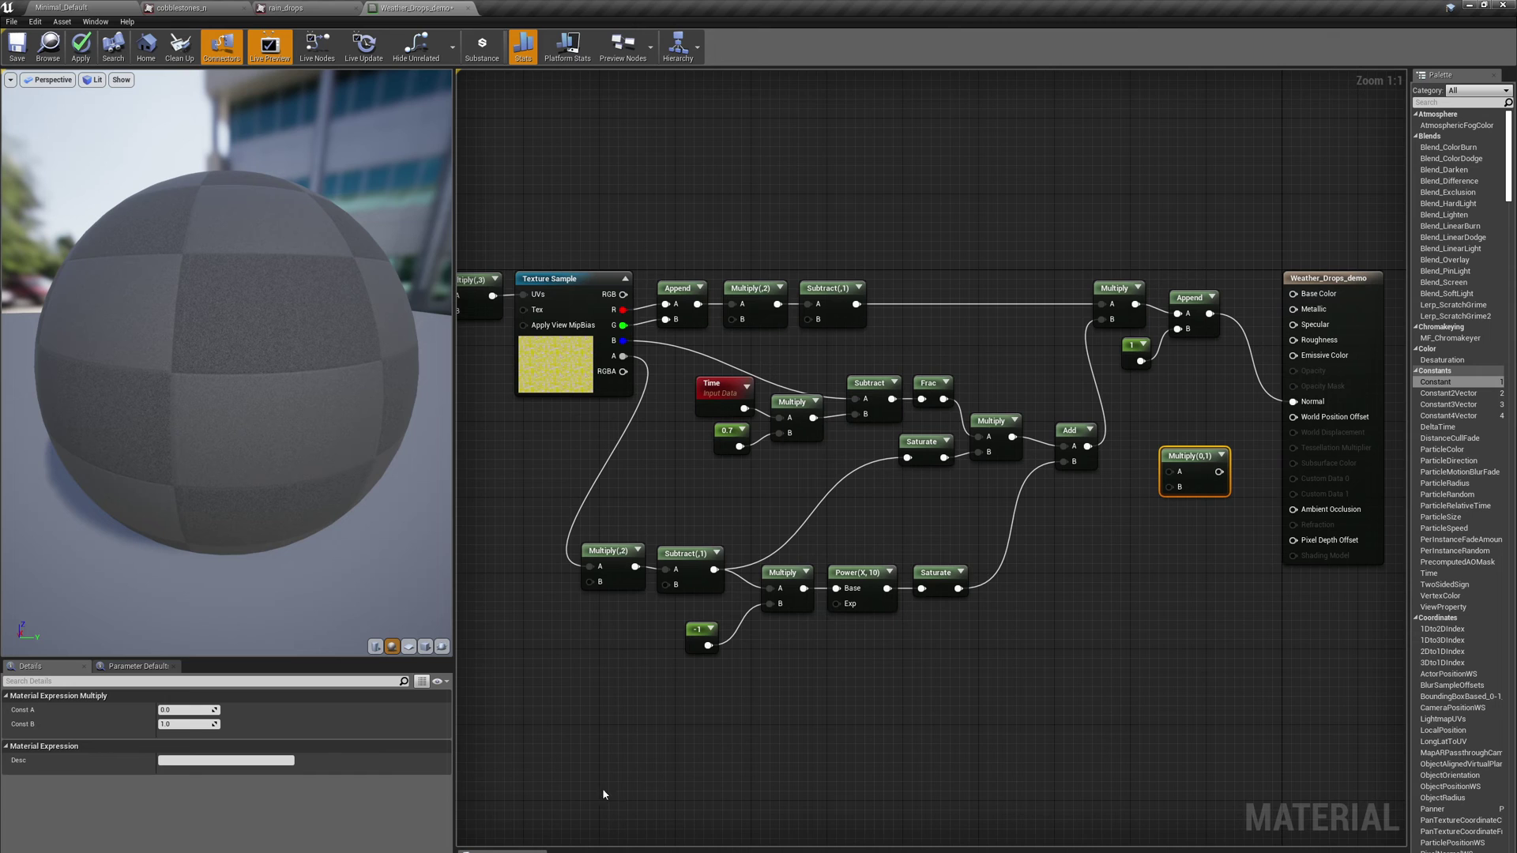
pyautogui.moveTo(291, 491); pyautogui.dragTo(281, 375)
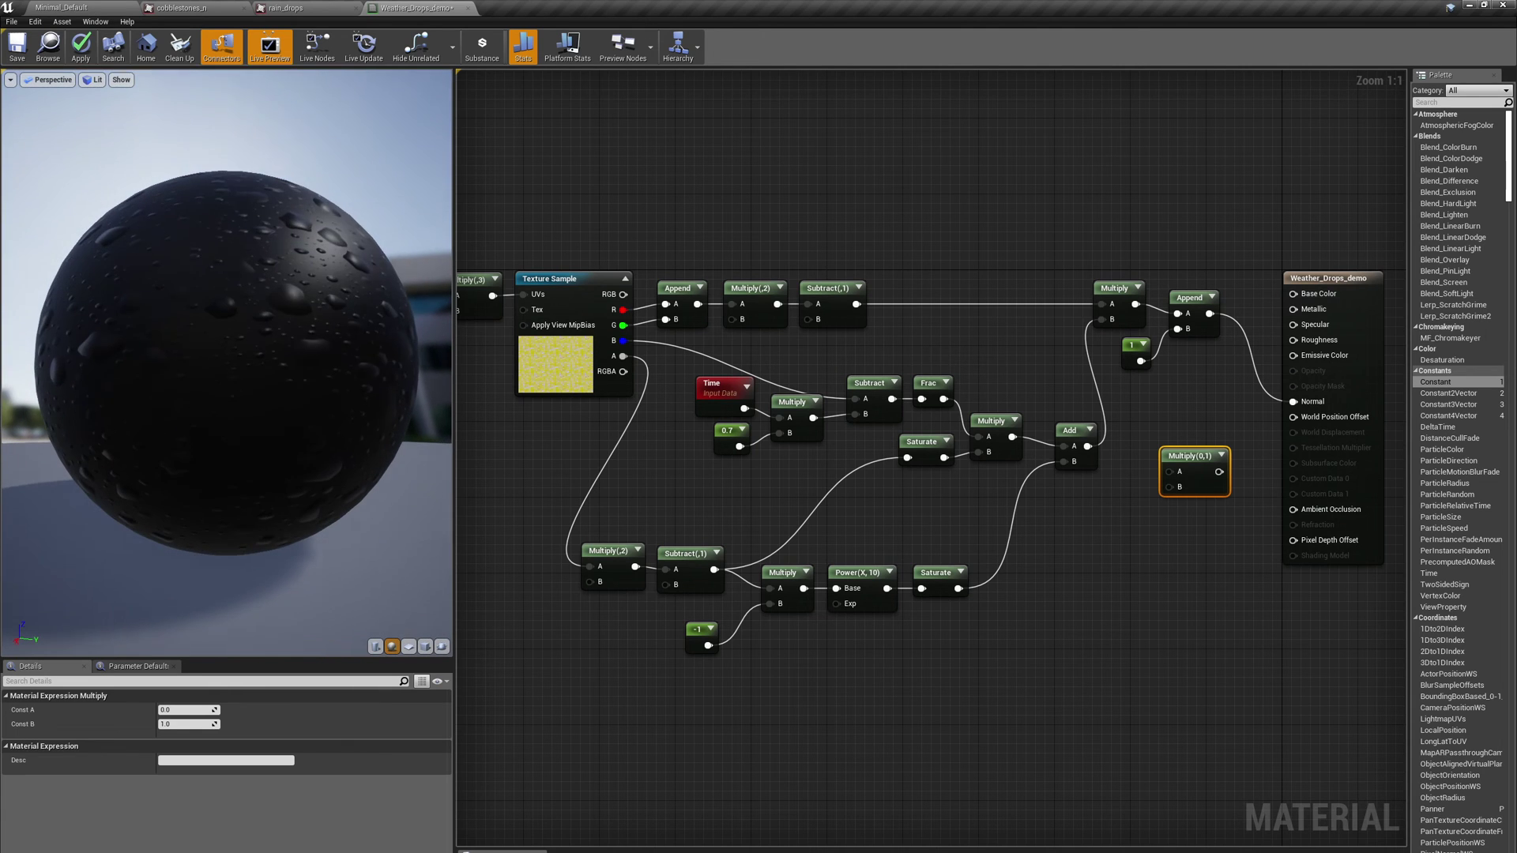
# Add a VertexNormalWS node beneath the alpha mask node group
pyautogui.rightClick(636, 732)
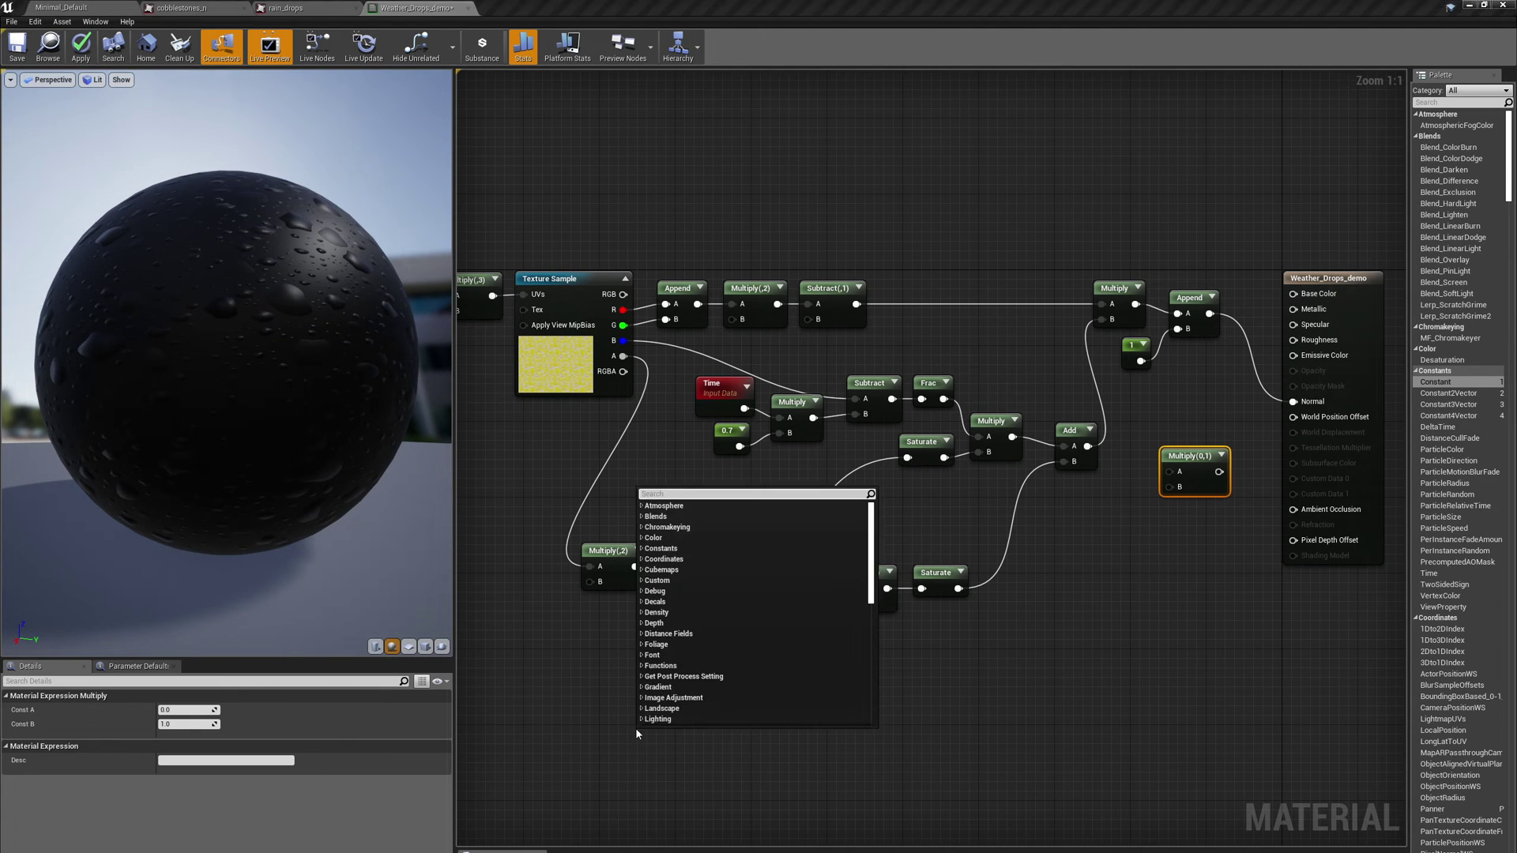
pyautogui.write('vertex')
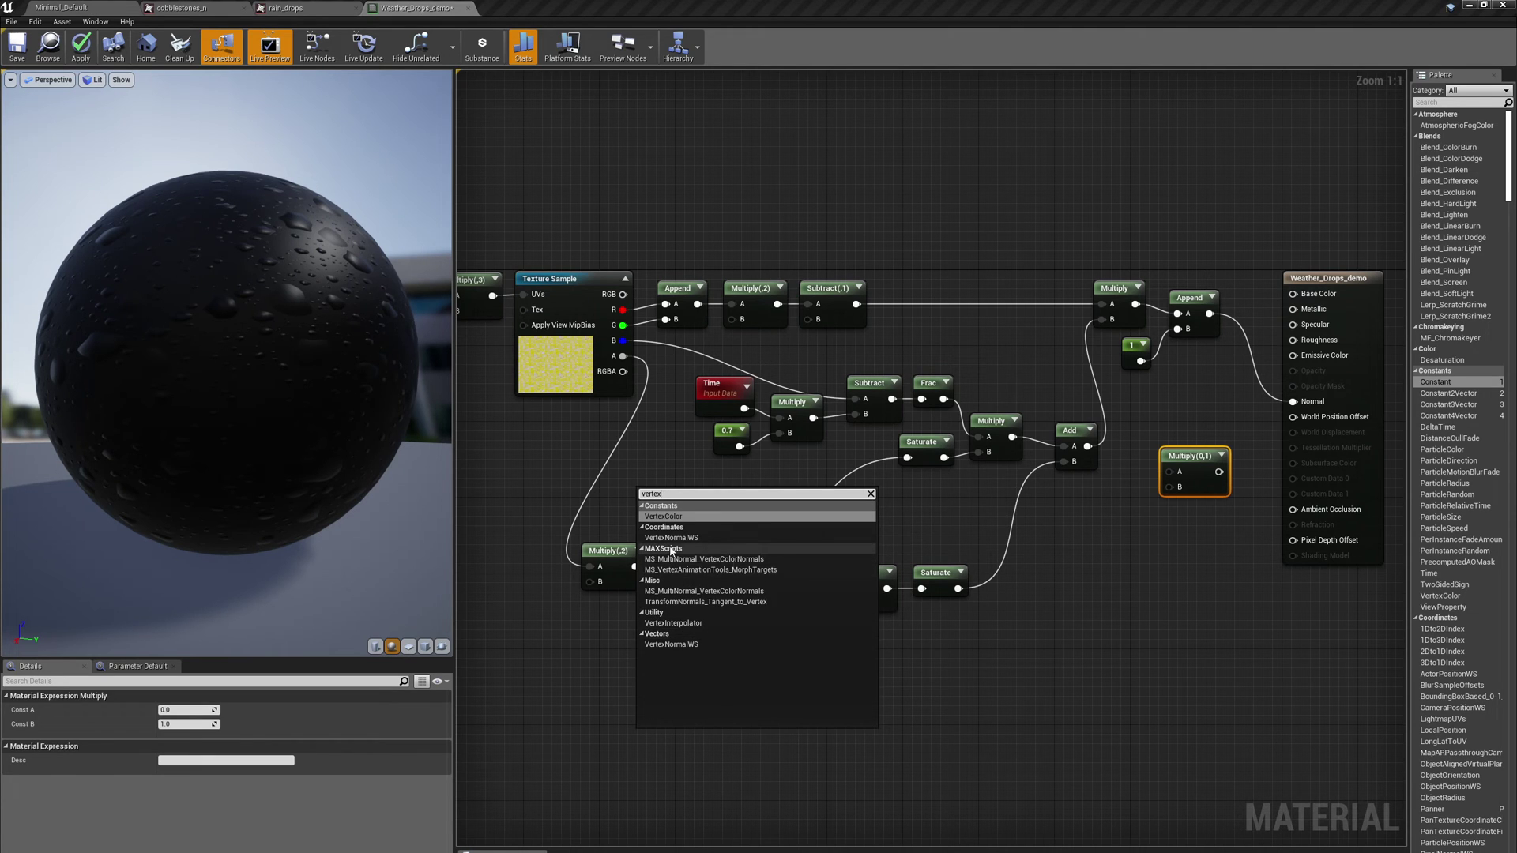
pyautogui.click(671, 538)
pyautogui.moveTo(694, 744); pyautogui.dragTo(658, 713)
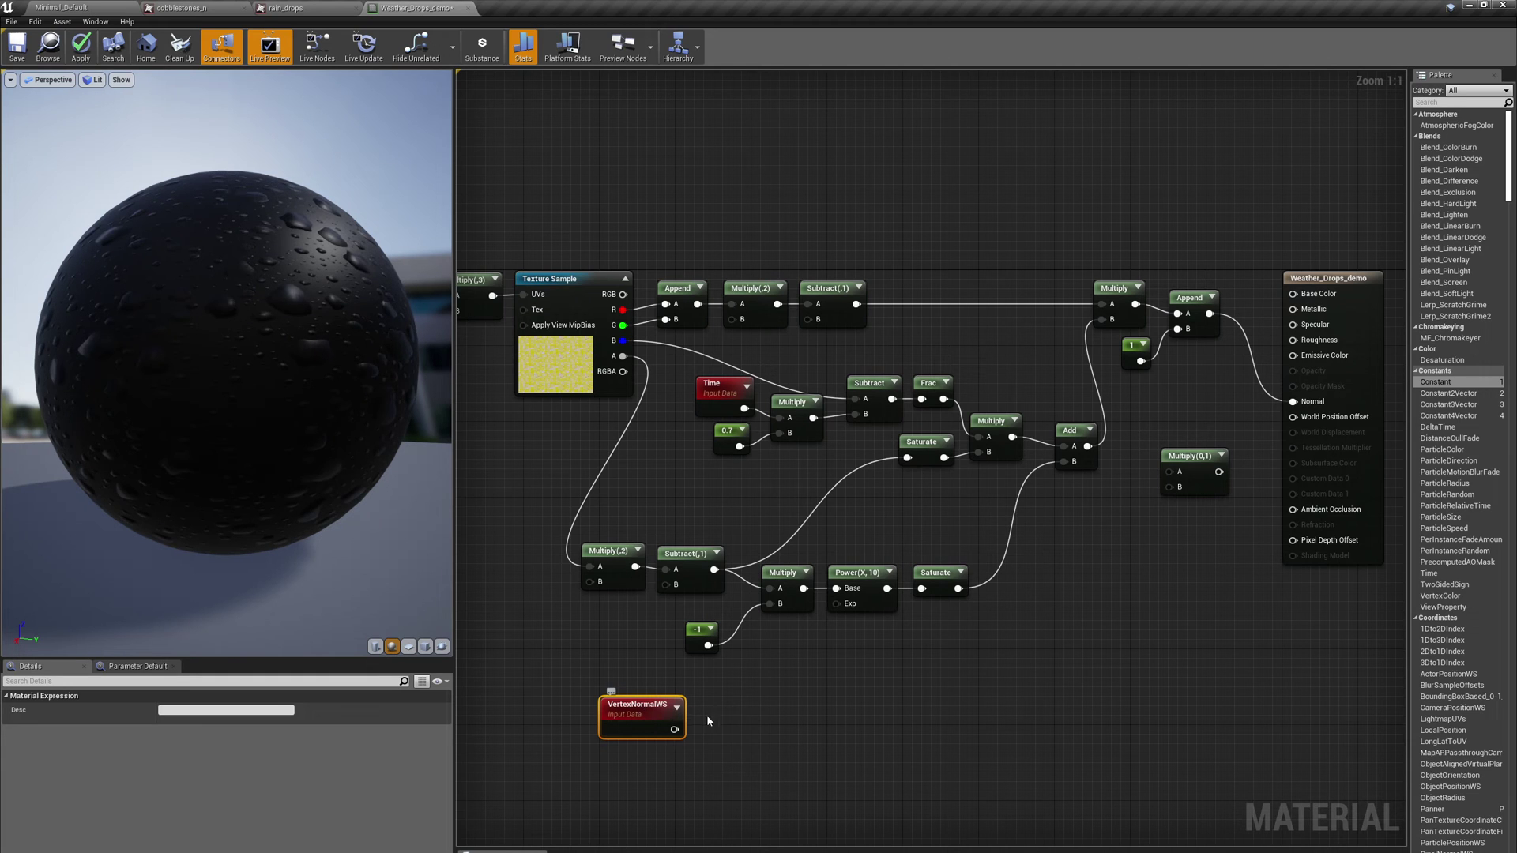
# Add a ComponentMask node fed by VertexNormalWS and set it to pass only the B channel
pyautogui.rightClick(736, 708)
pyautogui.write('comp')
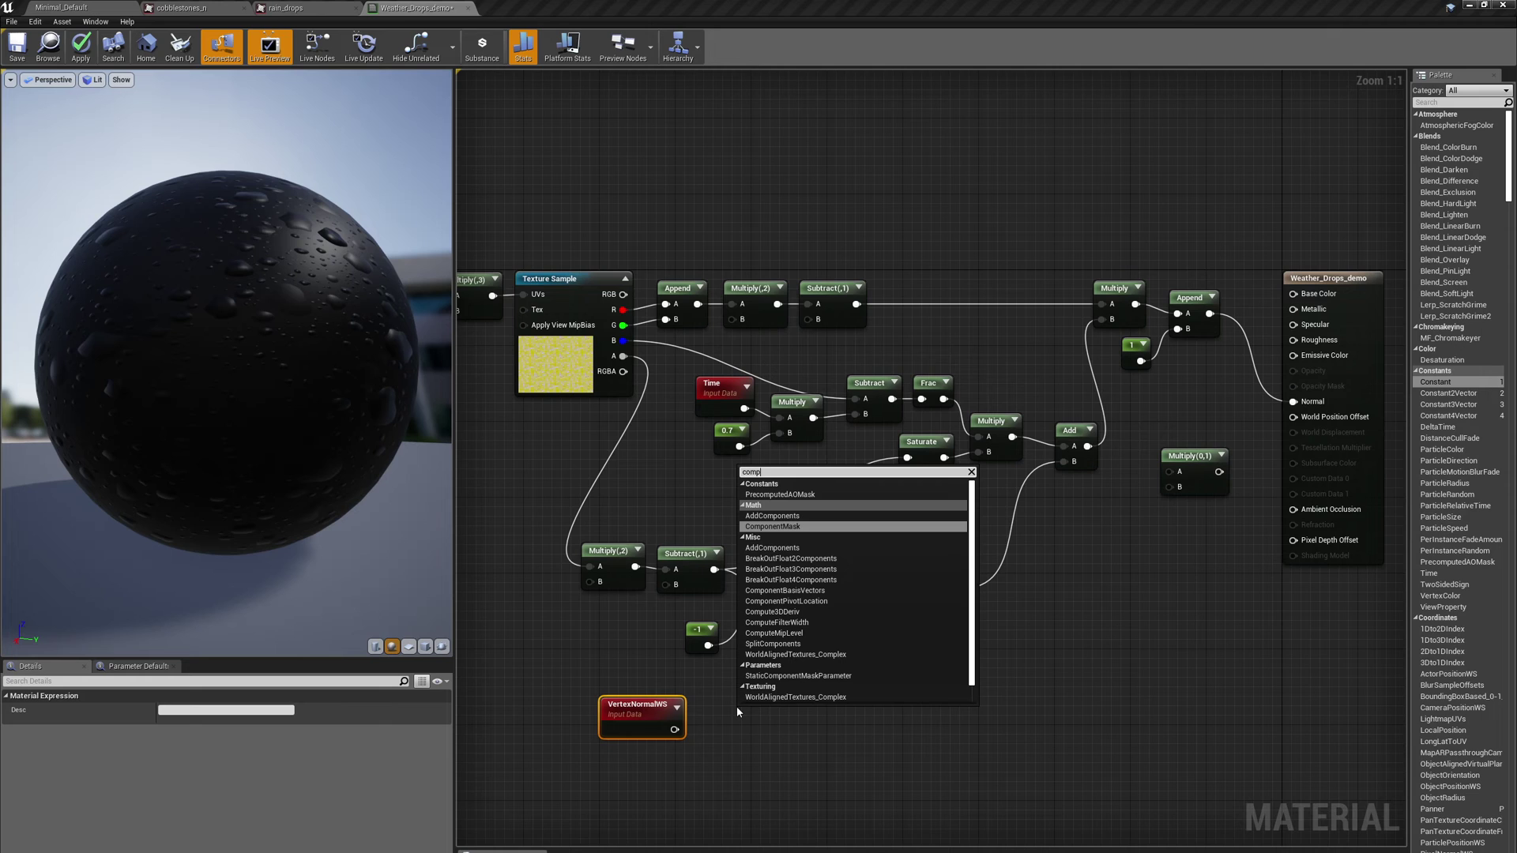
pyautogui.click(773, 526)
pyautogui.moveTo(674, 729); pyautogui.dragTo(713, 721)
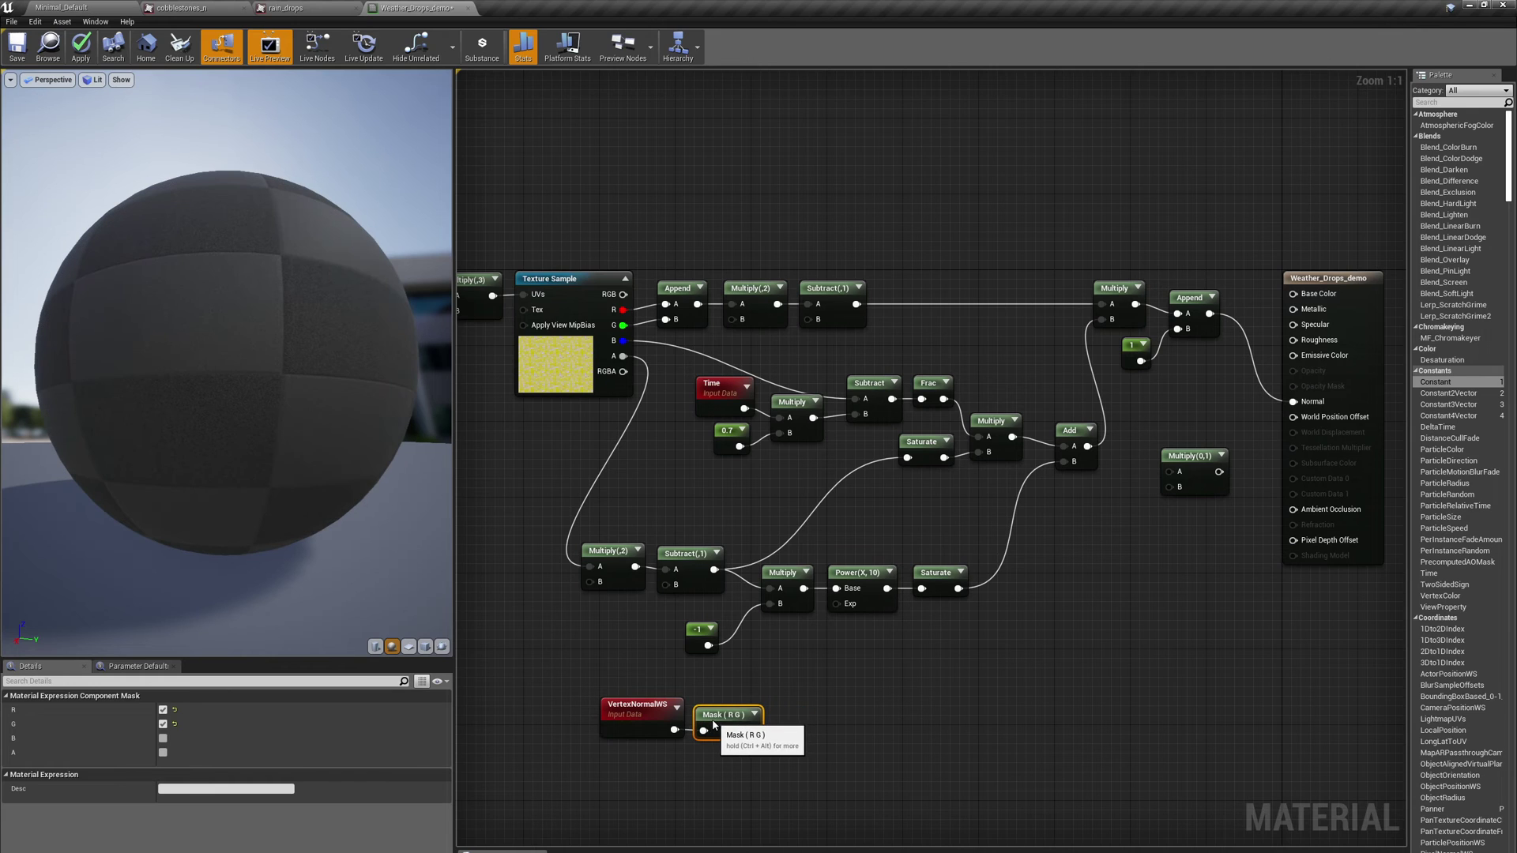
pyautogui.click(163, 724)
pyautogui.click(163, 738)
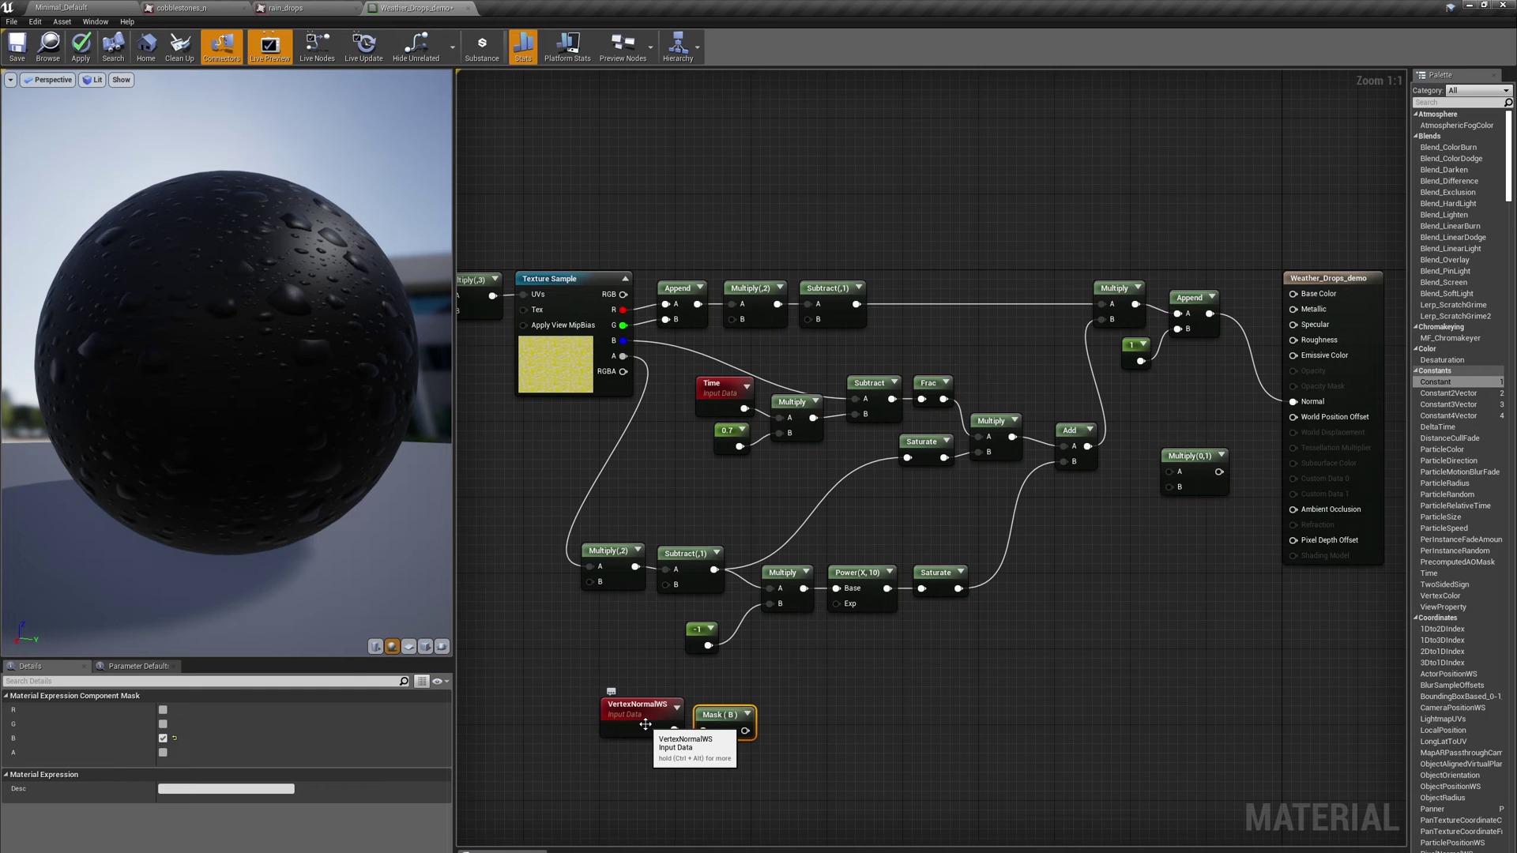
# Add a Saturate node fed by the B mask and place it beside the mask
pyautogui.rightClick(838, 705)
pyautogui.write('su')
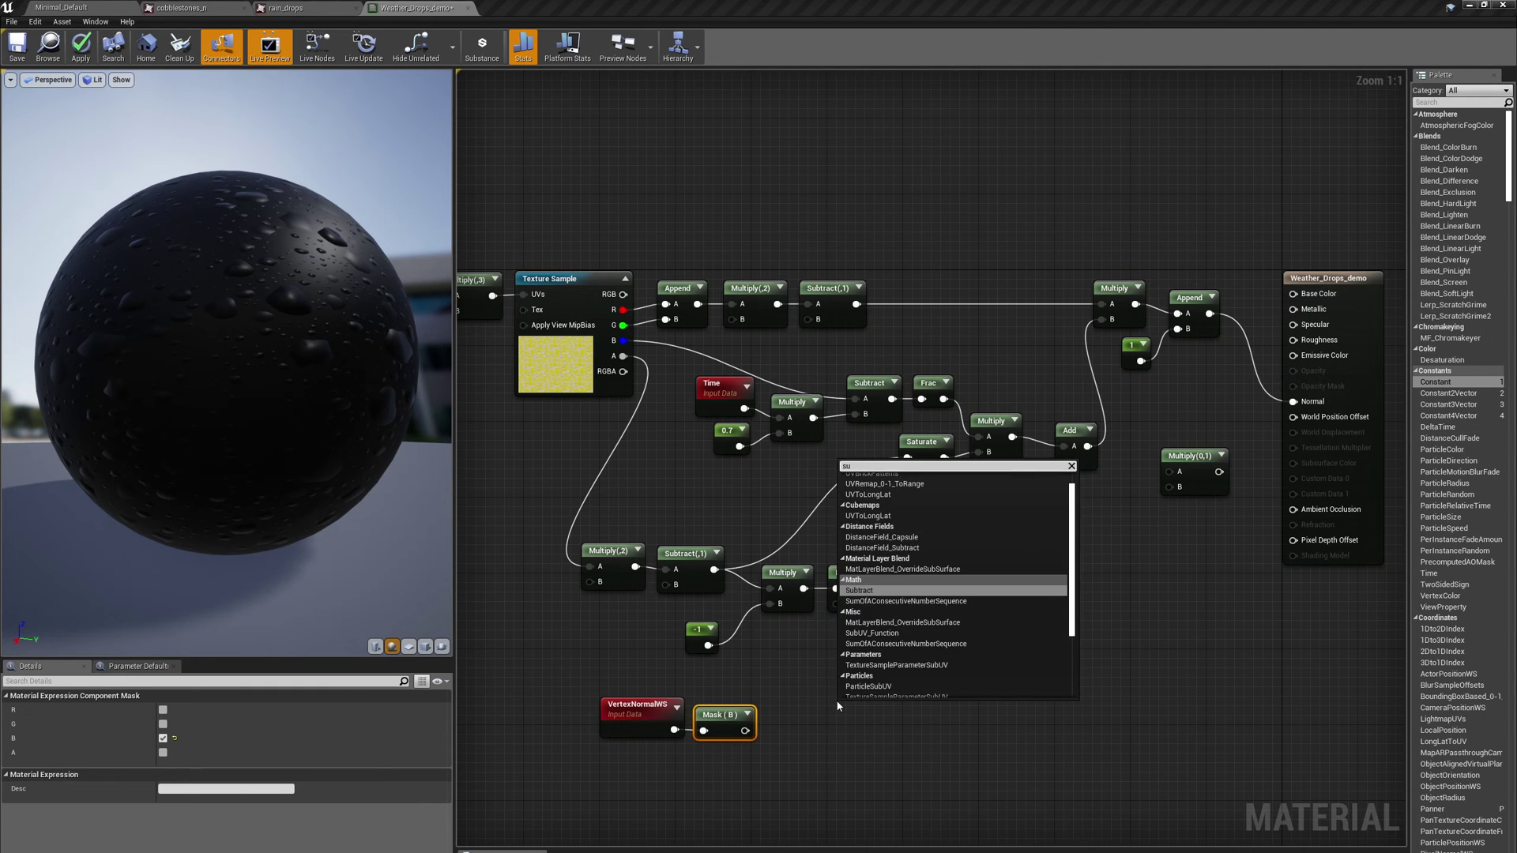
pyautogui.press('BackSpace')
pyautogui.write('atur')
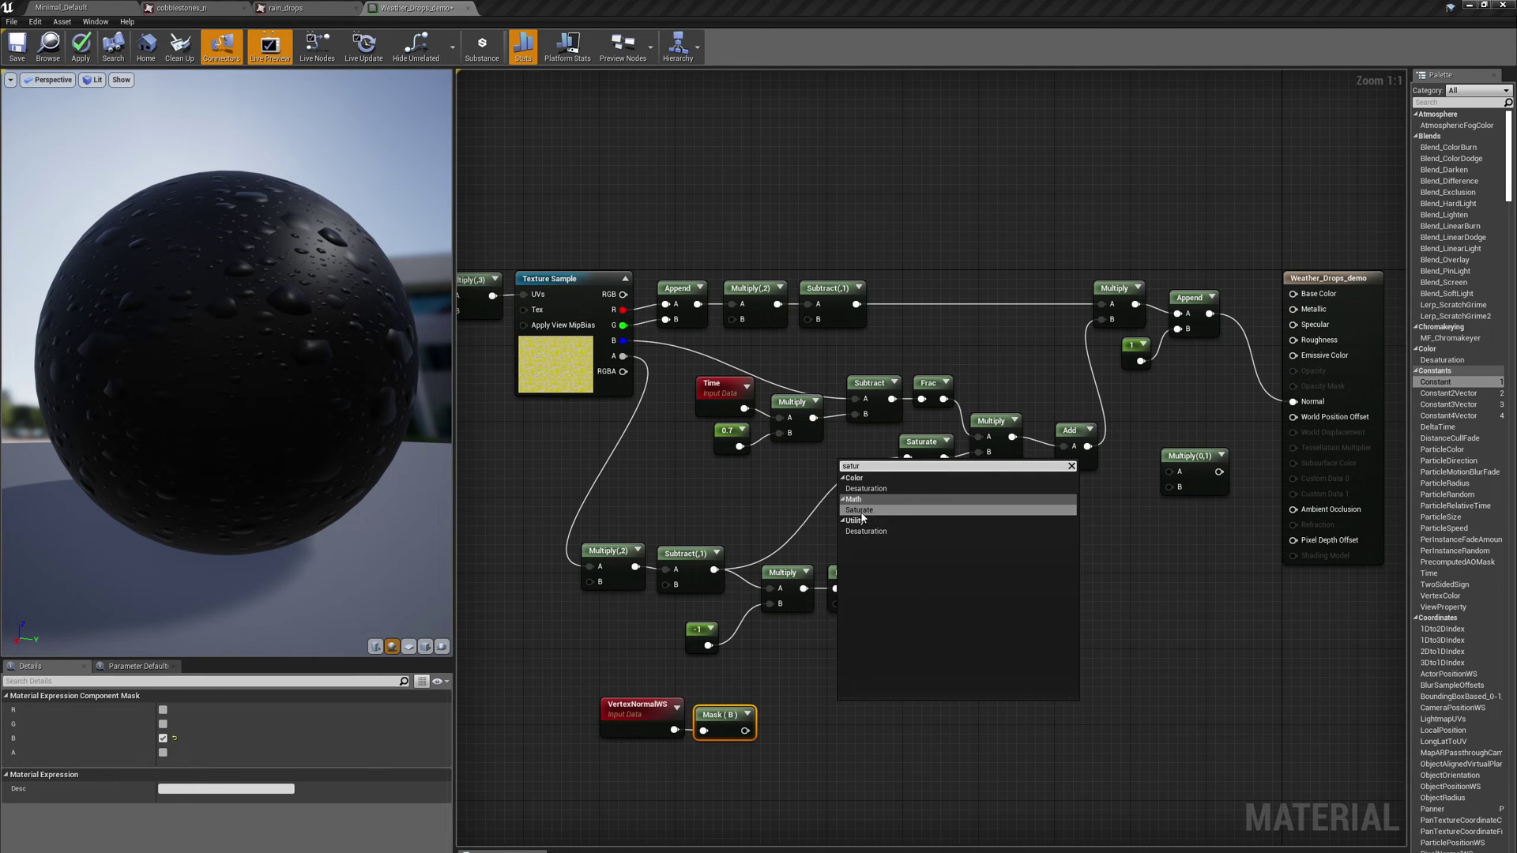
pyautogui.click(861, 512)
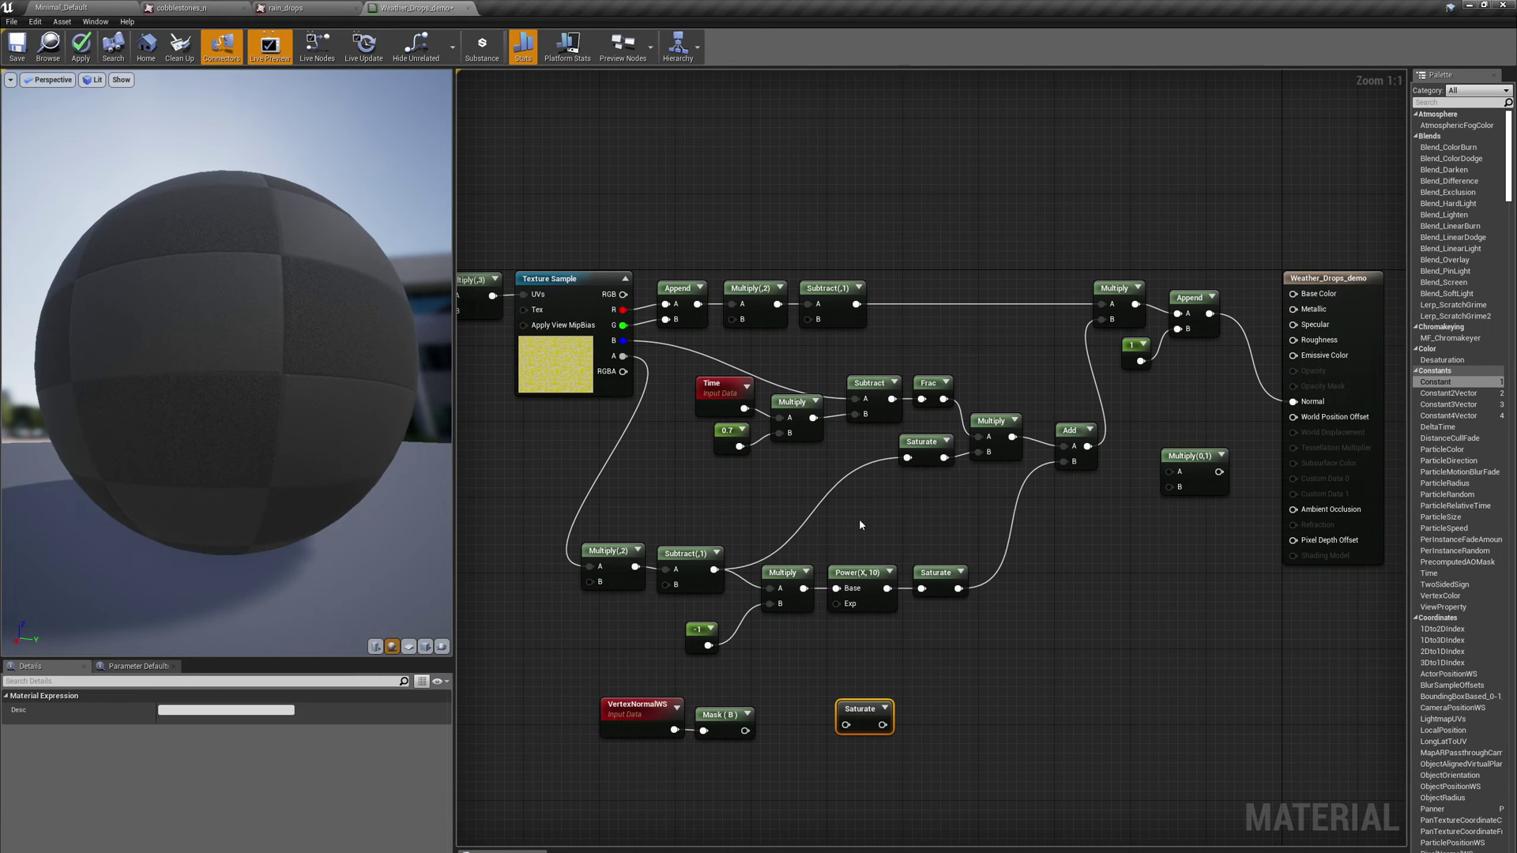
pyautogui.moveTo(745, 731); pyautogui.dragTo(792, 719)
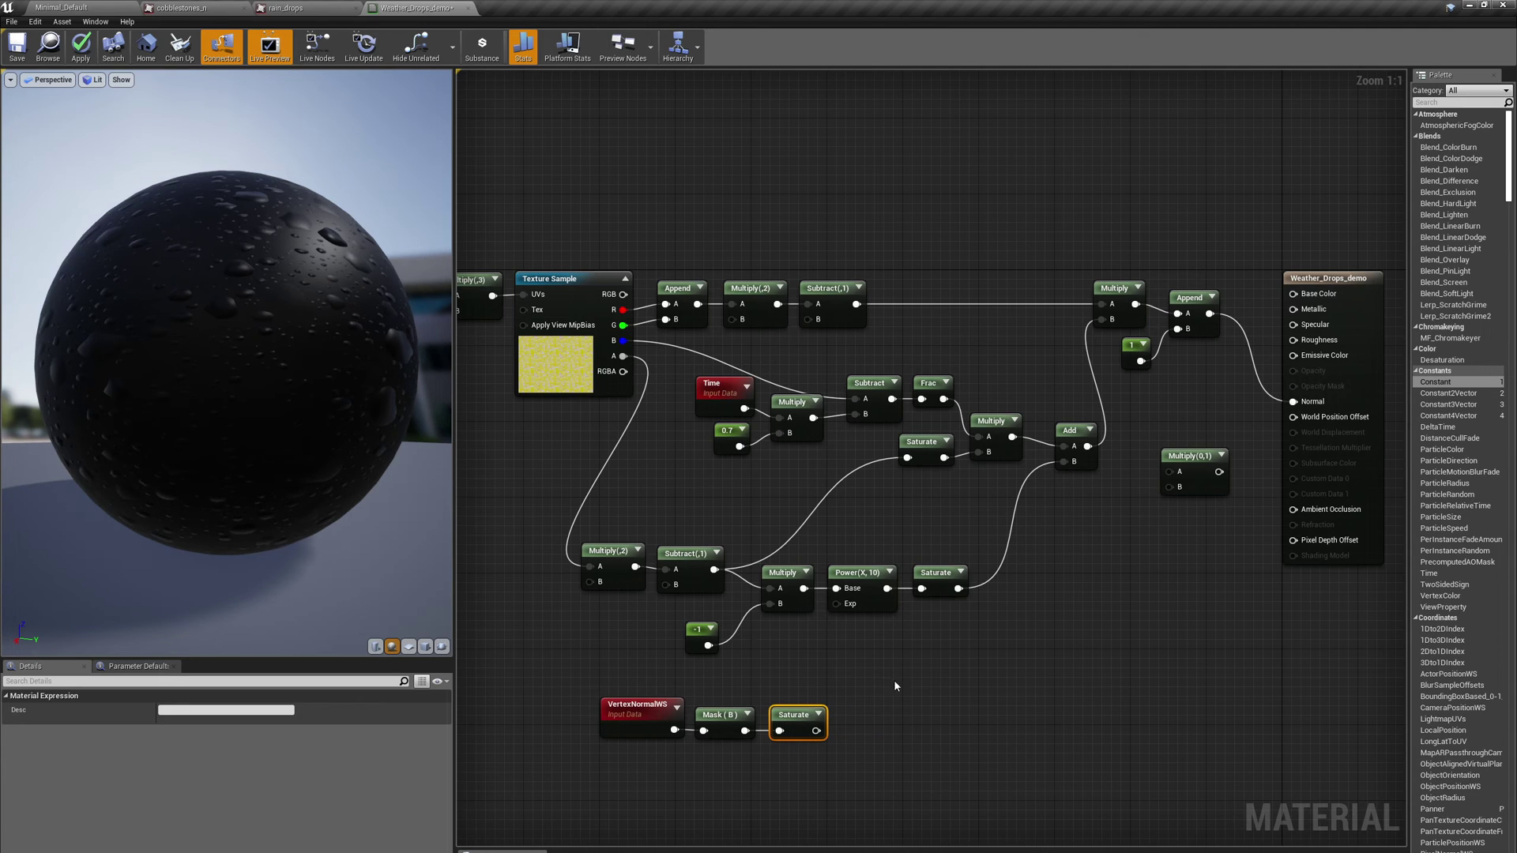
# Add a Multiply node after the vertex normal's Saturate, with the Saturate feeding its A input
pyautogui.rightClick(909, 689)
pyautogui.write('mul')
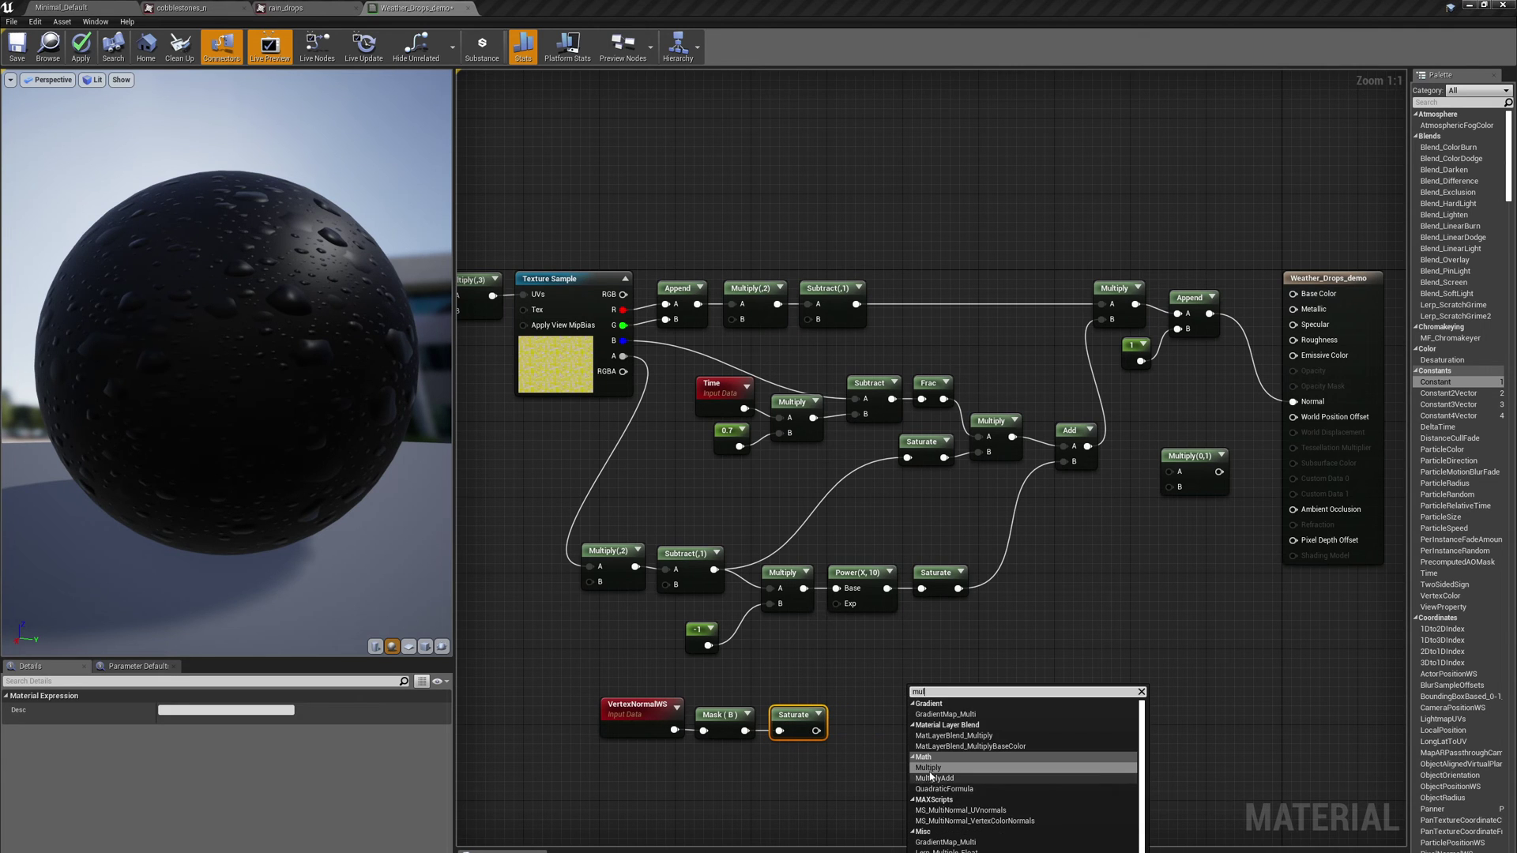
pyautogui.press('Return')
pyautogui.moveTo(815, 731); pyautogui.dragTo(857, 724)
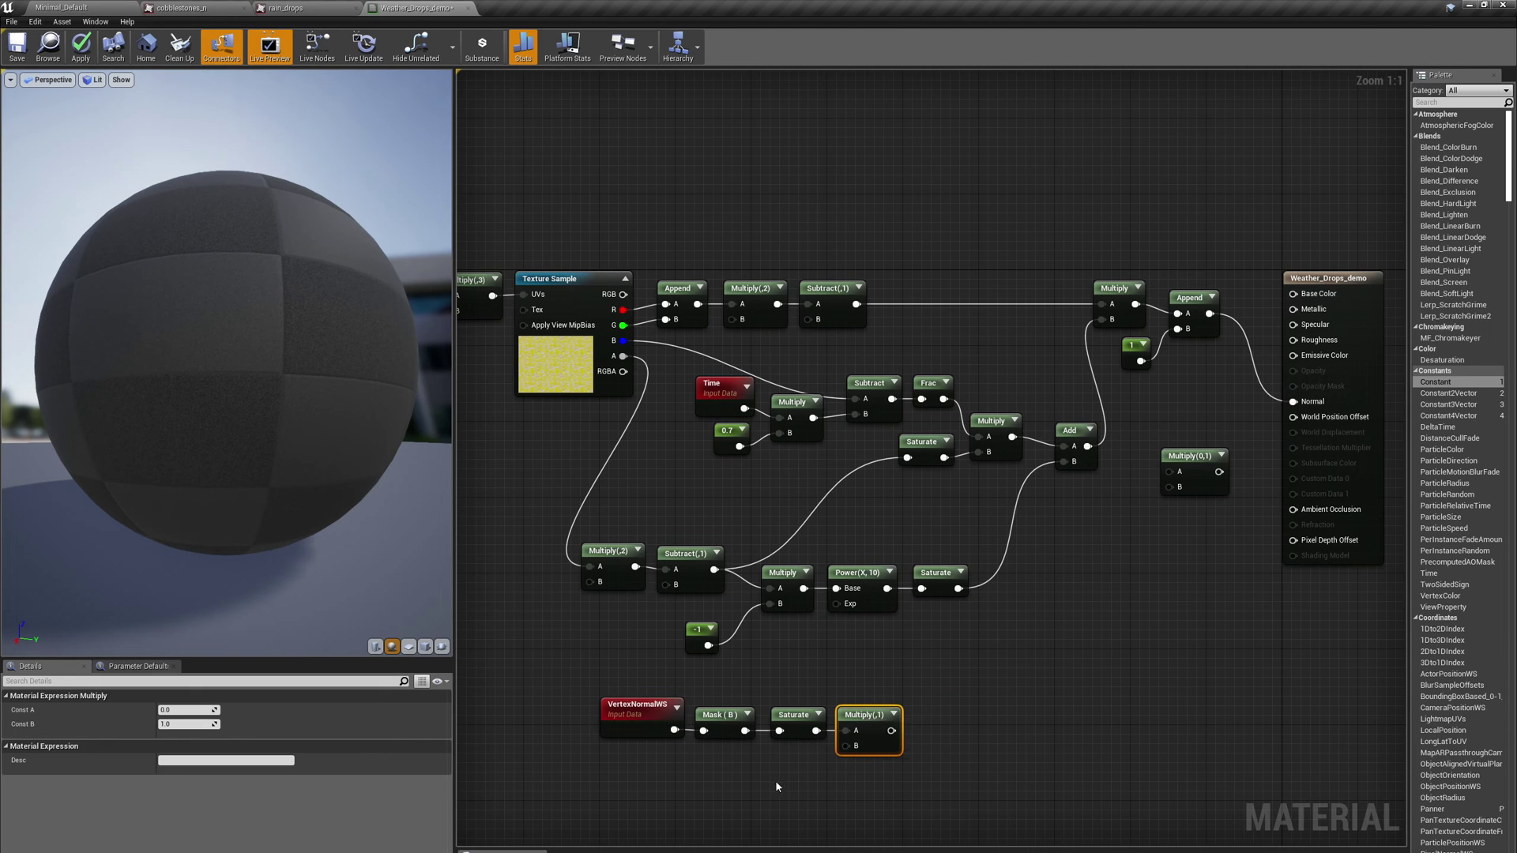
# Add a Constant node with value 1 and connect it to the B input of the vertex normal's Multiply
pyautogui.rightClick(793, 765)
pyautogui.write('con')
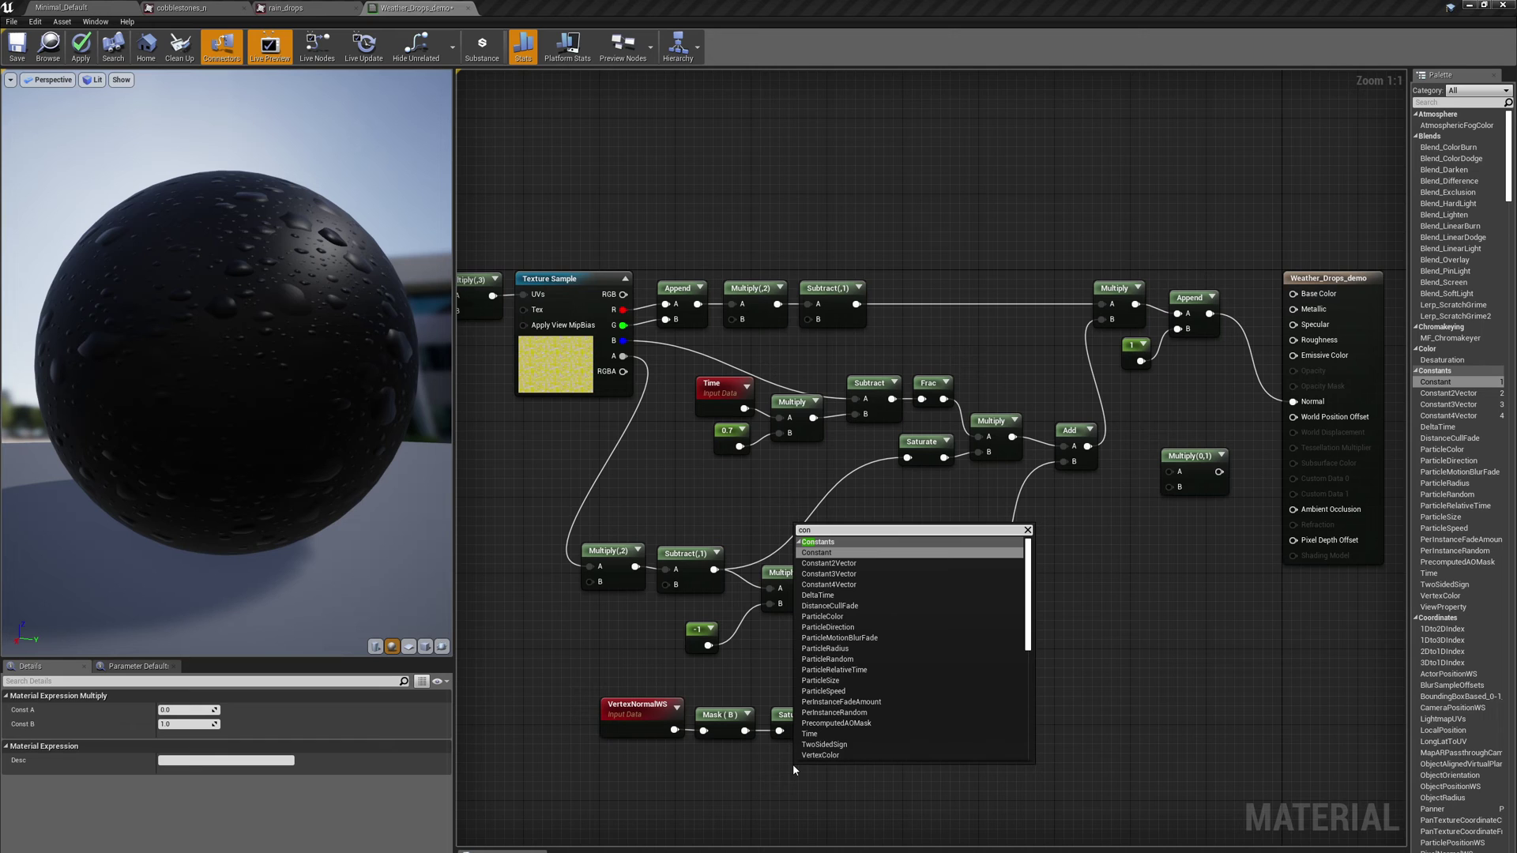
pyautogui.press('Return')
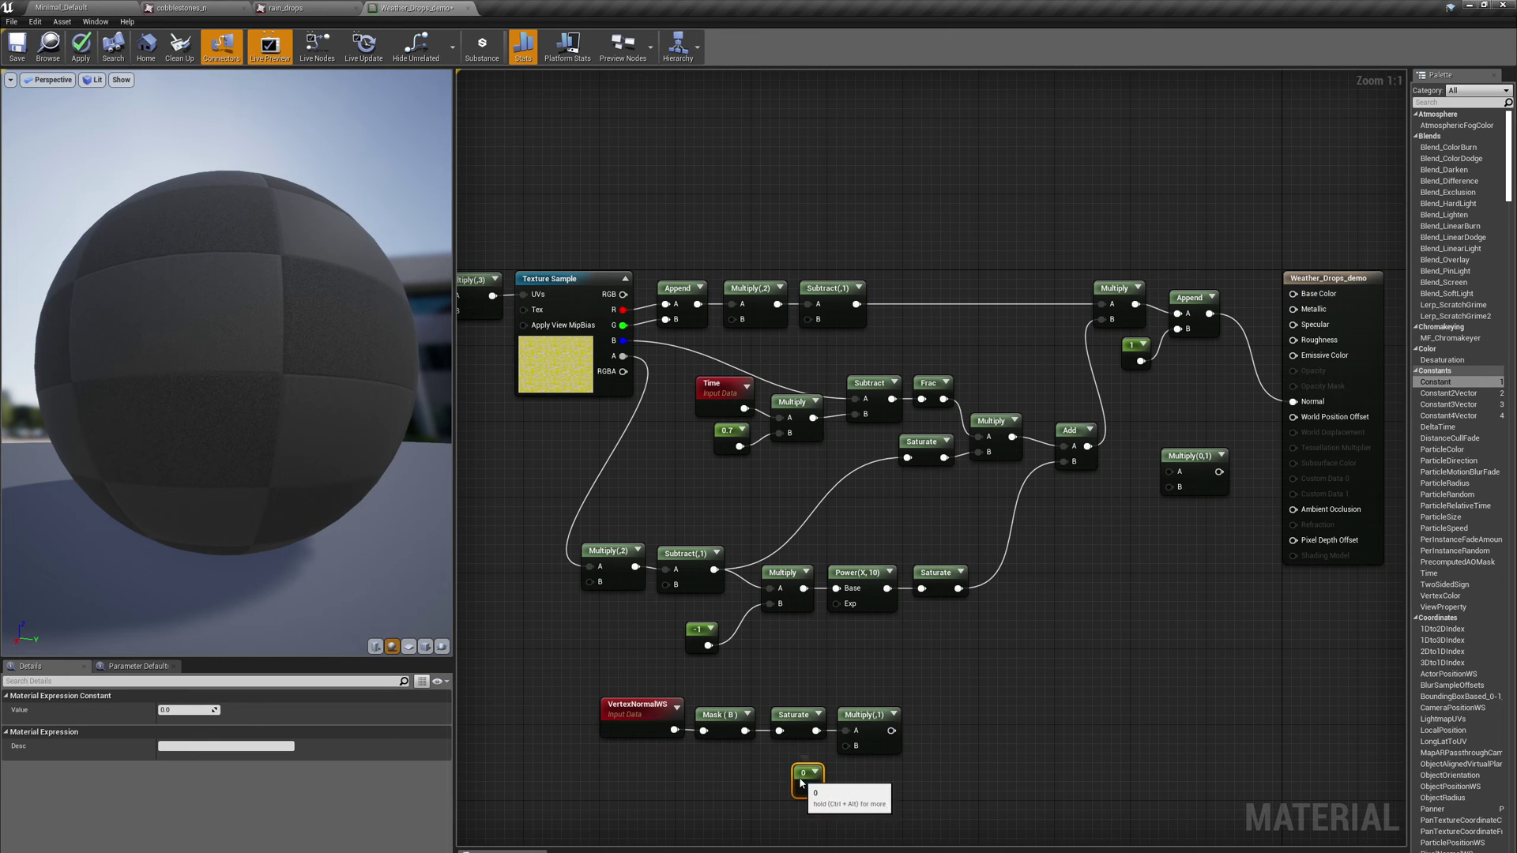
pyautogui.moveTo(801, 776); pyautogui.dragTo(775, 773)
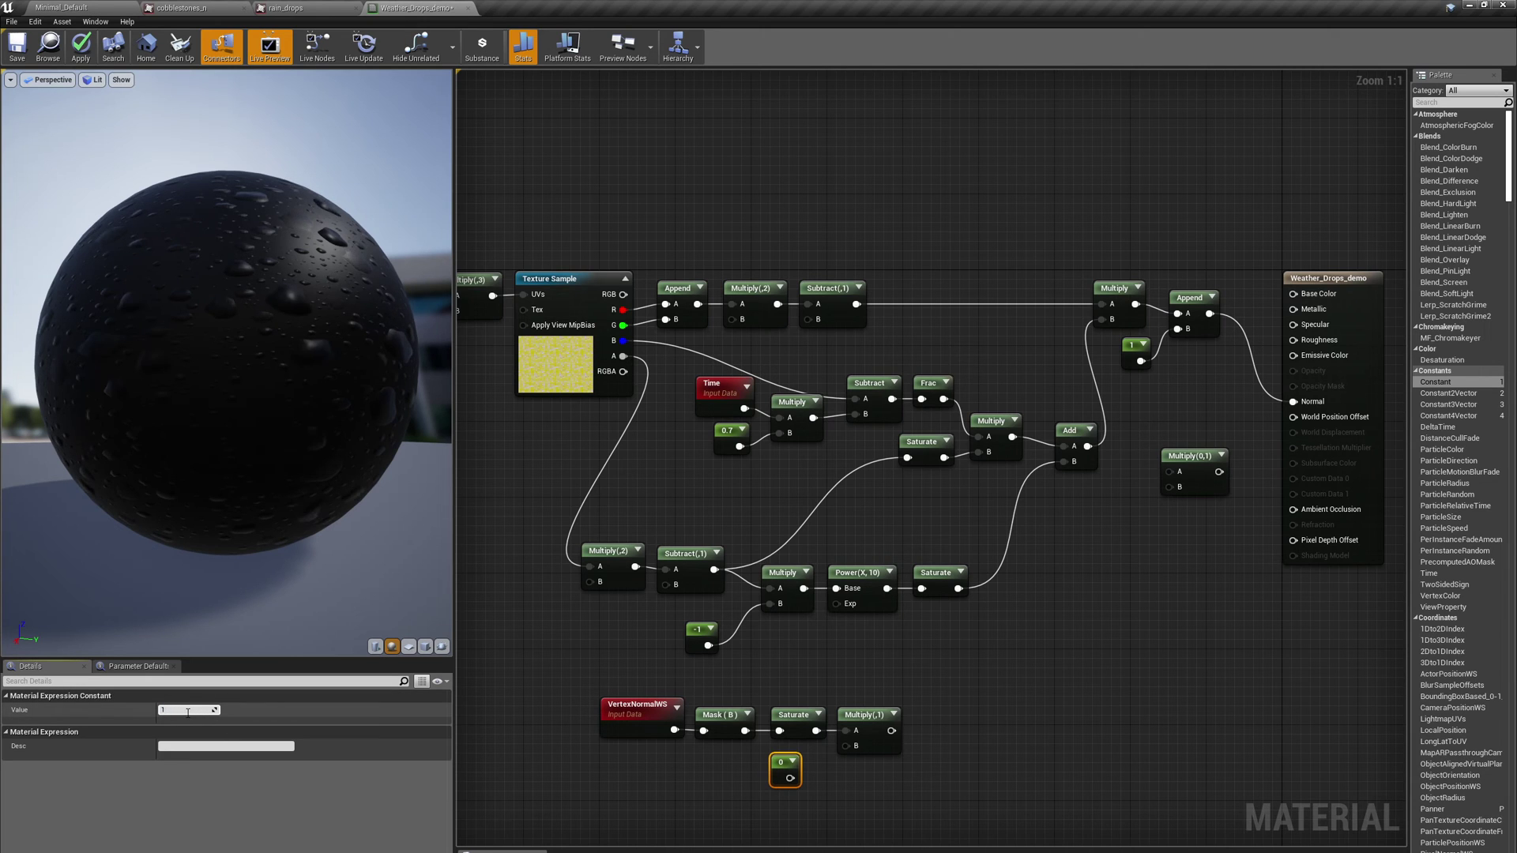
pyautogui.press('Return')
pyautogui.moveTo(790, 781); pyautogui.dragTo(847, 749)
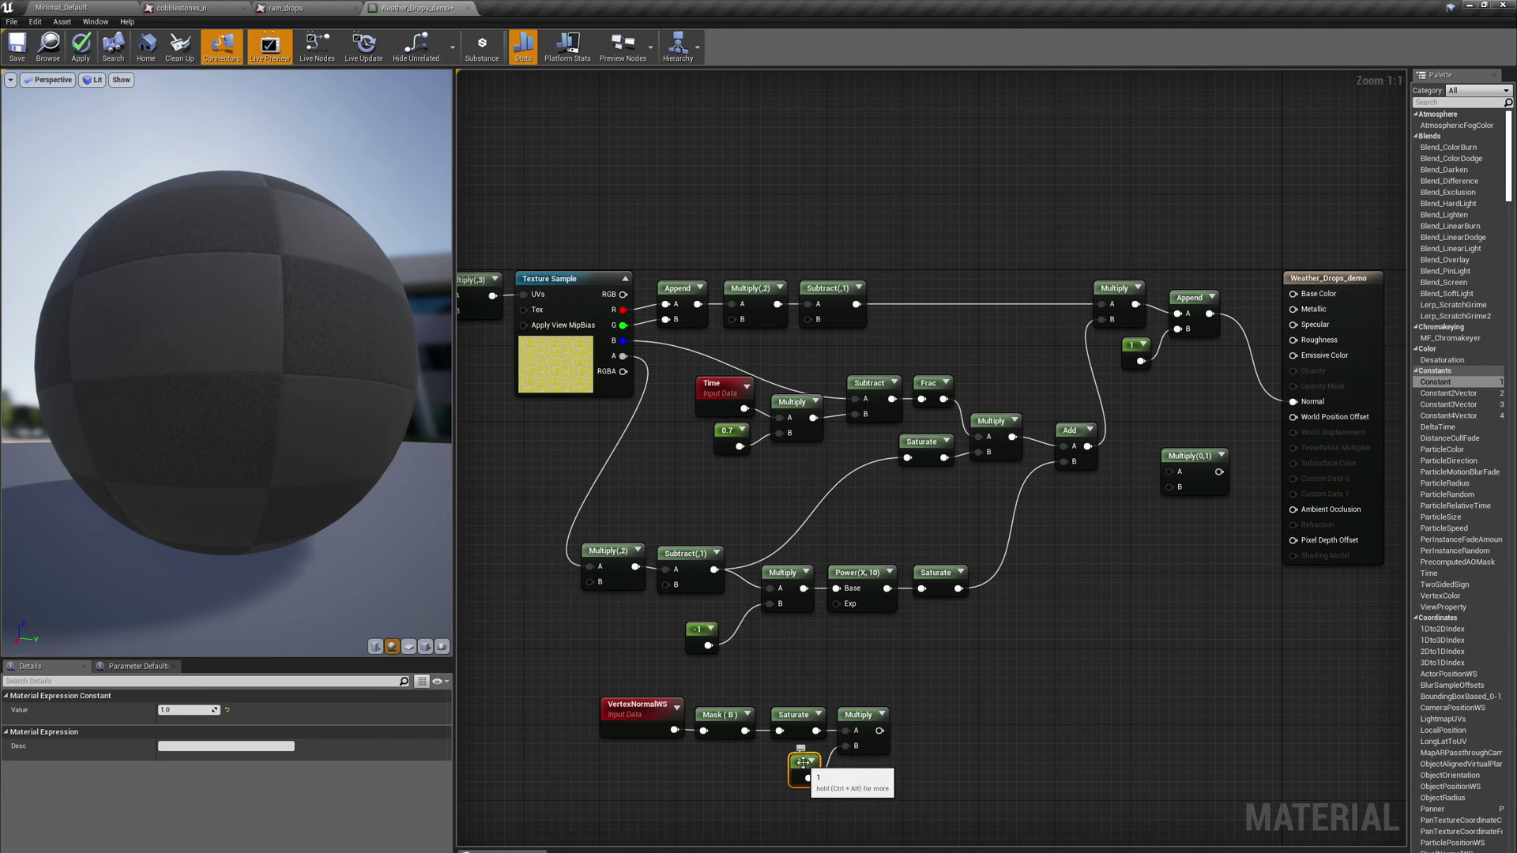
# Multiply the Add output by the vertex normal mask, feed the result into the upper Multiply's B input, and inspect the preview sphere
pyautogui.moveTo(880, 731); pyautogui.dragTo(1170, 486)
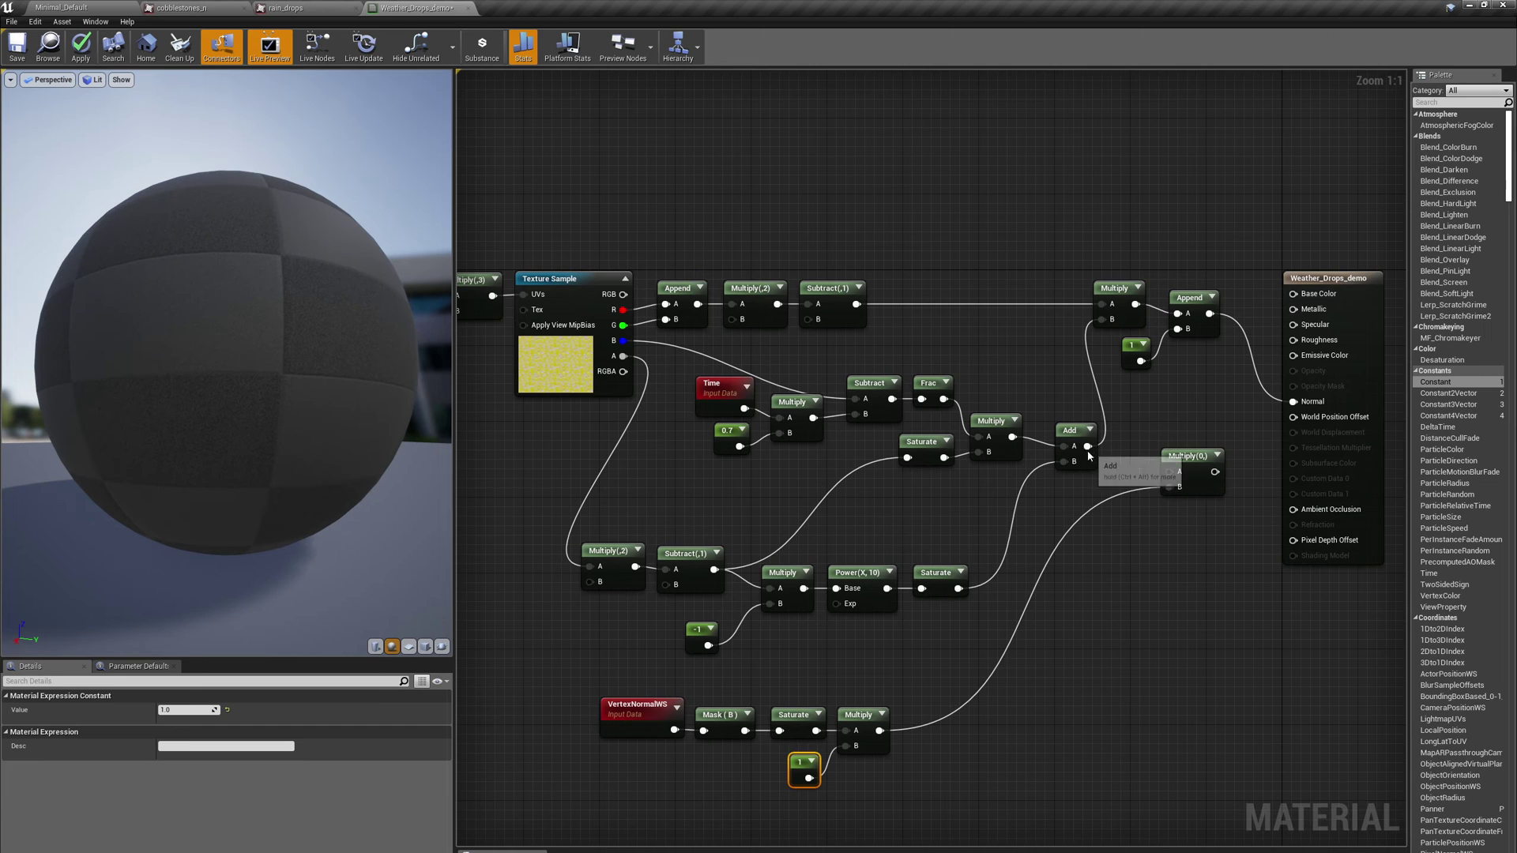
pyautogui.moveTo(1087, 450); pyautogui.dragTo(1099, 319)
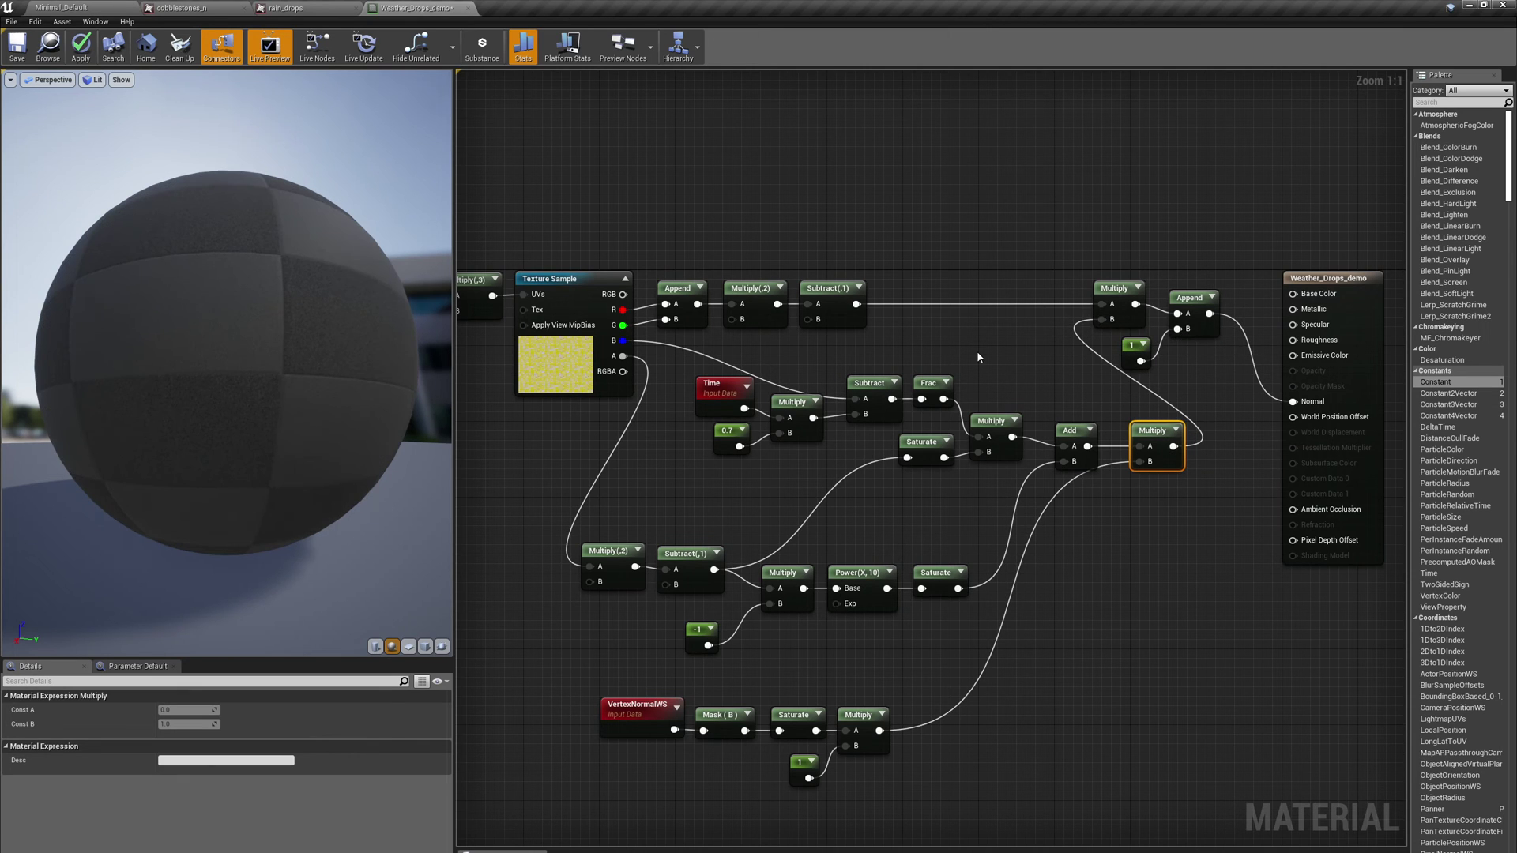
pyautogui.moveTo(381, 502); pyautogui.dragTo(289, 549)
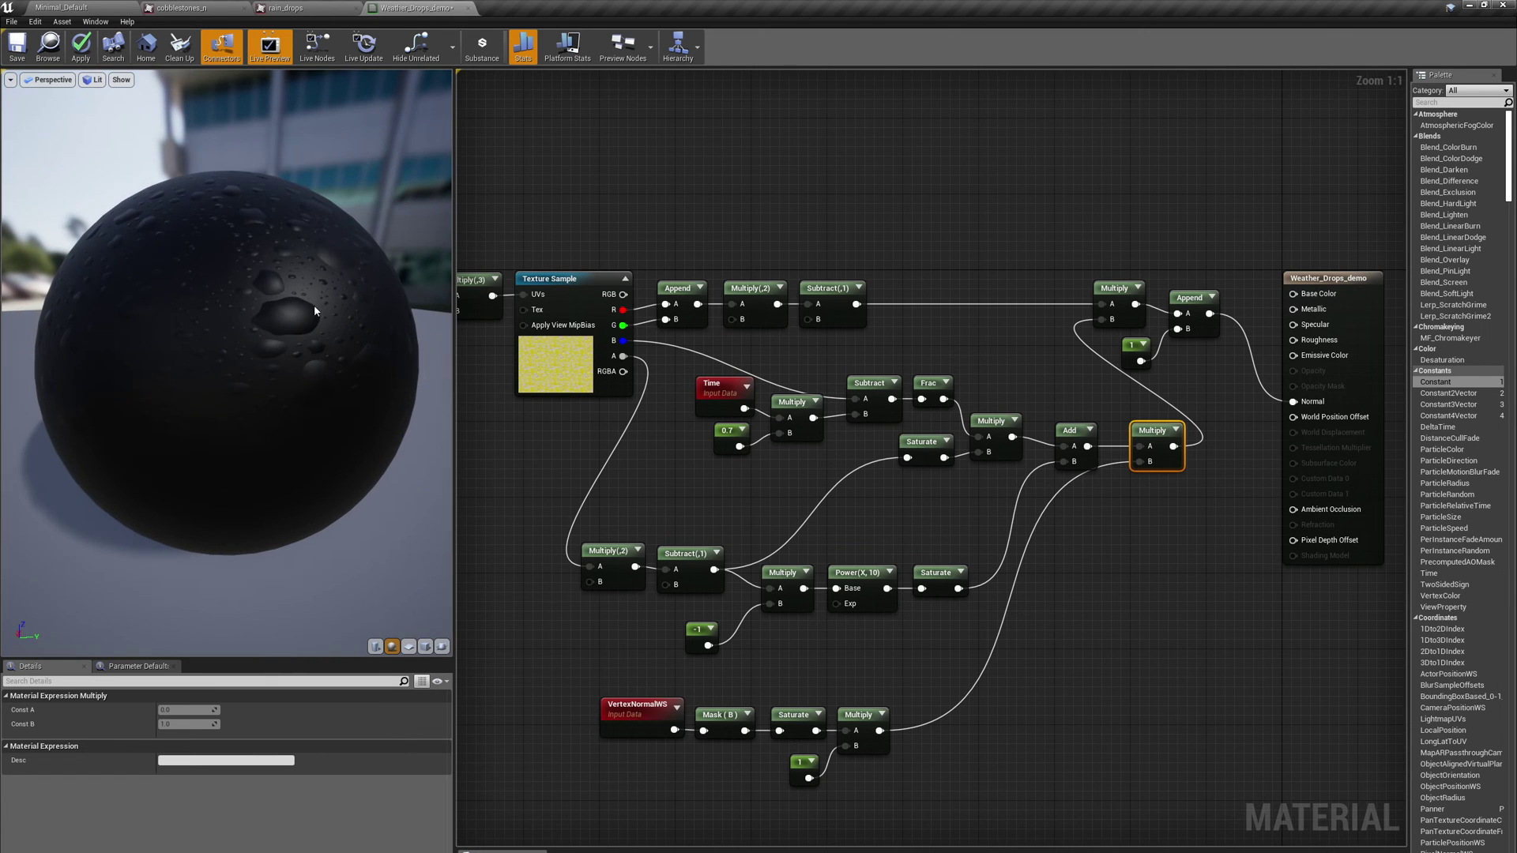
pyautogui.moveTo(289, 549); pyautogui.dragTo(174, 593)
pyautogui.moveTo(377, 373)
pyautogui.mouseDown()
pyautogui.moveTo(314, 374)
pyautogui.moveTo(328, 407)
pyautogui.moveTo(364, 347)
pyautogui.mouseUp()
pyautogui.moveTo(285, 394); pyautogui.dragTo(269, 370)
pyautogui.moveTo(214, 304); pyautogui.dragTo(66, 300)
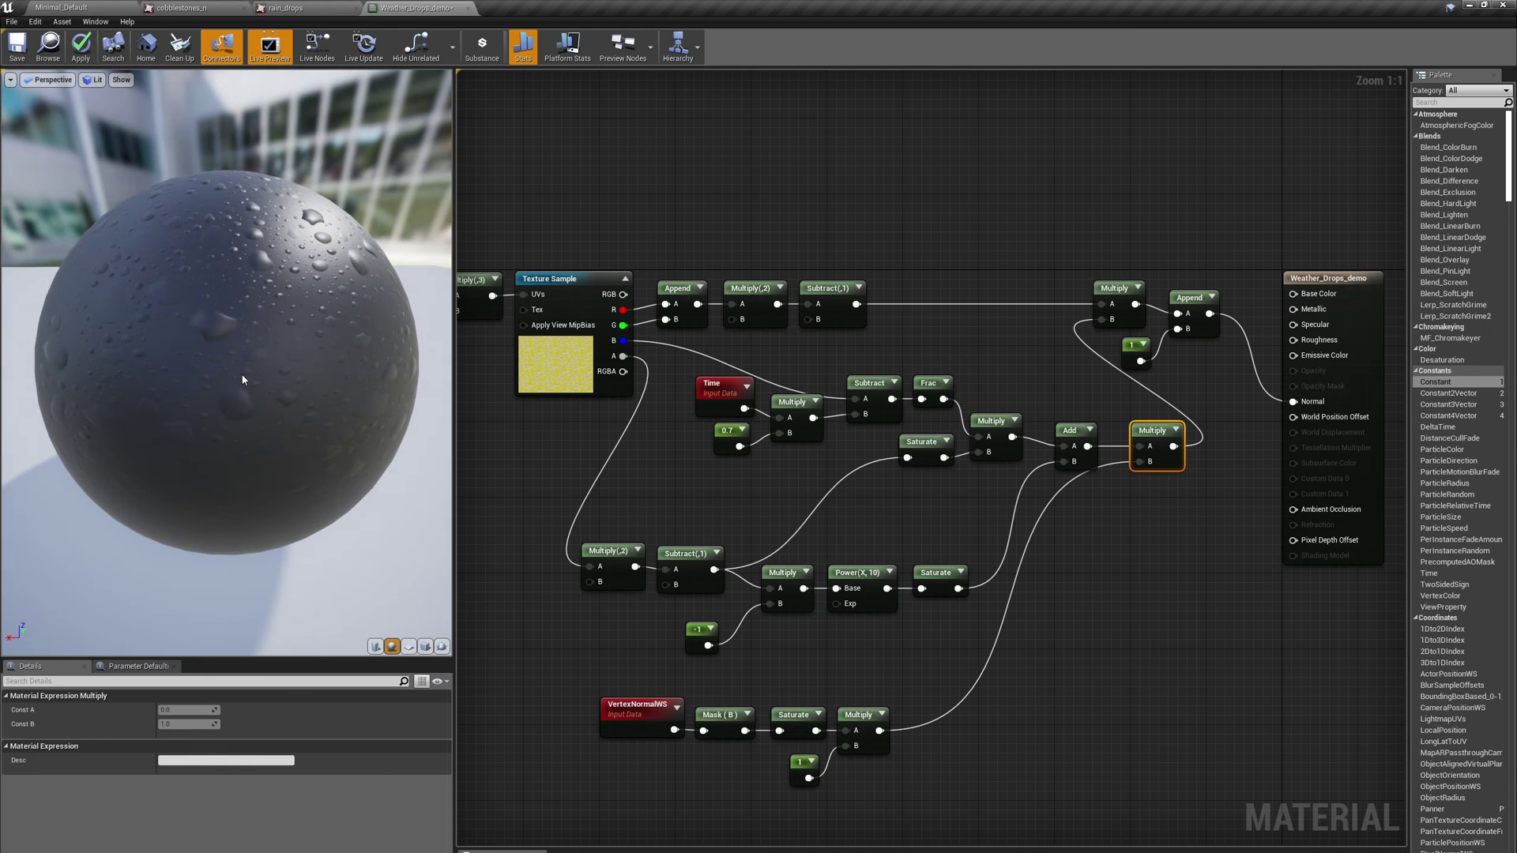
# Strengthen the drop normals by setting B to 4 on the Multiply after the upper Append and B to 2 on the following Subtract
pyautogui.moveTo(242, 380); pyautogui.dragTo(309, 360)
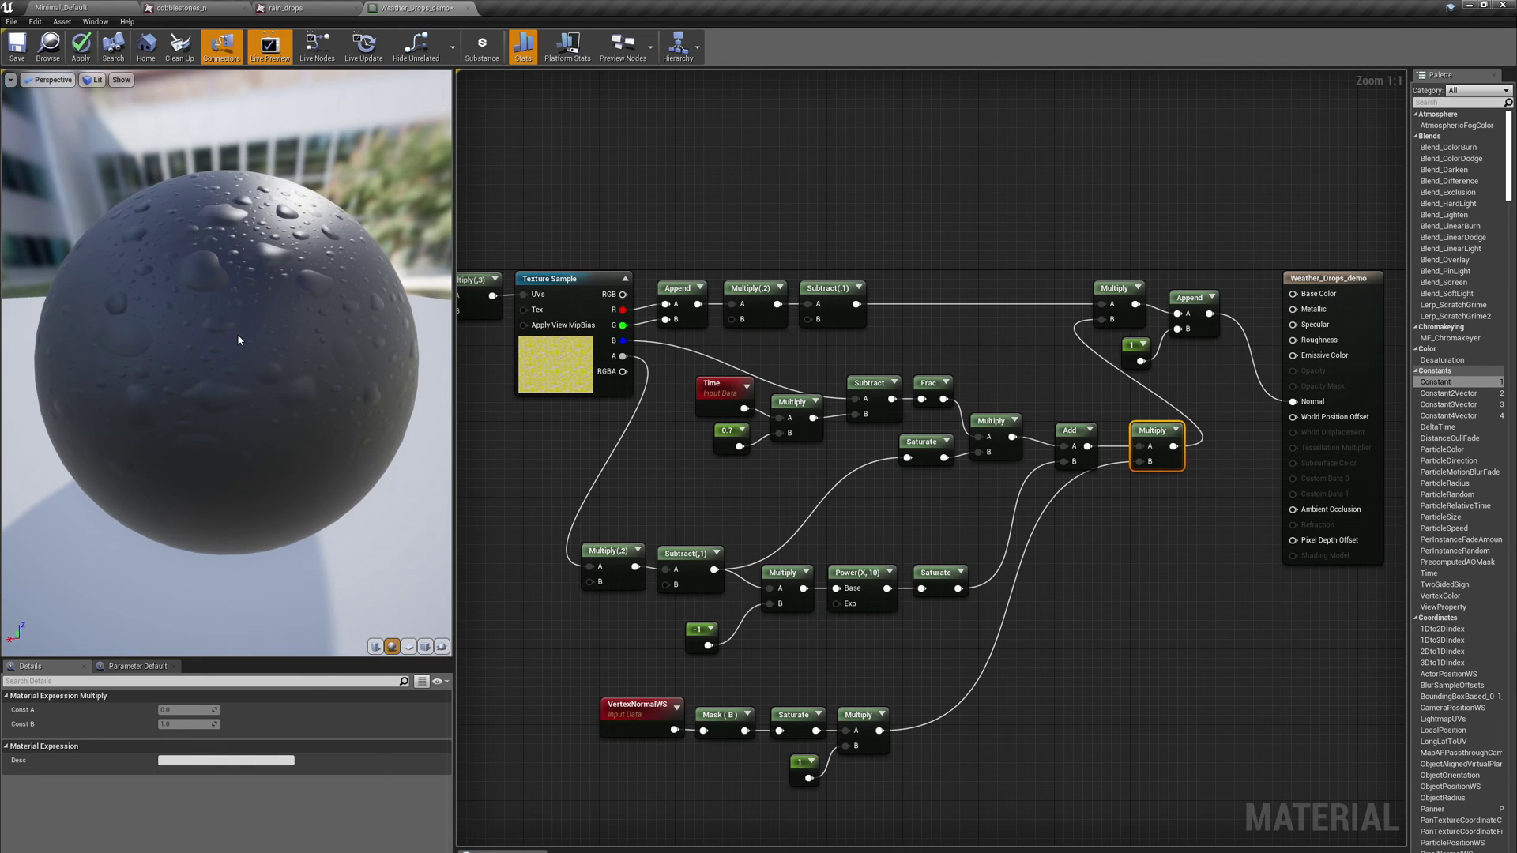
pyautogui.click(756, 289)
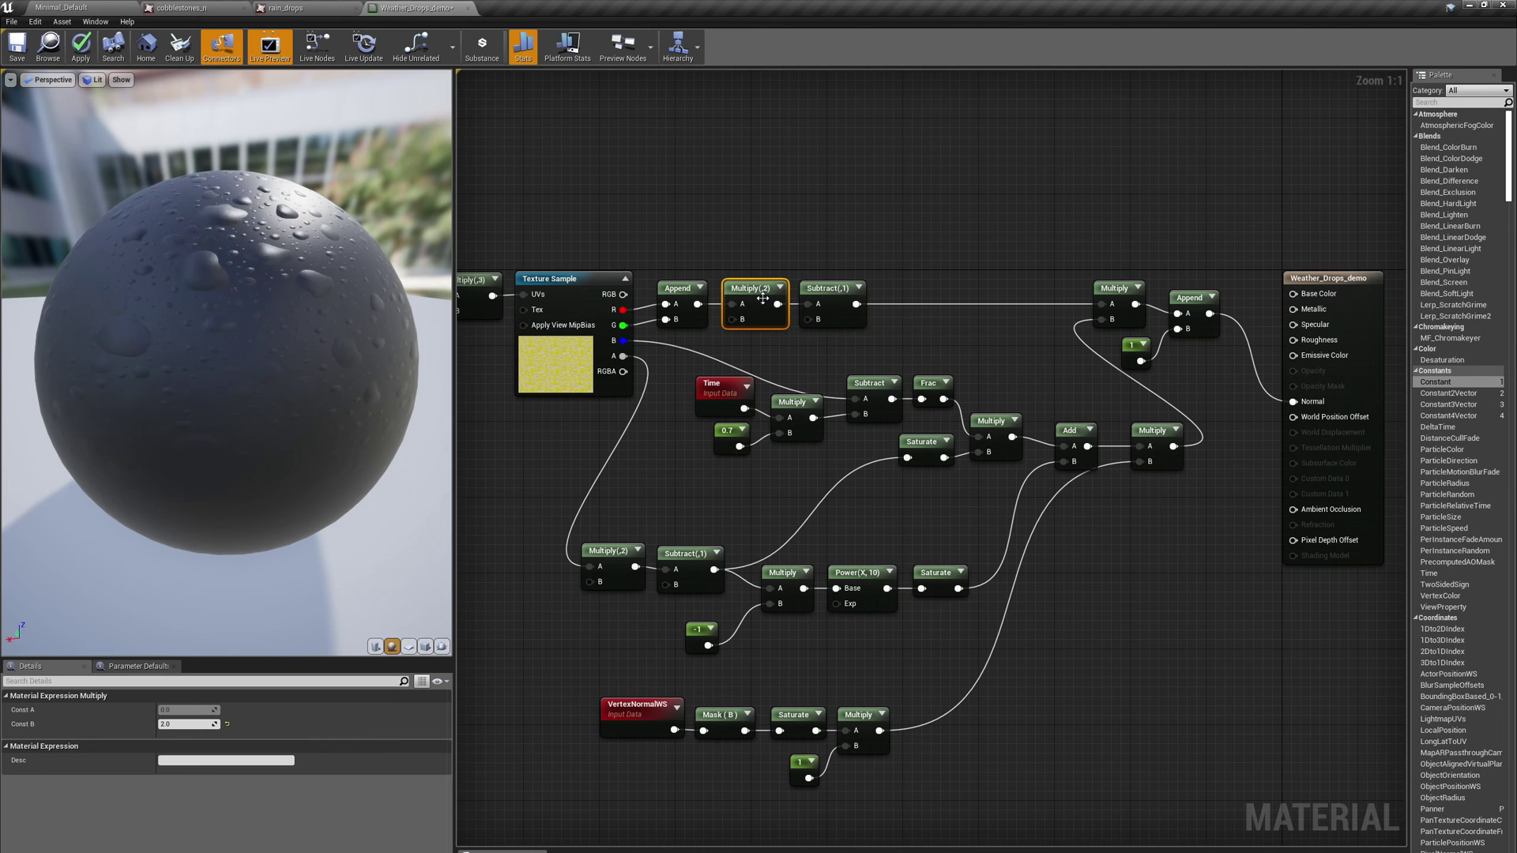
pyautogui.click(179, 722)
pyautogui.write('4')
pyautogui.press('Return')
pyautogui.click(832, 289)
pyautogui.click(181, 724)
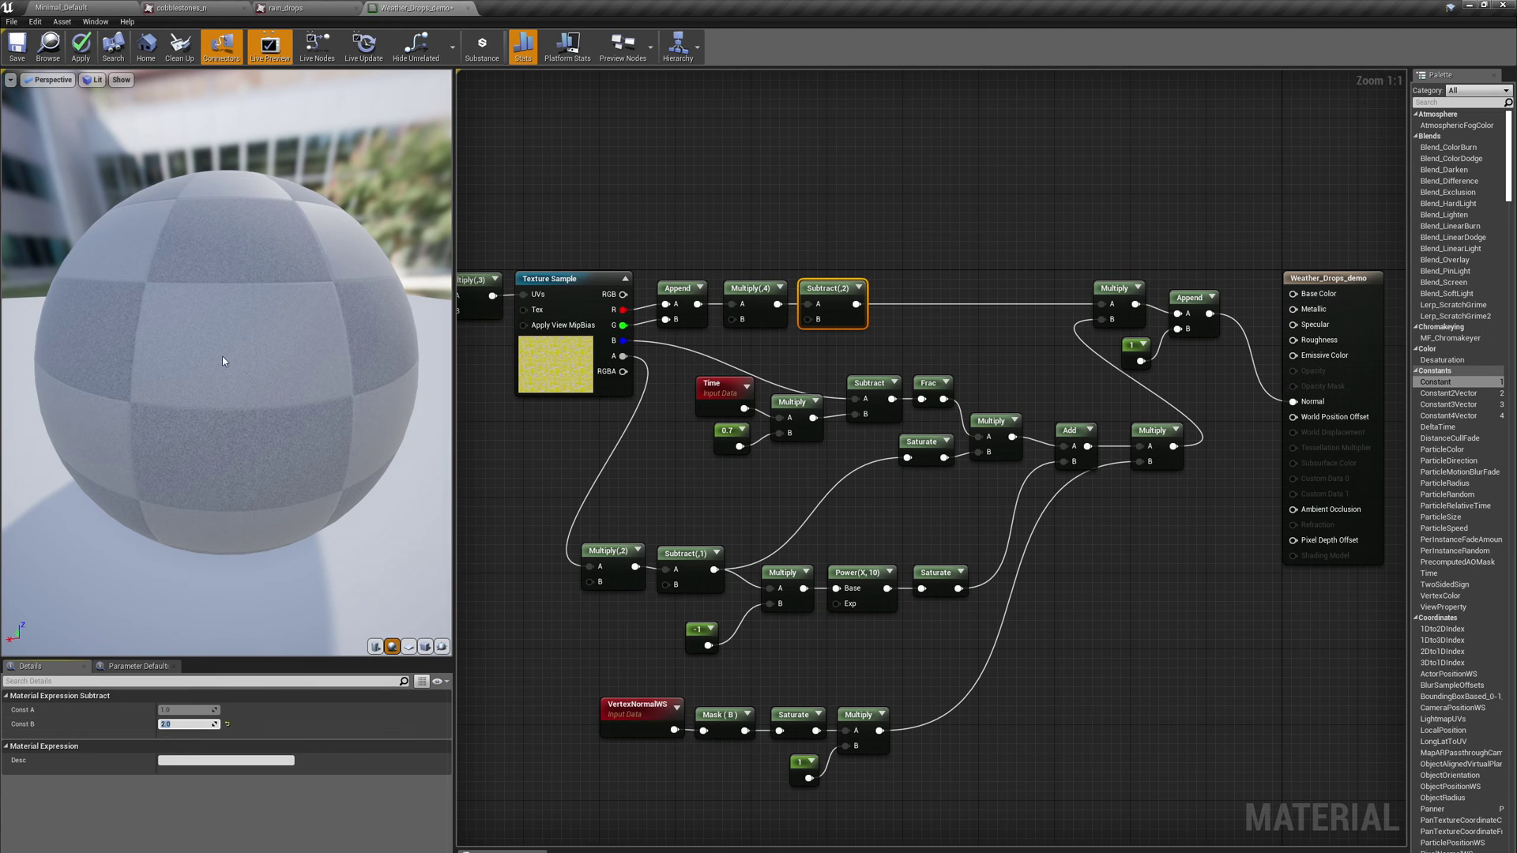
pyautogui.moveTo(249, 329); pyautogui.dragTo(360, 340)
# Tidy the graph by shifting the animated mask nodes, the Add and the final mask Multiply back toward the Texture Sample
pyautogui.moveTo(1063, 411); pyautogui.dragTo(1146, 435)
pyautogui.click(1129, 494)
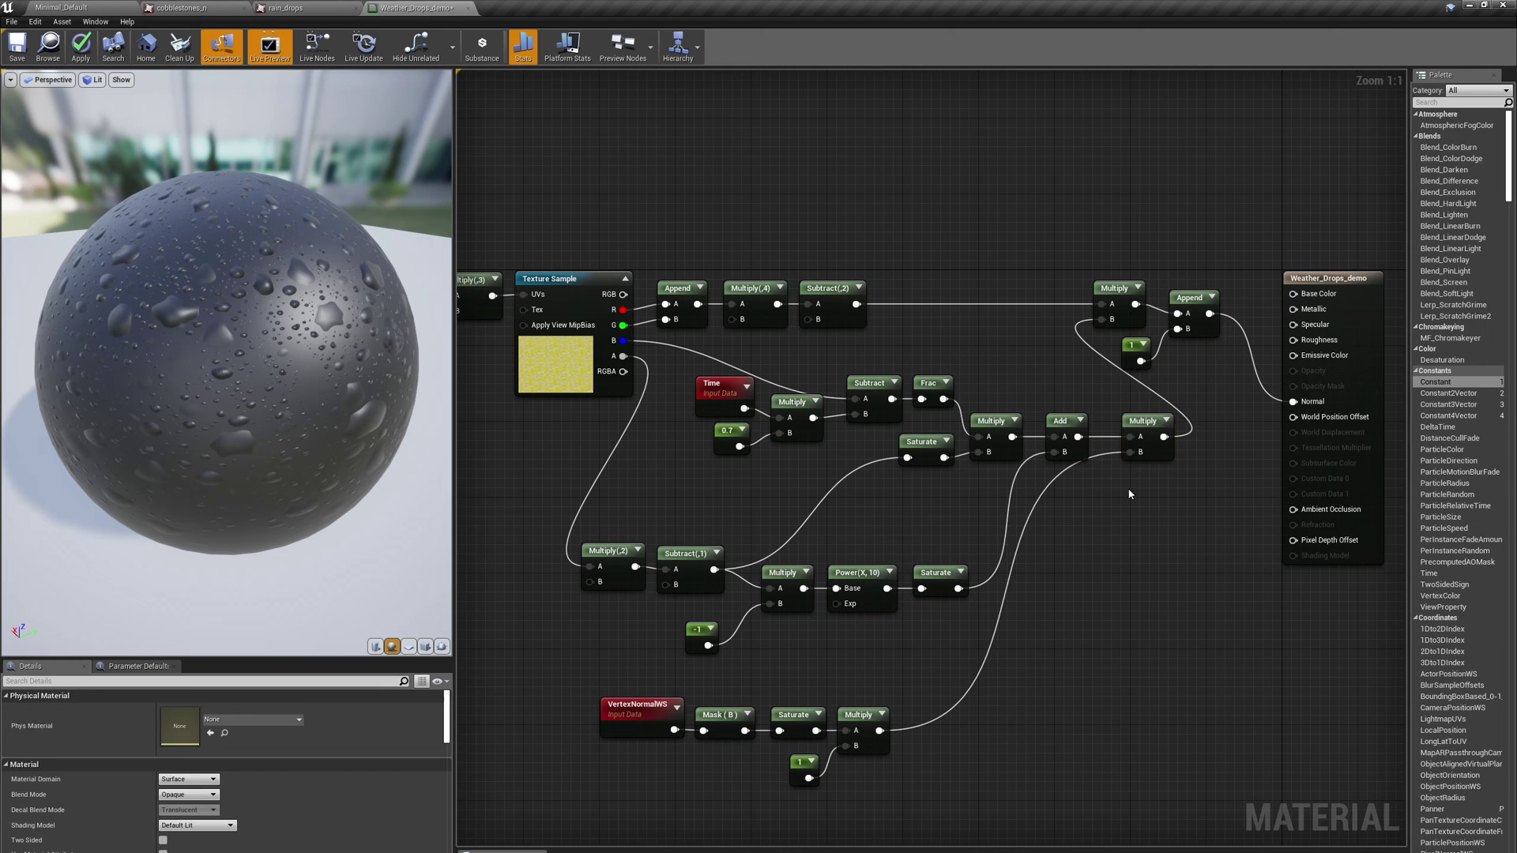
pyautogui.click(1131, 434)
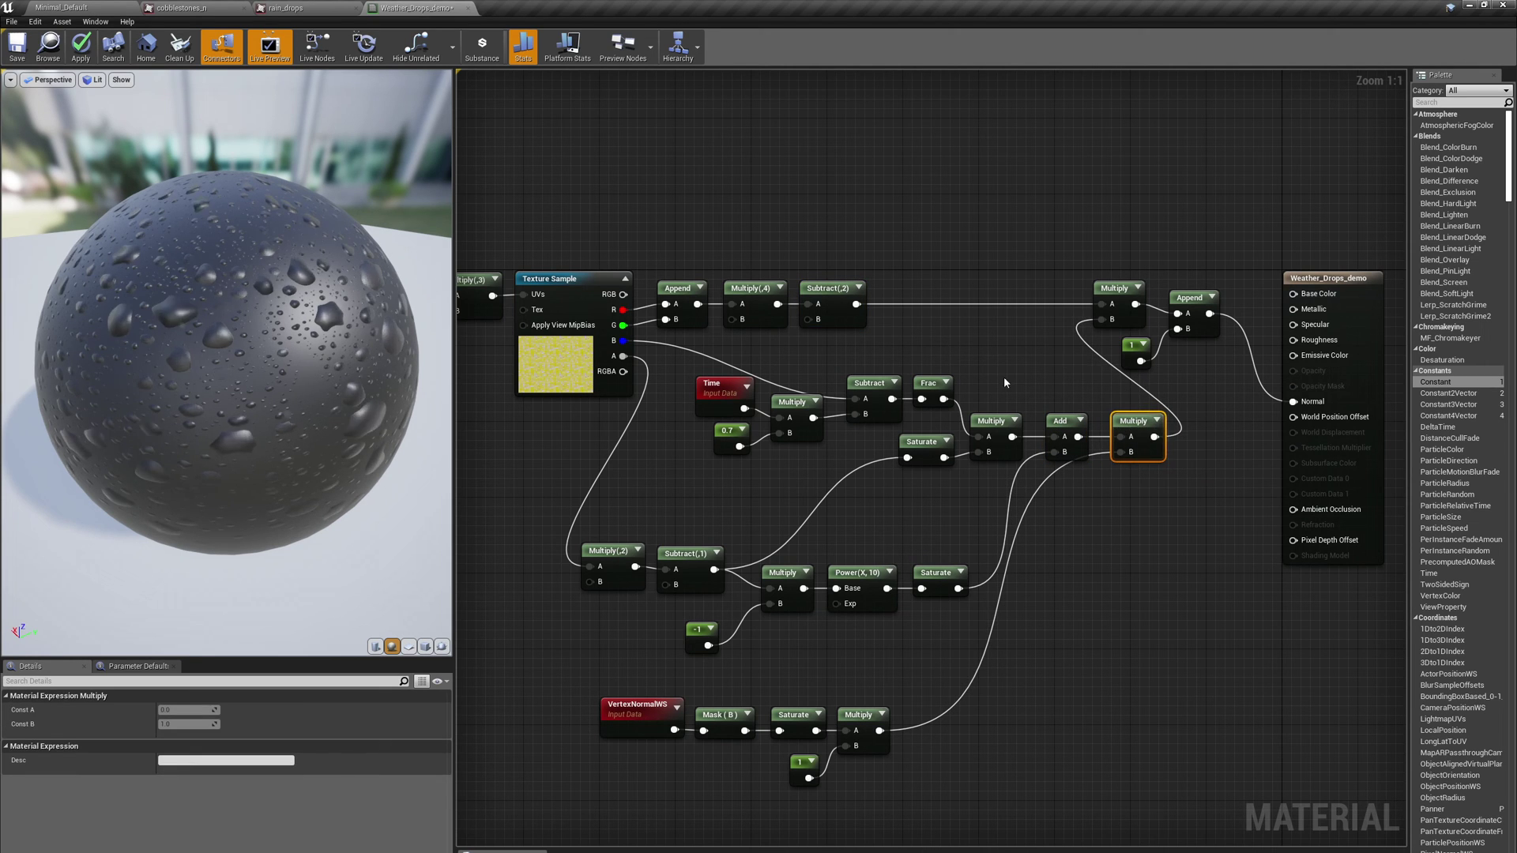
pyautogui.moveTo(710, 349); pyautogui.dragTo(1083, 491)
pyautogui.moveTo(1078, 437); pyautogui.dragTo(1040, 433)
pyautogui.click(1041, 387)
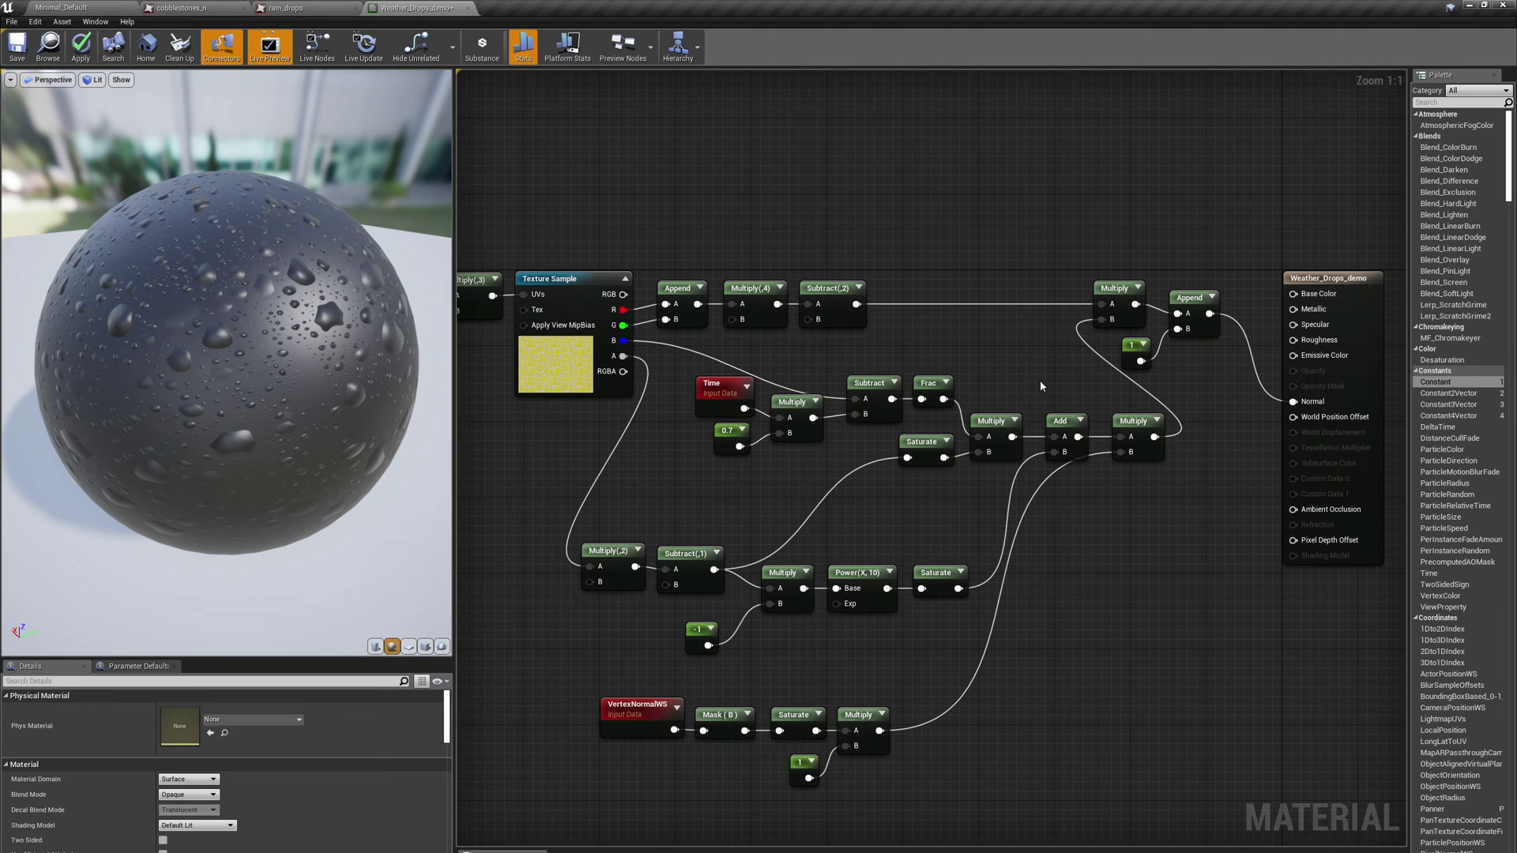
pyautogui.moveTo(731, 352); pyautogui.dragTo(1027, 440)
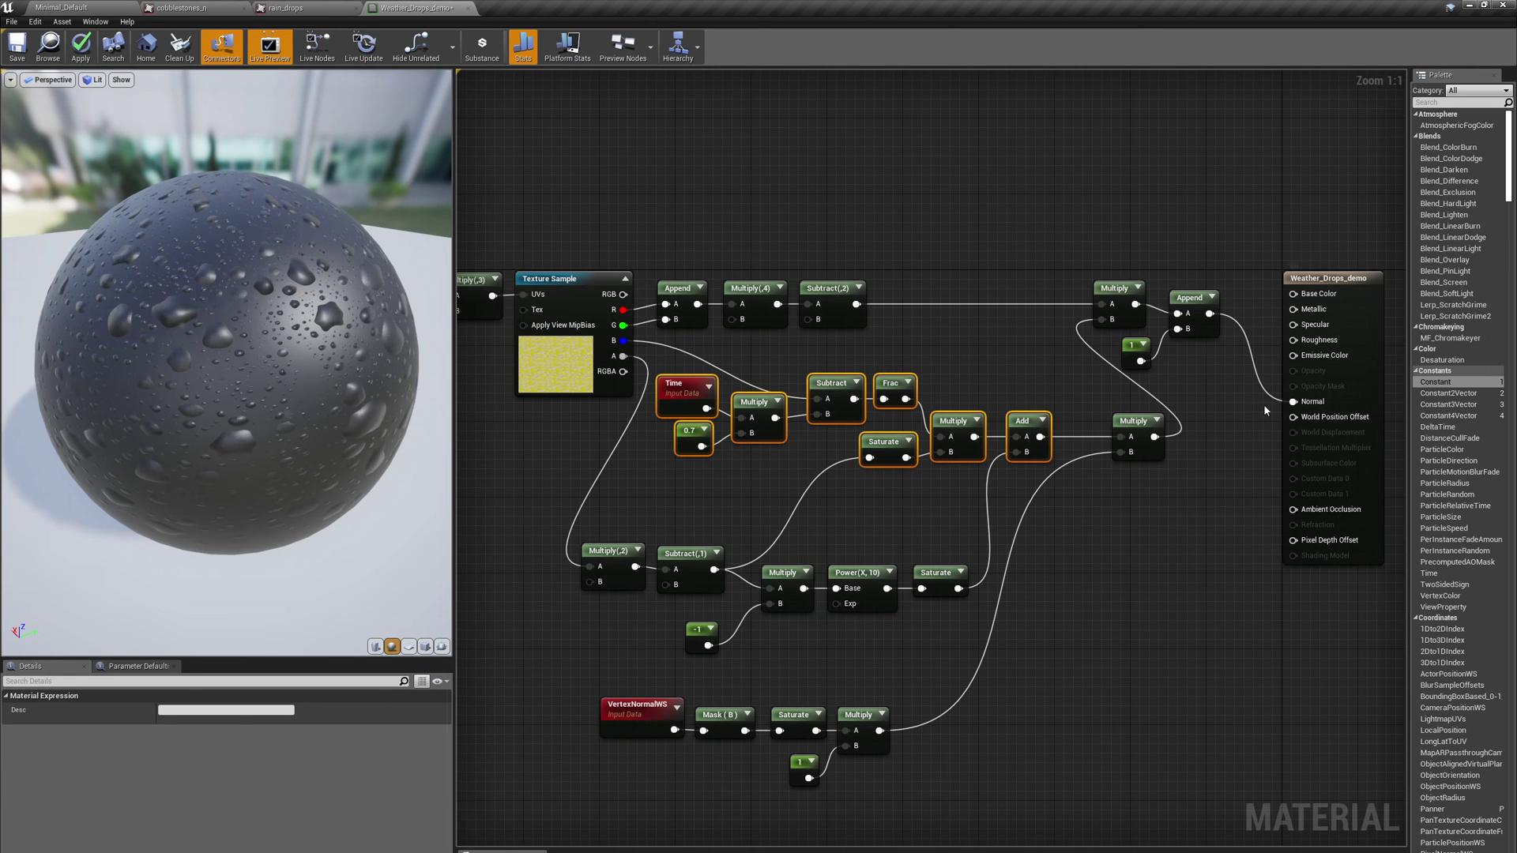
pyautogui.moveTo(1132, 439); pyautogui.dragTo(1112, 428)
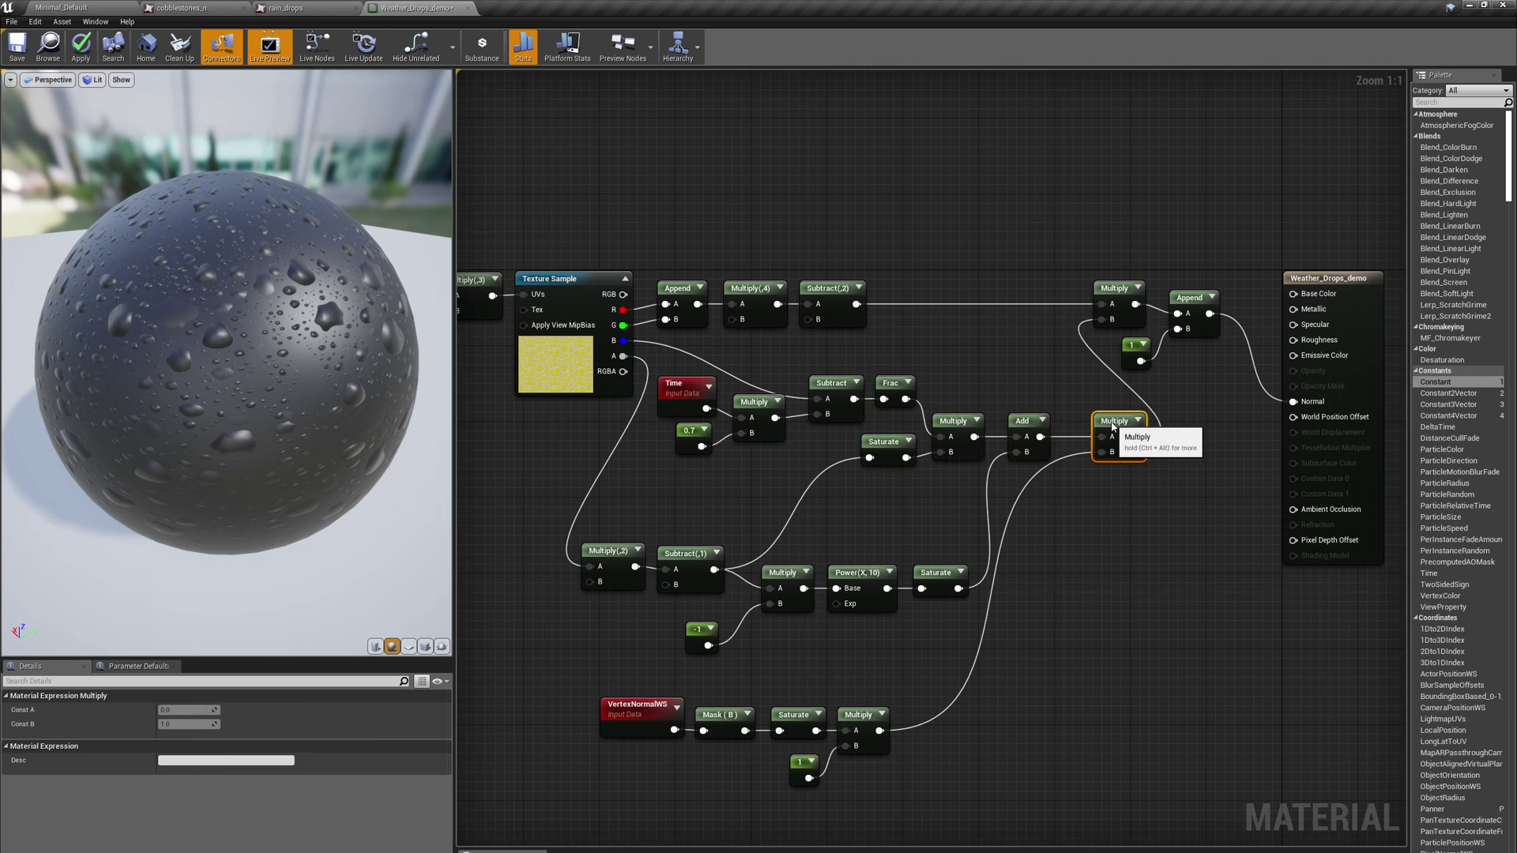
# Disconnect the Normal input, feed the final mask Multiply into Base Color, and inspect the drop mask on the preview sphere
pyautogui.keyDown('alt'); pyautogui.click(1293, 401); pyautogui.keyUp('alt')
pyautogui.moveTo(1135, 436); pyautogui.dragTo(1293, 294)
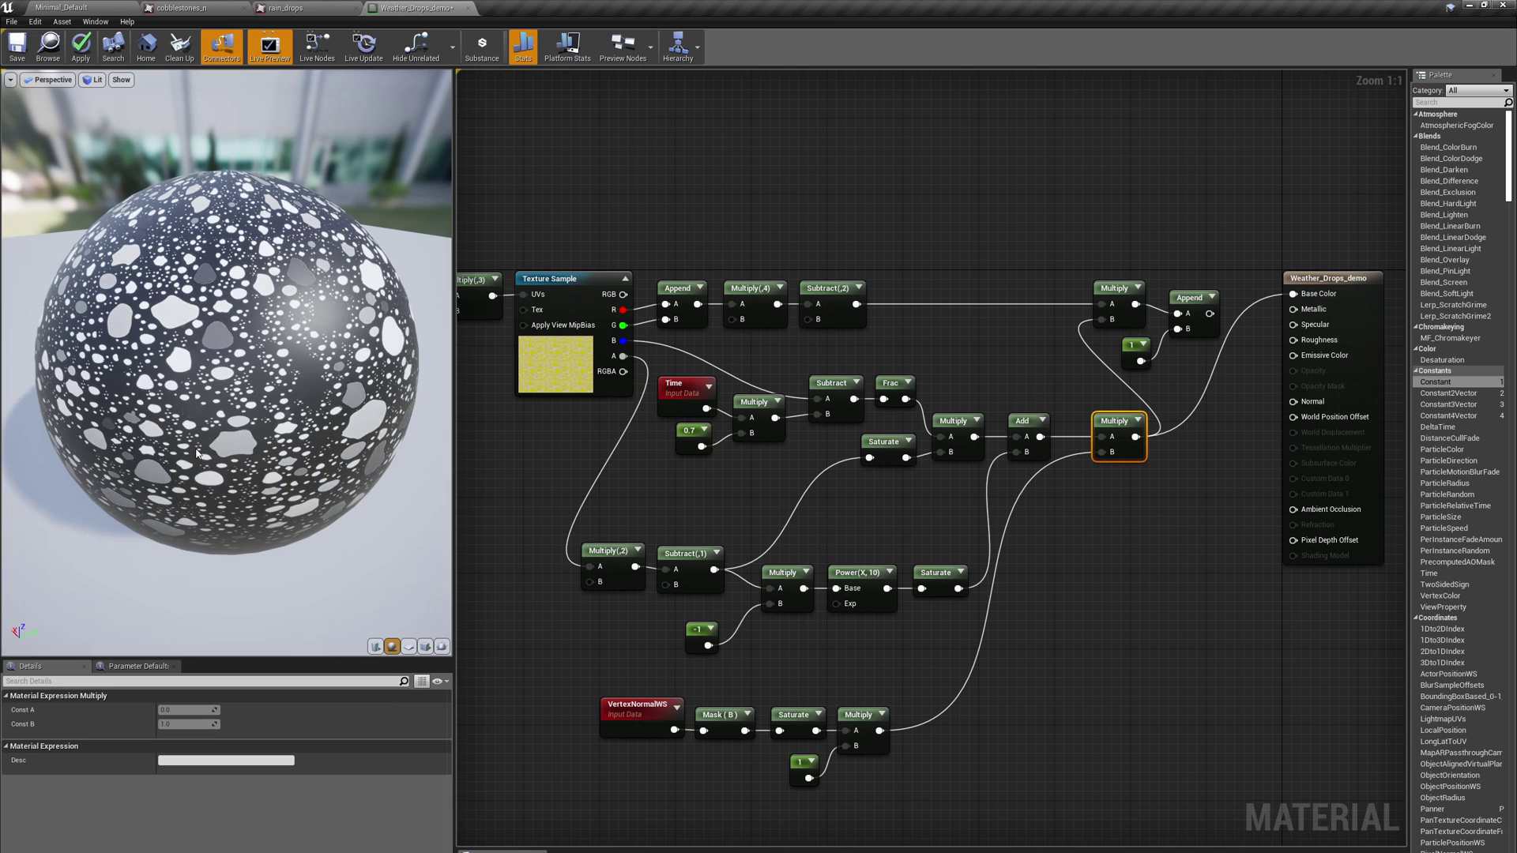
pyautogui.moveTo(196, 452); pyautogui.dragTo(146, 371)
pyautogui.moveTo(237, 272); pyautogui.dragTo(260, 304)
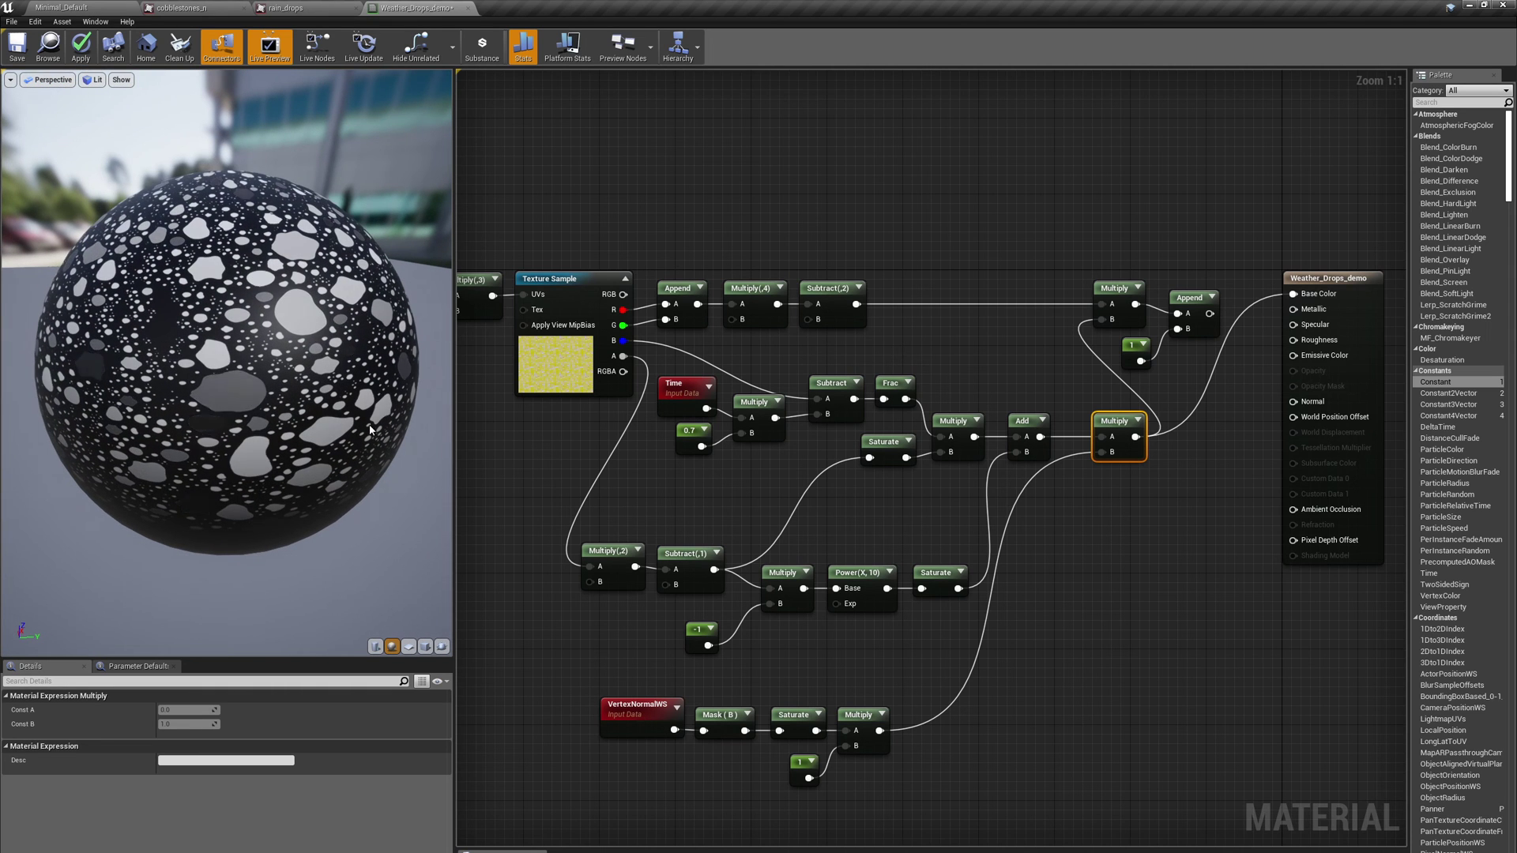
# Add a OneMinus node fed by the final mask Multiply and connect its output to Roughness
pyautogui.rightClick(1130, 545)
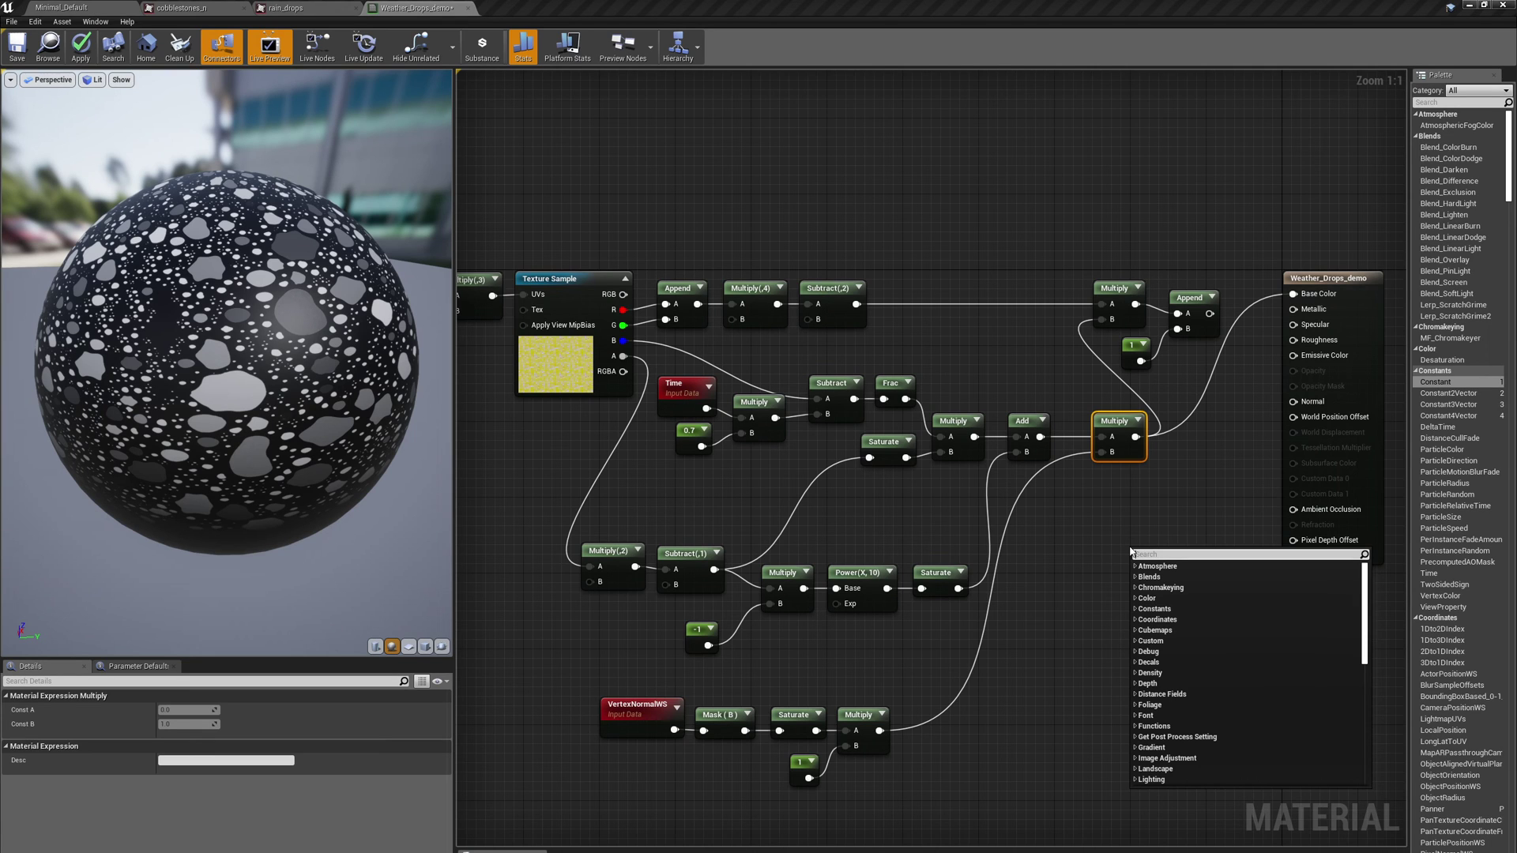
pyautogui.write('tonemu')
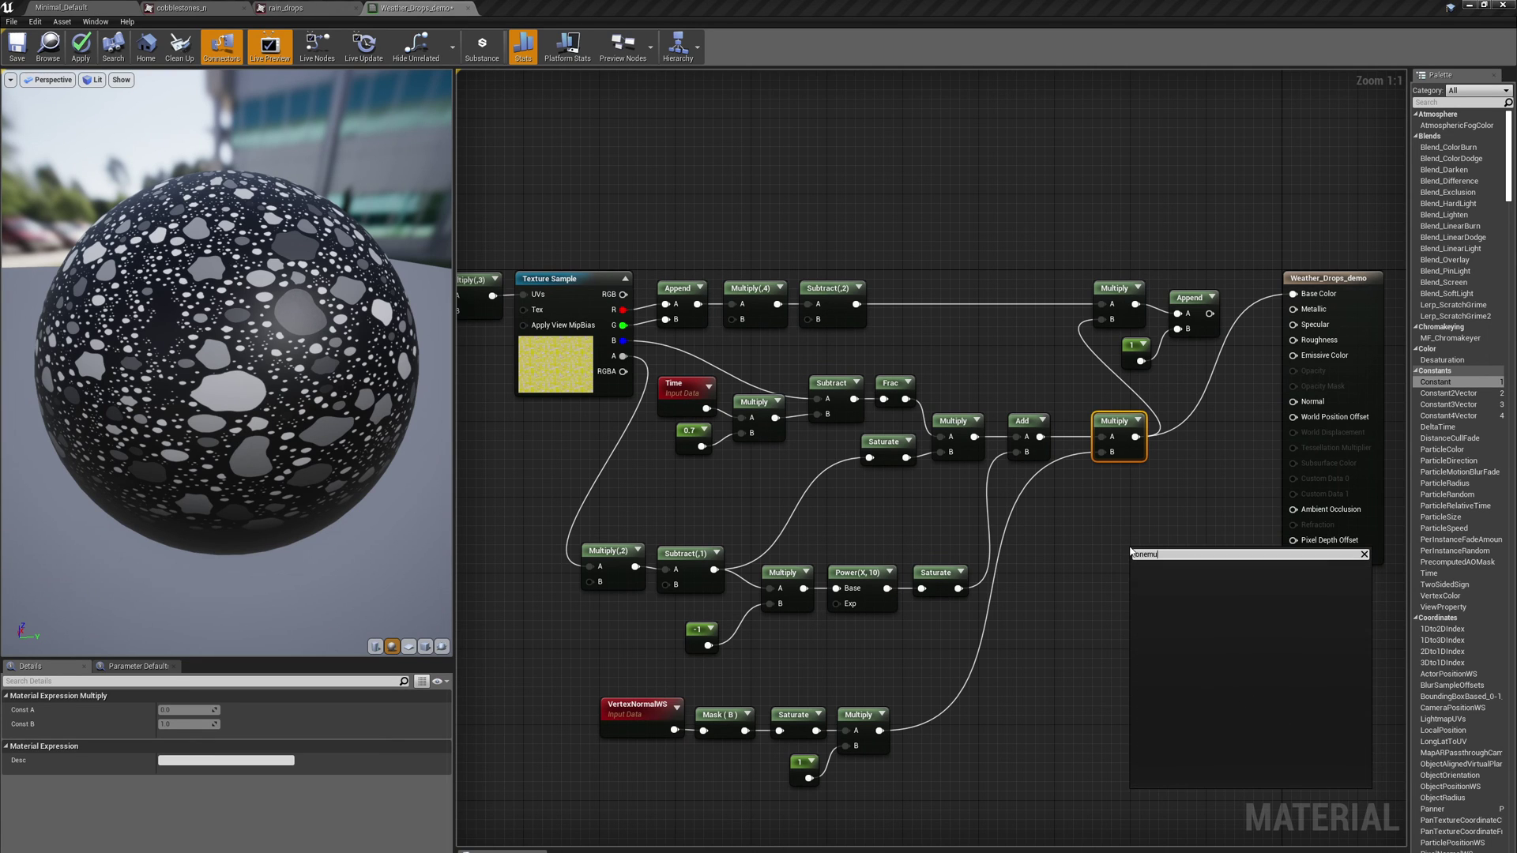
pyautogui.press('BackSpace')
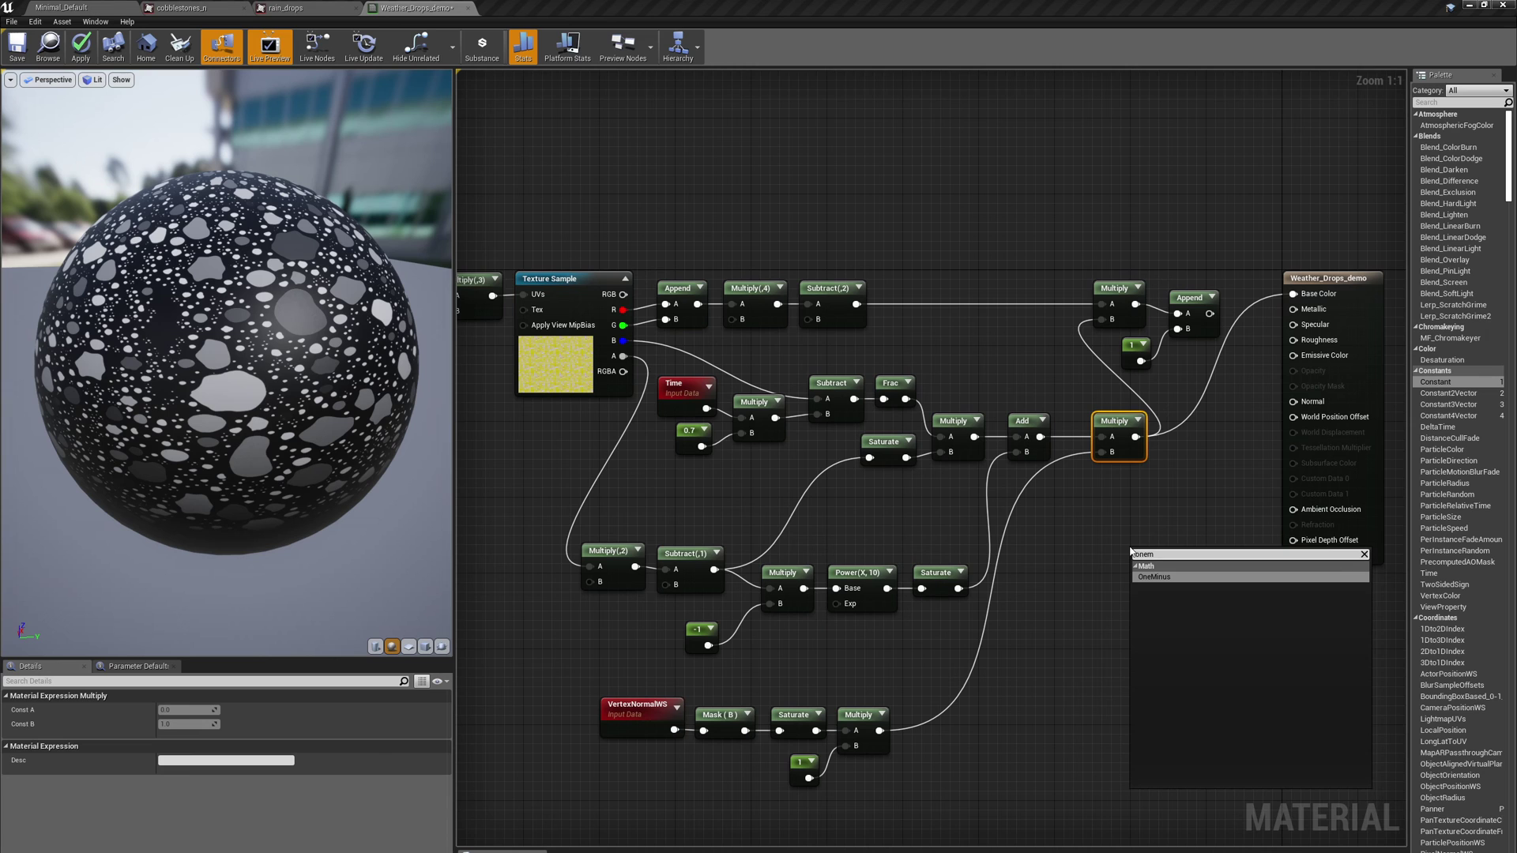
pyautogui.click(1161, 577)
pyautogui.moveTo(1136, 436); pyautogui.dragTo(1293, 340)
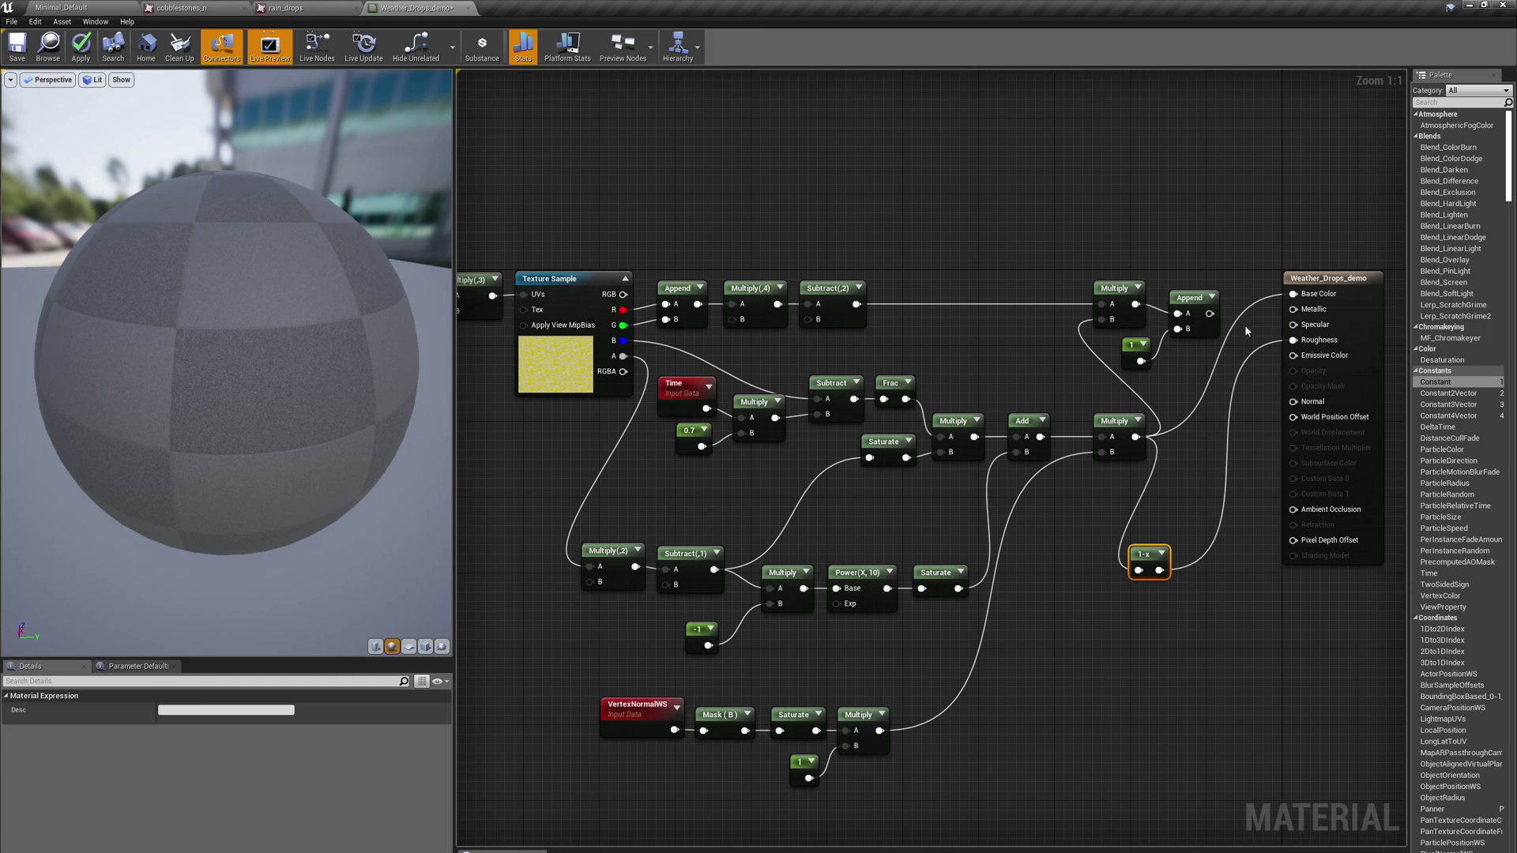
# Reconnect the Append output to Normal, disconnect Base Color, and inspect the preview sphere
pyautogui.moveTo(1209, 314); pyautogui.dragTo(1293, 401)
pyautogui.keyDown('alt'); pyautogui.click(1294, 298); pyautogui.keyUp('alt')
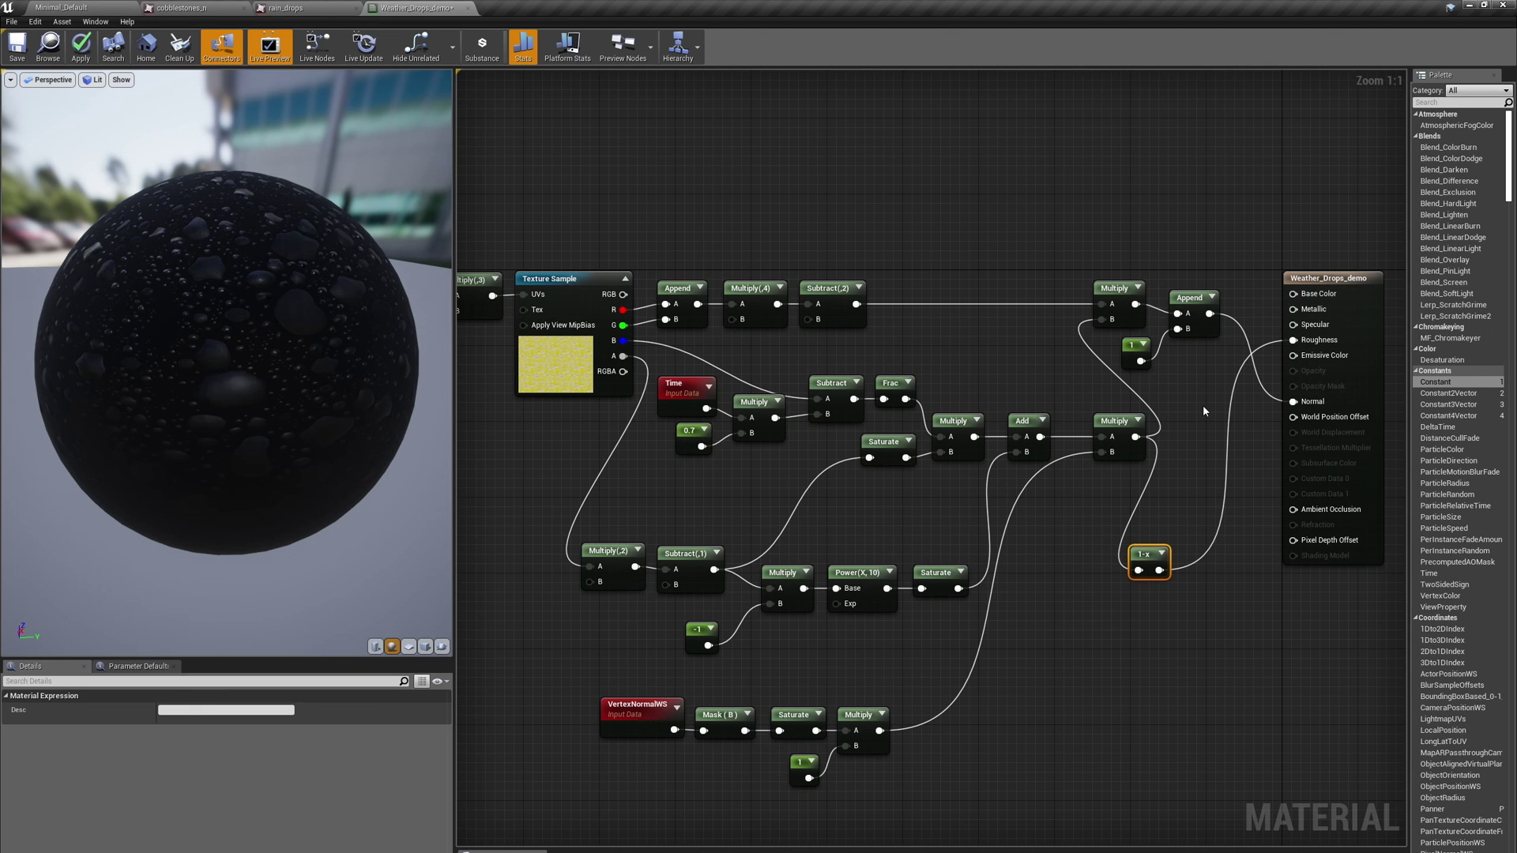
pyautogui.moveTo(280, 339); pyautogui.dragTo(280, 340)
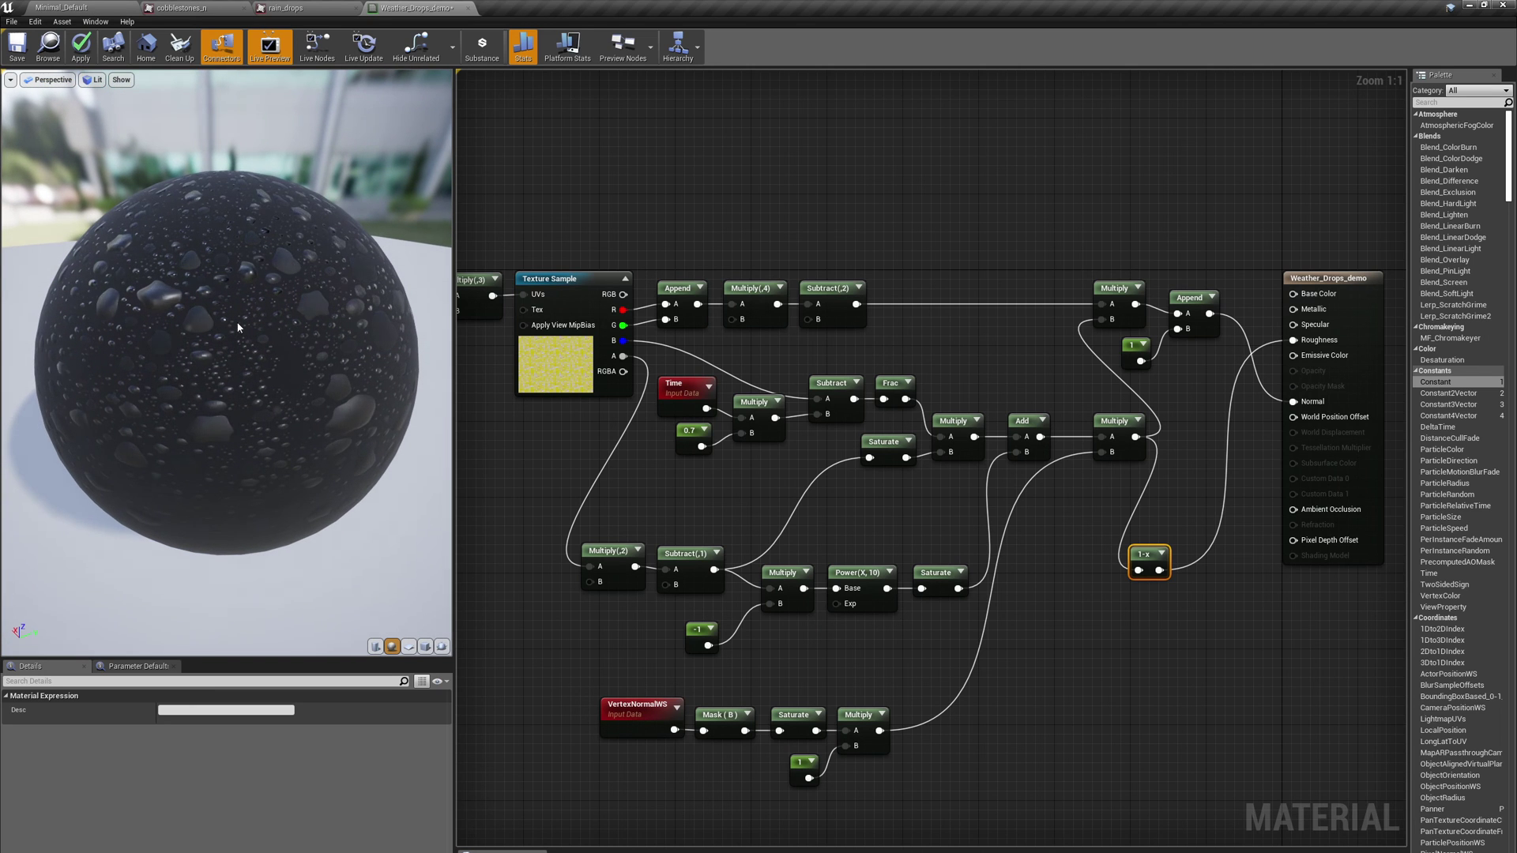
# Add a Power node below the OneMinus node, feed its Base from the OneMinus output, and set its exponent to 0.1
pyautogui.moveTo(1150, 554)
pyautogui.mouseDown()
pyautogui.moveTo(1179, 474)
pyautogui.moveTo(1157, 530)
pyautogui.mouseUp()
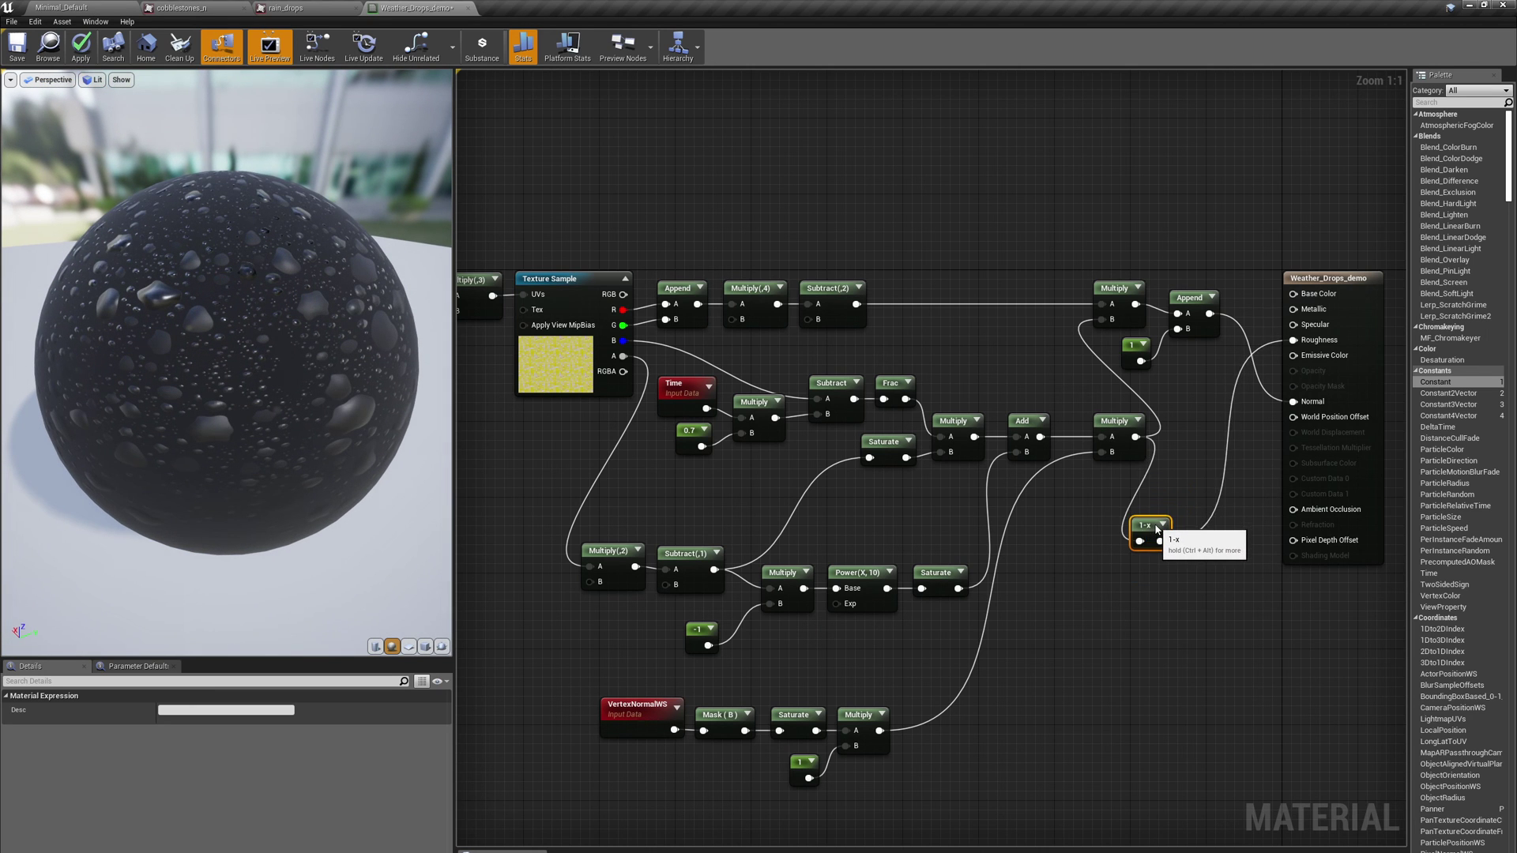
pyautogui.rightClick(1130, 661)
pyautogui.write('power')
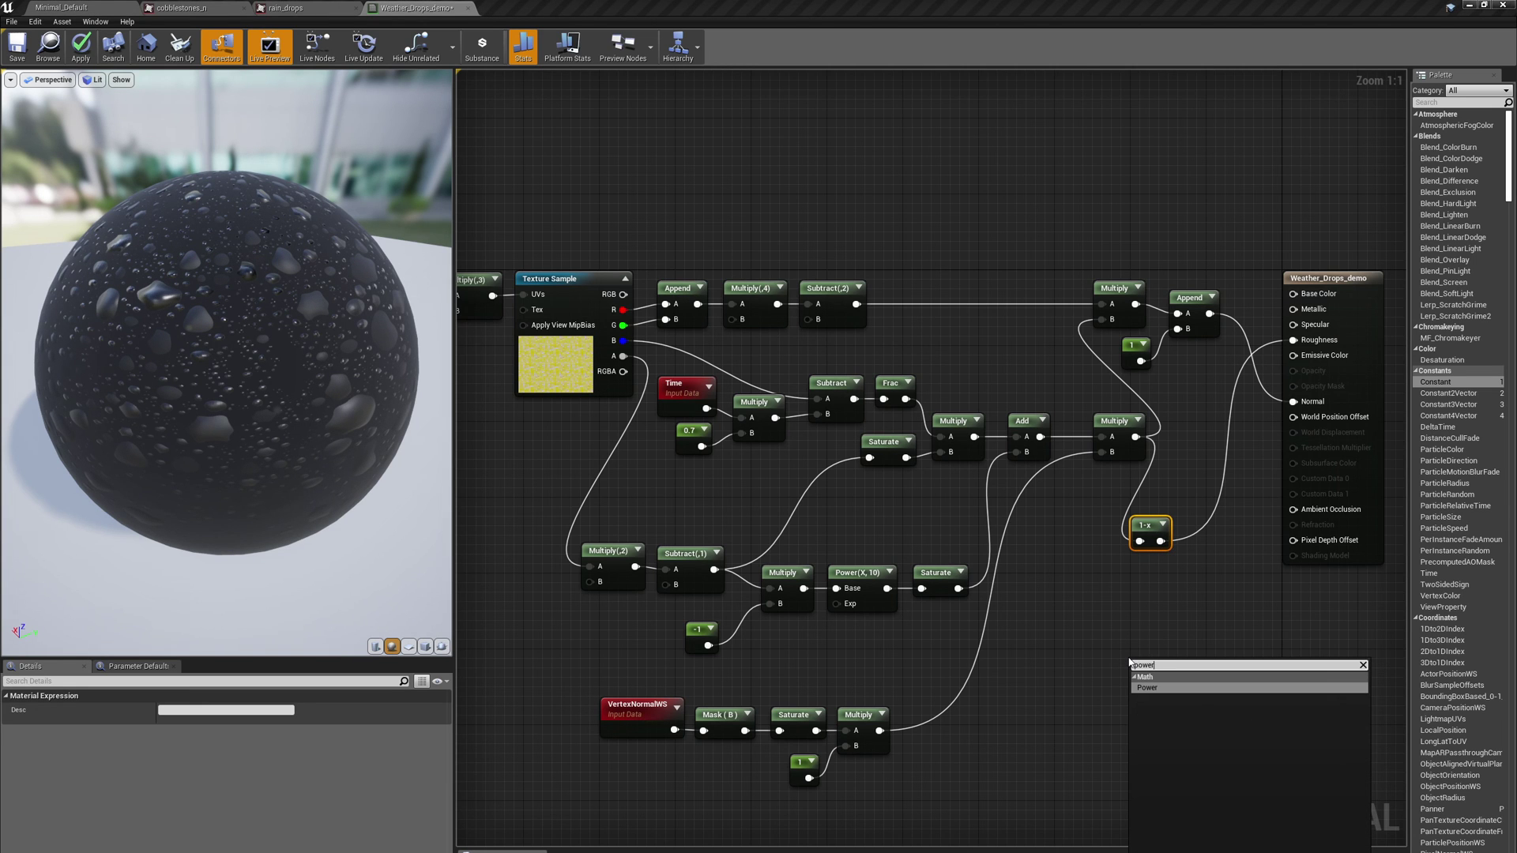
pyautogui.click(1146, 688)
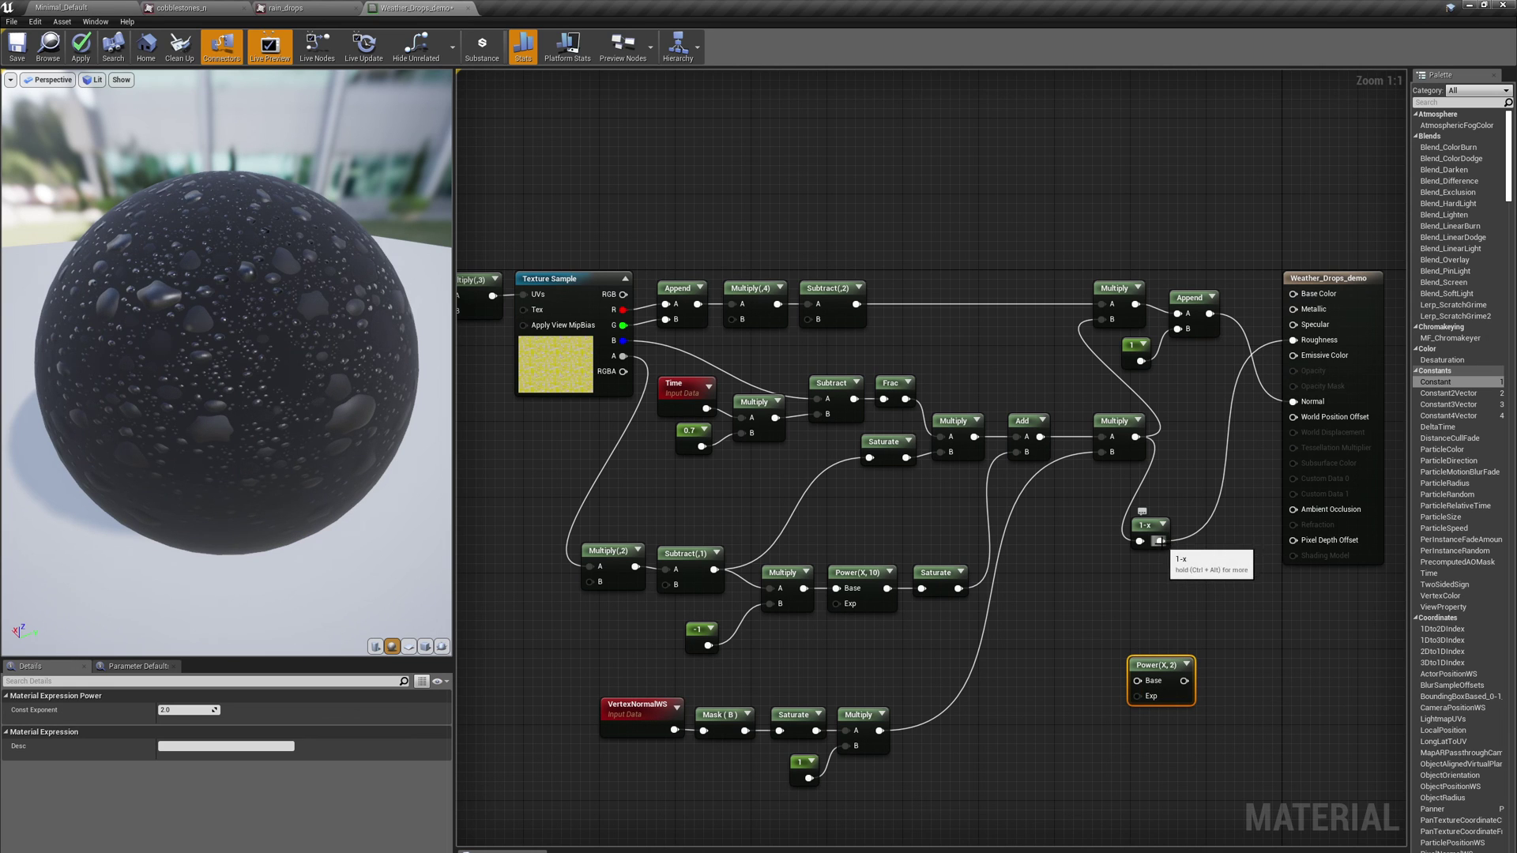
pyautogui.moveTo(1160, 541); pyautogui.dragTo(1138, 684)
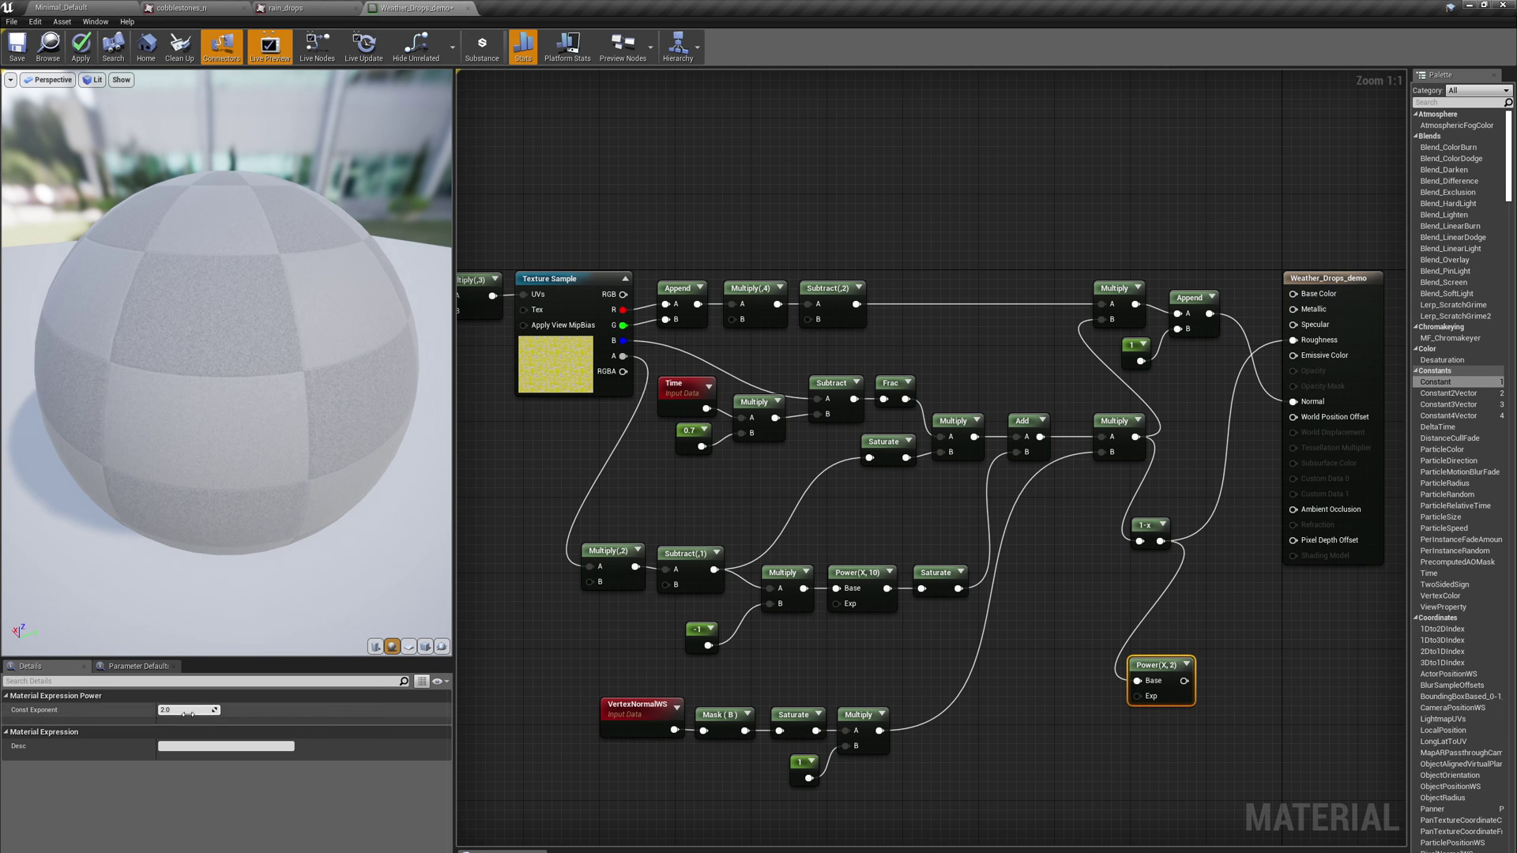
pyautogui.click(187, 711)
pyautogui.write('0.1')
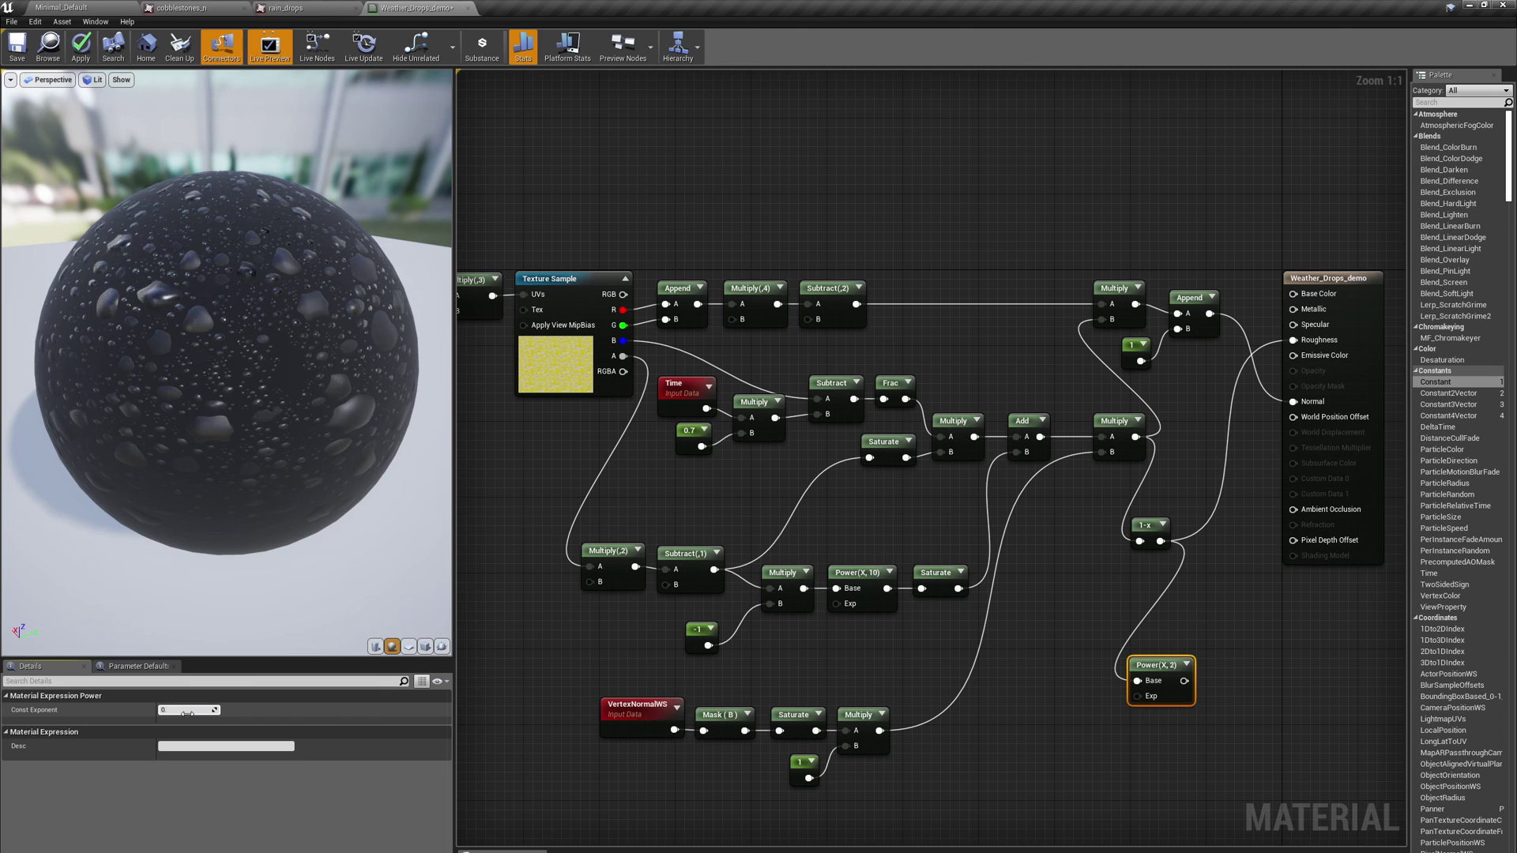
pyautogui.press('Return')
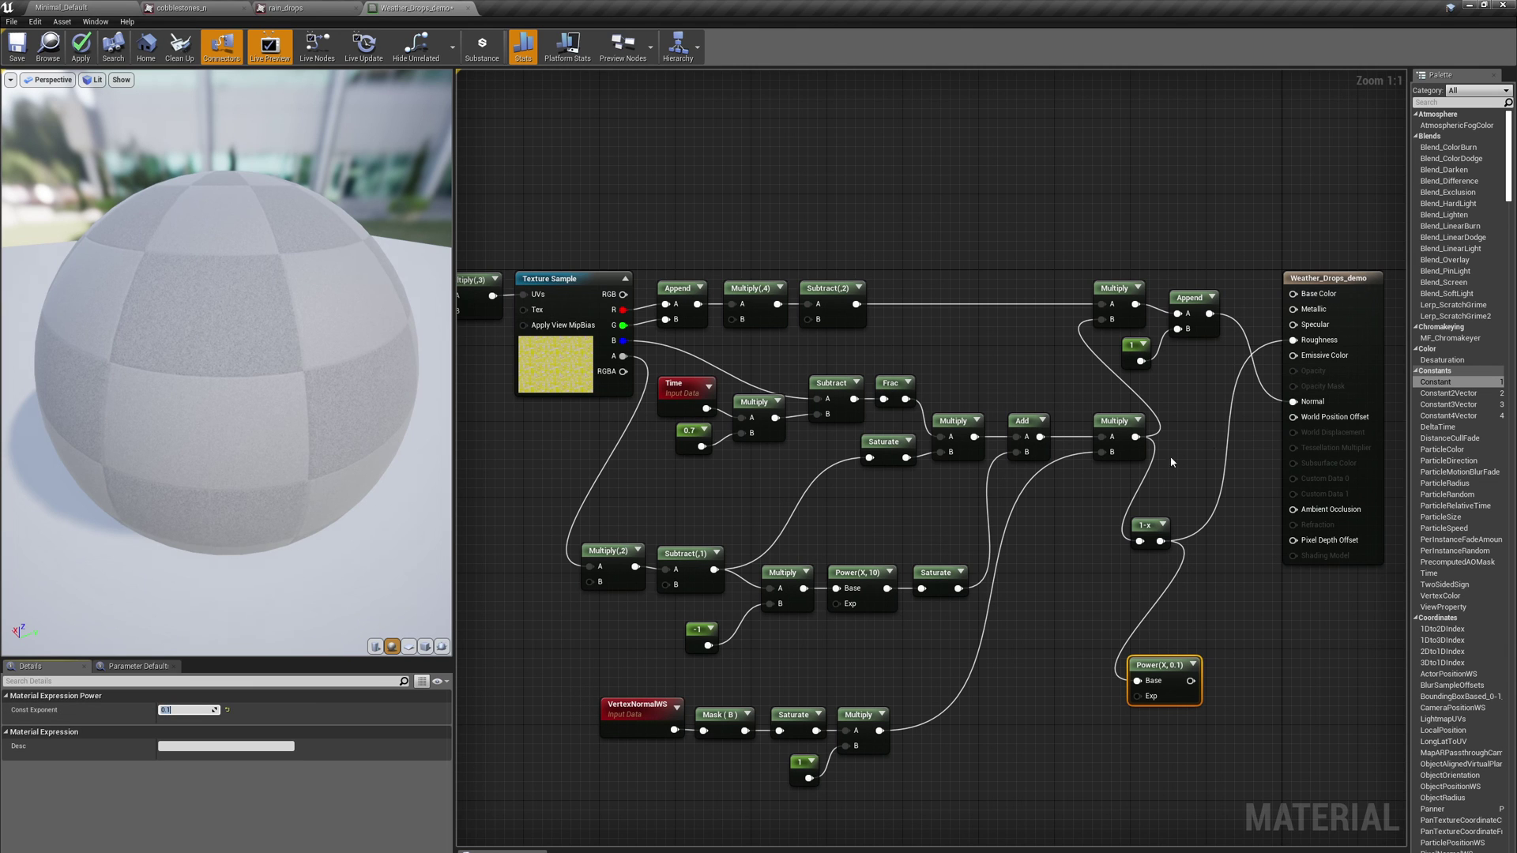
# Rewire the roughness chain so the final mask Multiply feeds Power's Base and Power feeds OneMinus, and move both nodes below the Multiply
pyautogui.moveTo(1136, 437); pyautogui.dragTo(1136, 682)
pyautogui.moveTo(1146, 526); pyautogui.dragTo(1231, 630)
pyautogui.moveTo(1191, 680); pyautogui.dragTo(1163, 637)
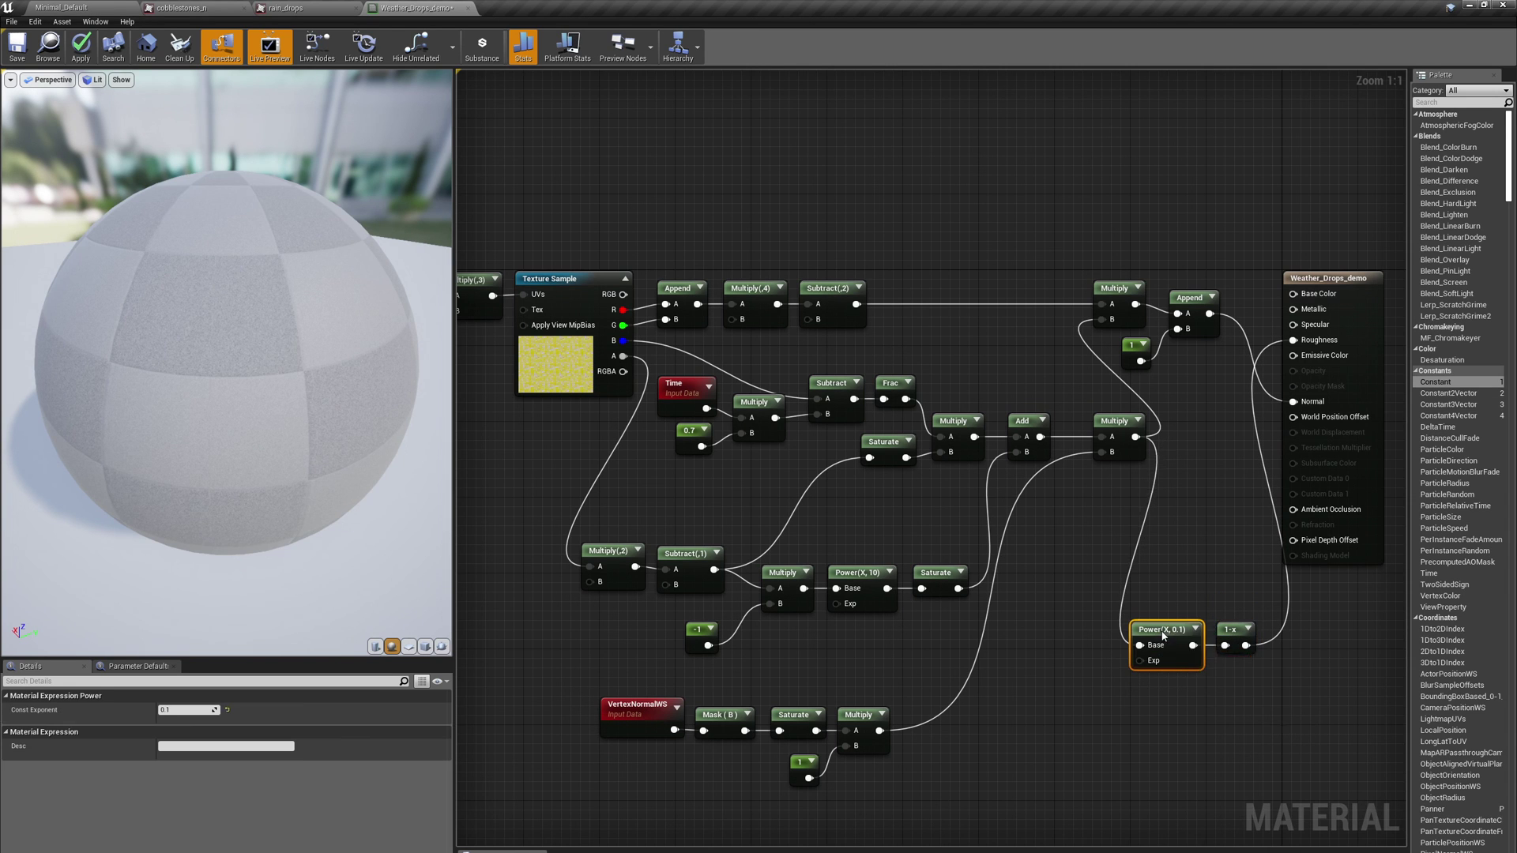
pyautogui.moveTo(1163, 584); pyautogui.dragTo(1226, 518)
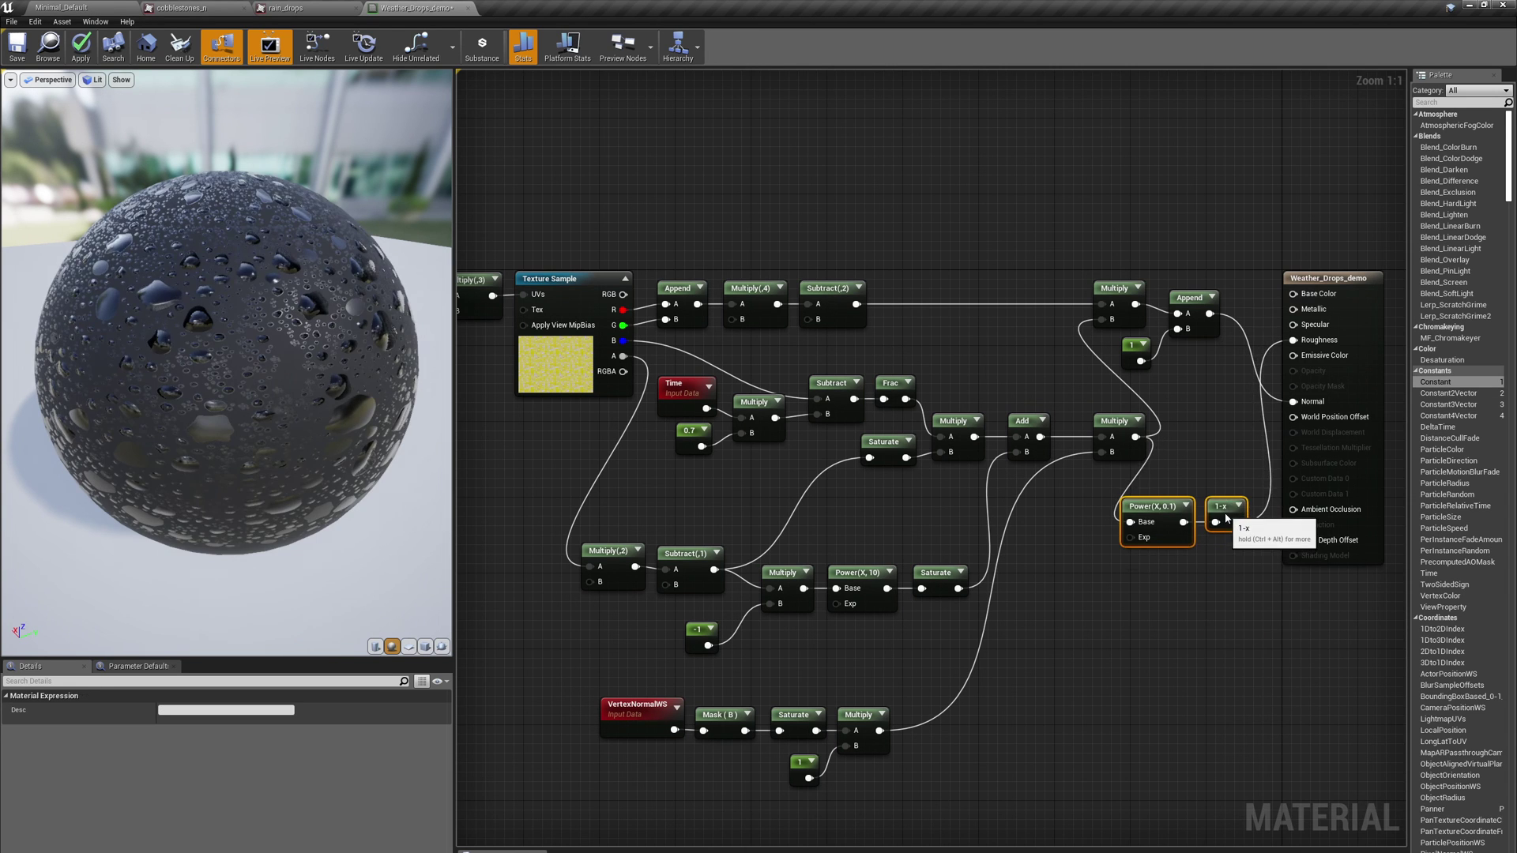
# Examine the wet drops' reflections and upper-surface coverage on the preview sphere from several angles and distances
pyautogui.moveTo(278, 464); pyautogui.dragTo(228, 441)
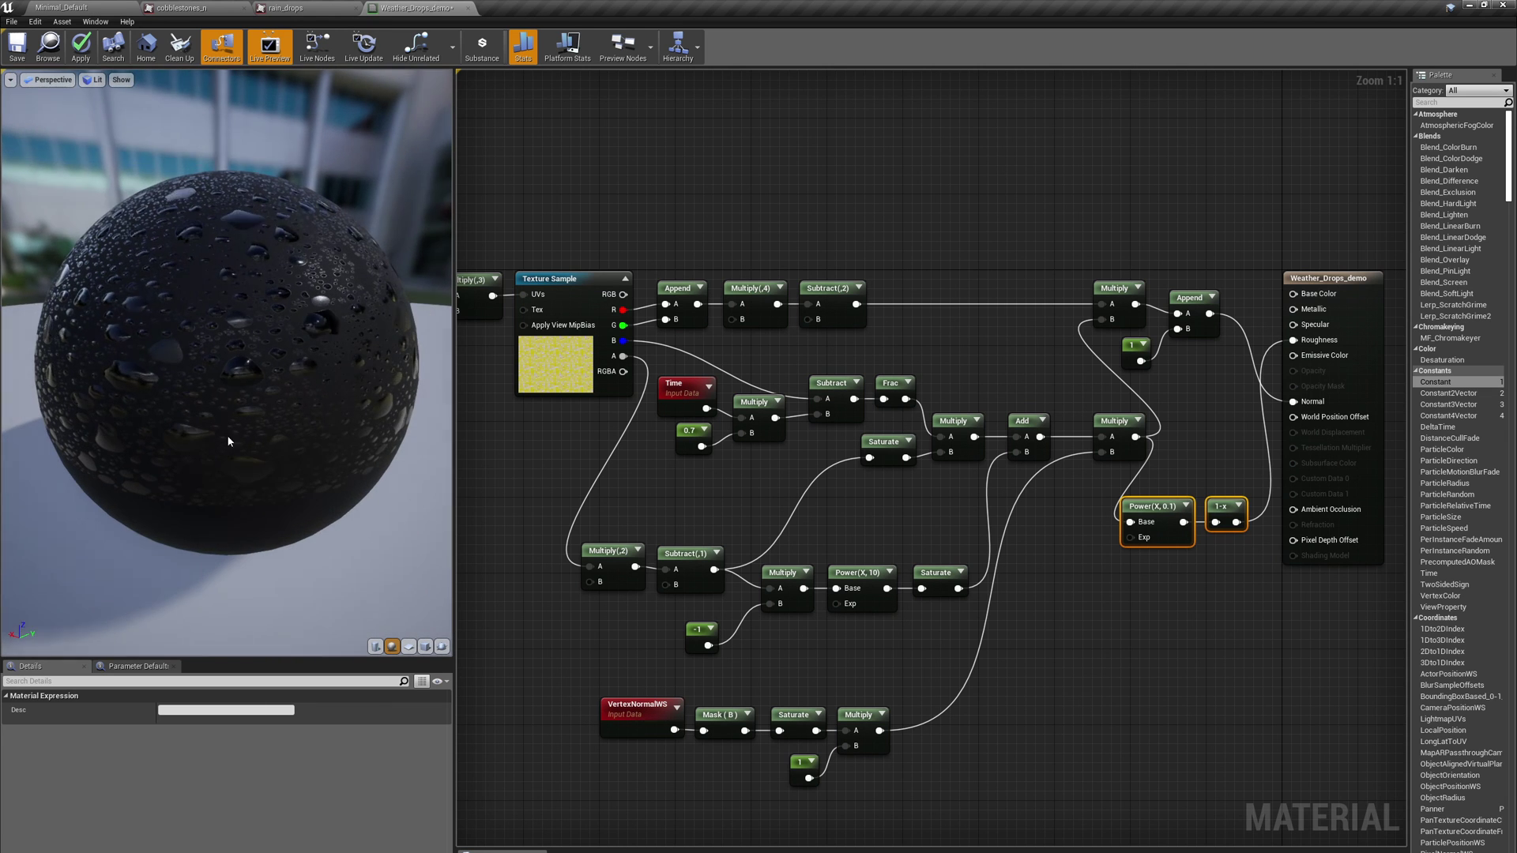
pyautogui.moveTo(254, 363); pyautogui.dragTo(254, 265, button='right')
pyautogui.moveTo(237, 365); pyautogui.dragTo(418, 380)
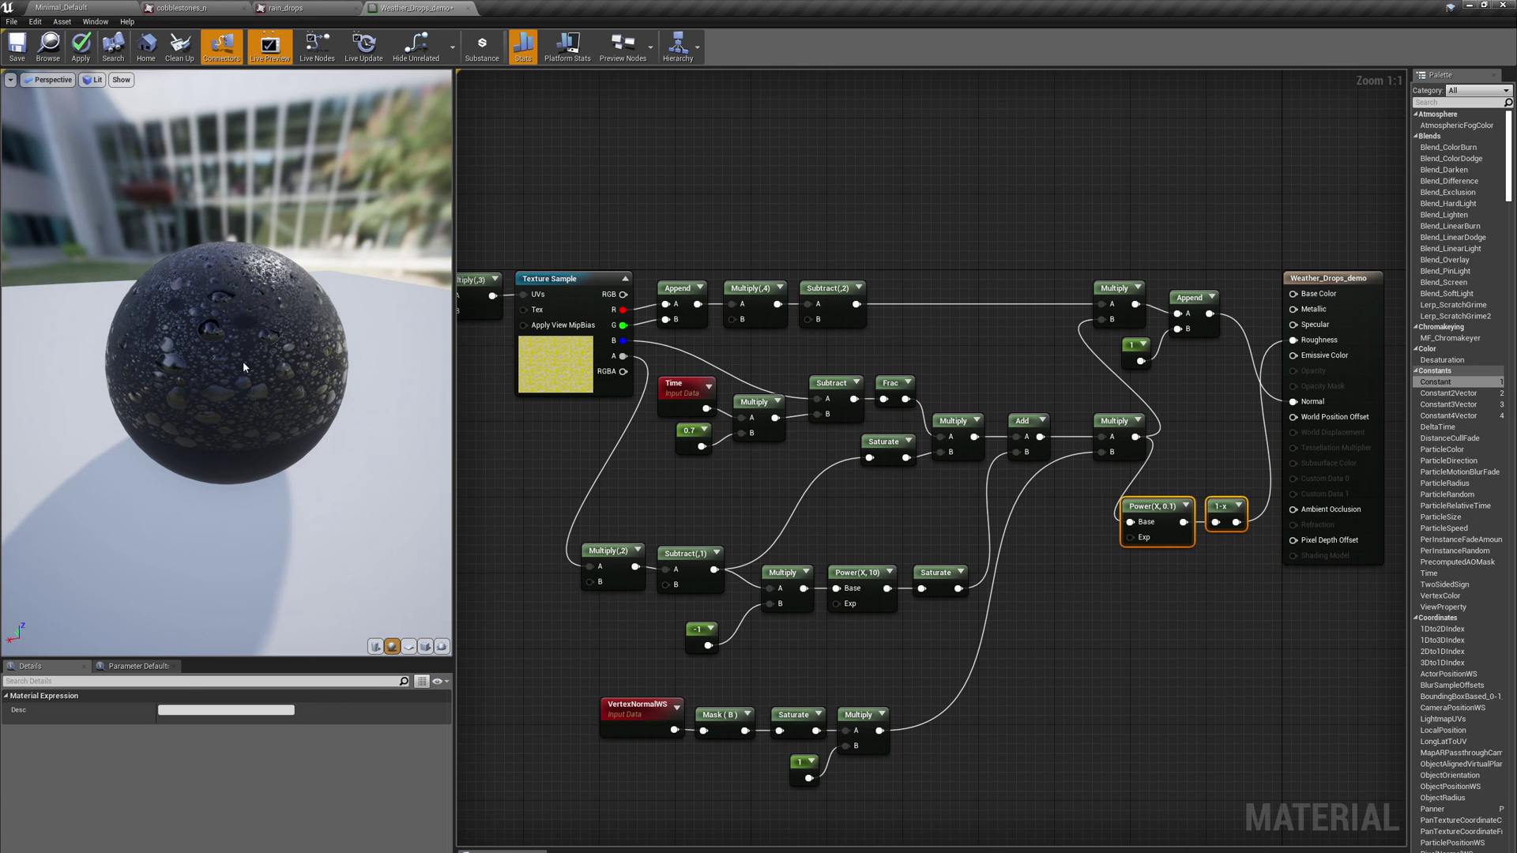
pyautogui.moveTo(249, 376); pyautogui.dragTo(356, 374)
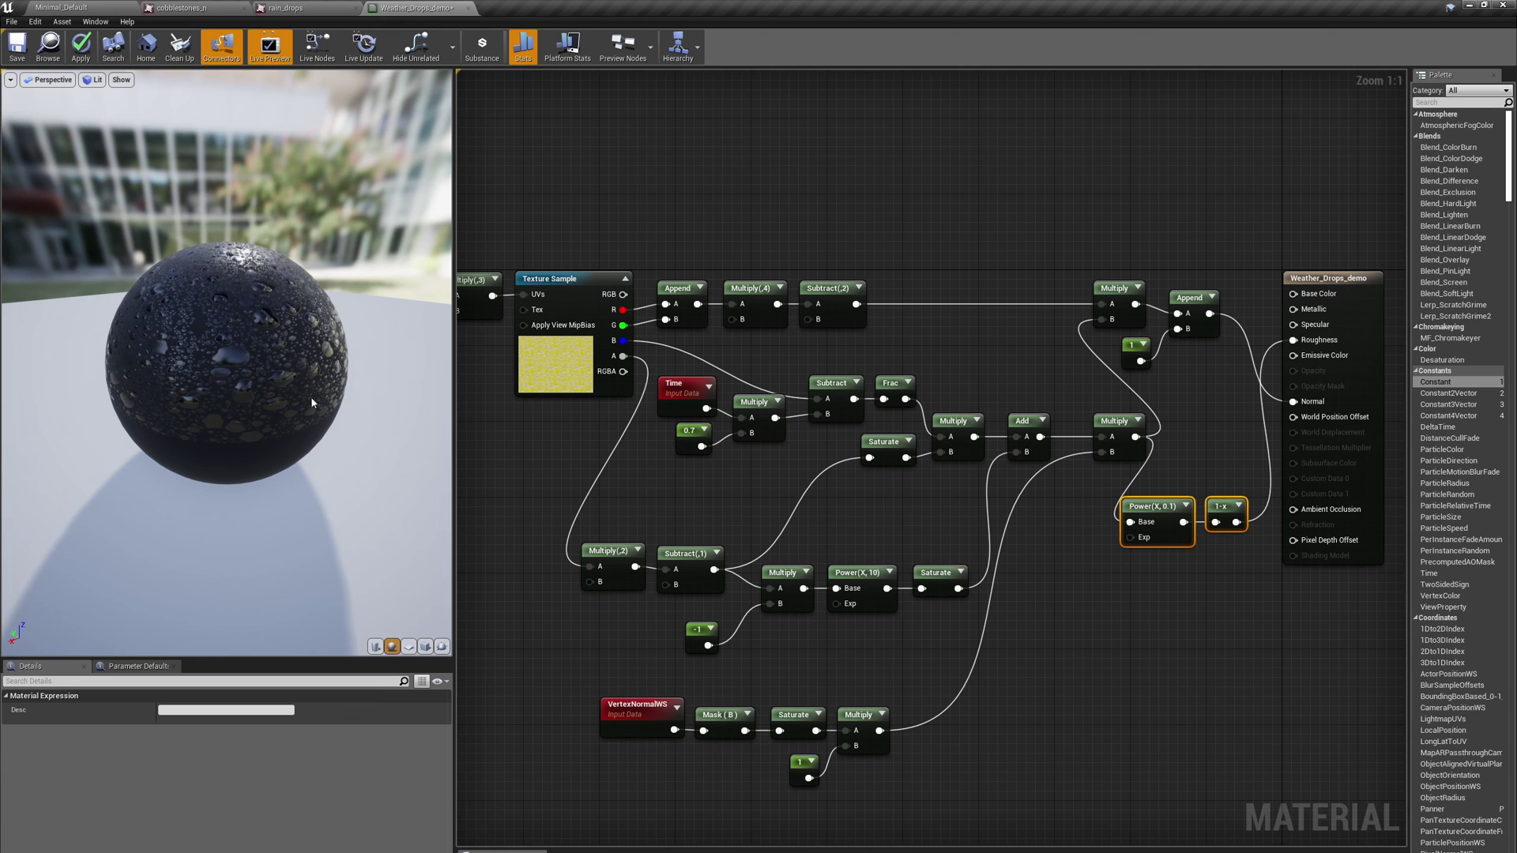
pyautogui.scroll(3, 312, 403)
pyautogui.moveTo(312, 403)
pyautogui.mouseDown(button='right')
pyautogui.moveTo(312, 324)
pyautogui.moveTo(312, 395)
pyautogui.mouseUp(button='right')
pyautogui.moveTo(312, 395); pyautogui.dragTo(158, 384)
pyautogui.moveTo(267, 365); pyautogui.dragTo(349, 465)
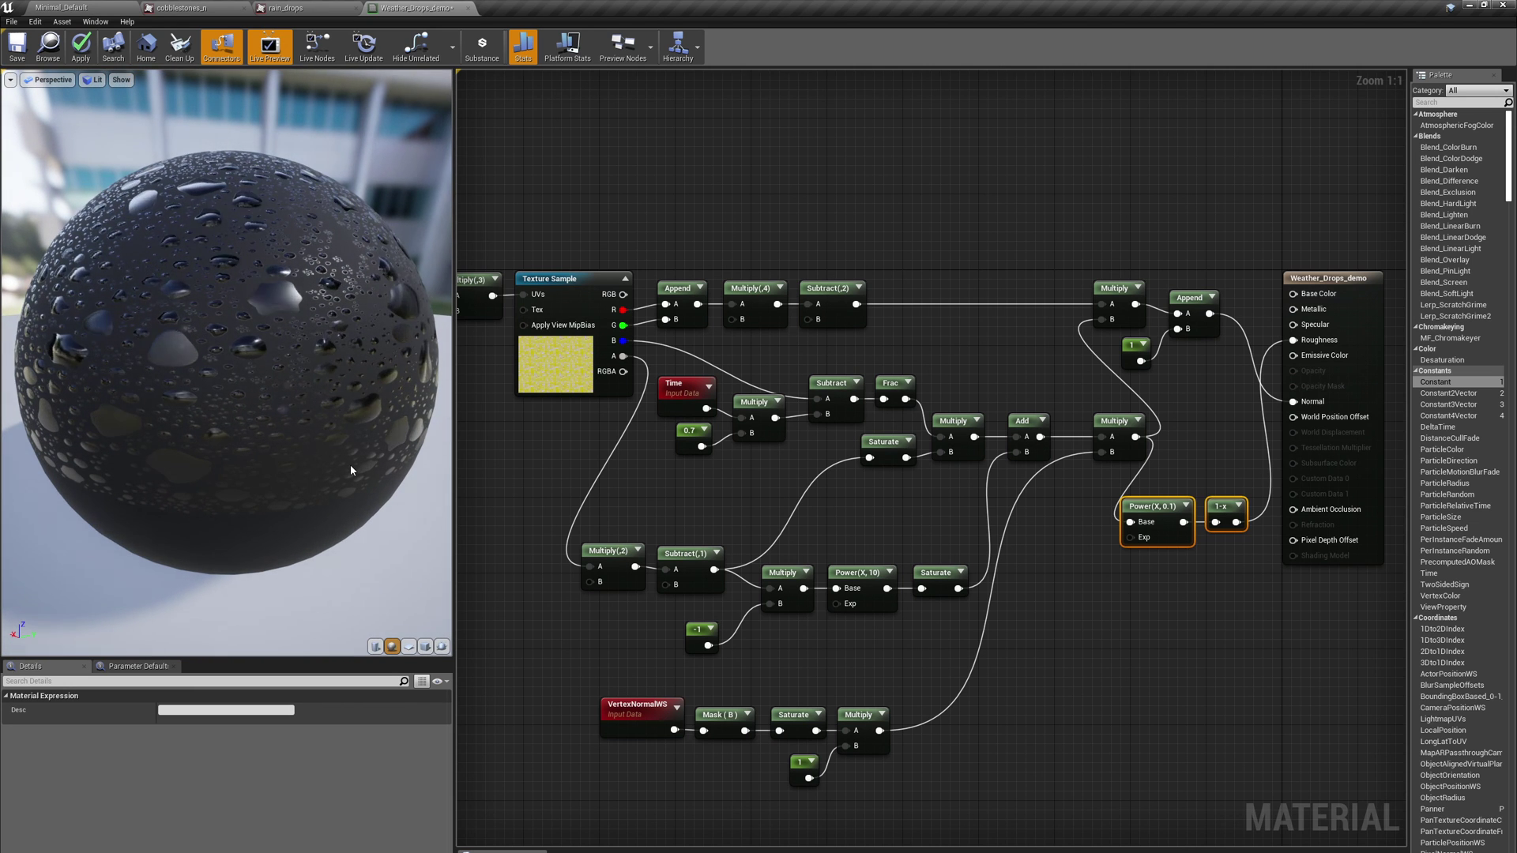